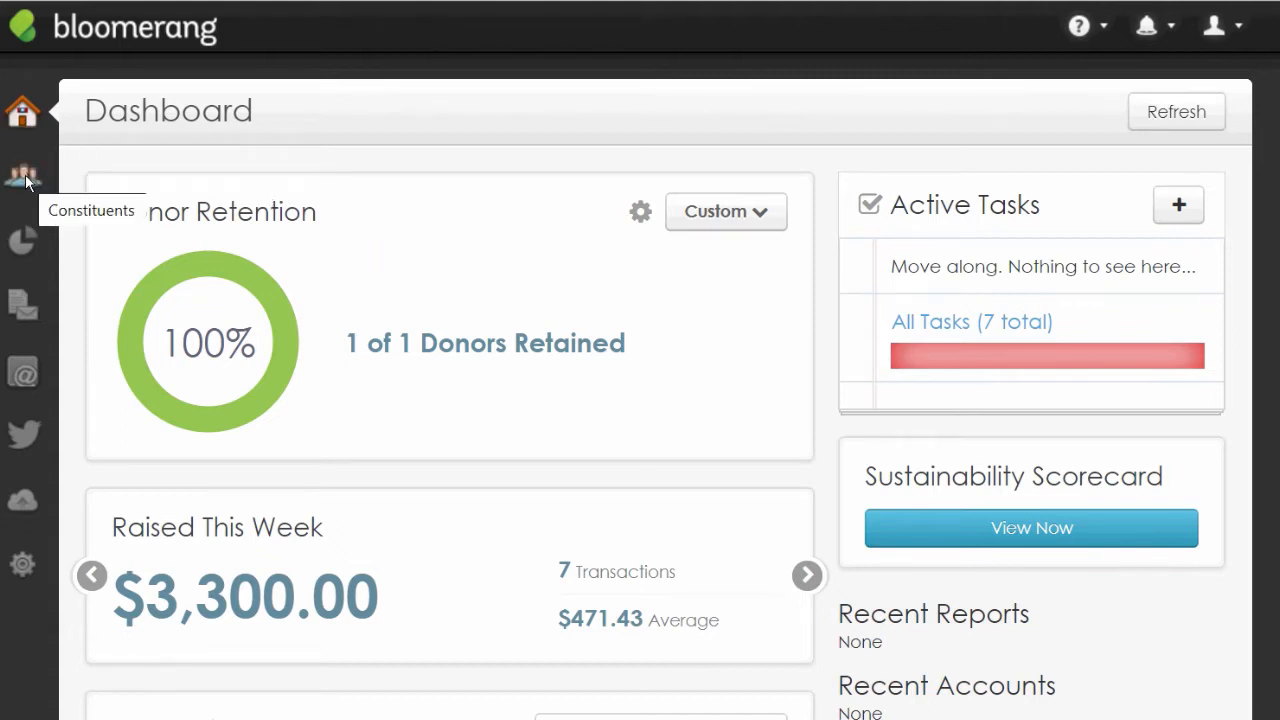
Search the constituents by the donor's full name and open the matching donor's record.
left_click(24, 177)
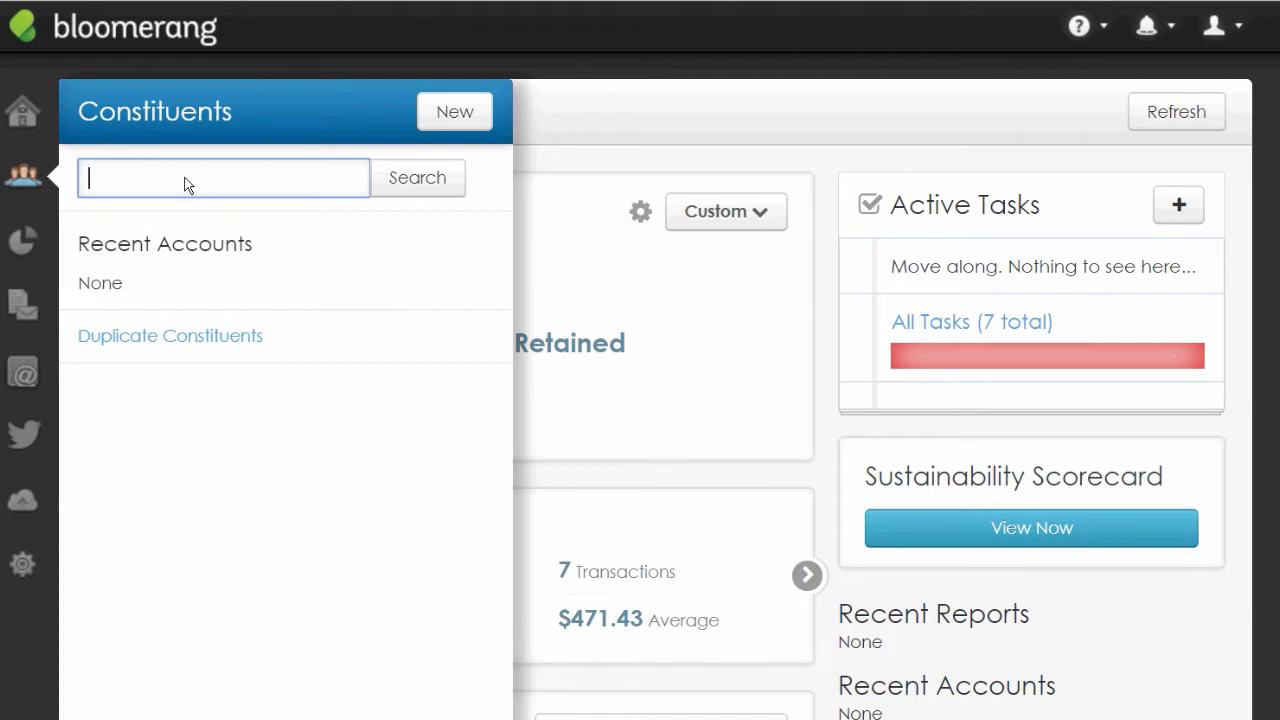
type("Peter par")
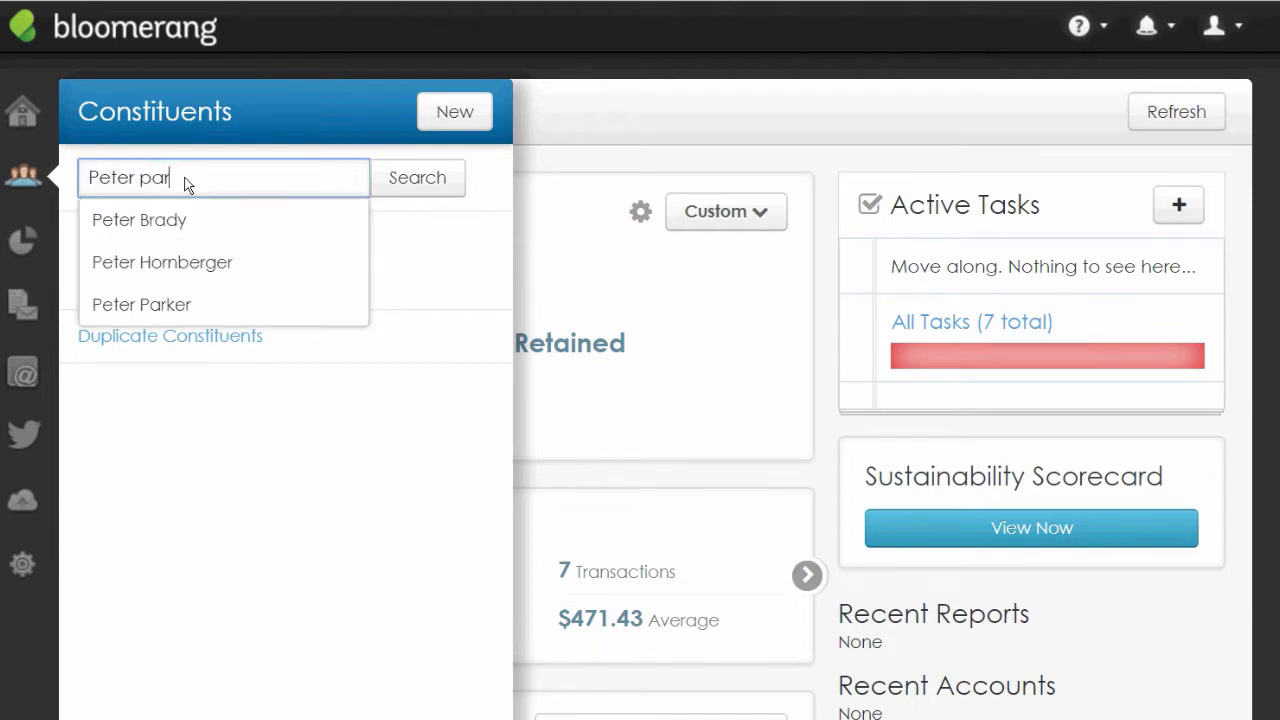
type("ker")
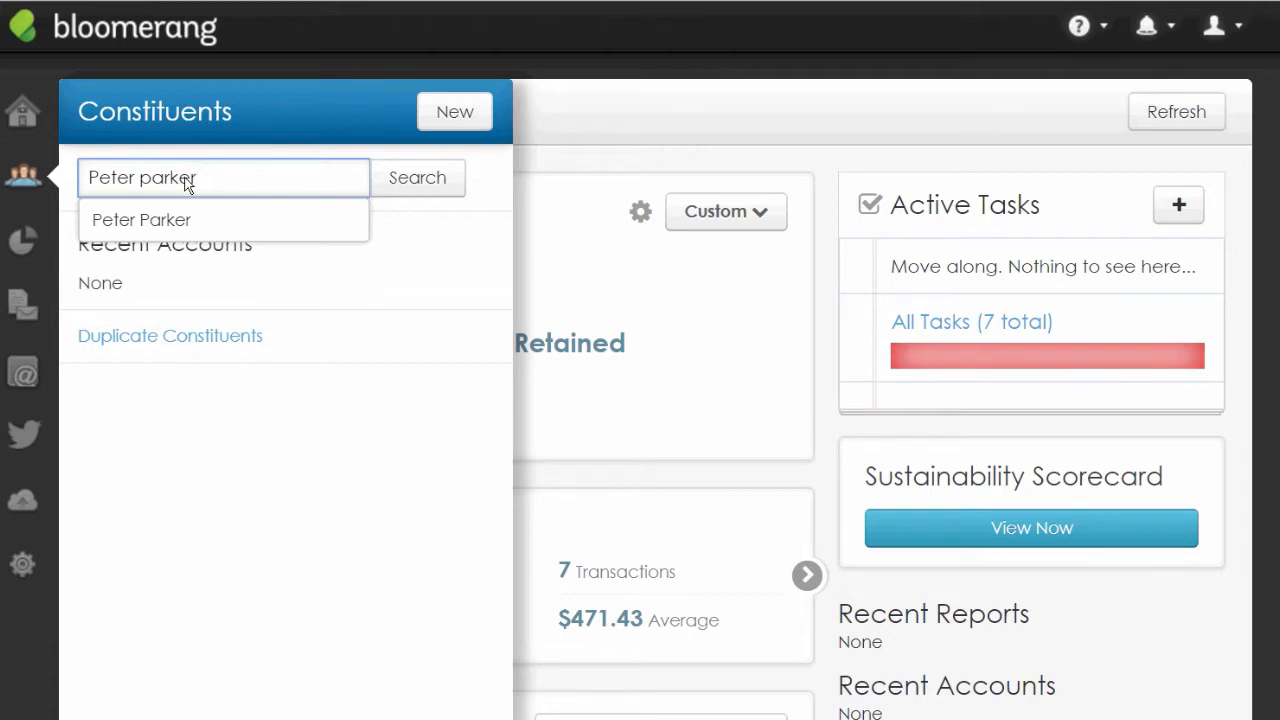
left_click(163, 226)
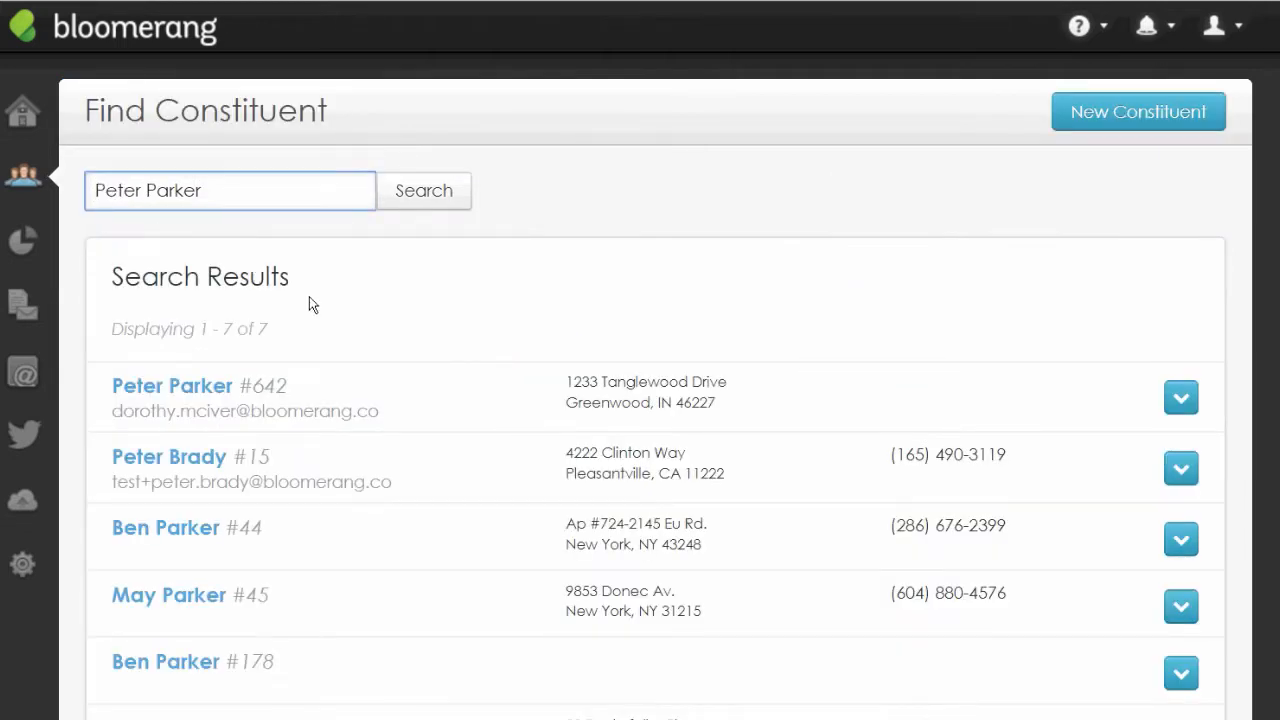
left_click(189, 388)
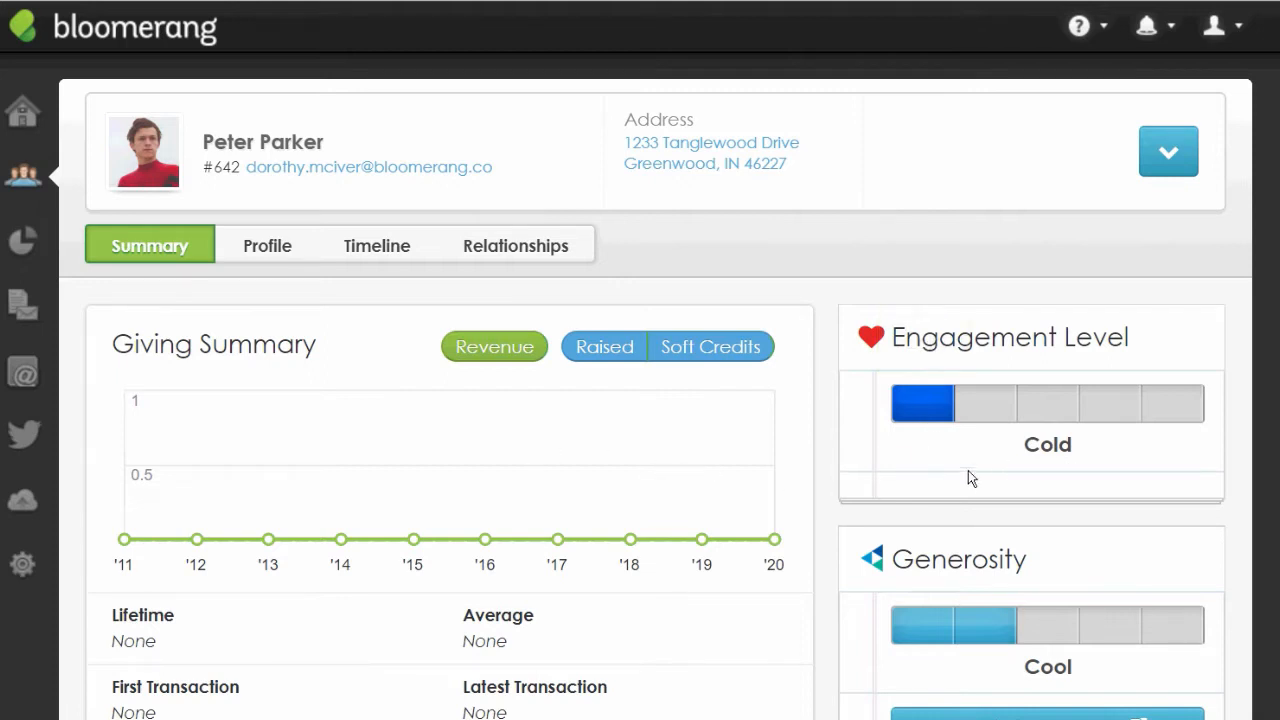
mouse_move(993, 408)
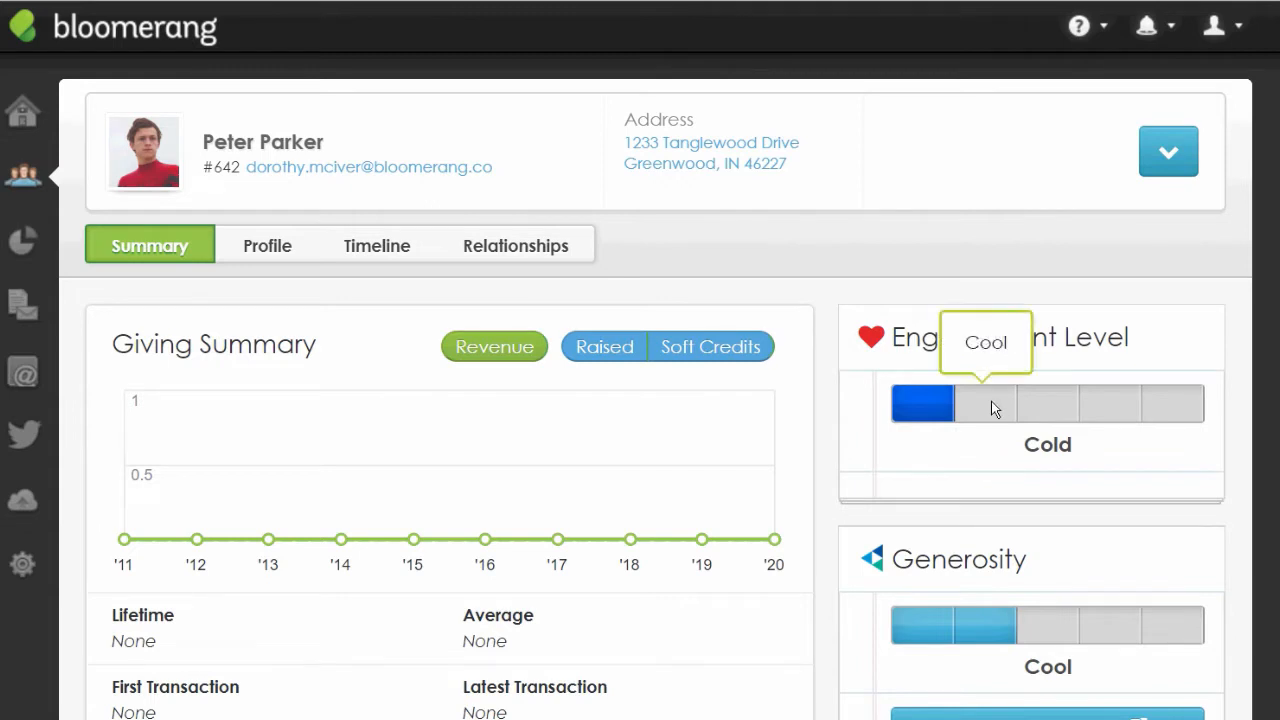
mouse_move(1043, 406)
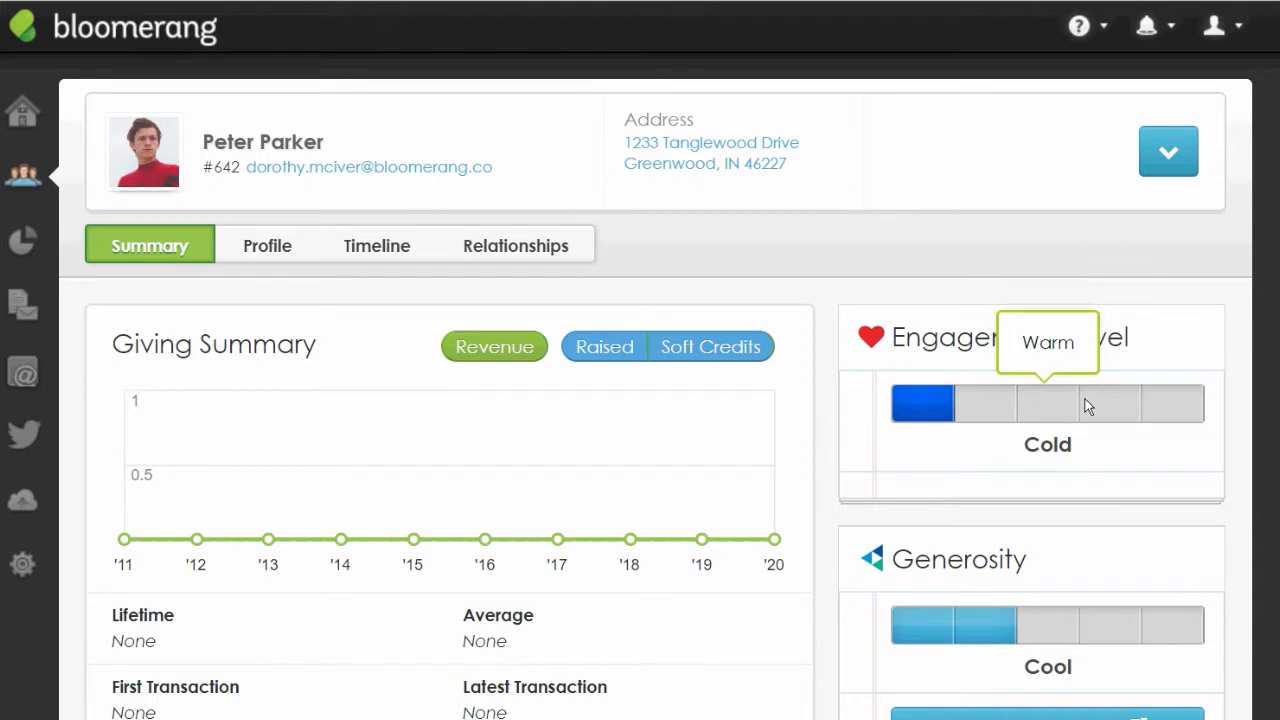
mouse_move(1101, 406)
mouse_move(1175, 406)
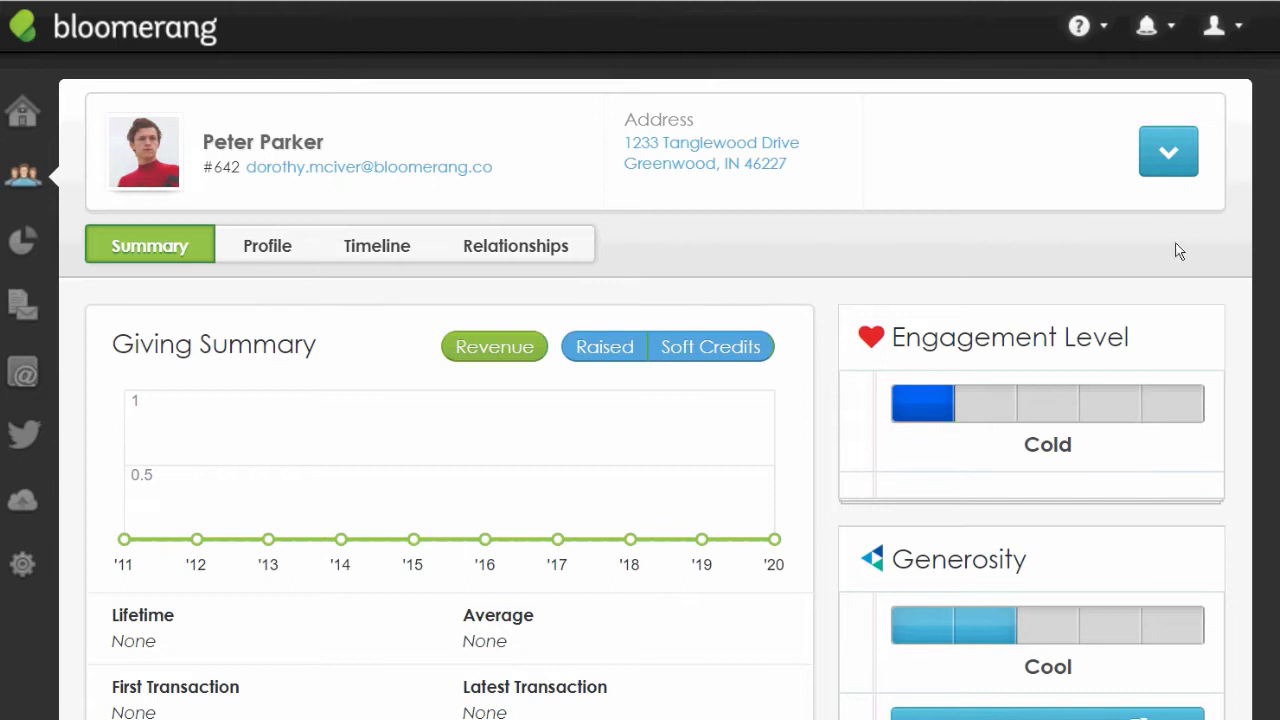
Start a new donation for this constituent.
left_click(1170, 151)
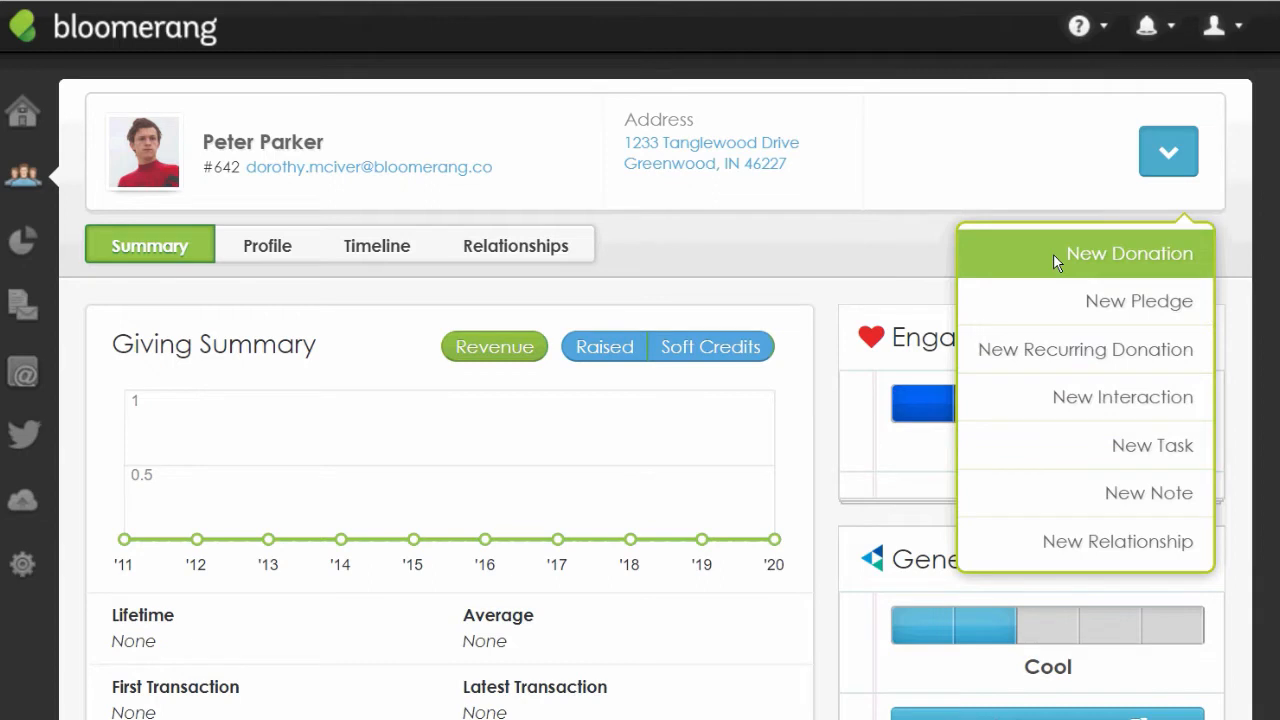
left_click(1113, 258)
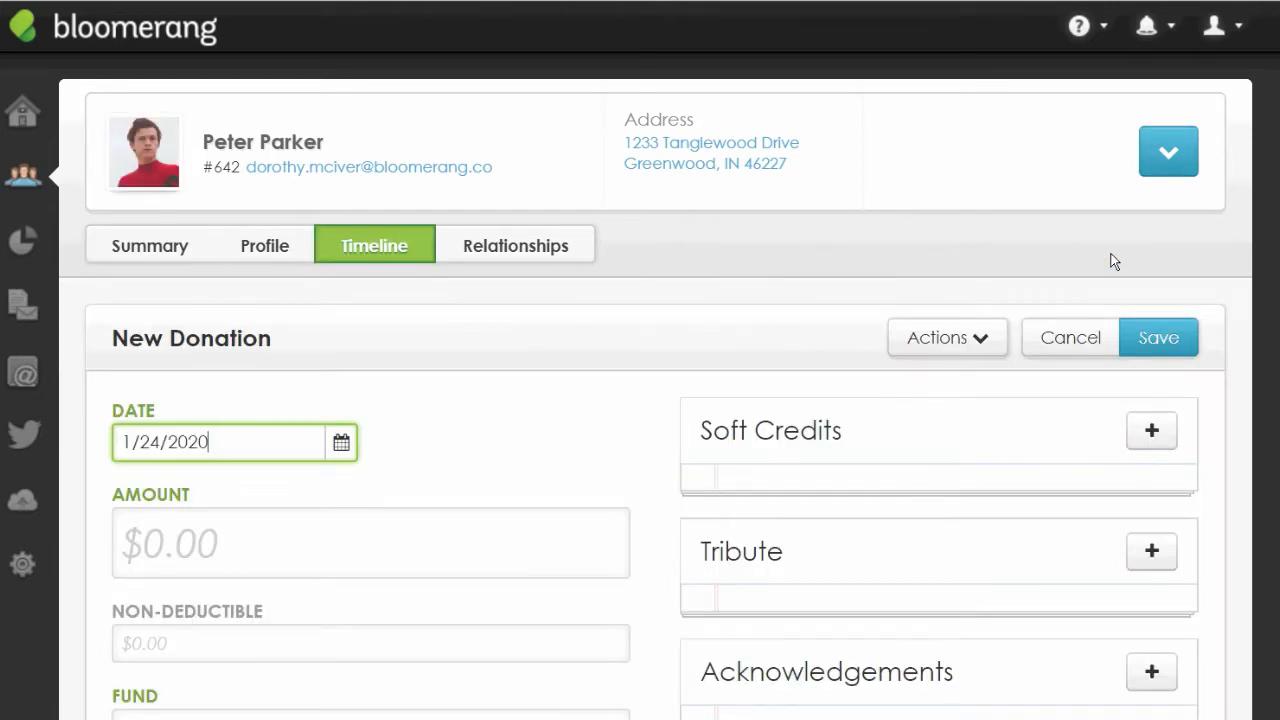
left_click(508, 430)
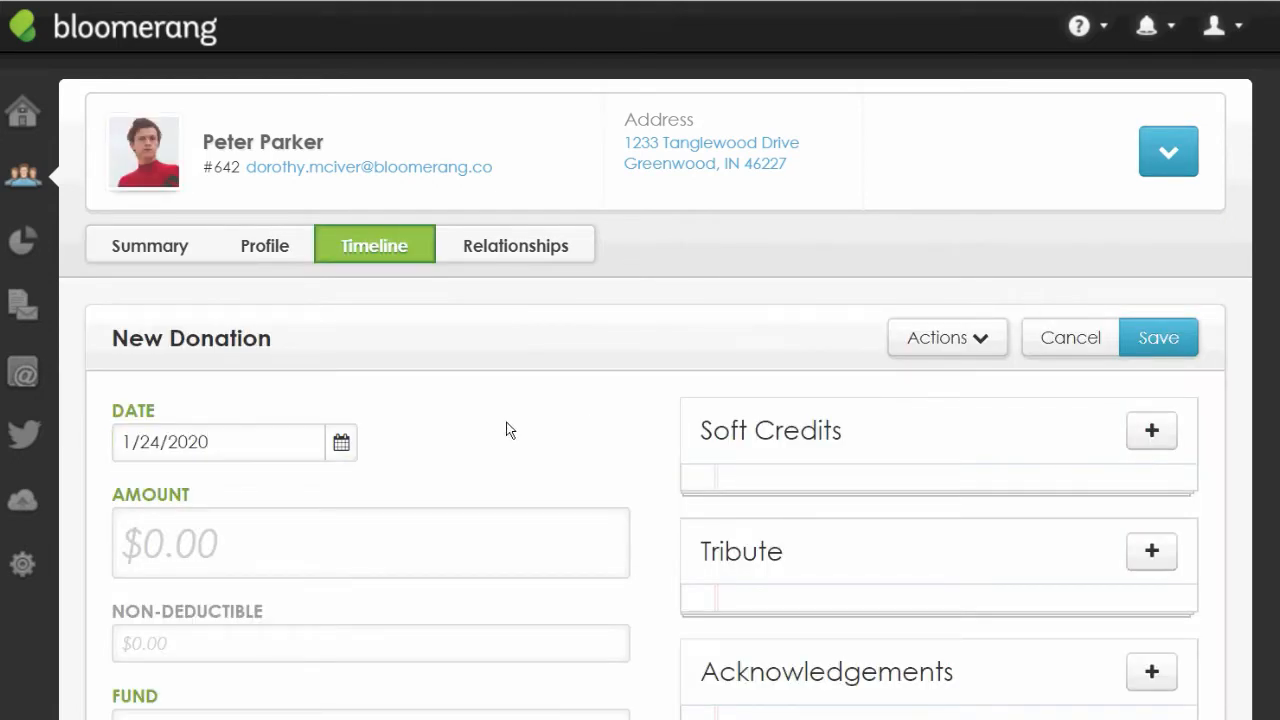
Set the new donation's date to 1/22/2020.
scroll(506, 430, "down", 1)
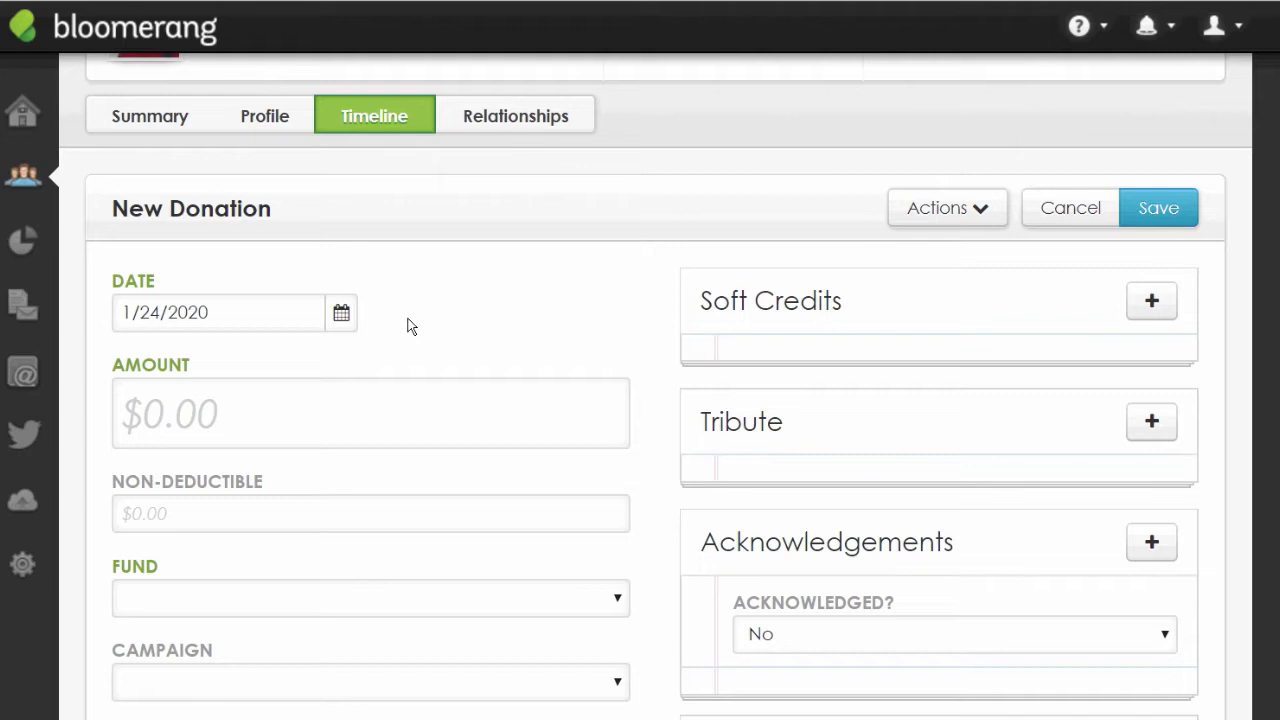
left_click(239, 315)
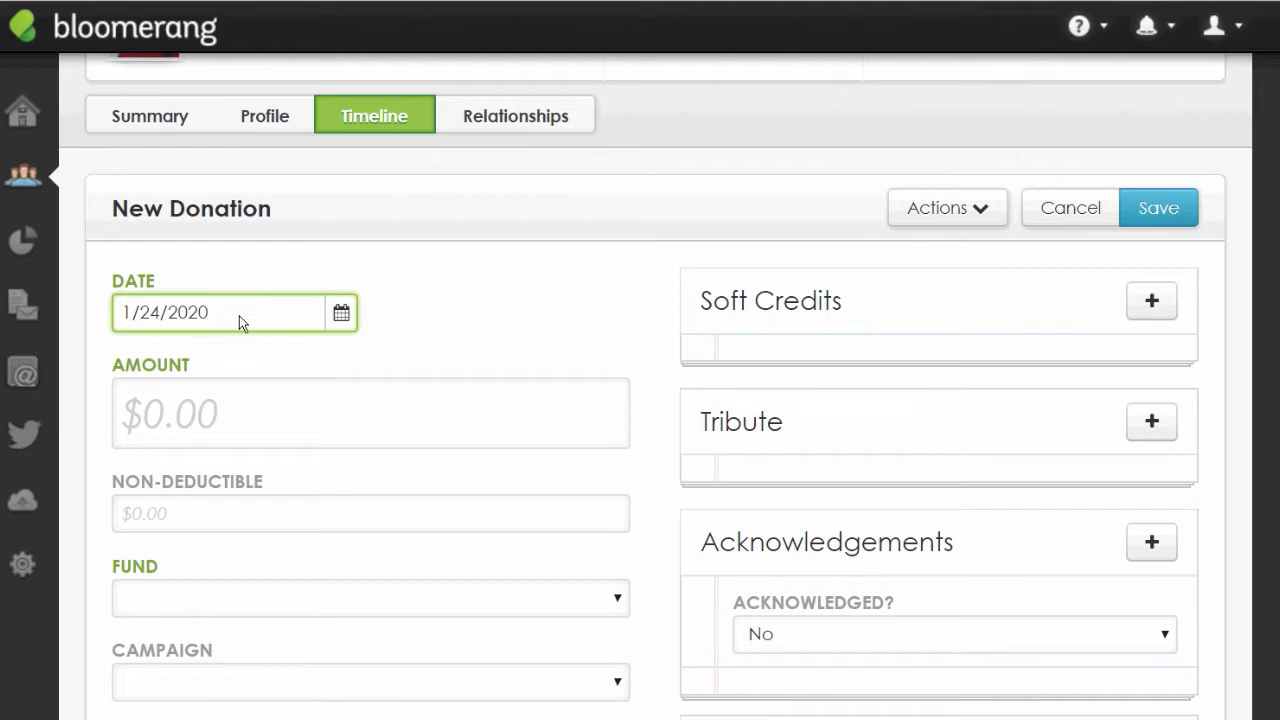
left_click(148, 313)
key("Delete")
type("3")
key("BackSpace")
type("2")
Set the donation amount to $250.00.
left_click(395, 424)
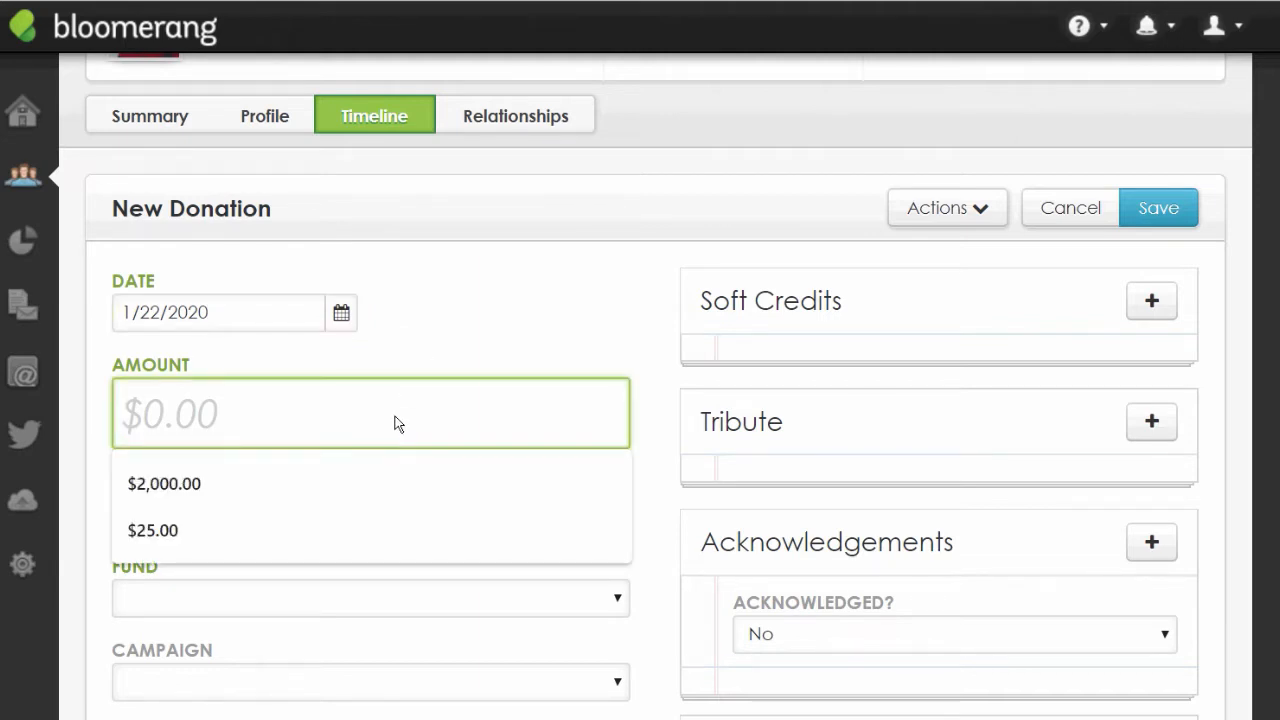
left_click(433, 341)
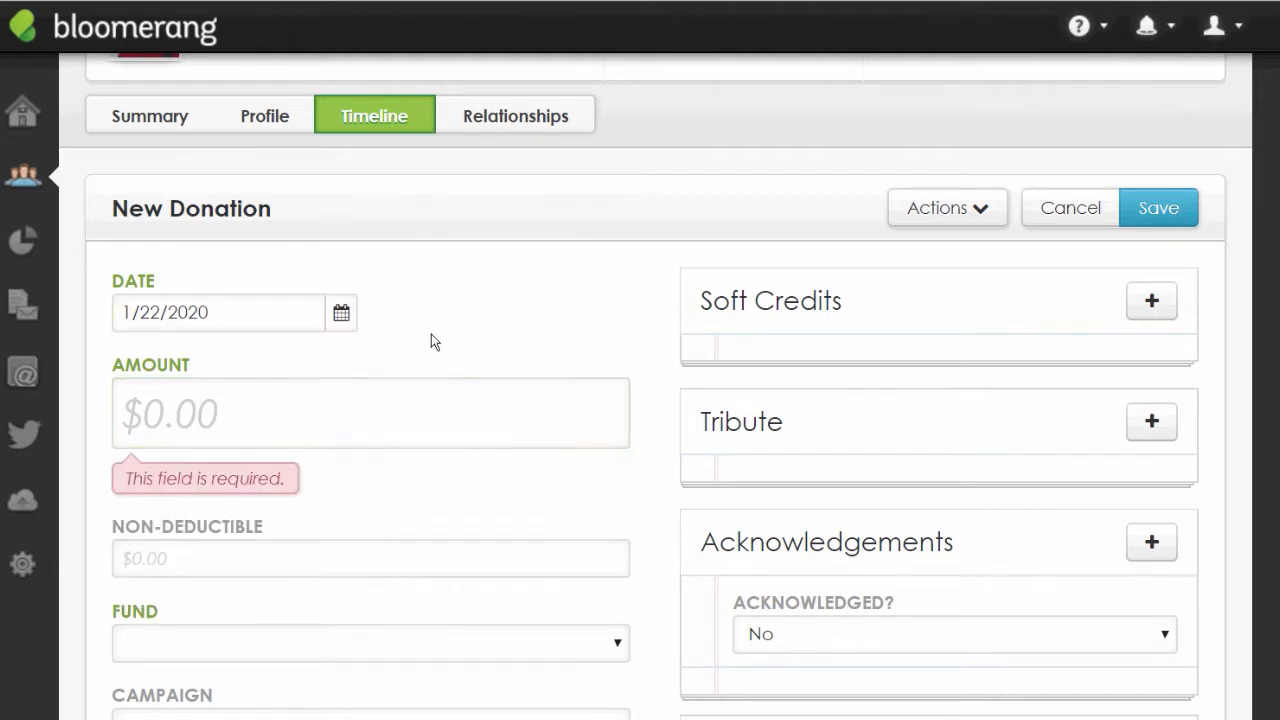
left_click(329, 422)
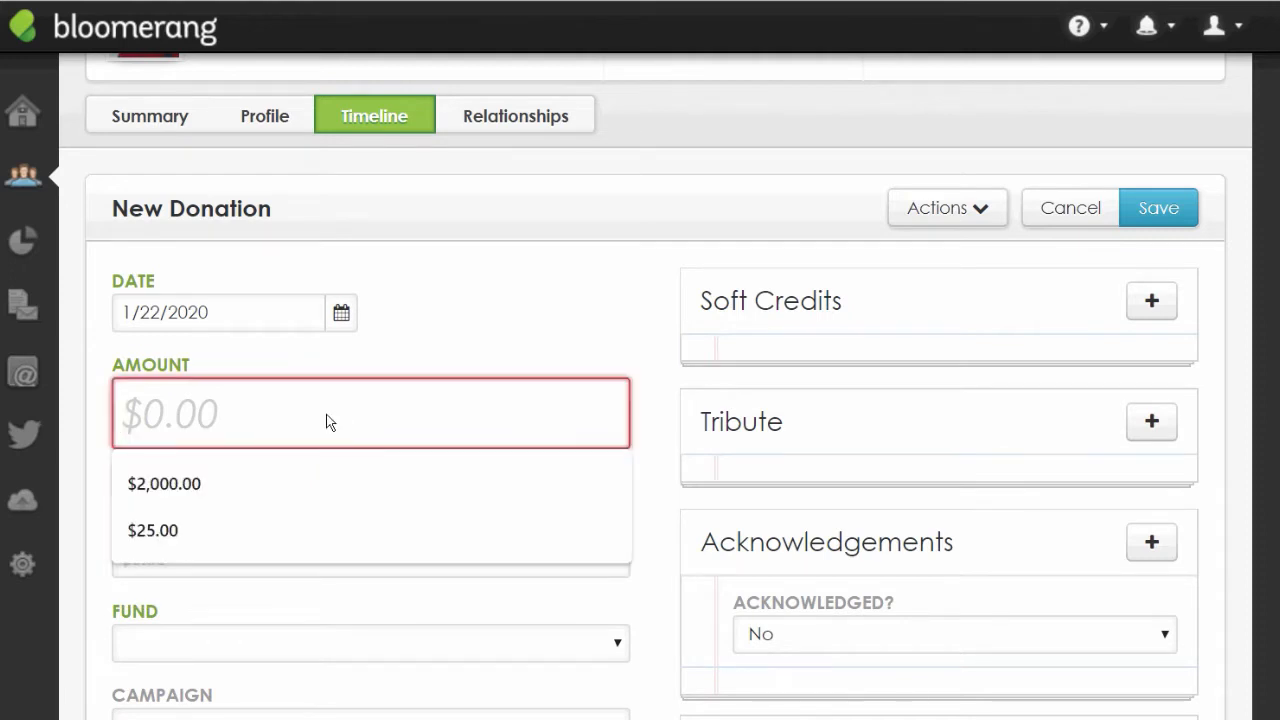
type("250.00")
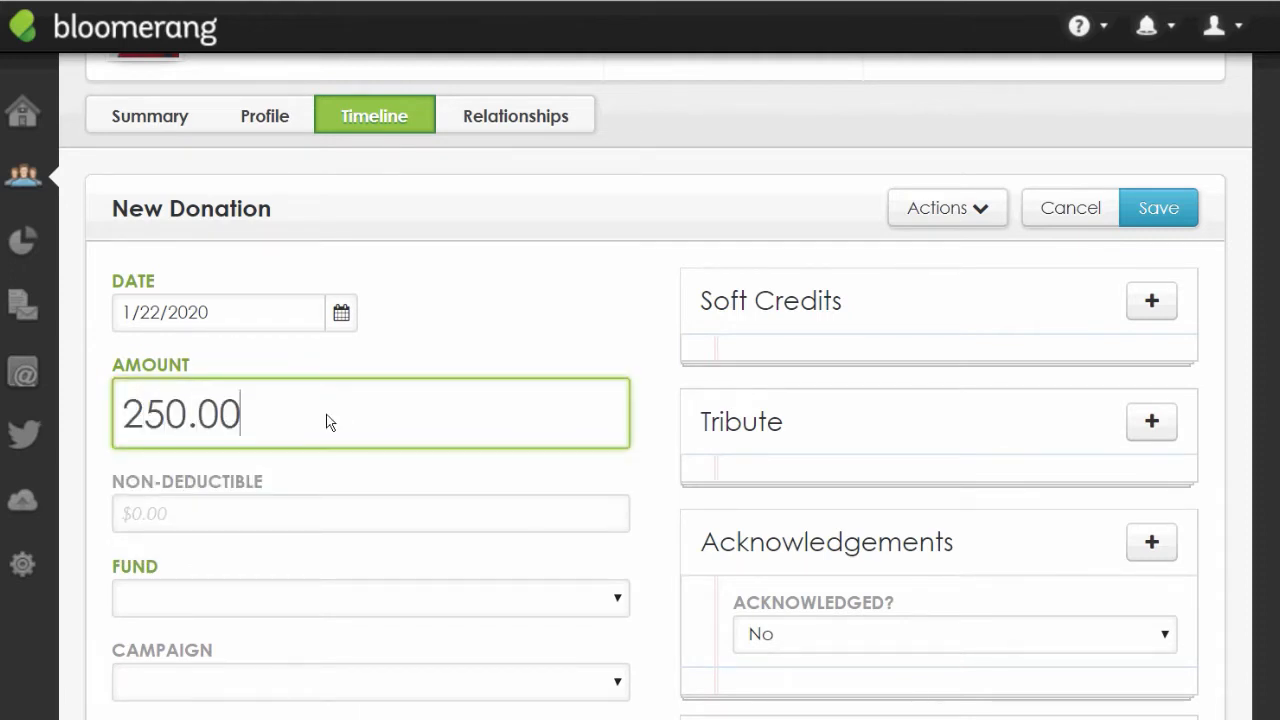
left_click(656, 419)
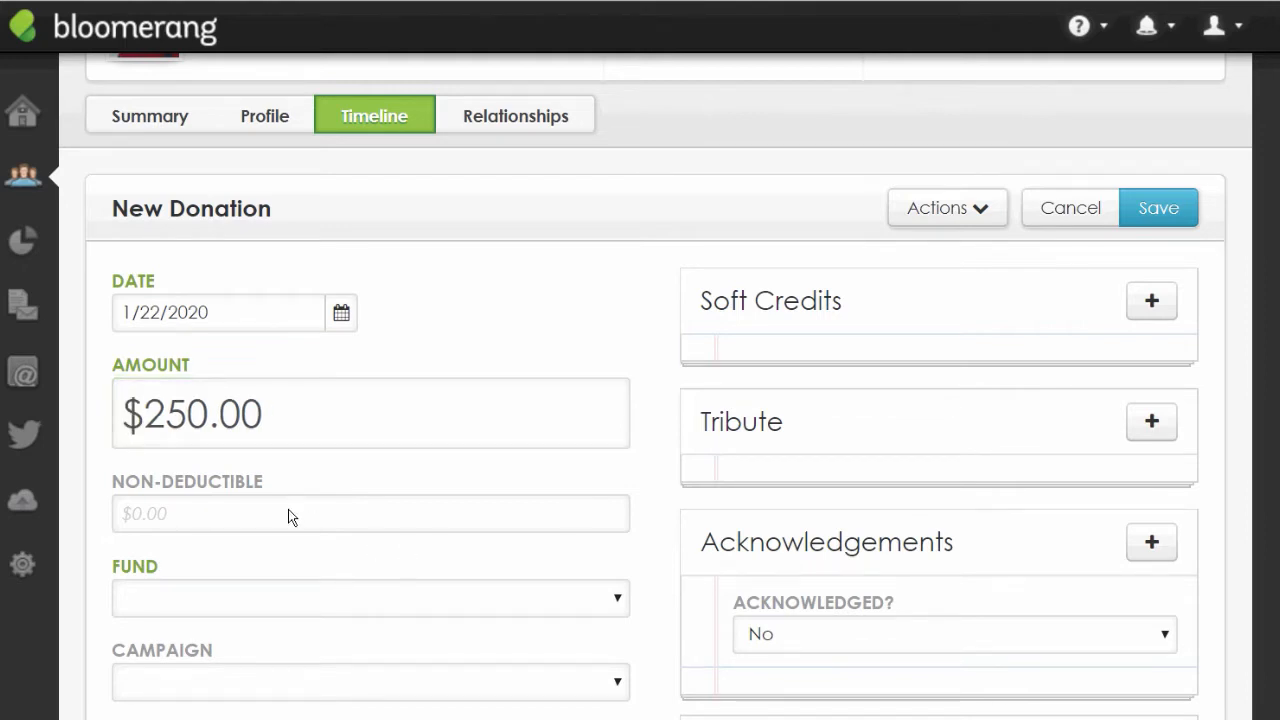
Assign the donation to the scholarship fund.
scroll(655, 385, "down", 1)
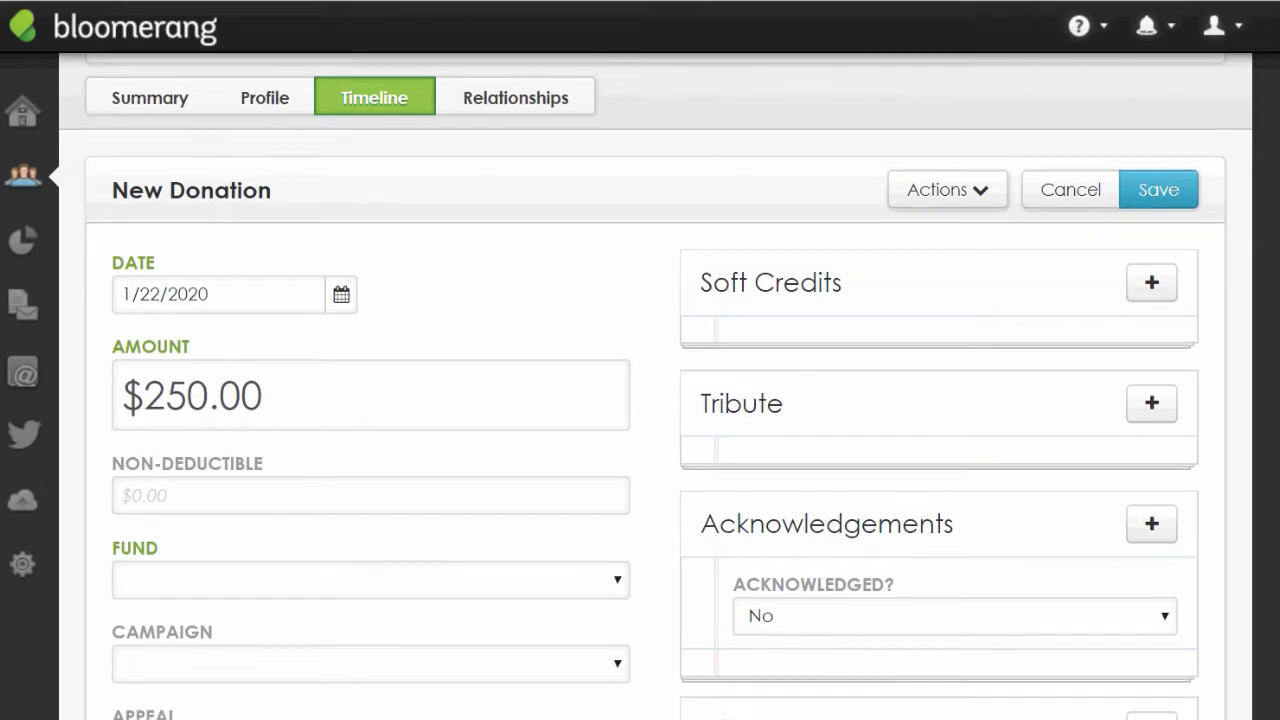
scroll(423, 337, "down", 1)
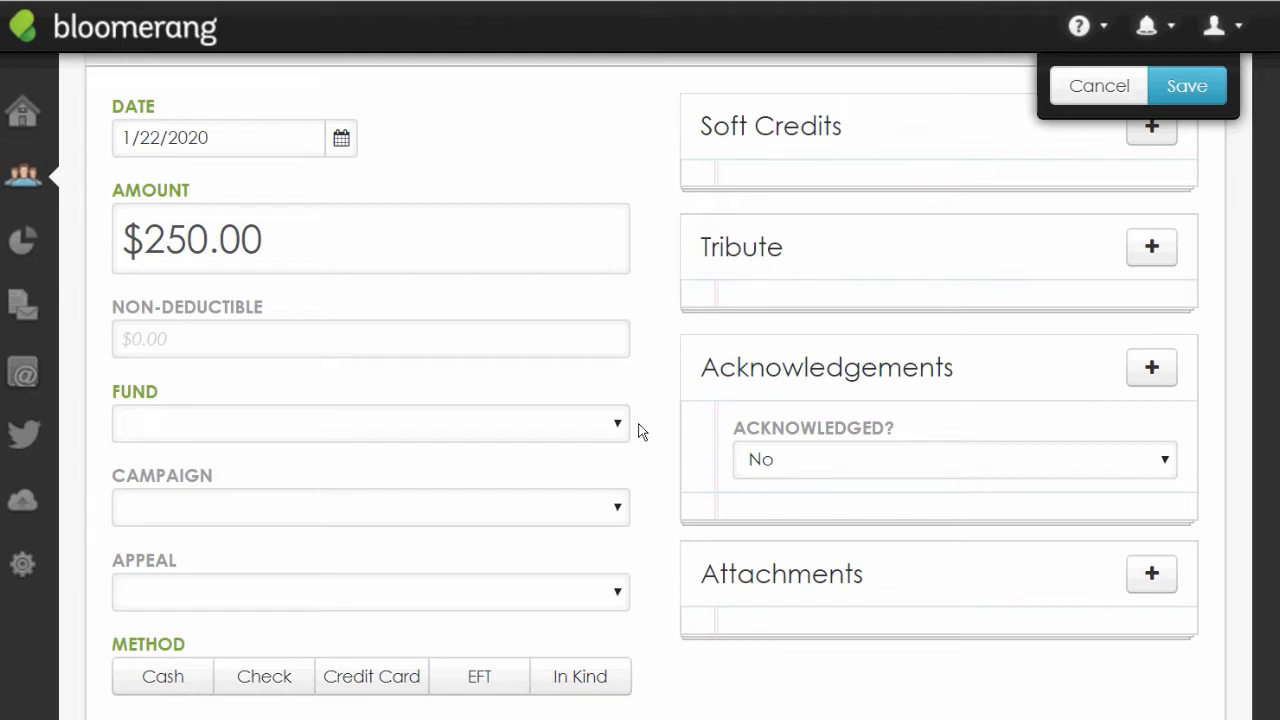
left_click(617, 426)
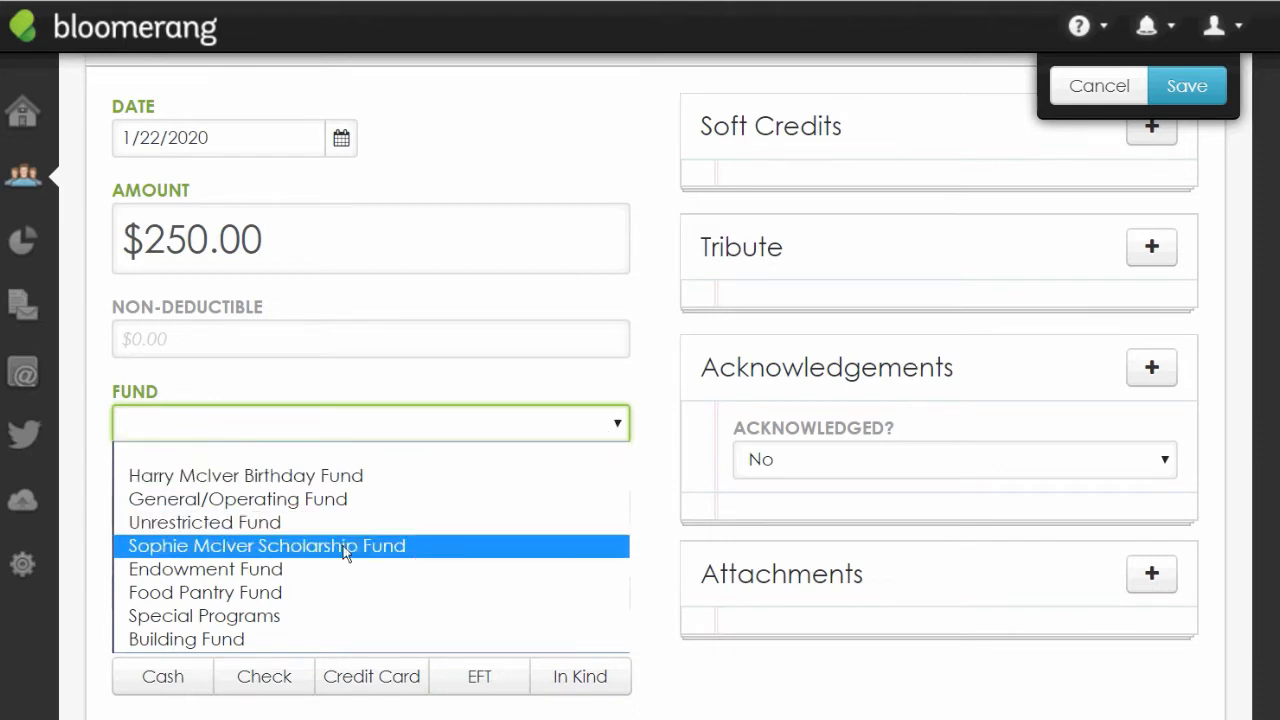
left_click(410, 546)
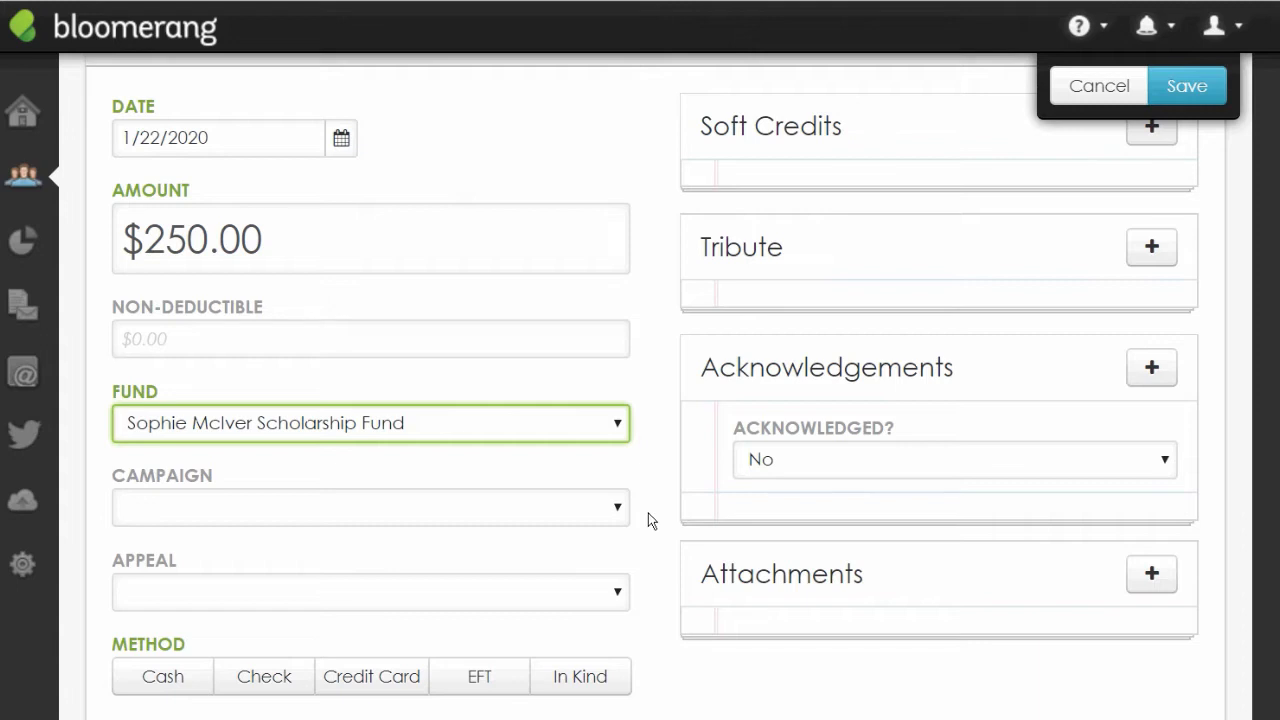
Set the donation's campaign to 2020 Annual Campaign and its appeal to Personal Solicitation.
left_click(619, 508)
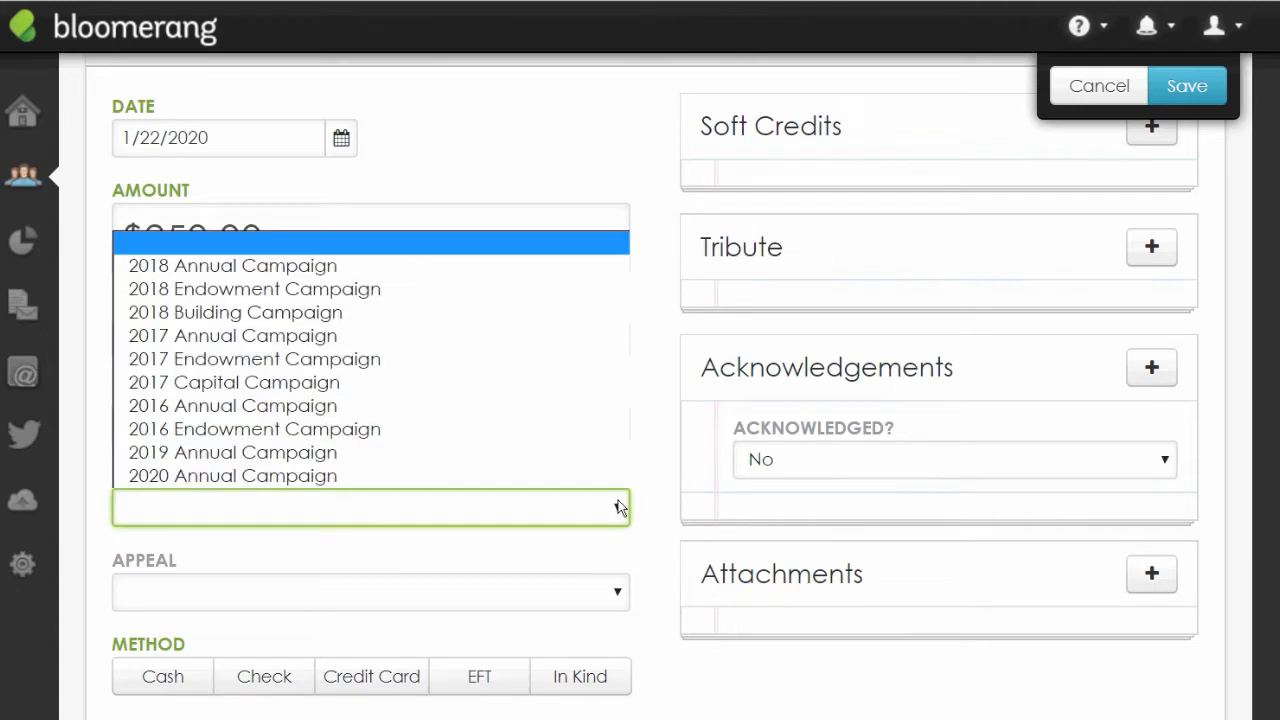
left_click(361, 476)
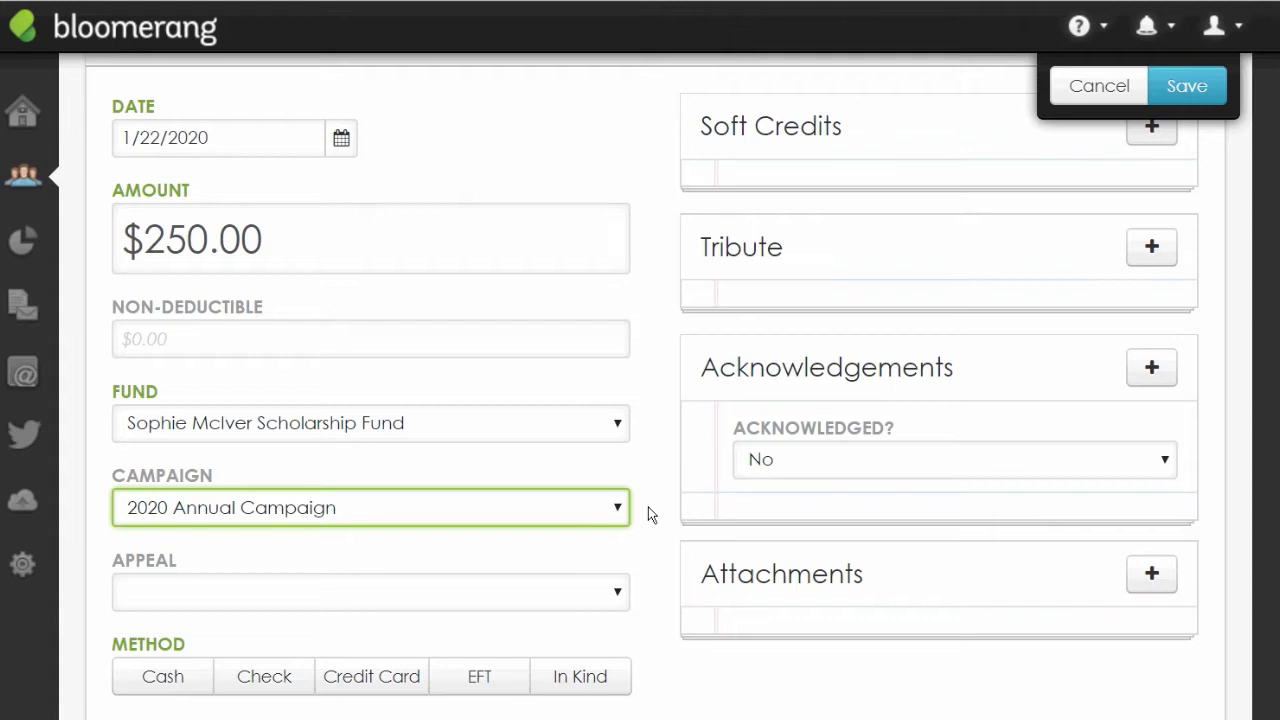
left_click(620, 597)
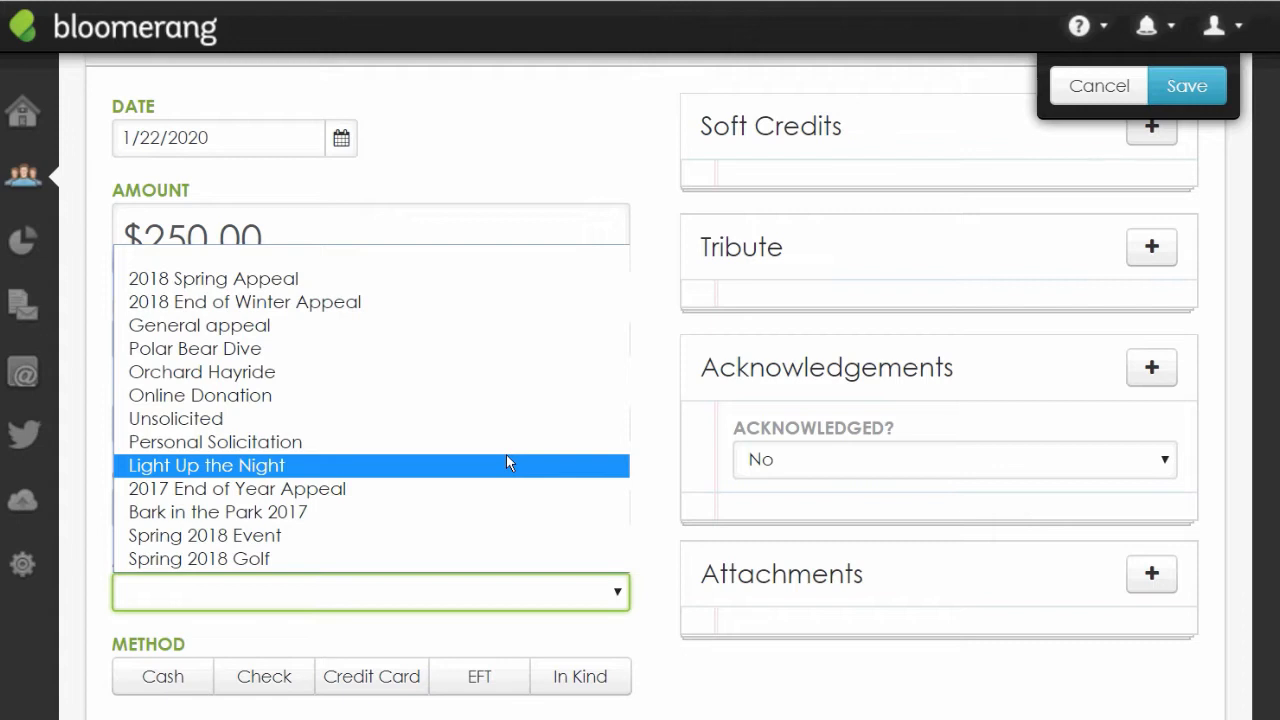
left_click(294, 444)
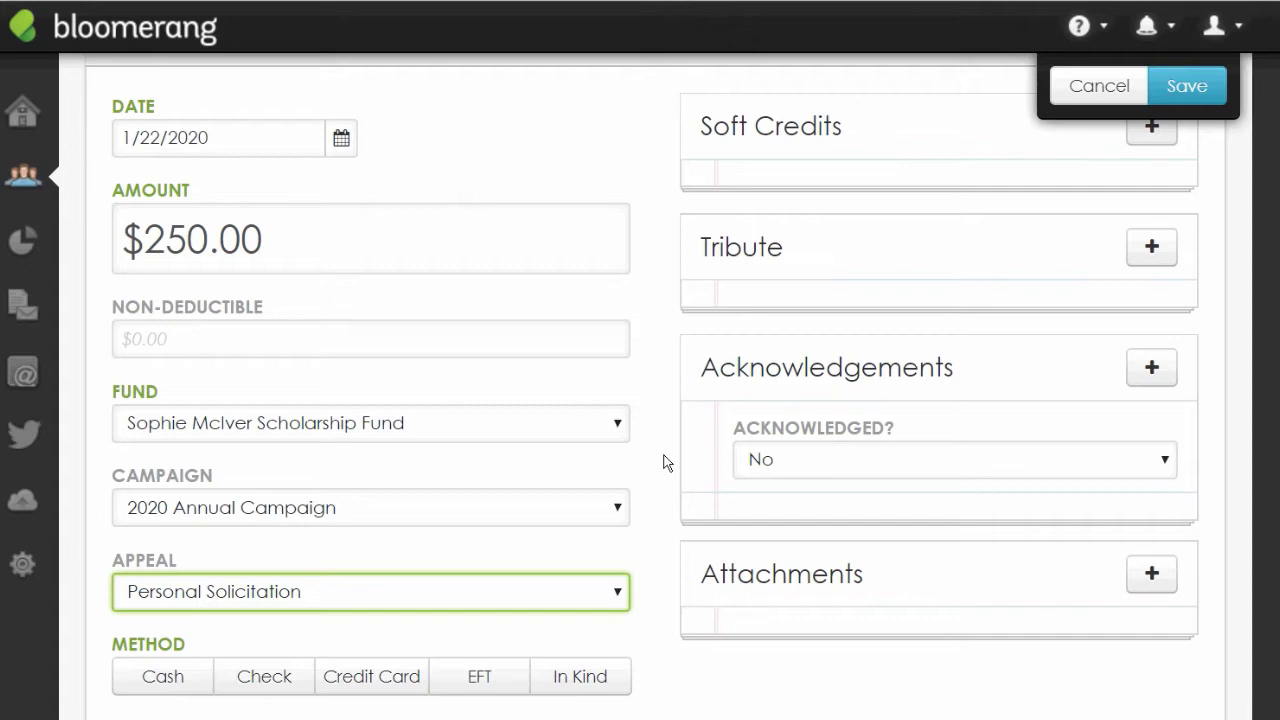
Try Cash and Check as the donation's payment method.
scroll(667, 463, "down", 1)
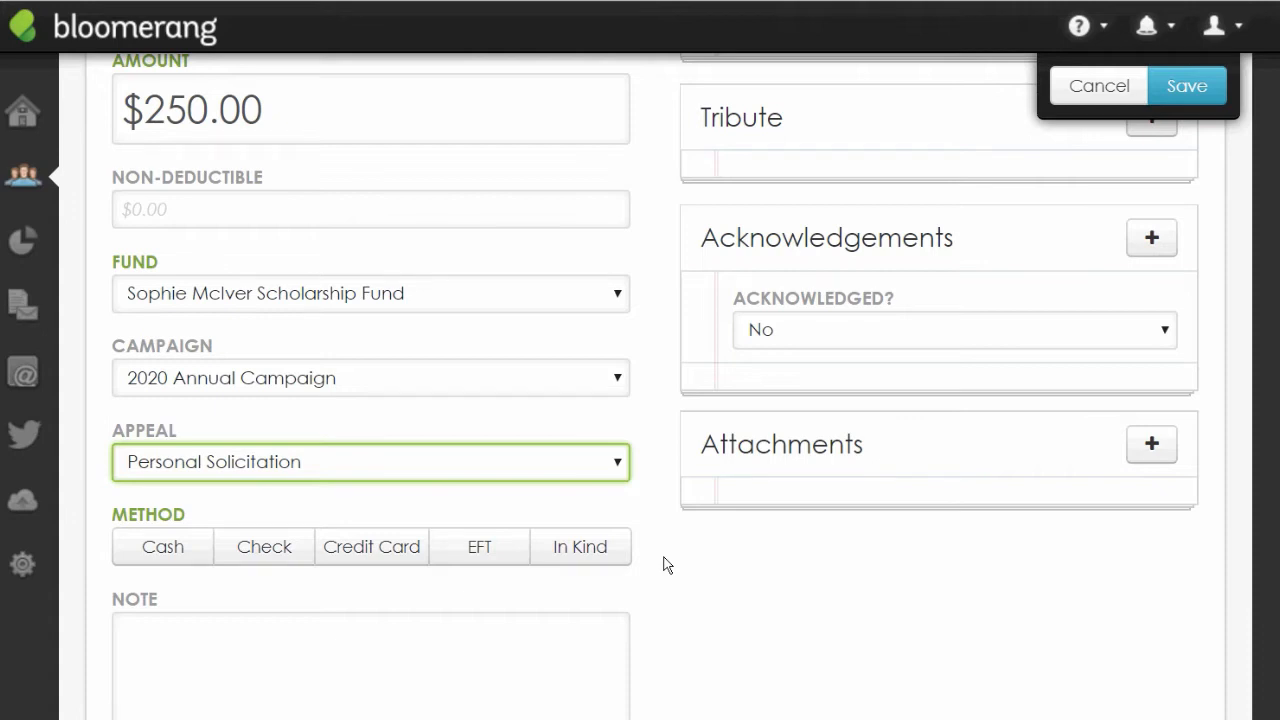
left_click(156, 548)
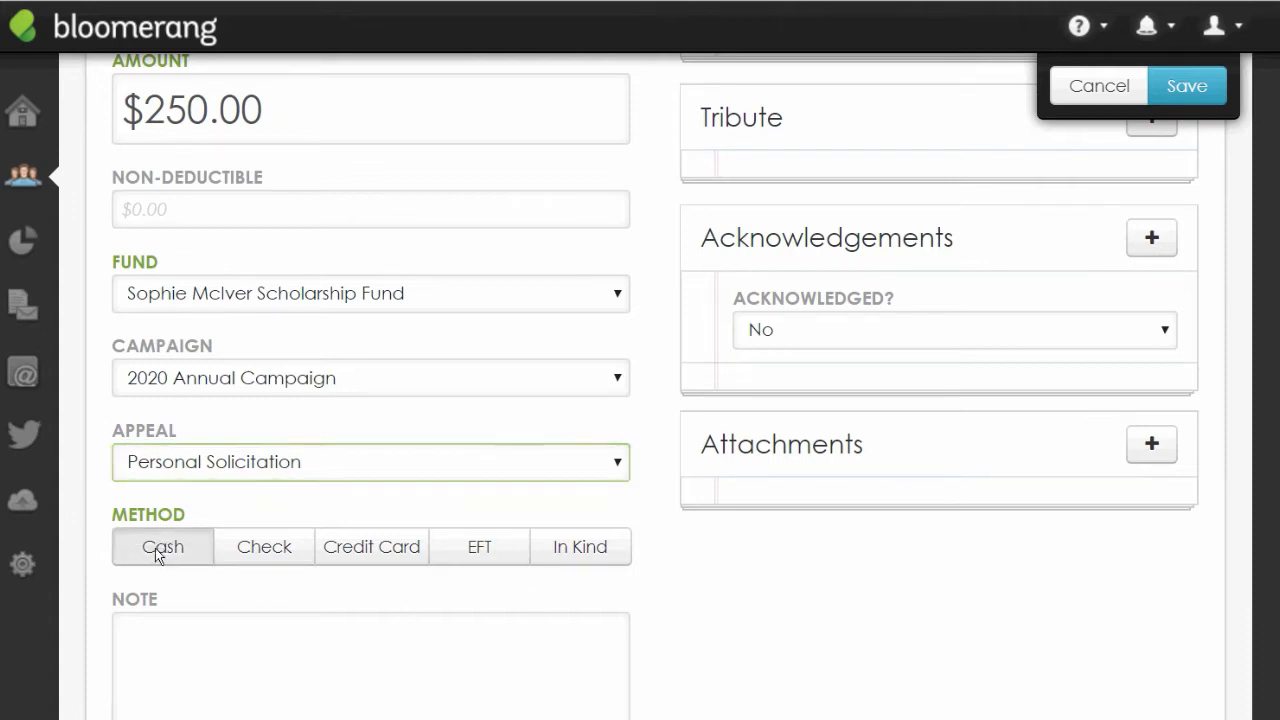
left_click(283, 546)
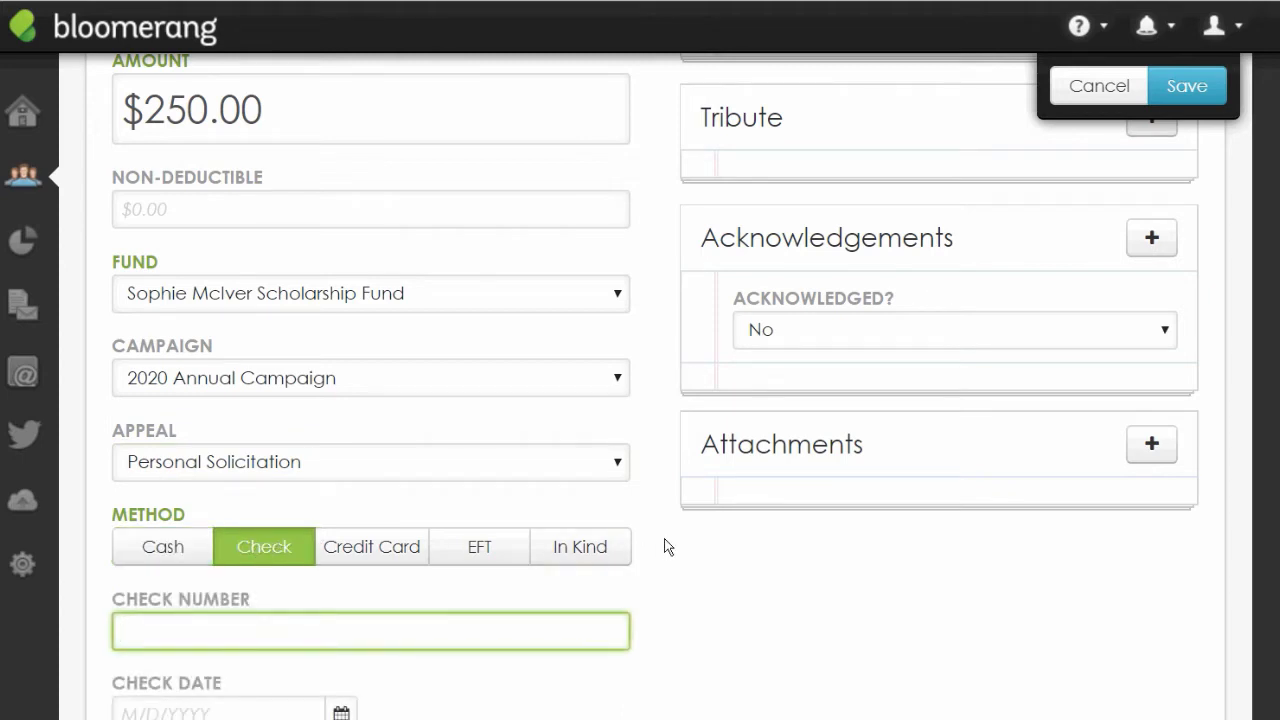
scroll(655, 380, "down", 2)
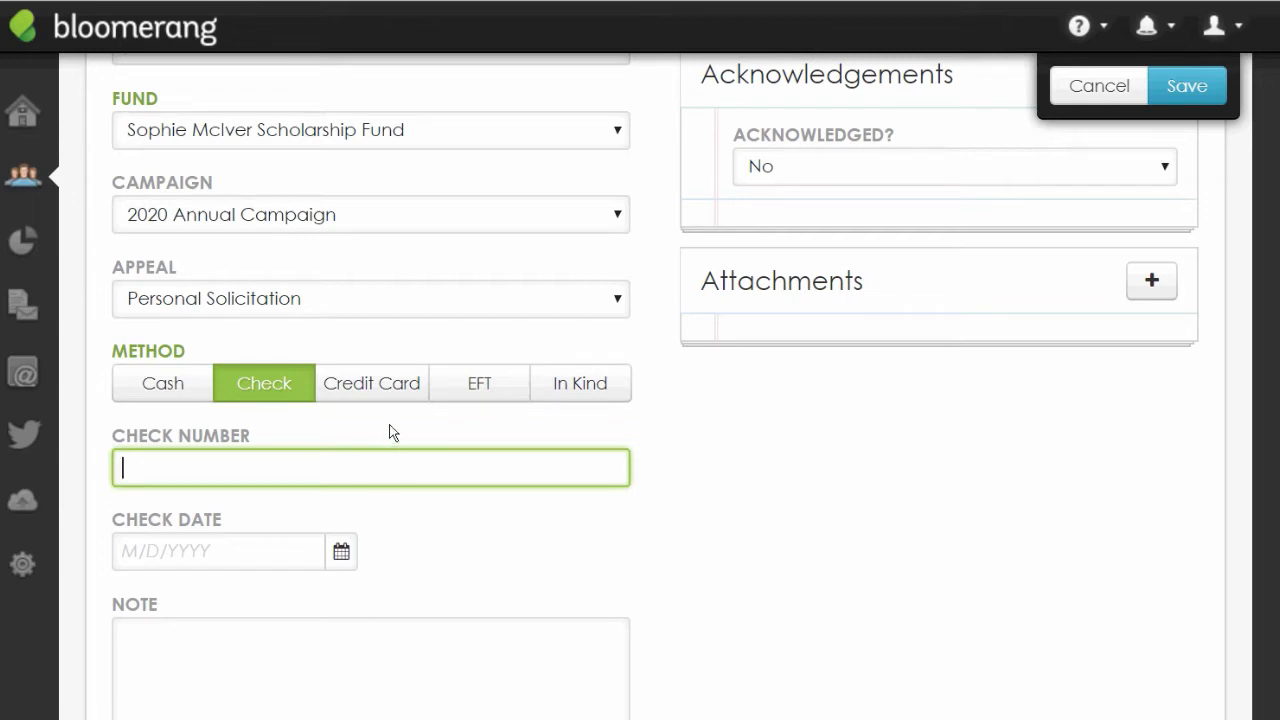
Set the donation's payment method to Credit Card with the processor (Do Not Process).
left_click(356, 388)
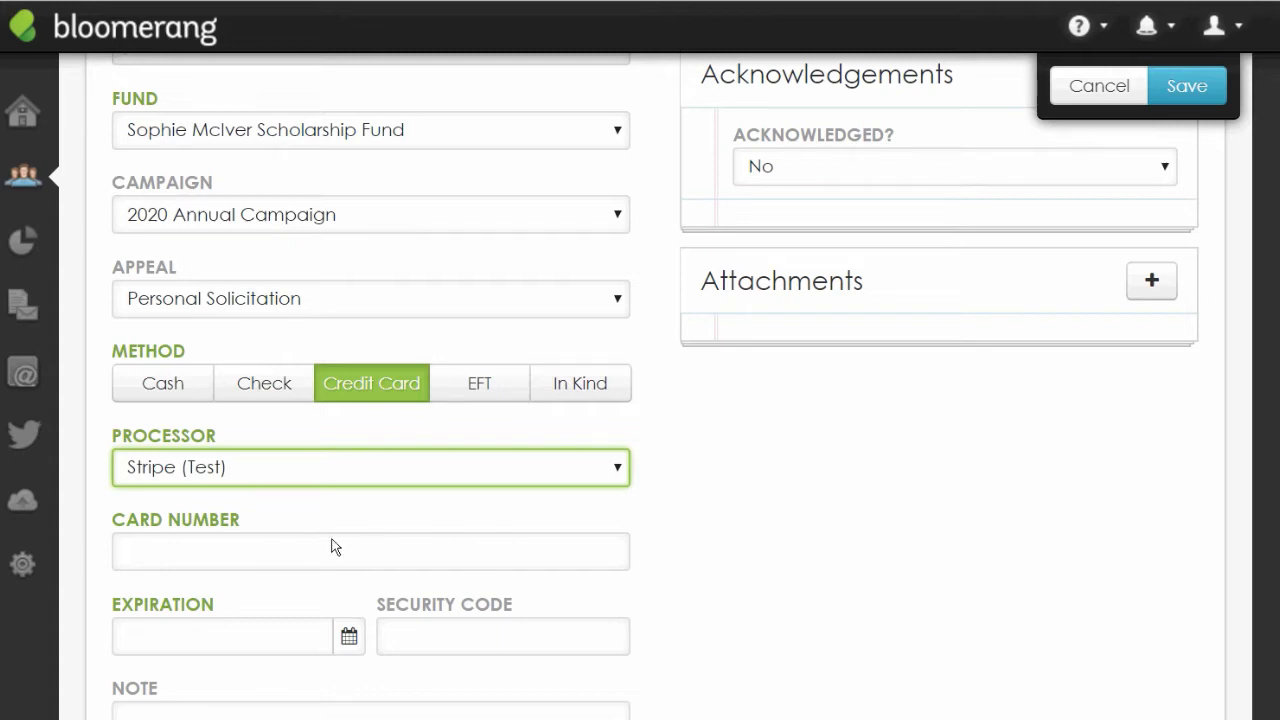
left_click(303, 562)
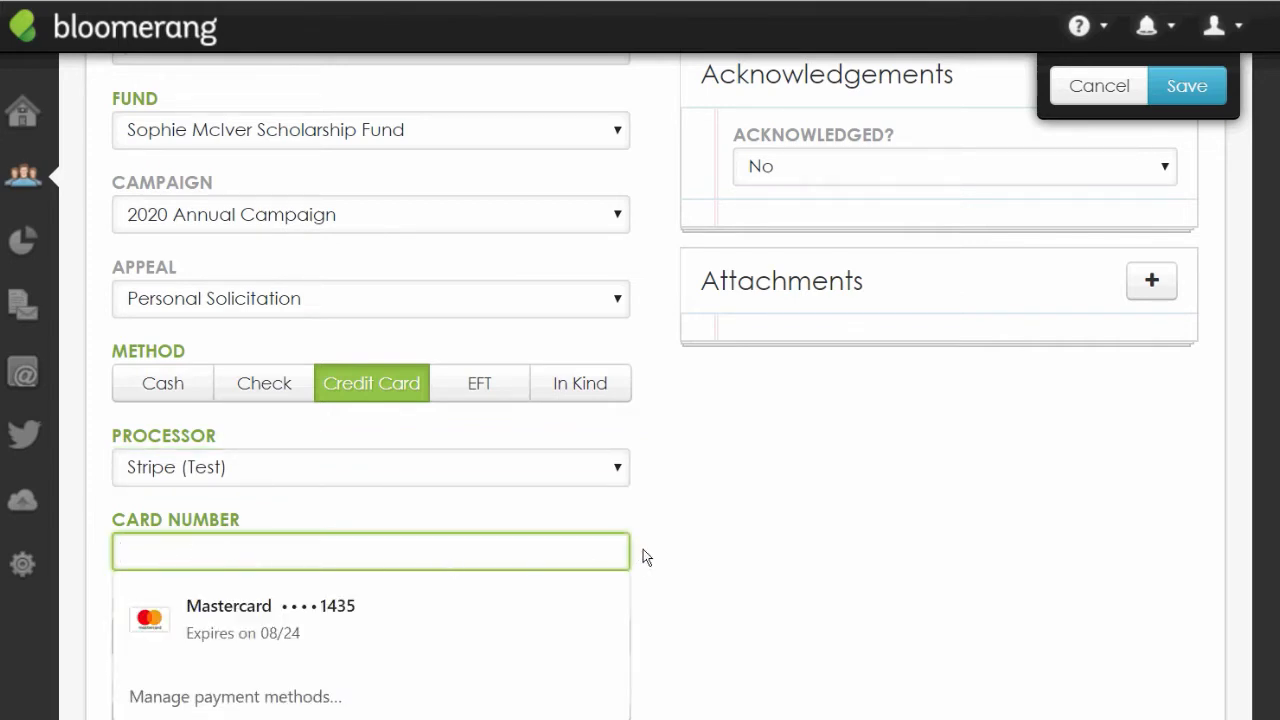
left_click(692, 541)
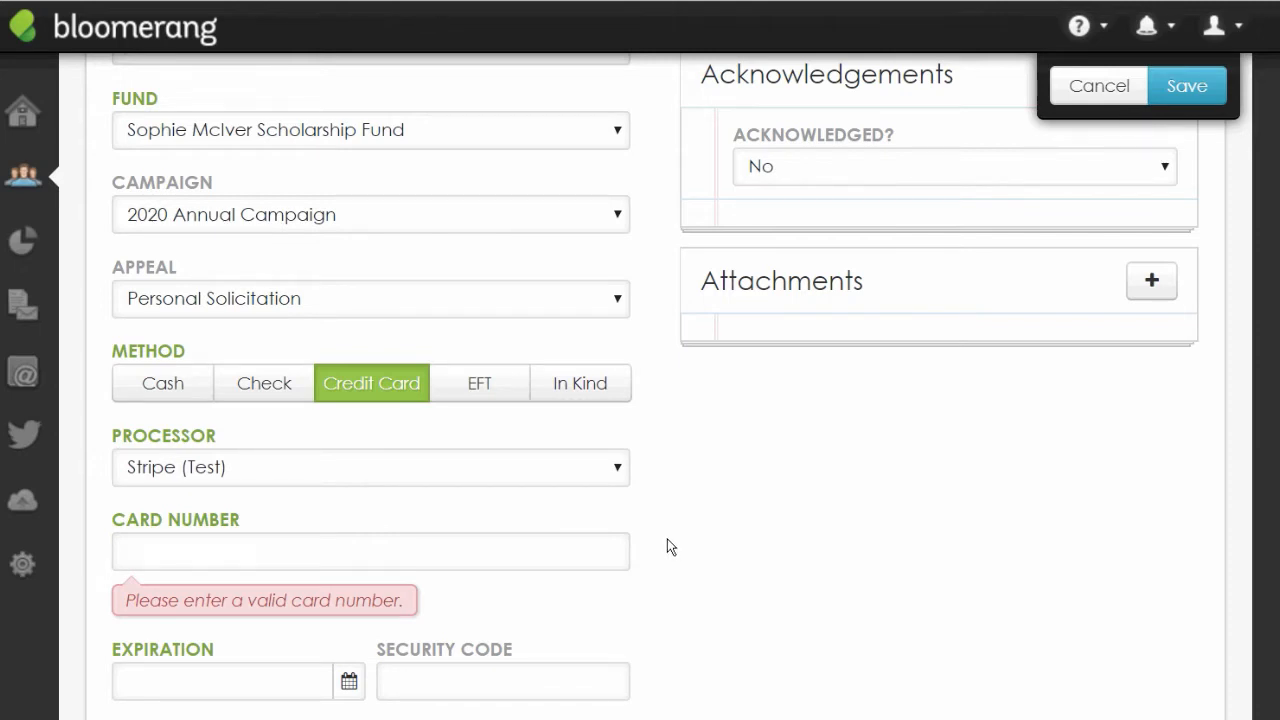
left_click(617, 466)
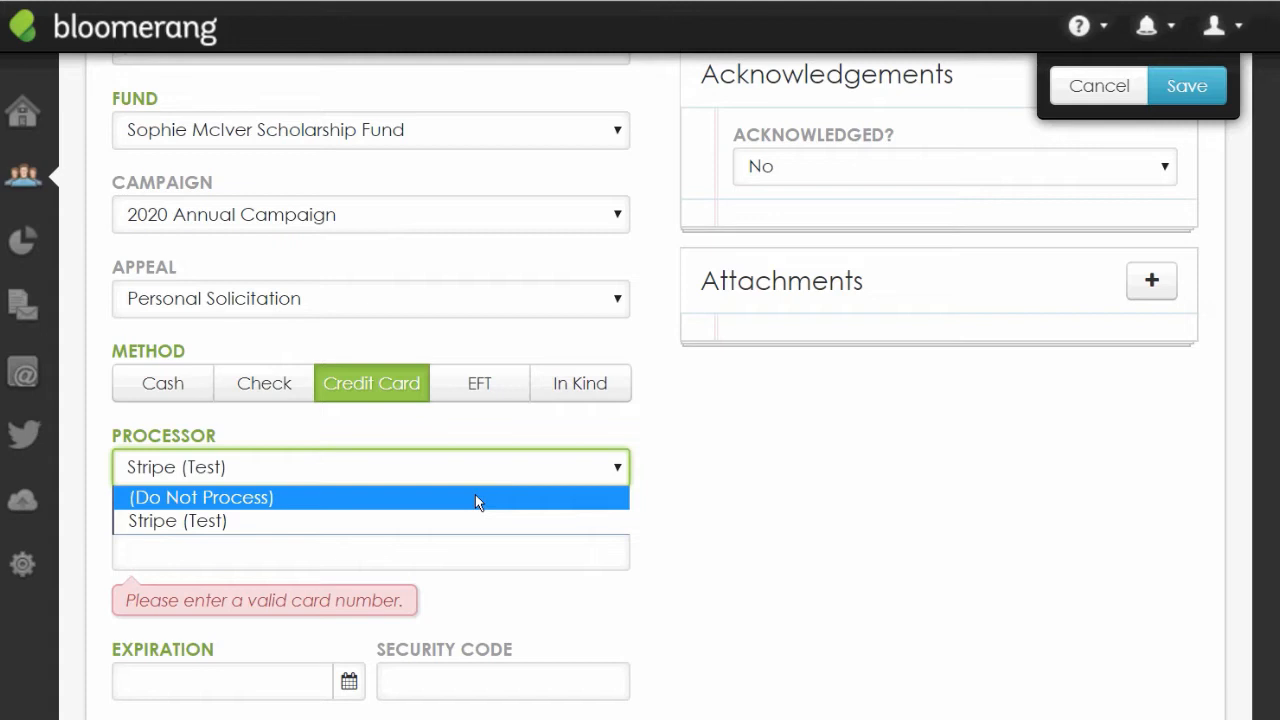
left_click(475, 497)
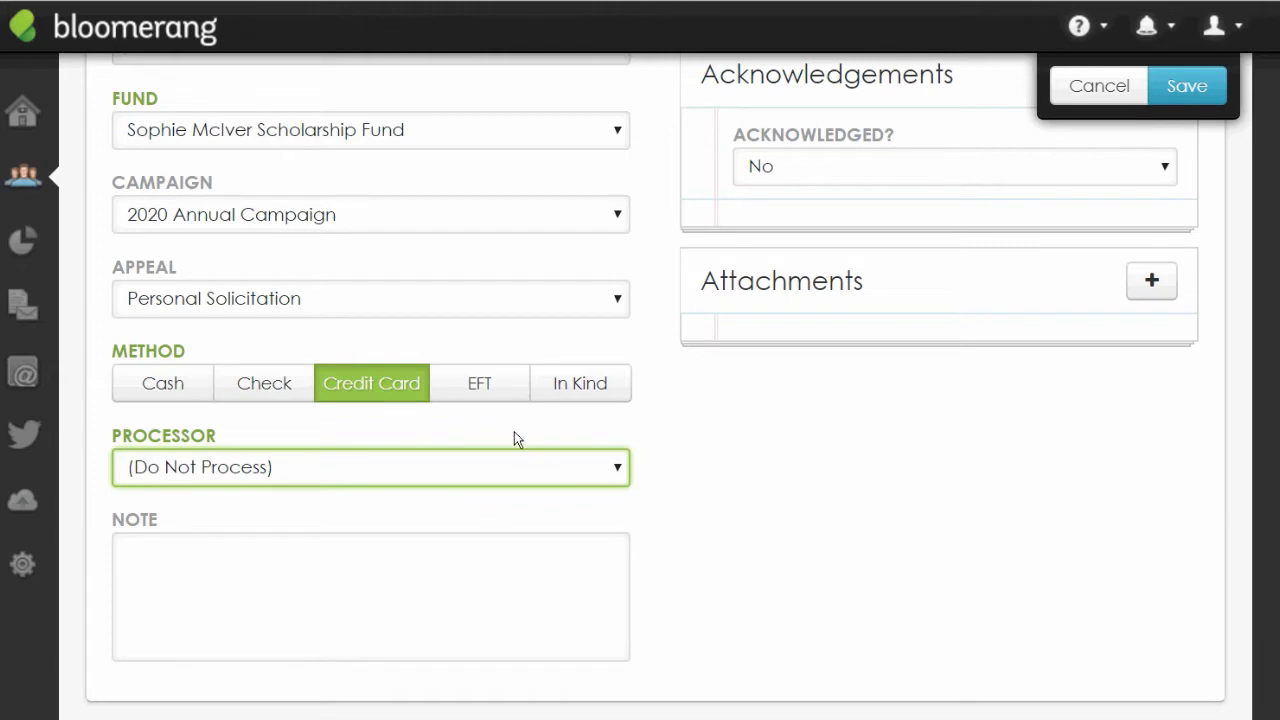
Try EFT as the donation's payment method and check its processor options.
left_click(485, 388)
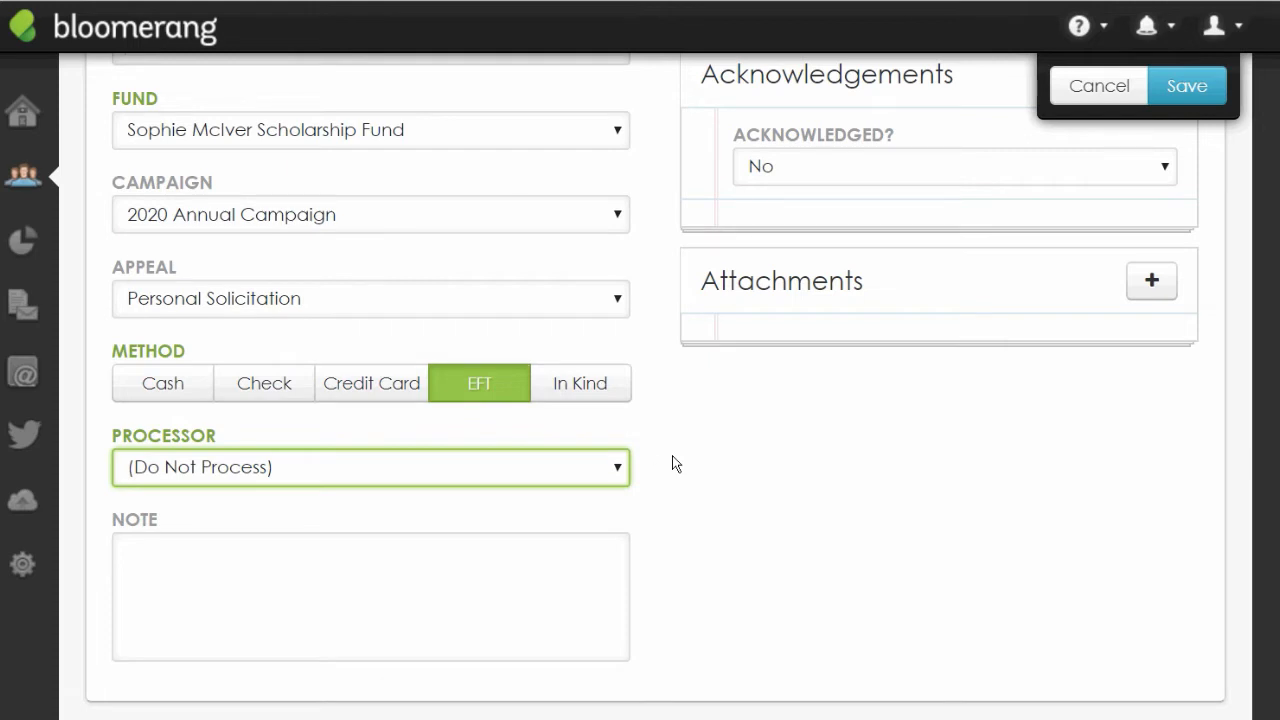
left_click(615, 469)
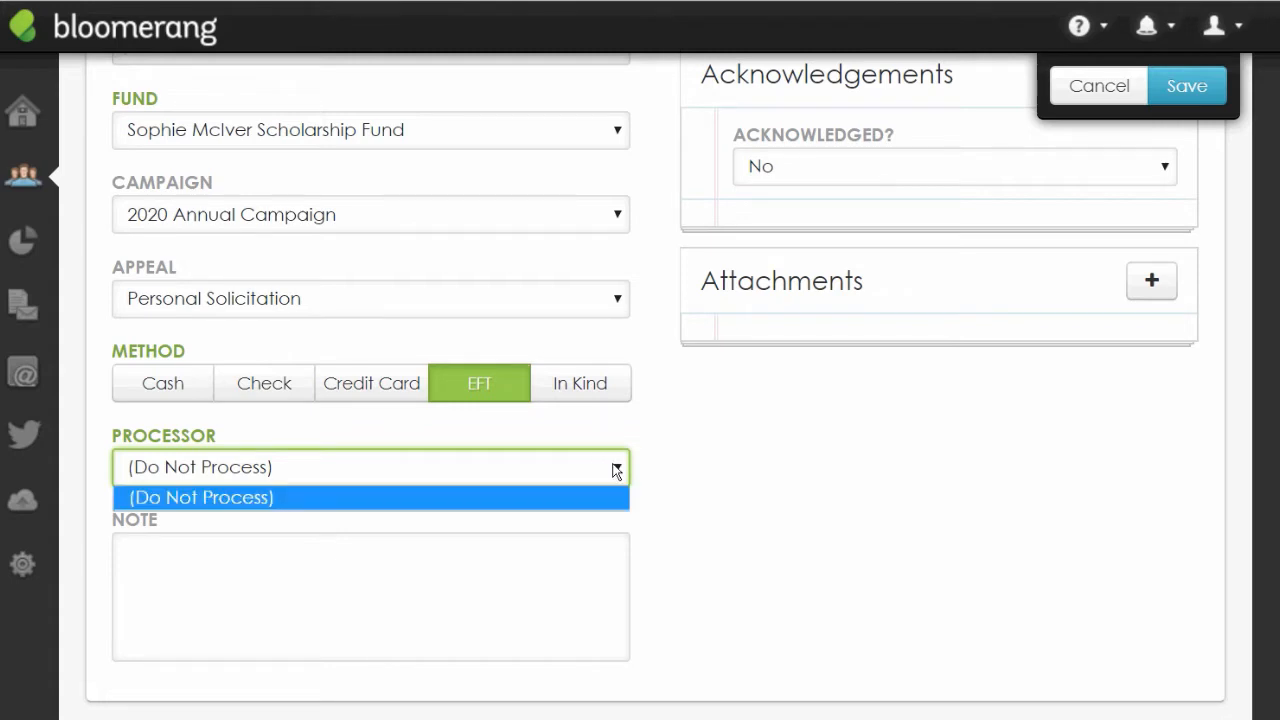
left_click(615, 469)
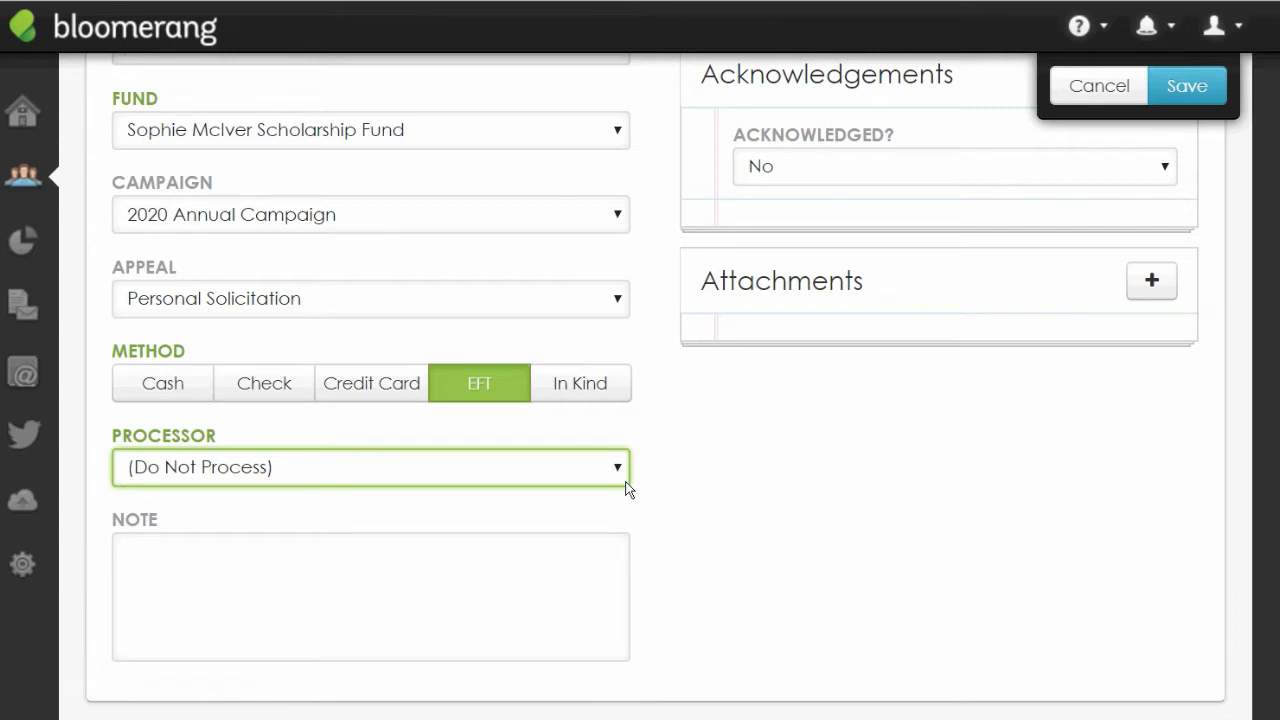
Try In Kind with the type Goods, visiting its fair market value and description fields, and return to Credit Card as payment method.
left_click(600, 386)
scroll(670, 429, "down", 1)
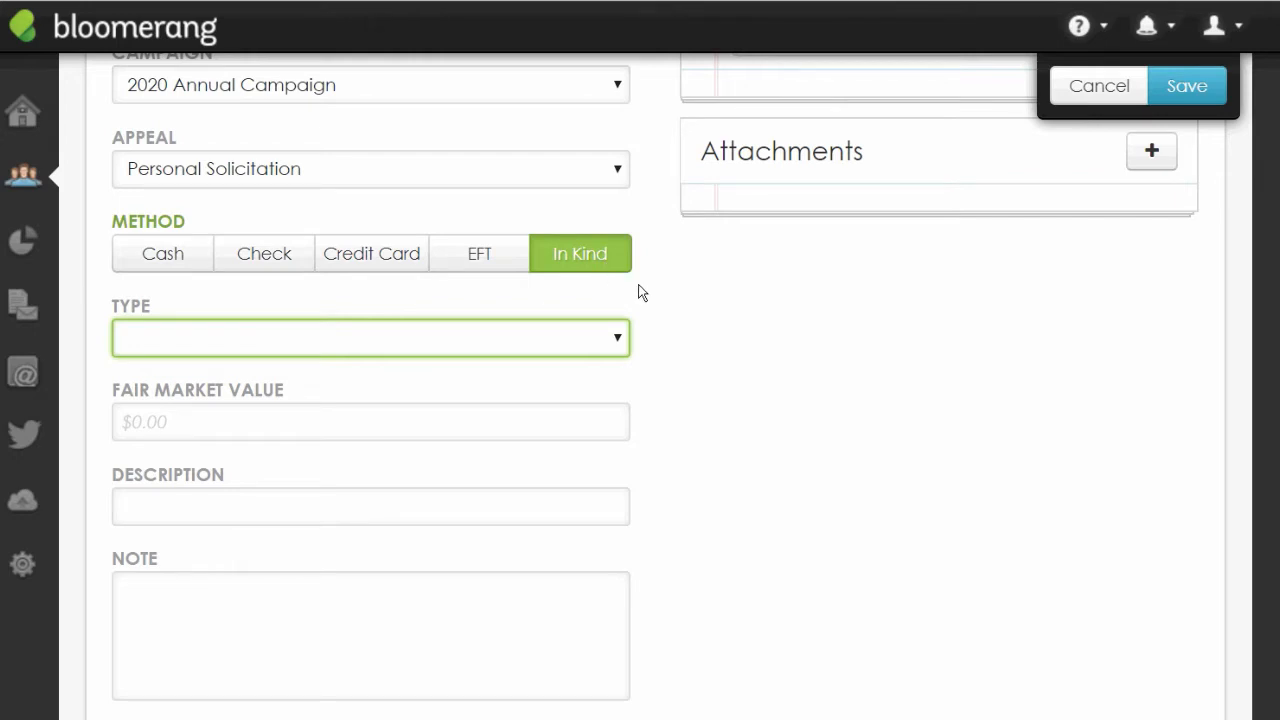
scroll(640, 290, "up", 3)
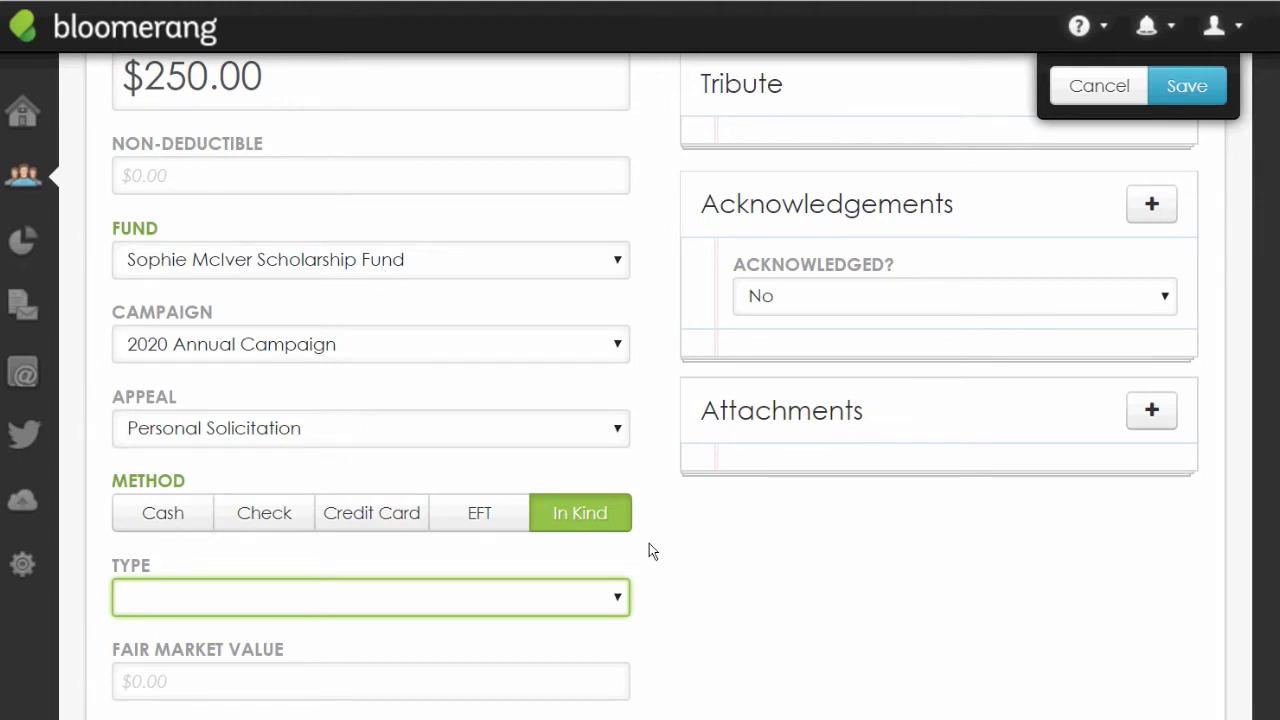
scroll(643, 518, "down", 1)
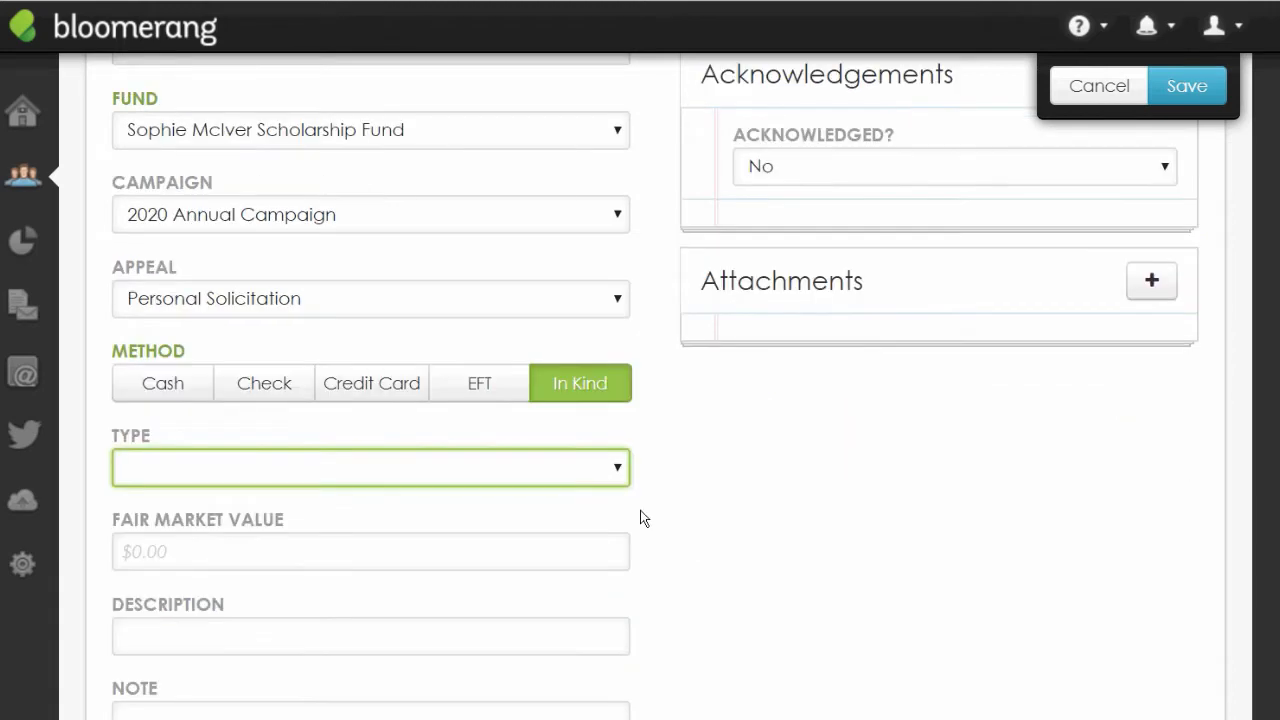
left_click(166, 554)
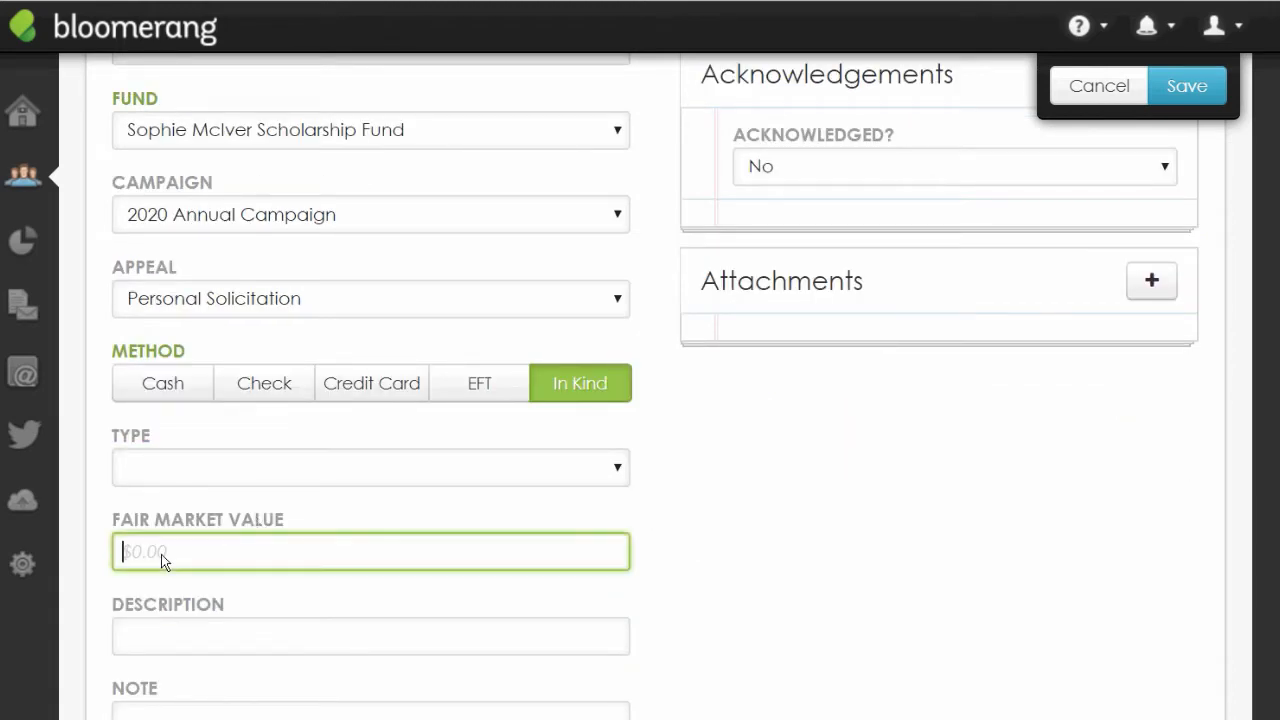
left_click(609, 468)
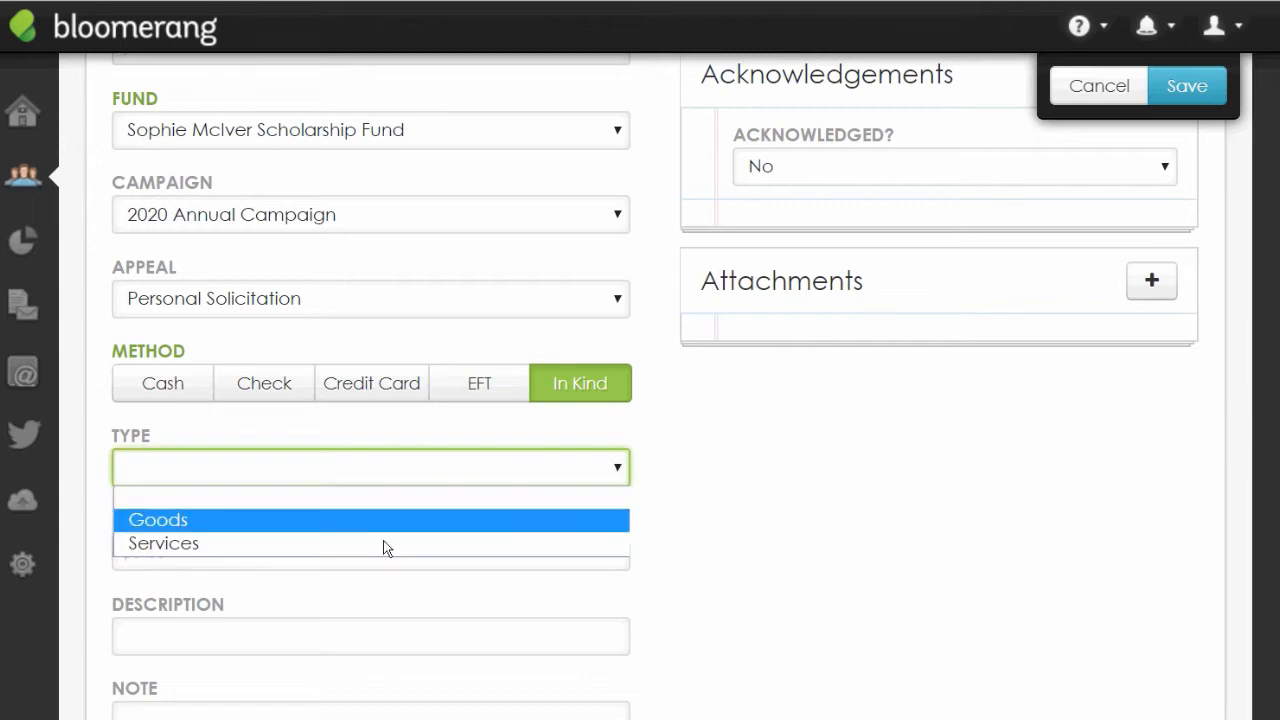
left_click(262, 526)
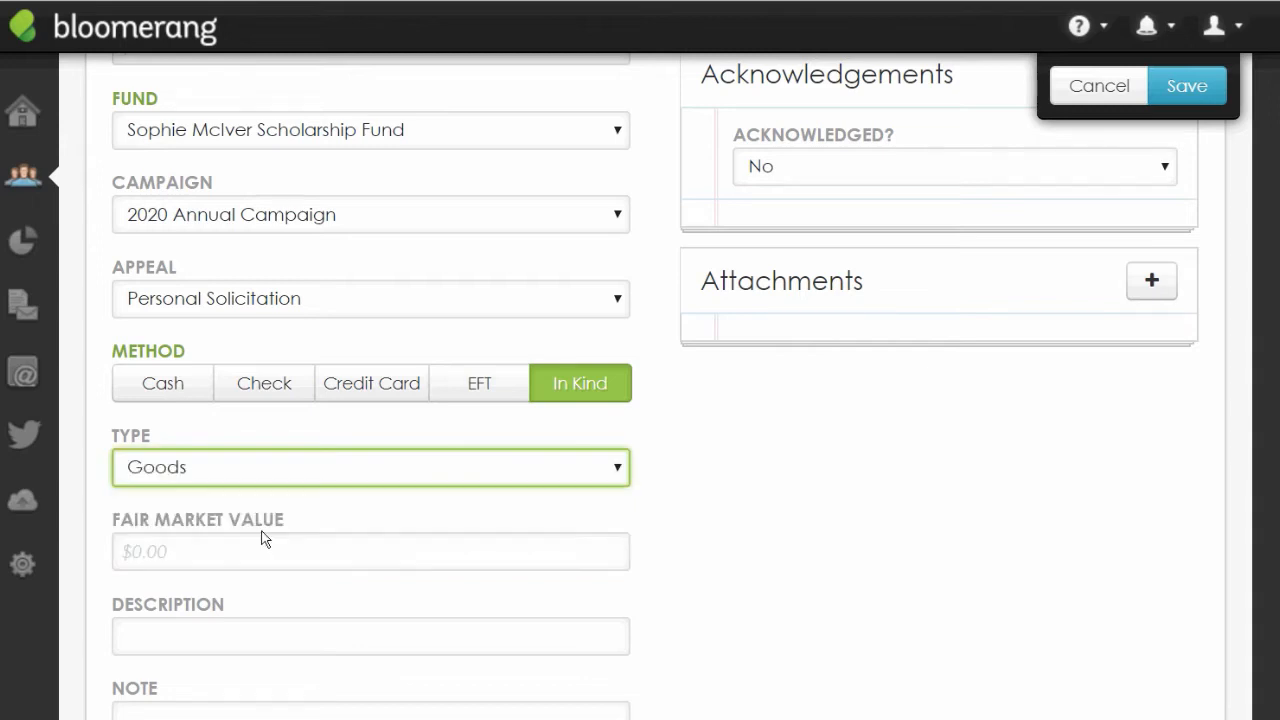
left_click(197, 562)
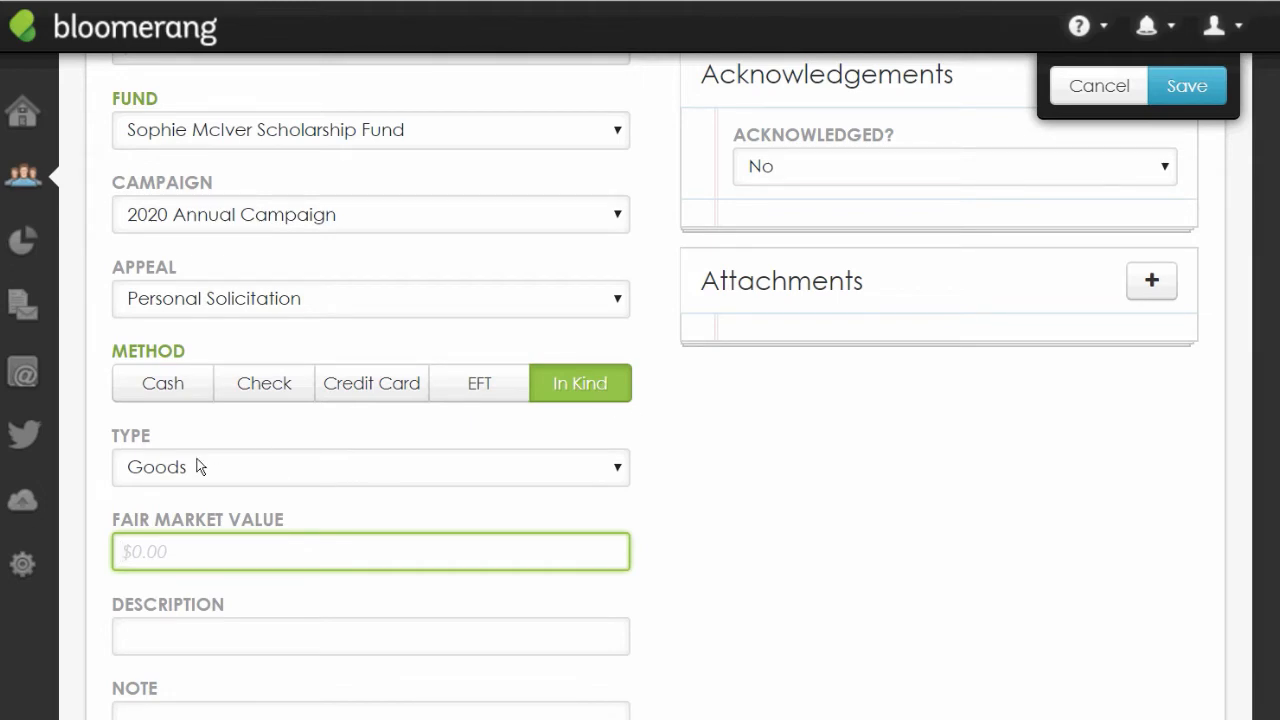
left_click(620, 467)
left_click(620, 470)
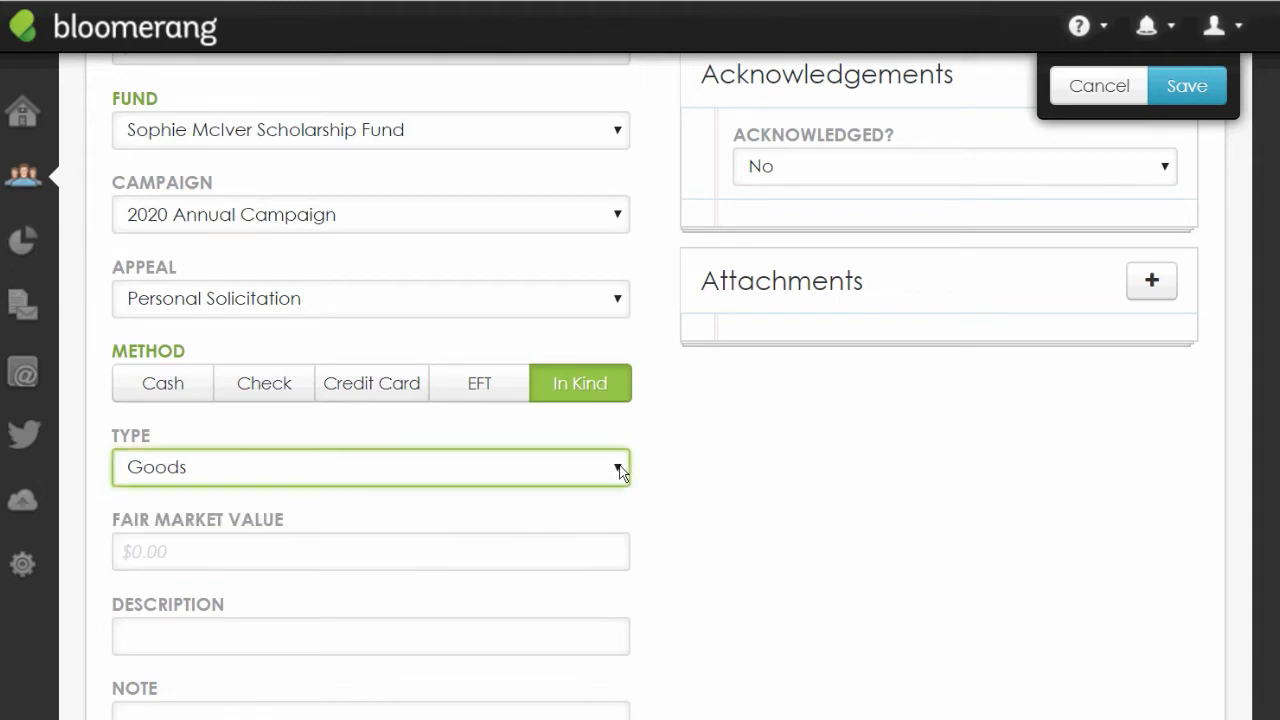
left_click(231, 561)
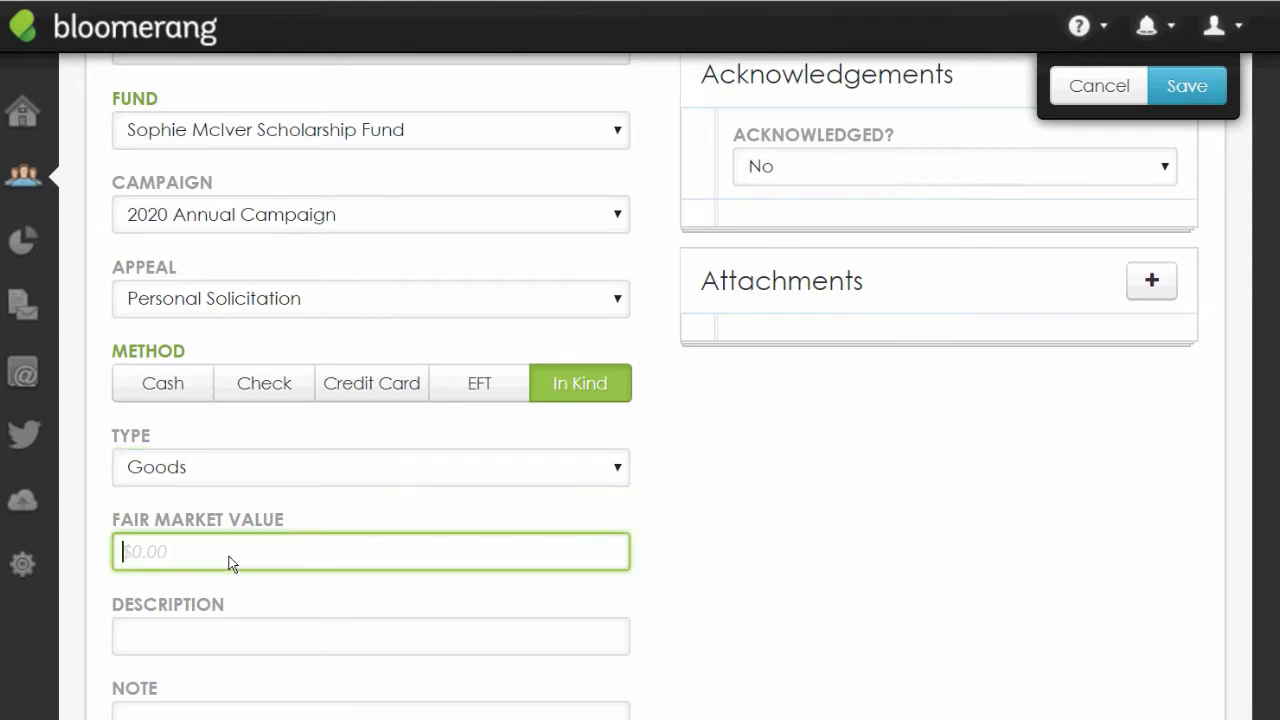
left_click(220, 645)
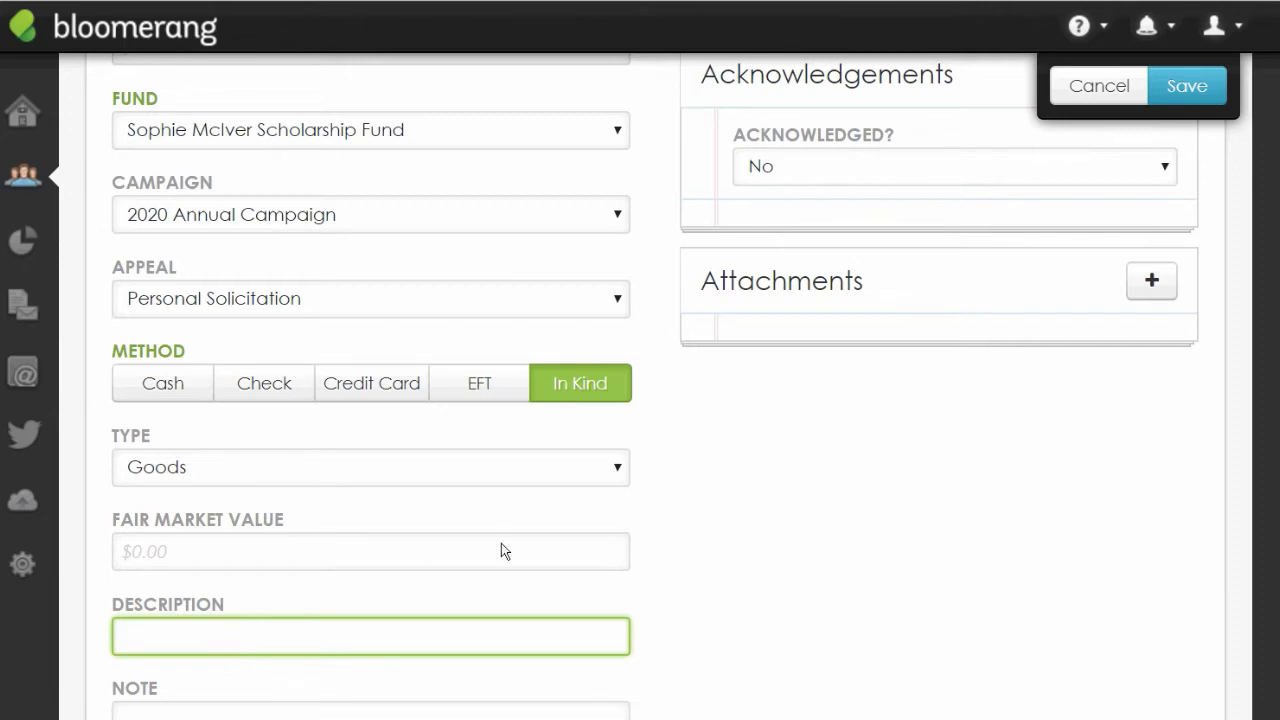
left_click(725, 484)
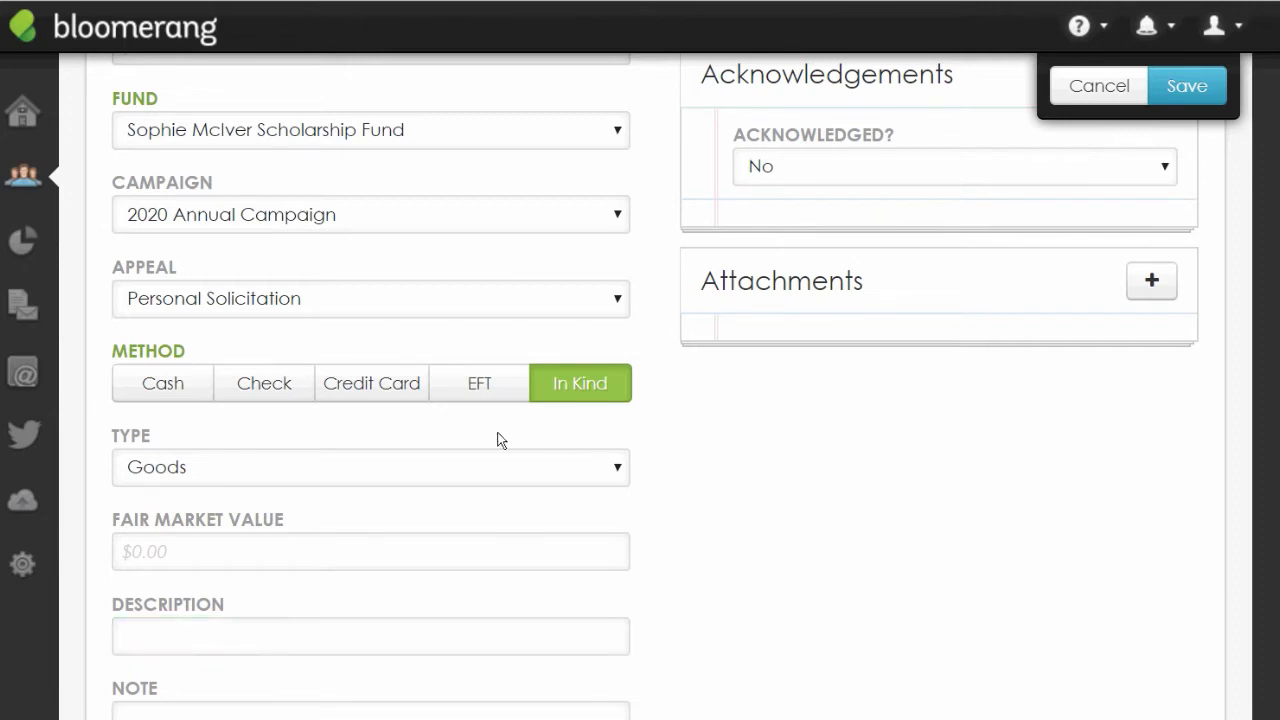
left_click(366, 393)
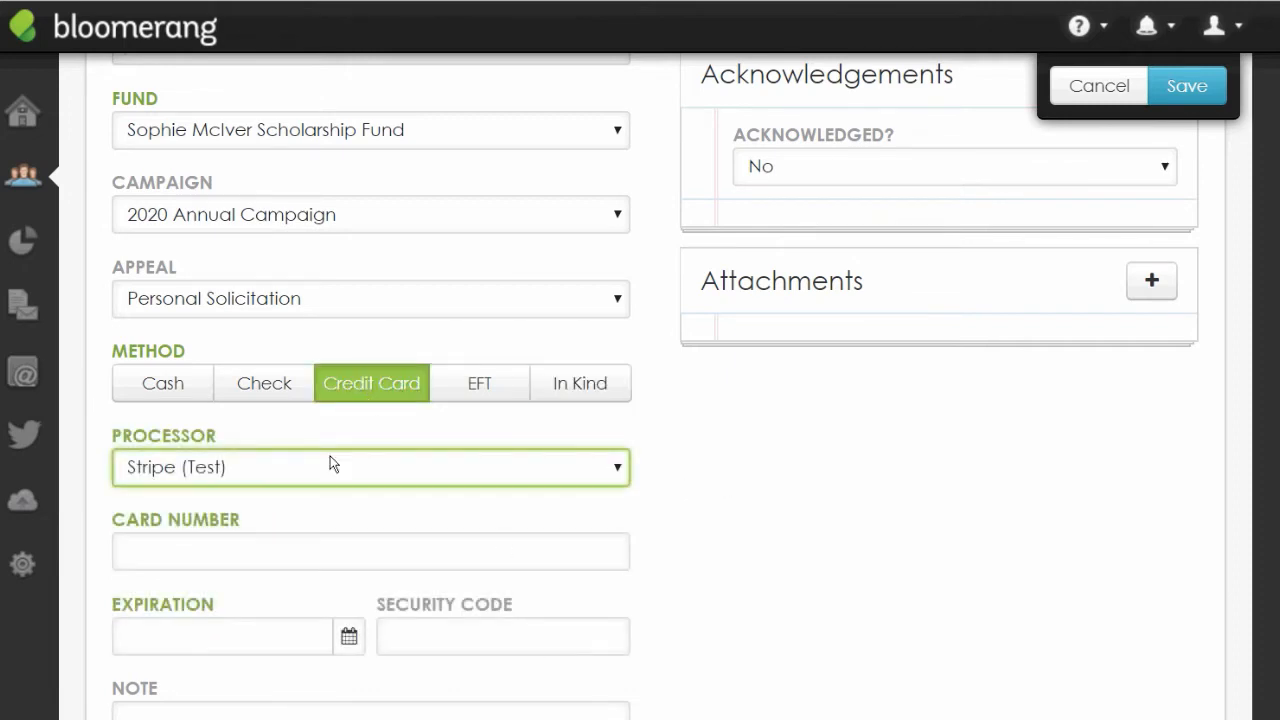
Set the donation's payment method to Check with check number 1234 and check date 1/20/2020.
left_click(245, 382)
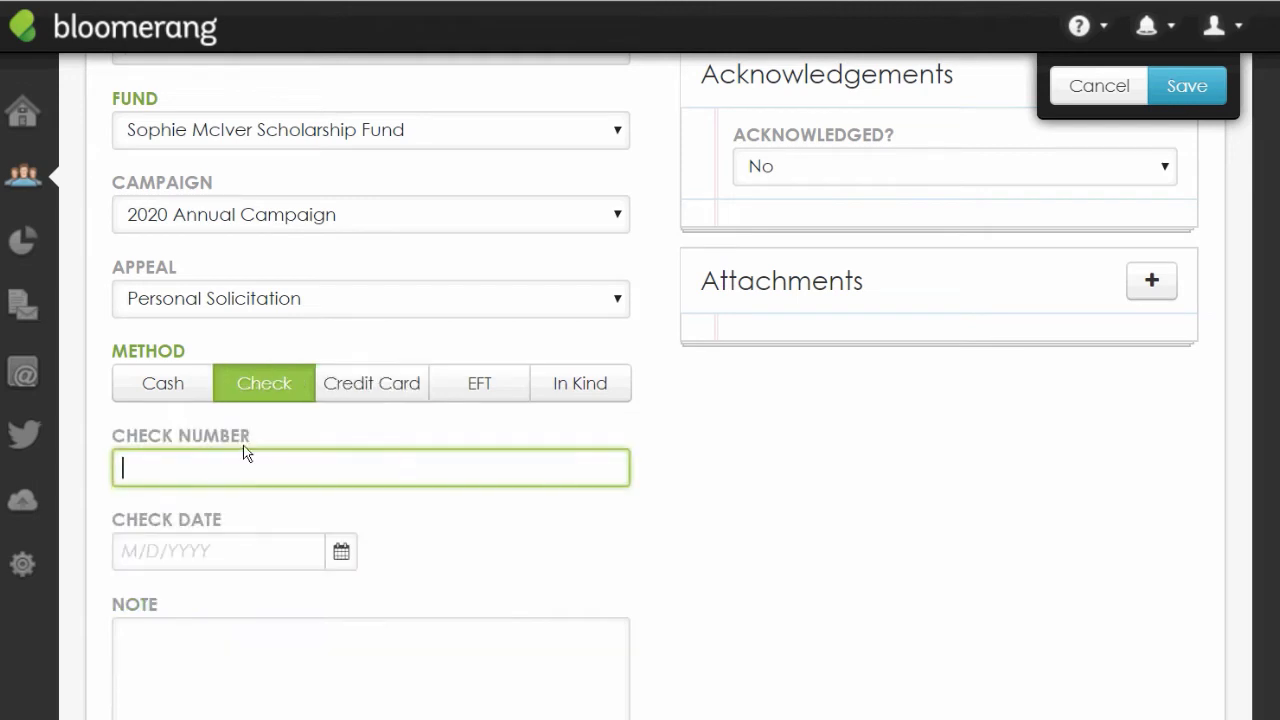
type("1234")
left_click(205, 558)
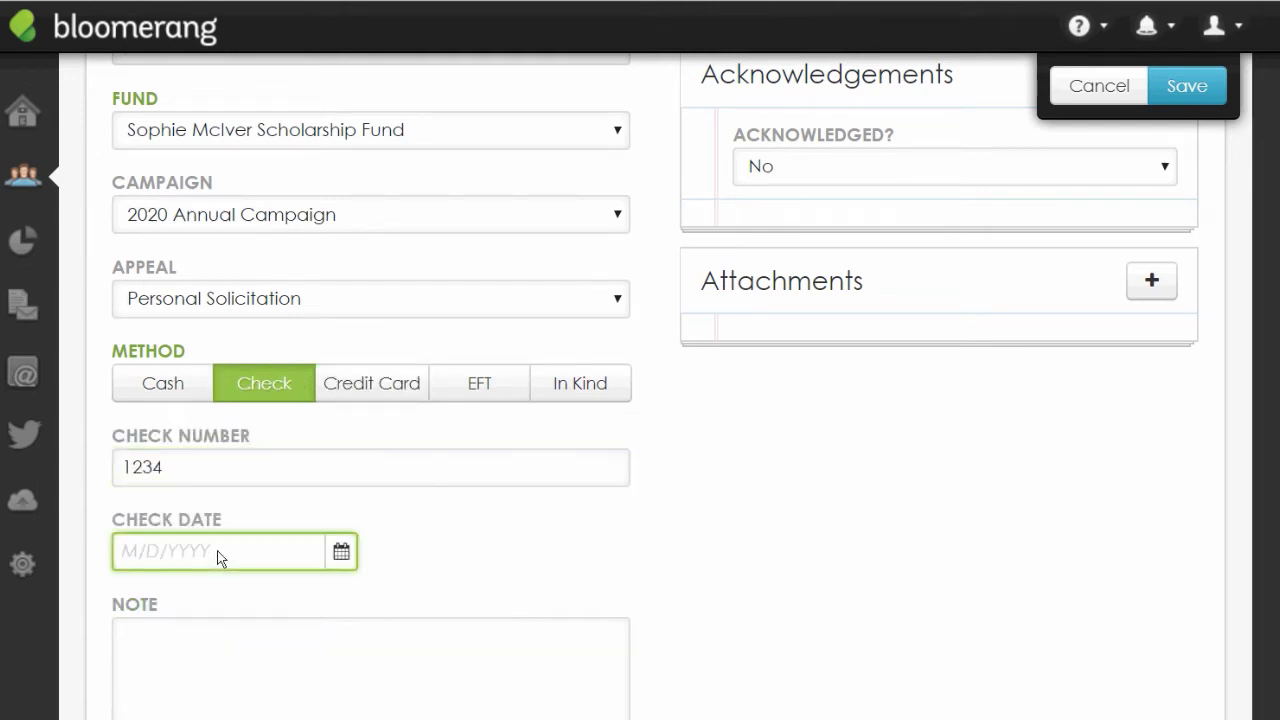
left_click(335, 549)
scroll(316, 568, "down", 3)
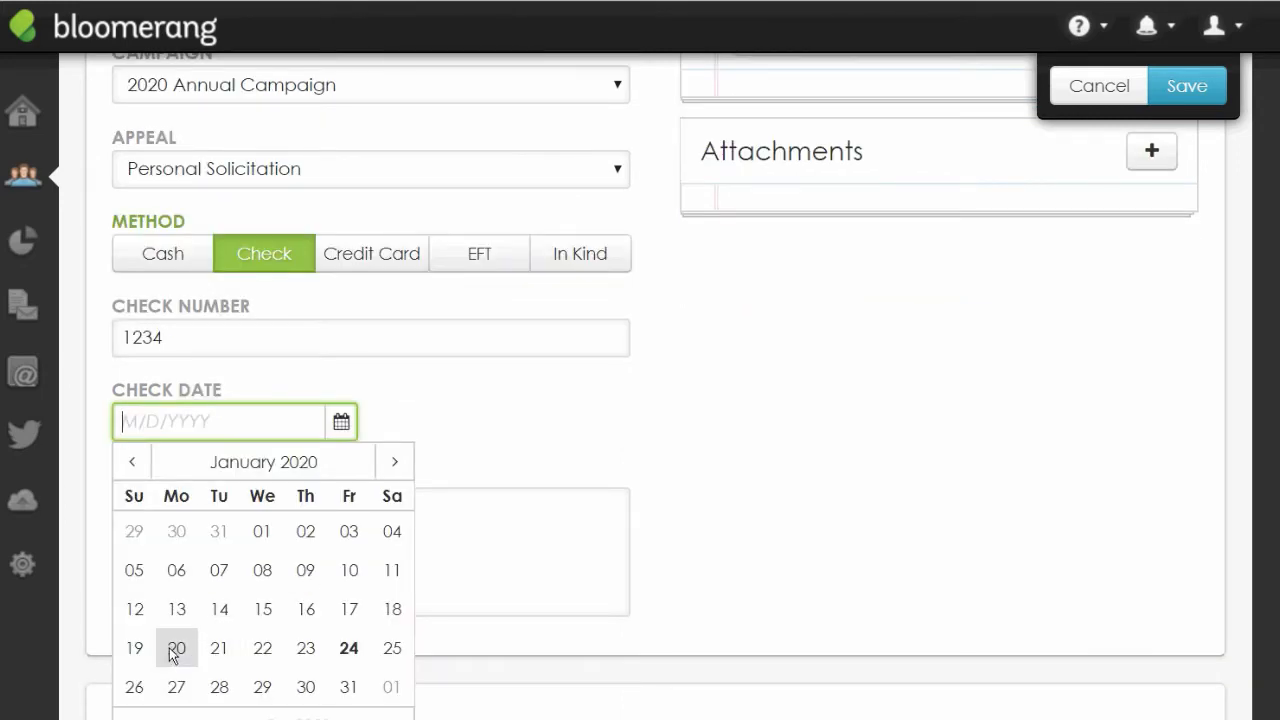
left_click(176, 648)
left_click(610, 458)
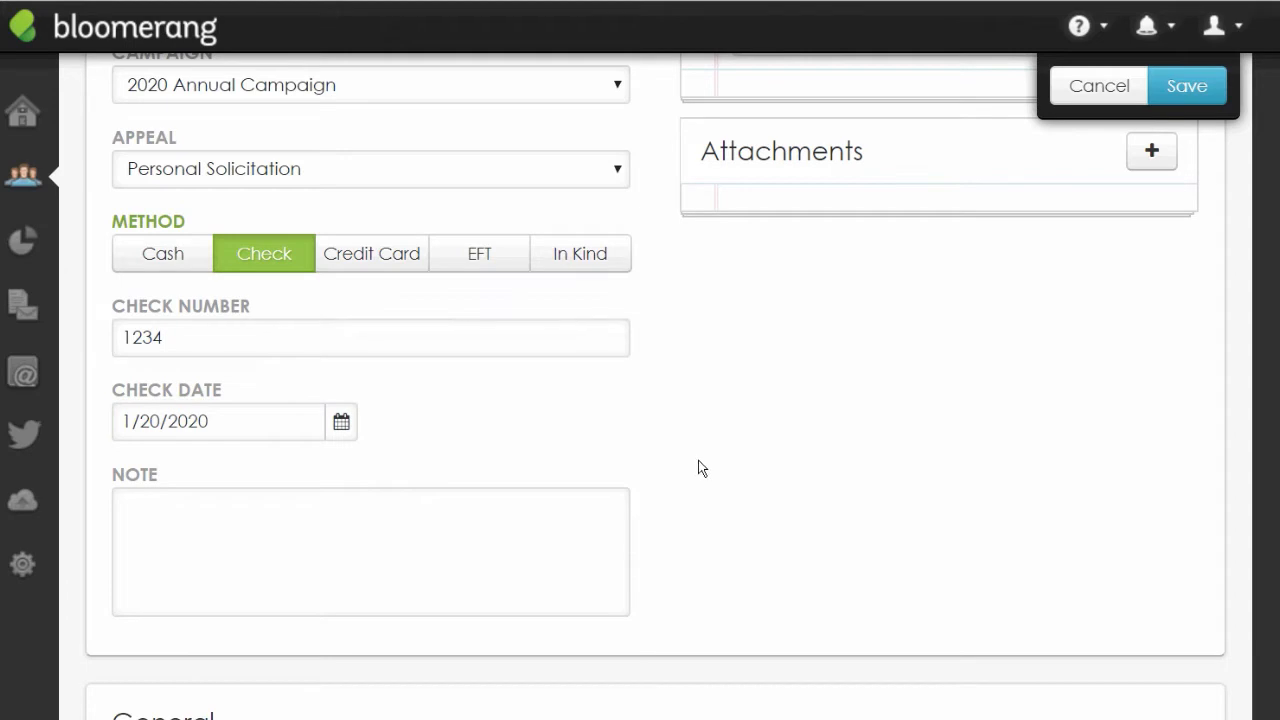
scroll(700, 467, "up", 3)
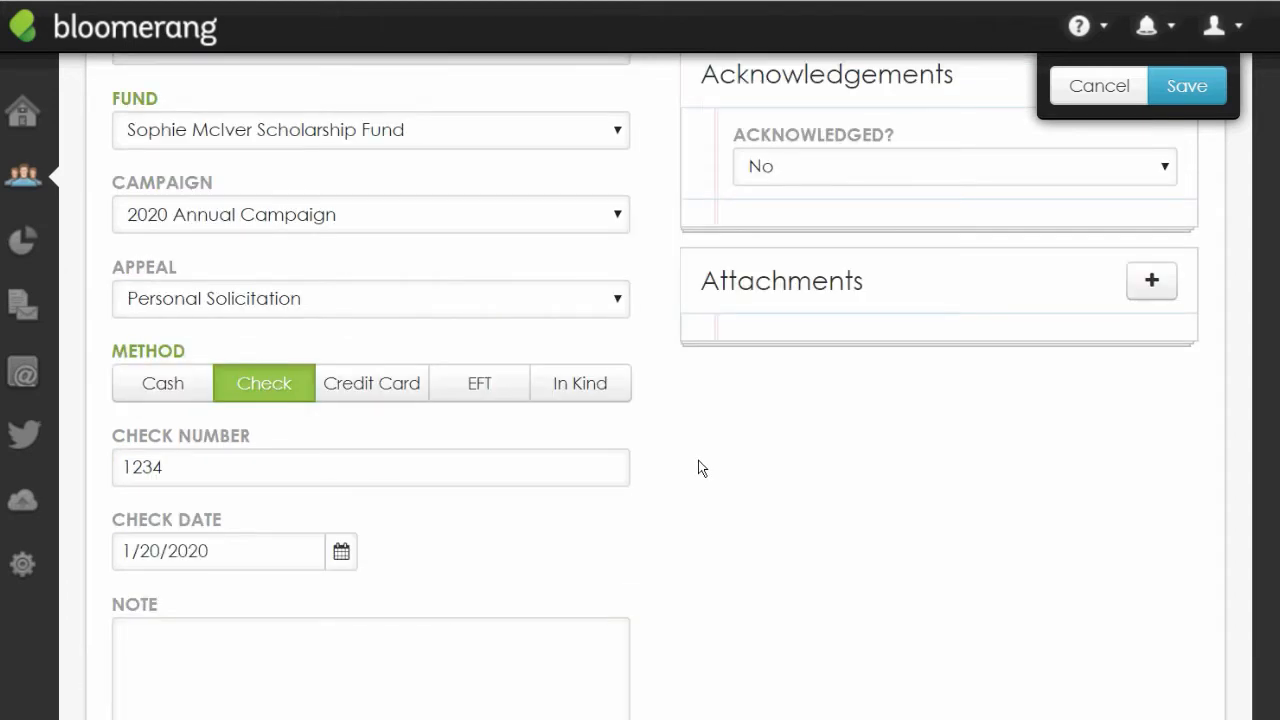
scroll(698, 461, "down", 3)
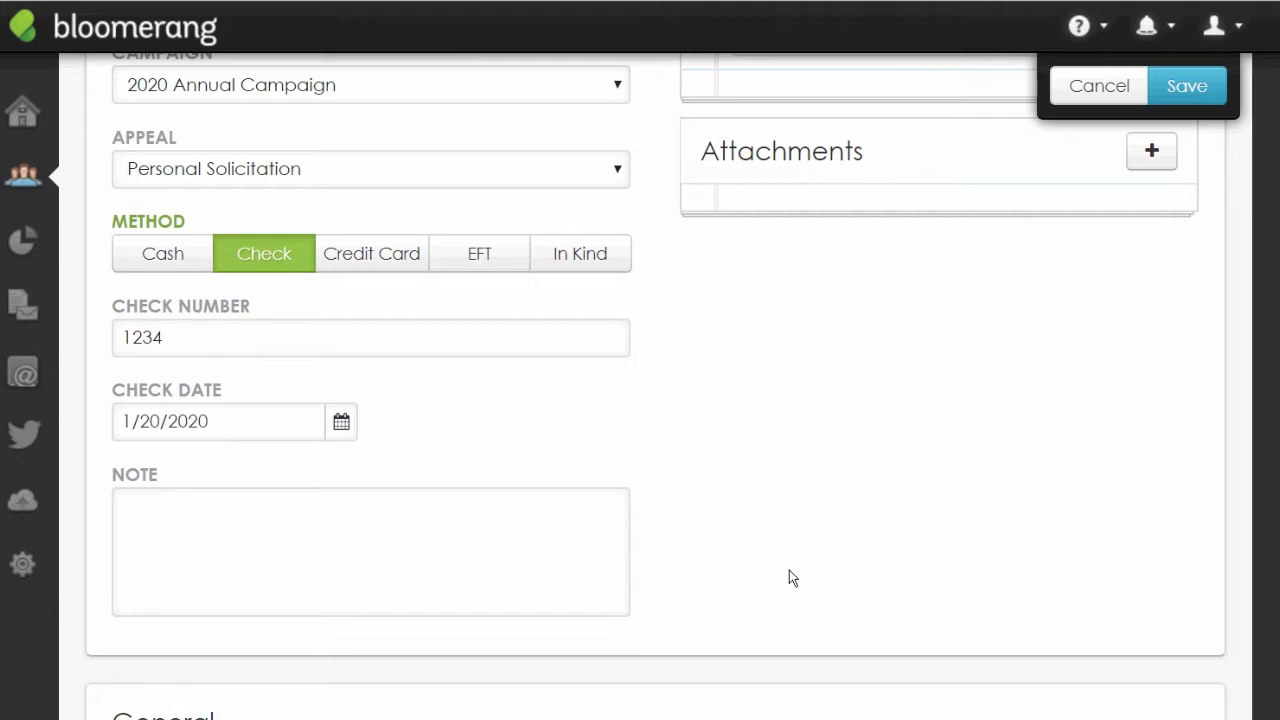
Find another constituent by first name and add a $250.00 soft credit for them to the donation.
scroll(789, 578, "up", 4)
scroll(789, 570, "up", 1)
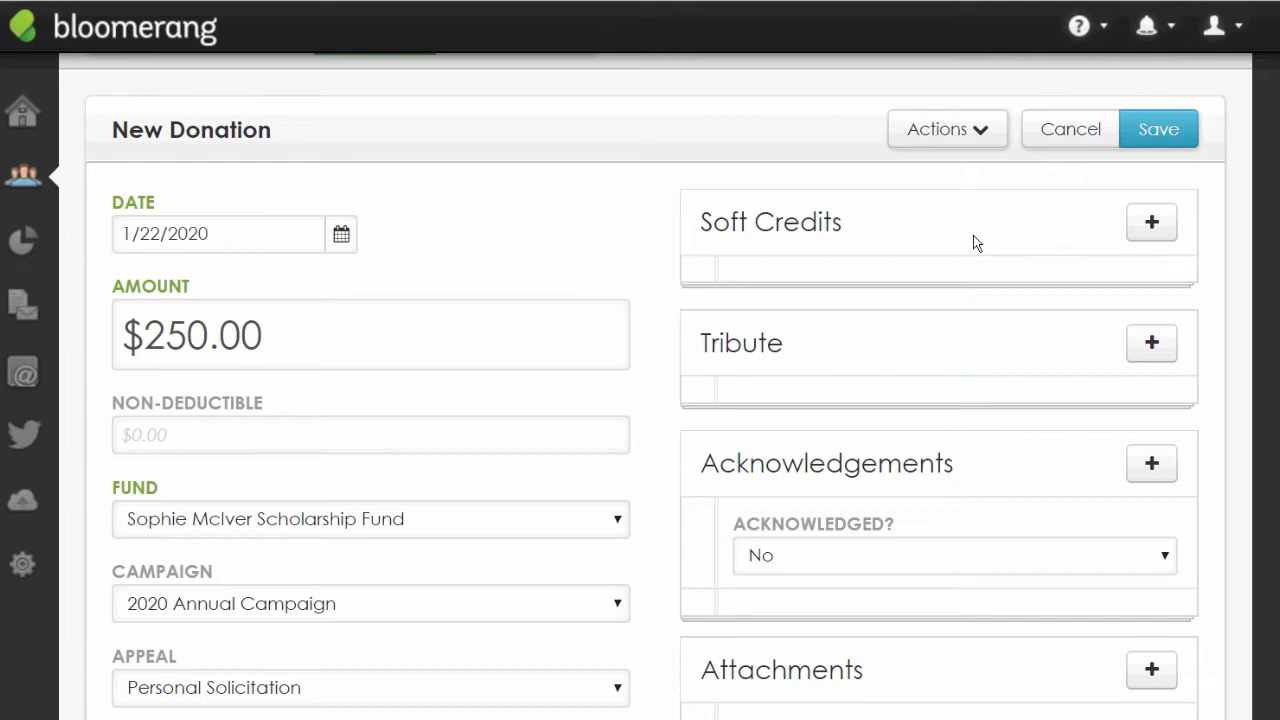
left_click(1150, 224)
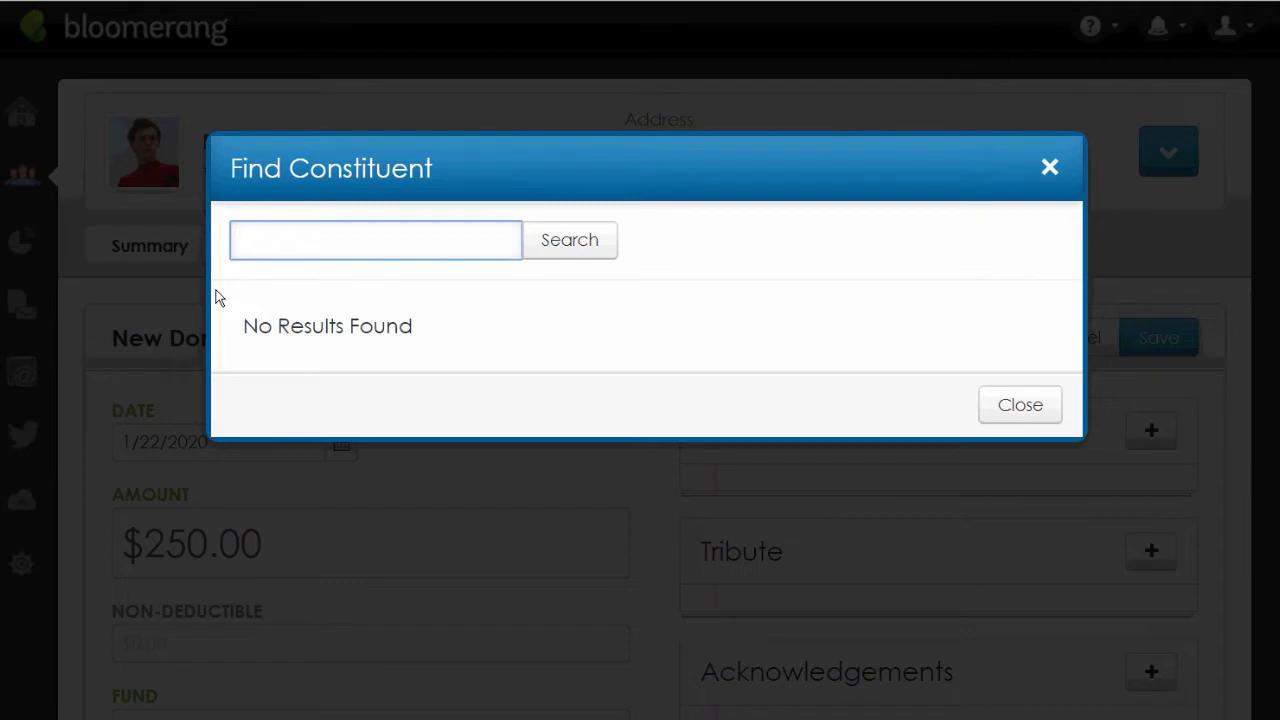
type("tiny")
key("BackSpace")
key("BackSpace")
key("BackSpace")
type("ony")
left_click(553, 247)
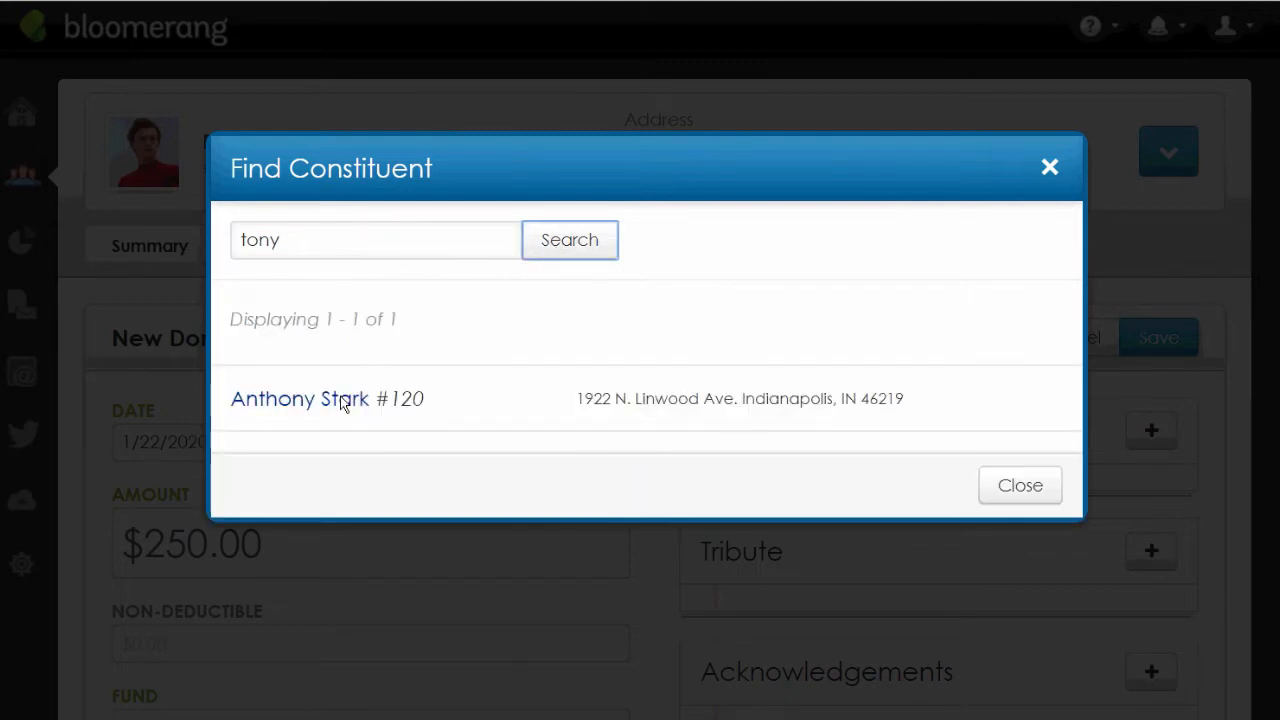
left_click(340, 400)
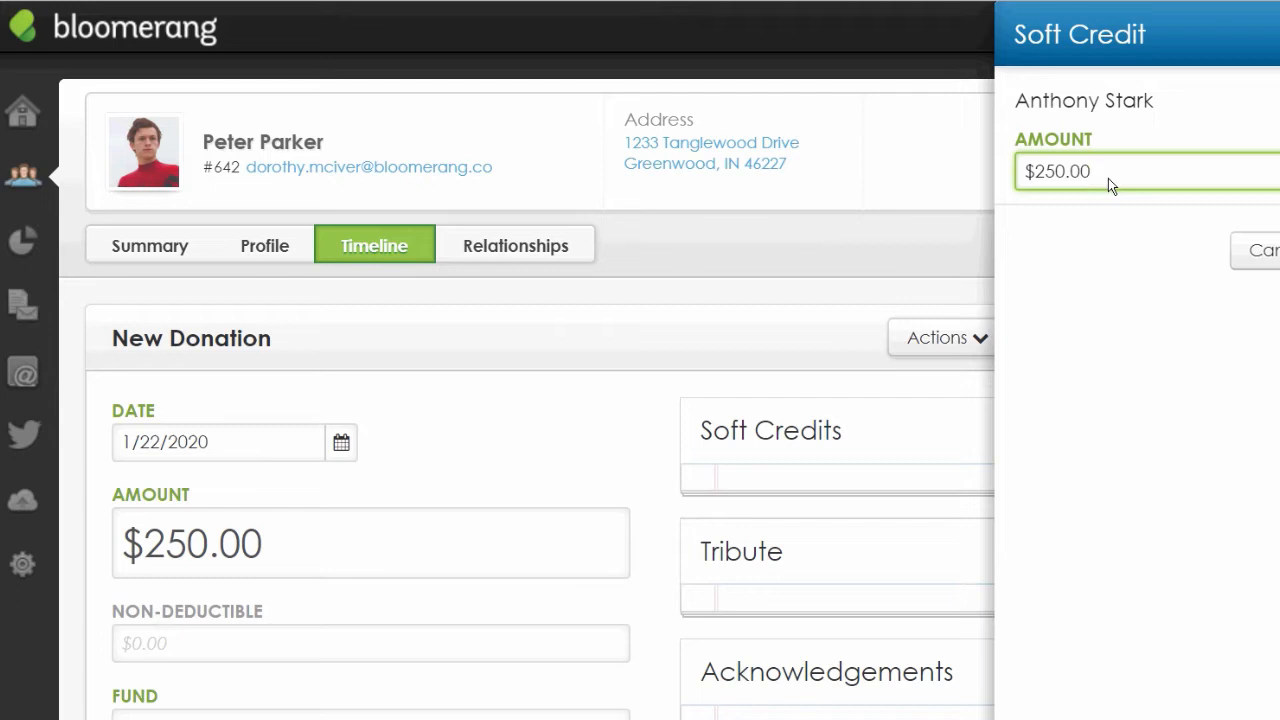
left_click(1279, 250)
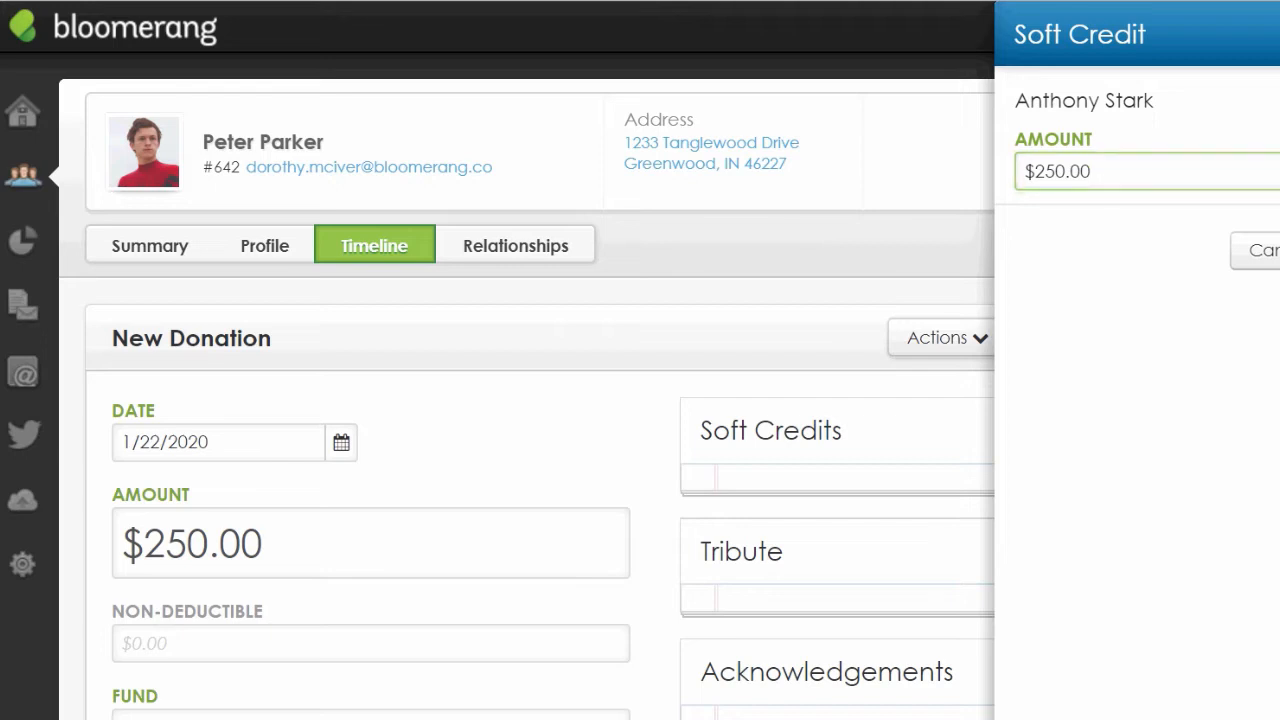
scroll(999, 452, "down", 2)
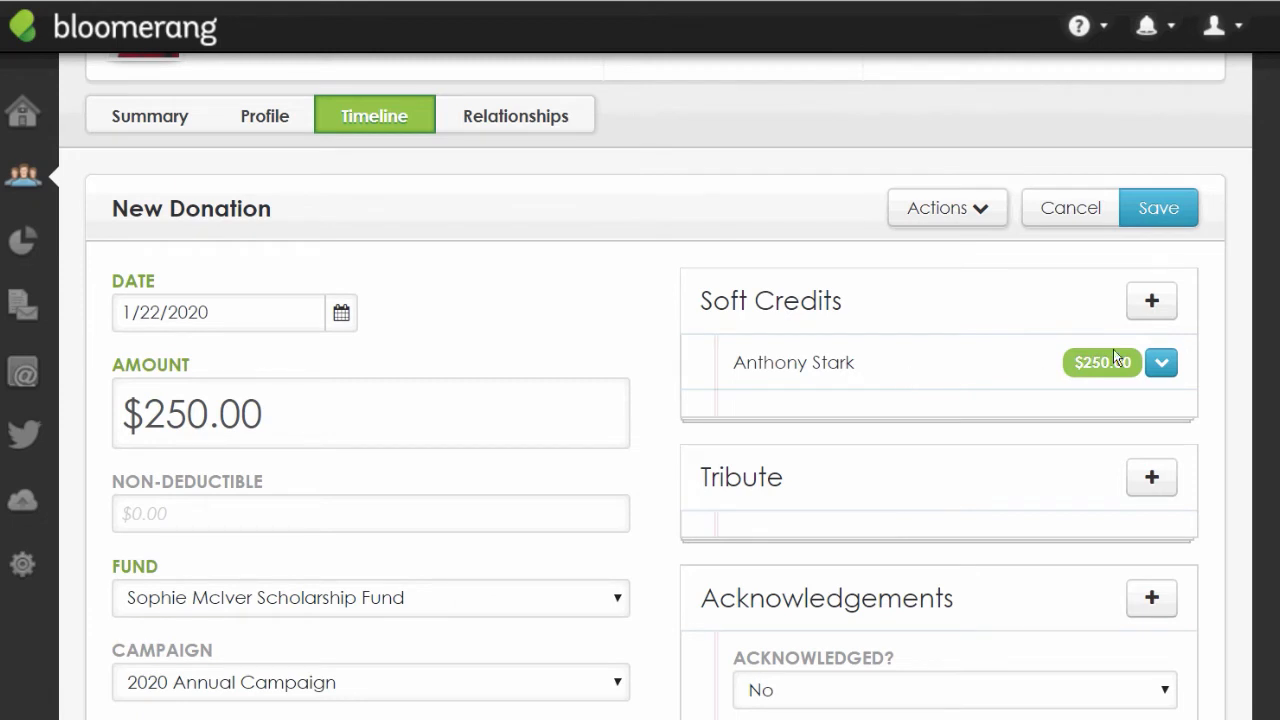
left_click(1161, 362)
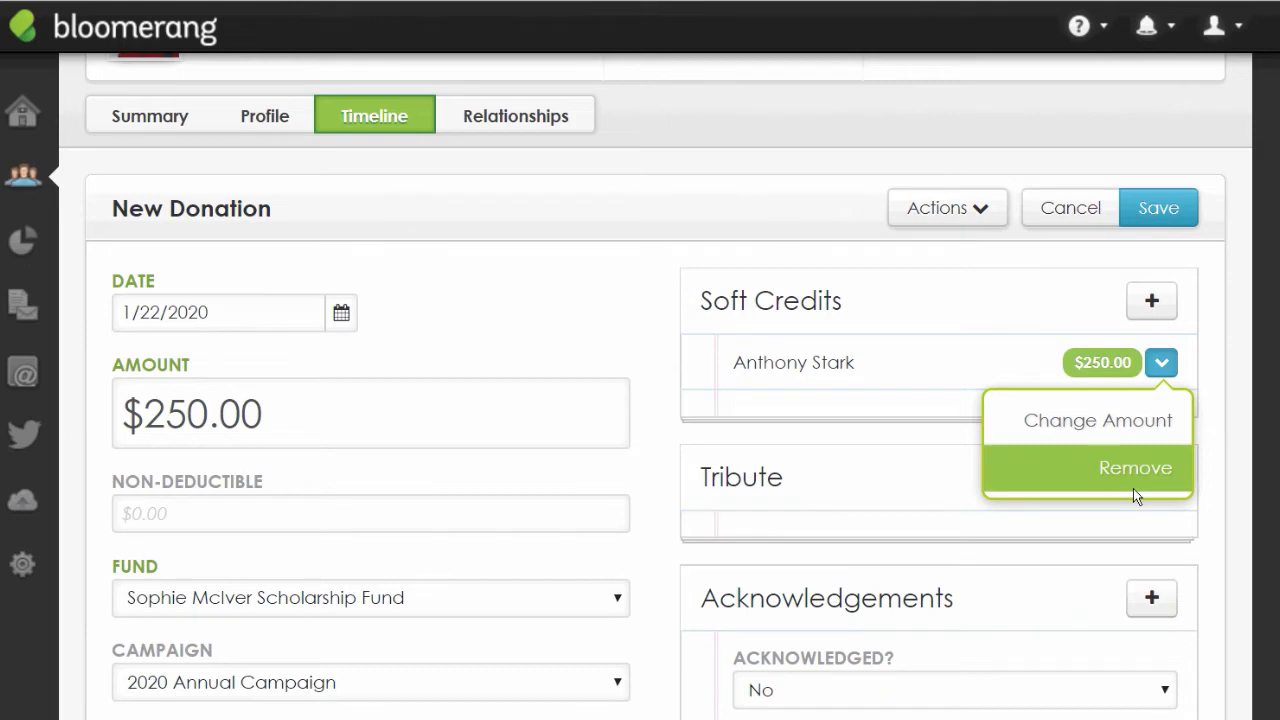
left_click(1253, 365)
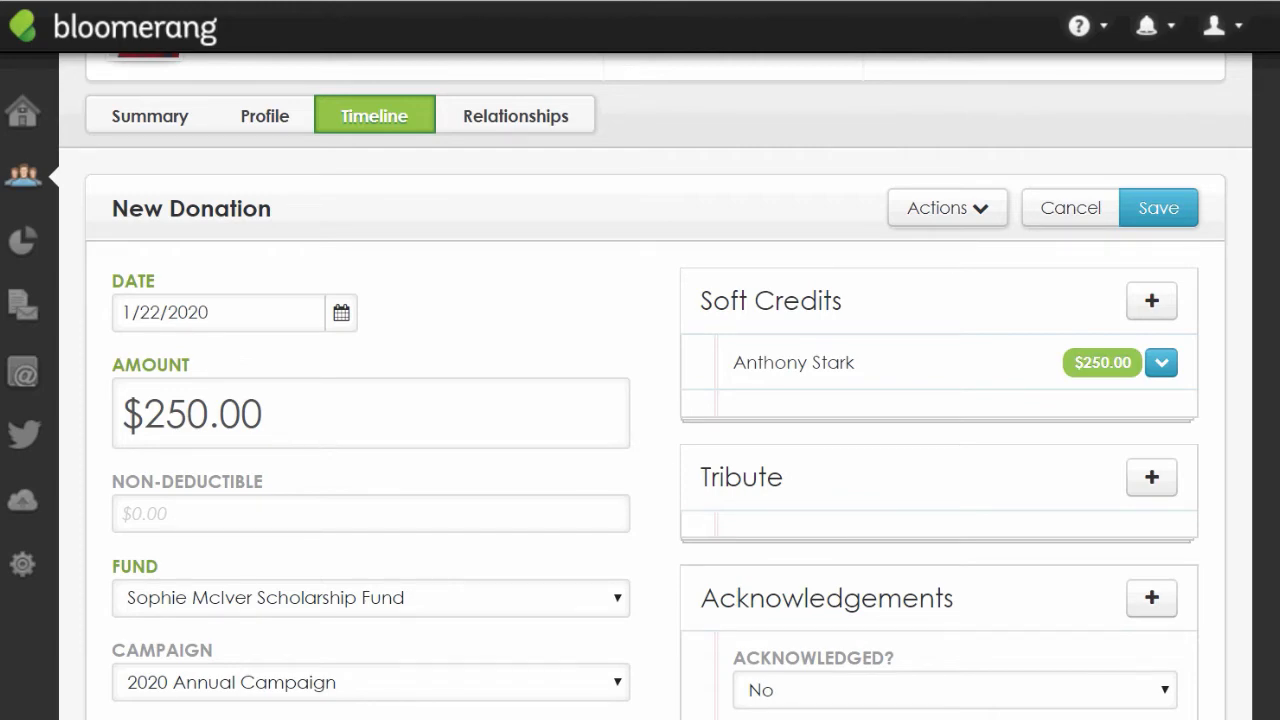
Find the honoree's tribute by first name and attach this In Memory of tribute to the donation.
scroll(640, 400, "down", 2)
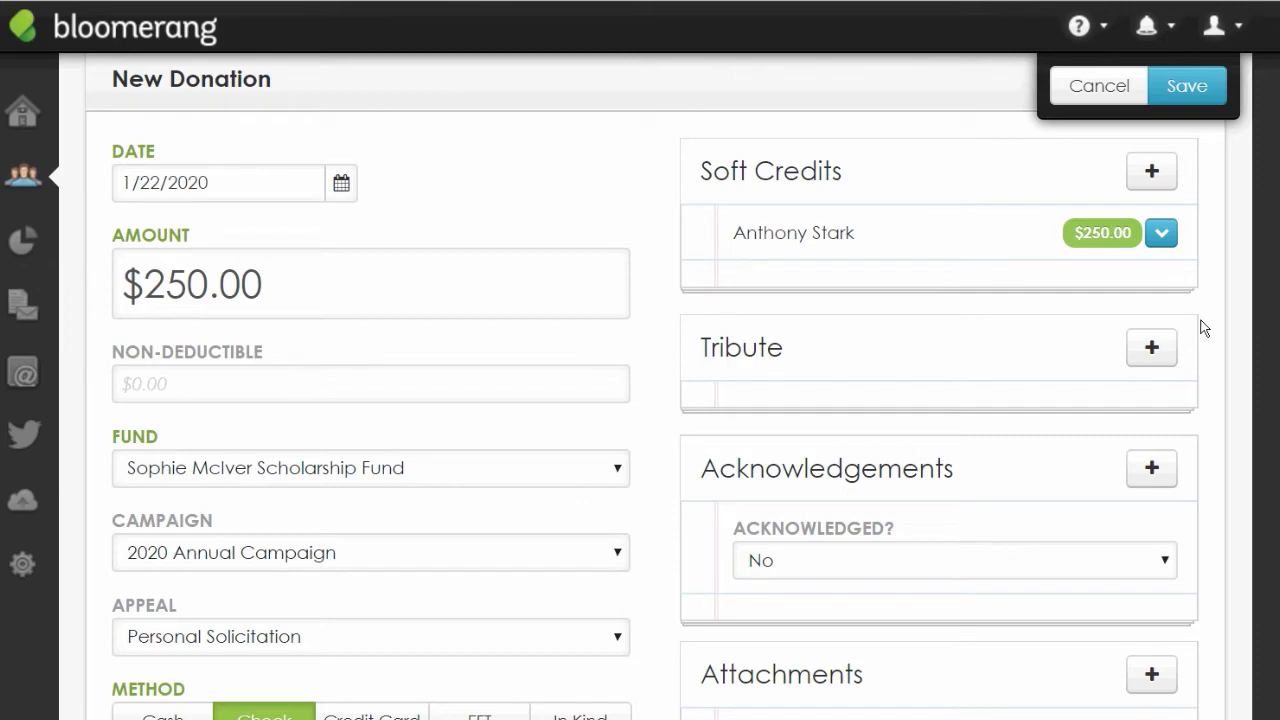
left_click(1159, 354)
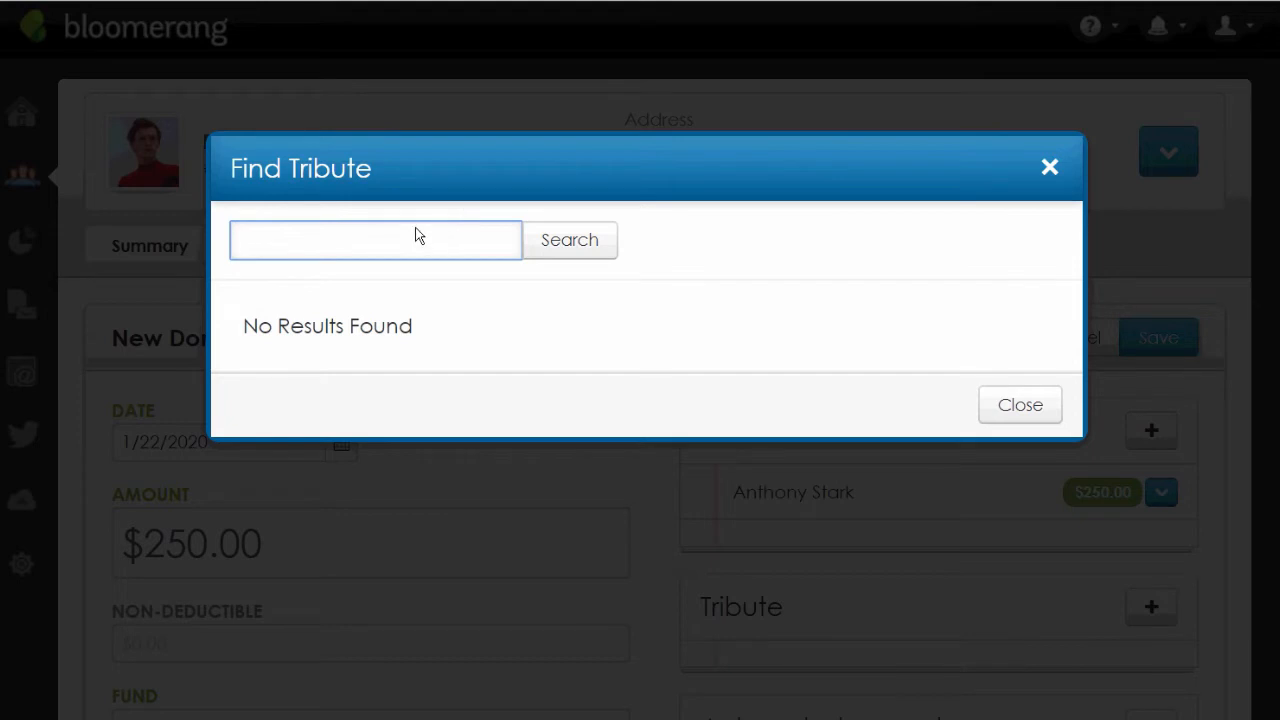
type("sophie")
left_click(557, 242)
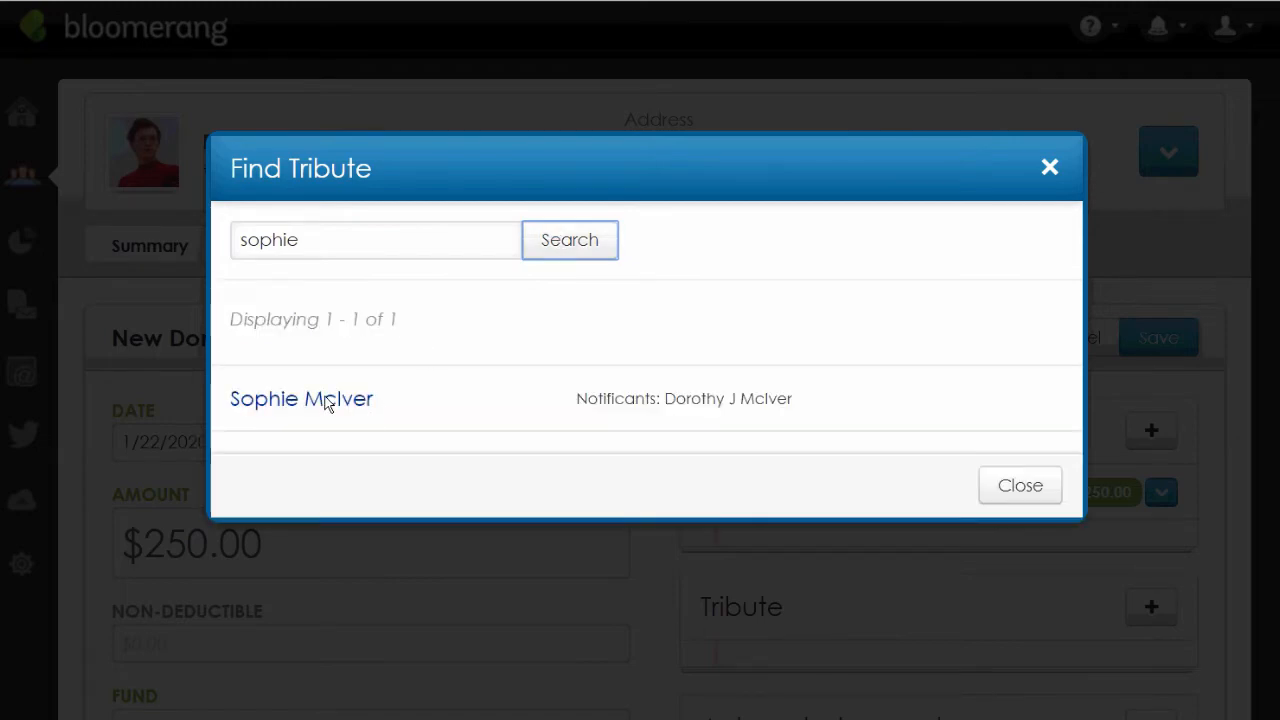
left_click(328, 402)
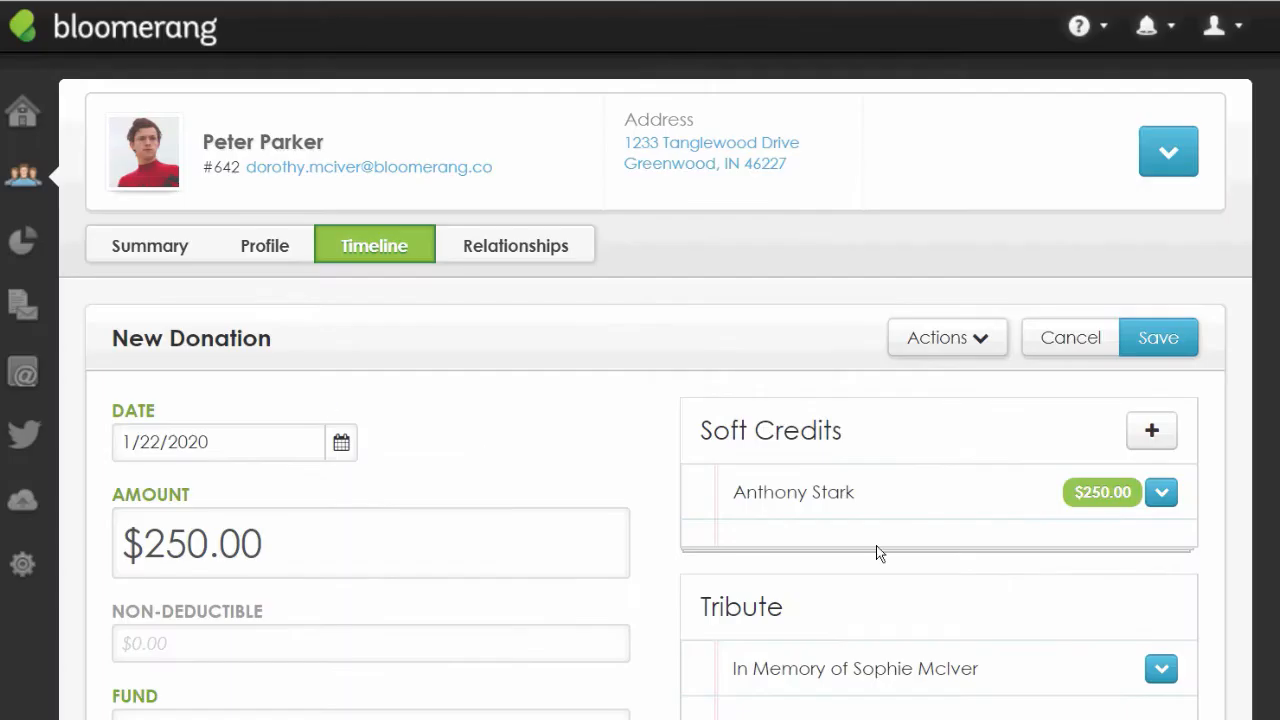
scroll(987, 494, "down", 3)
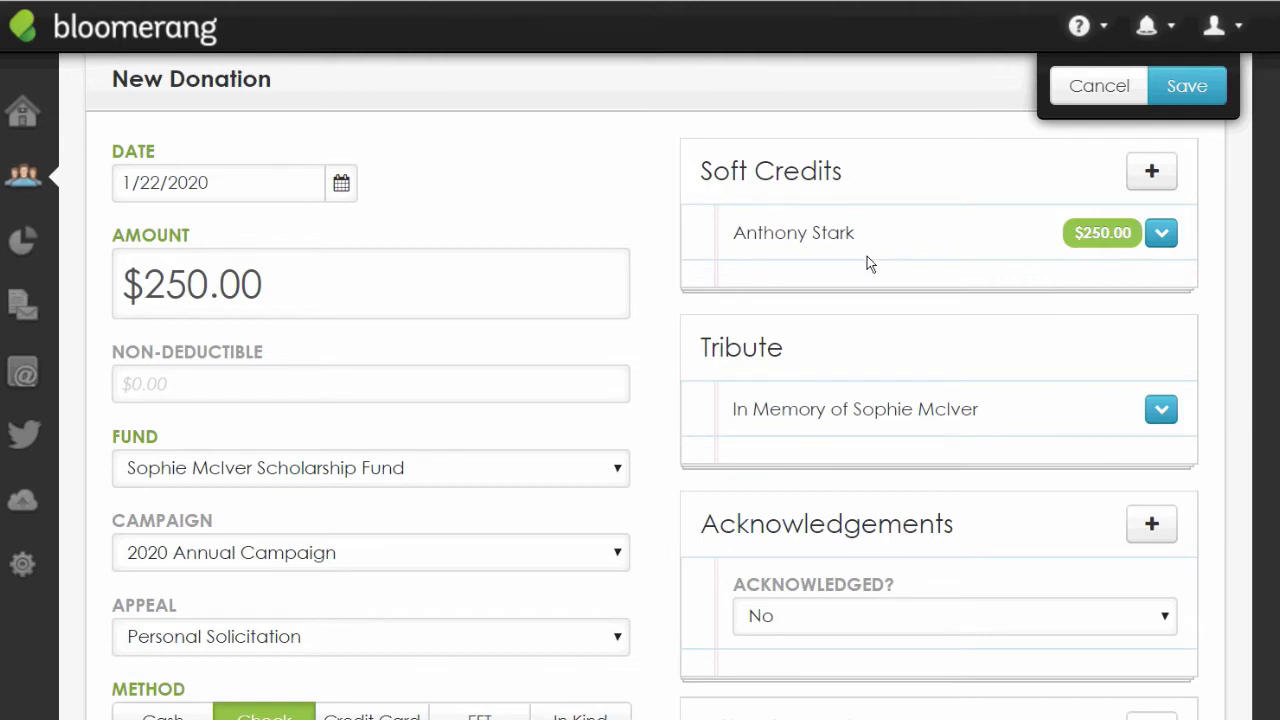
scroll(900, 290, "down", 3)
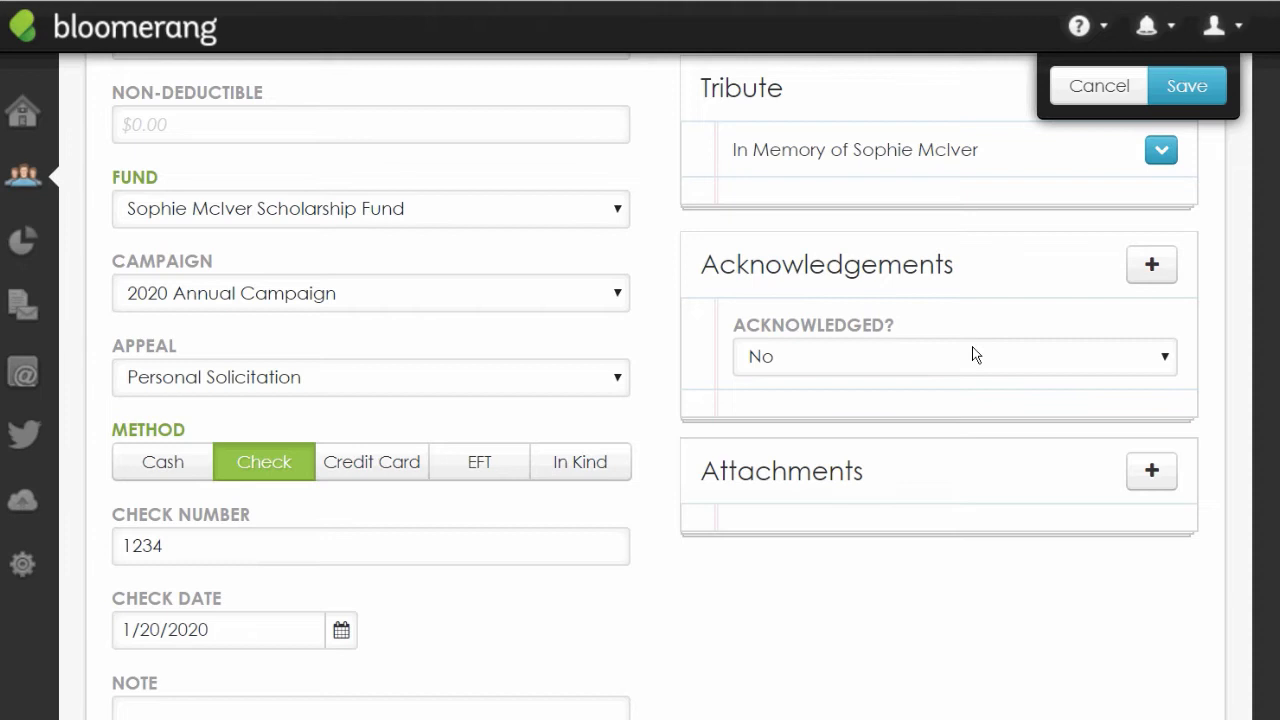
Try Yes and Do Not Acknowledge as the donation's acknowledgement status, and return it to No.
left_click(1168, 360)
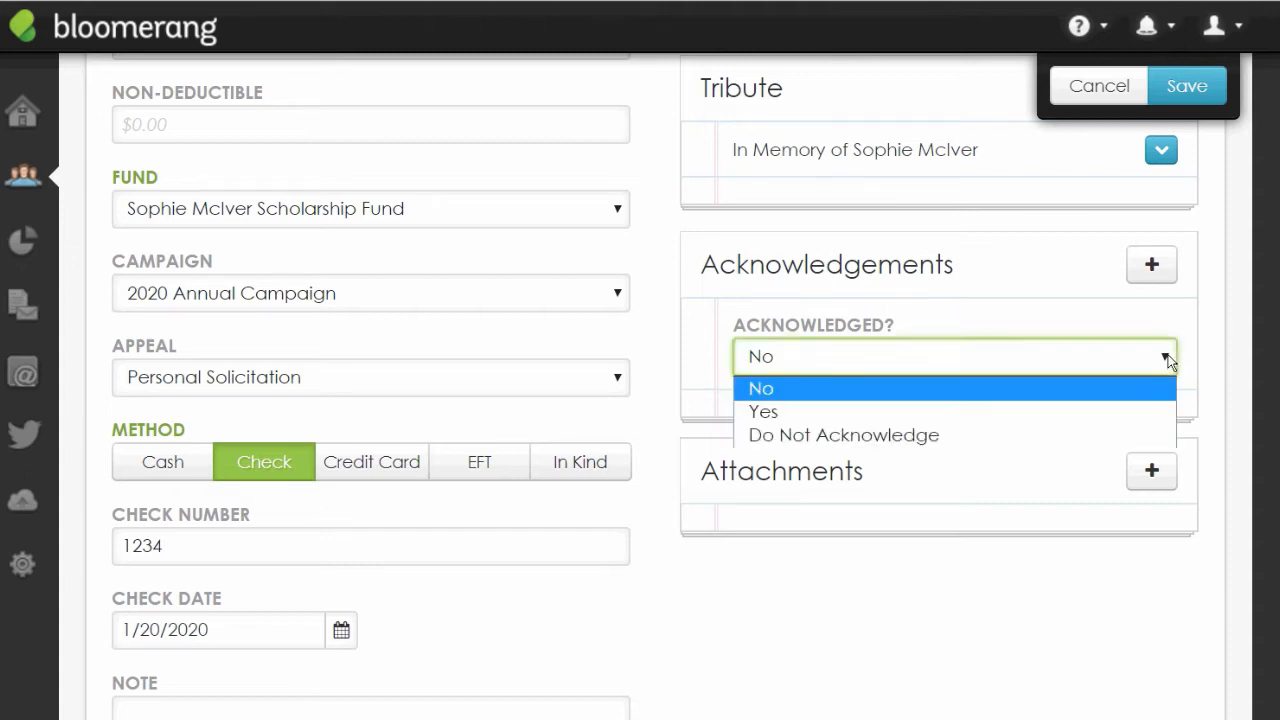
left_click(1059, 412)
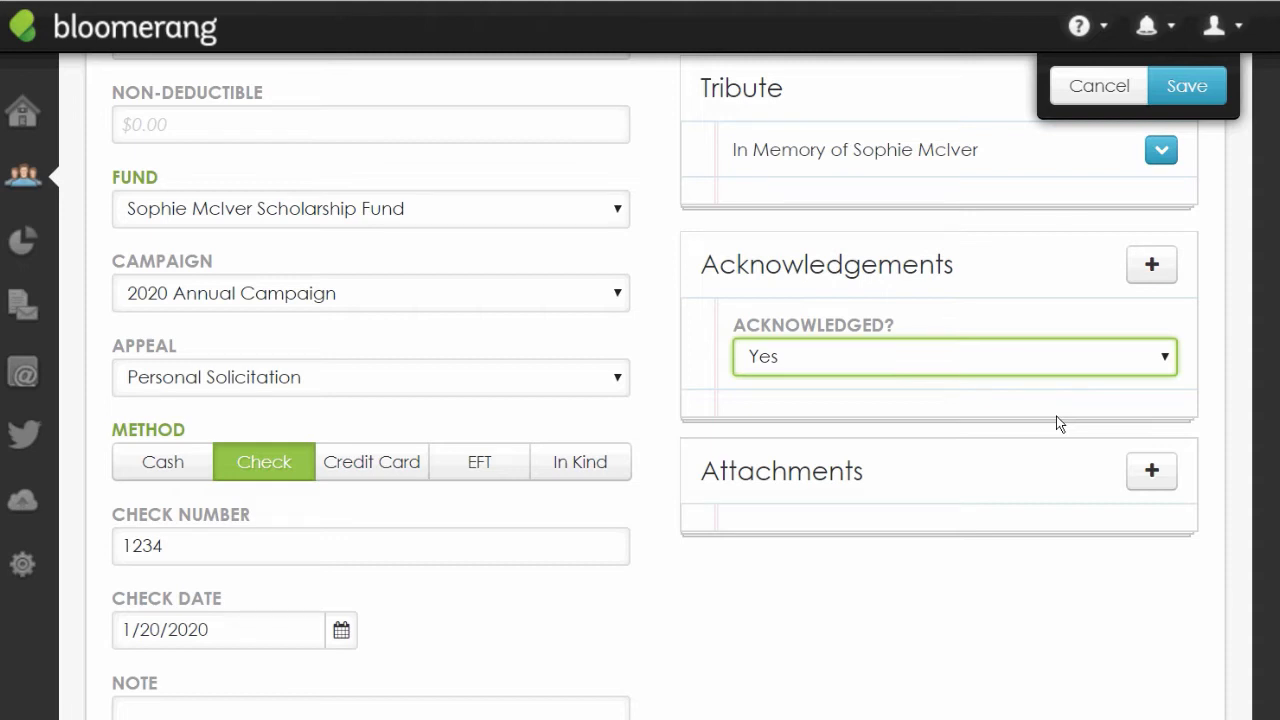
scroll(443, 611, "down", 2)
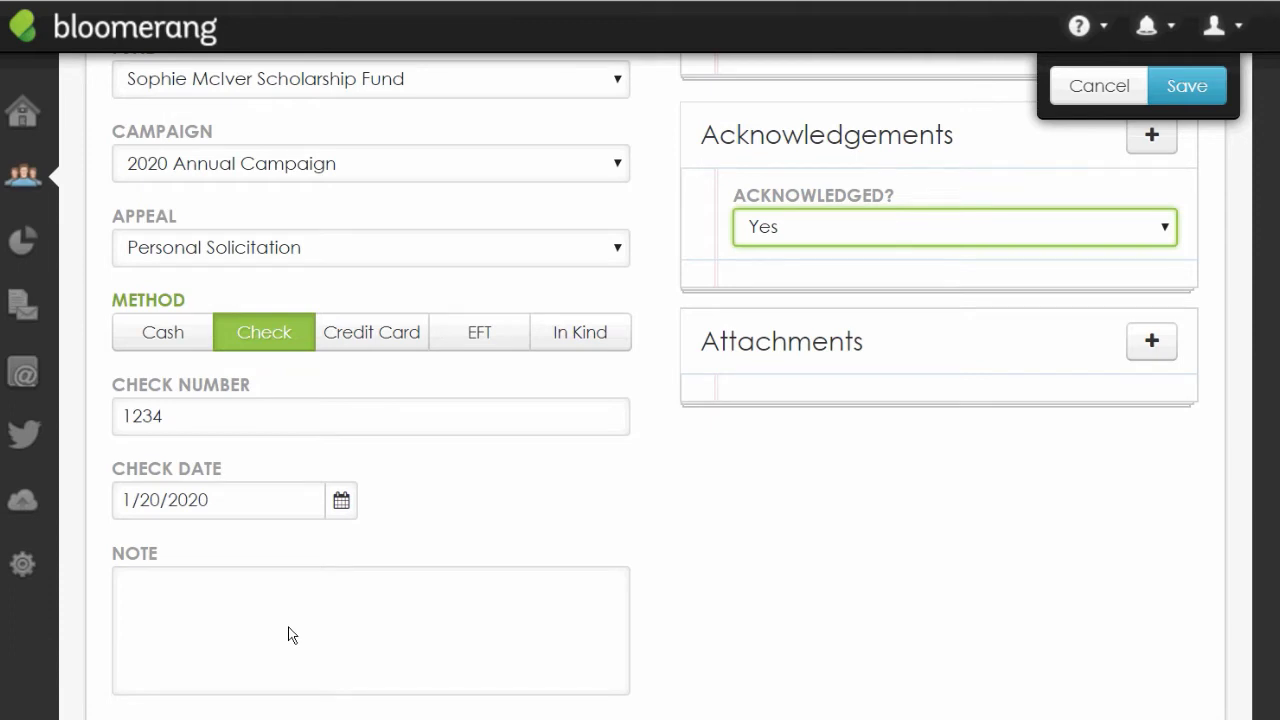
left_click(820, 571)
scroll(820, 571, "up", 1)
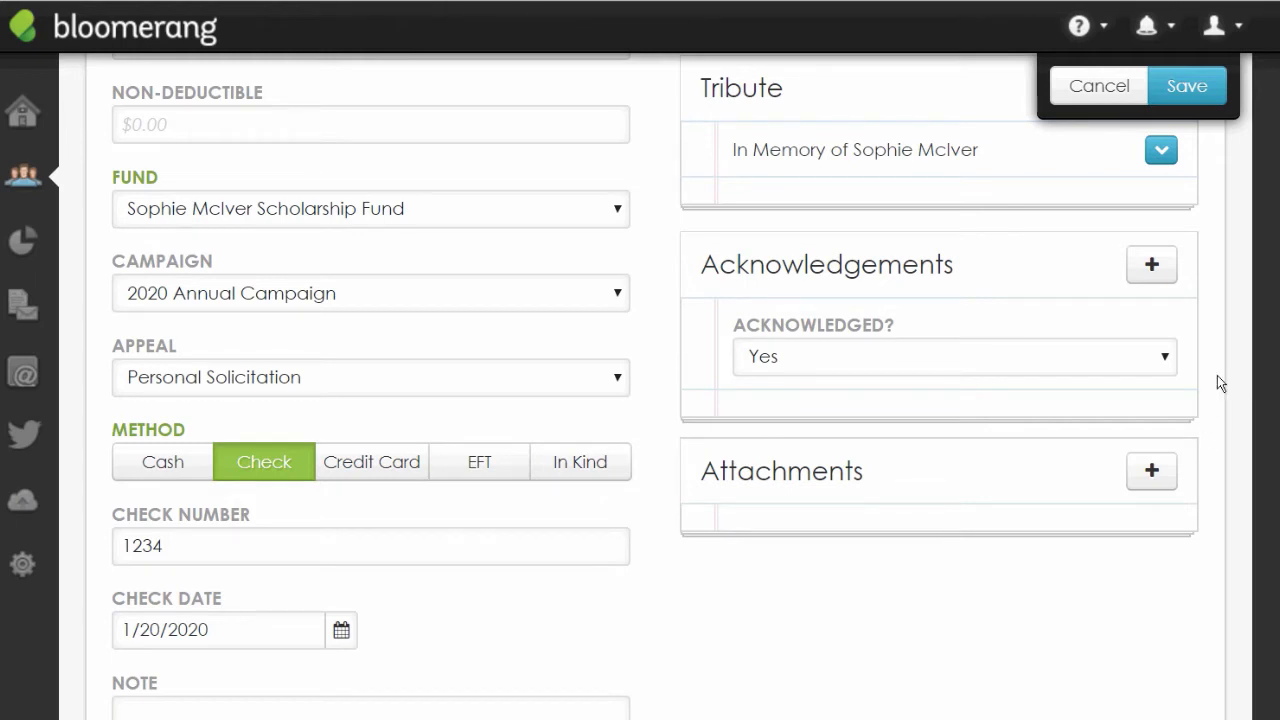
left_click(1165, 358)
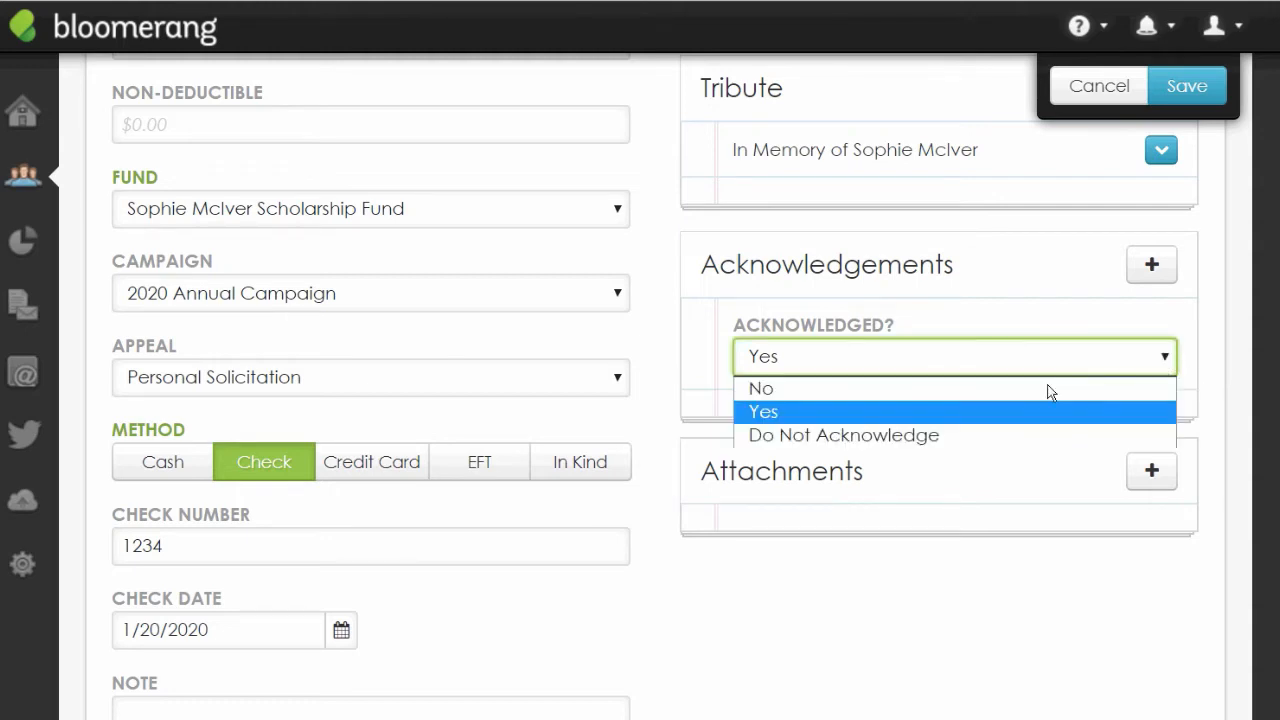
left_click(820, 437)
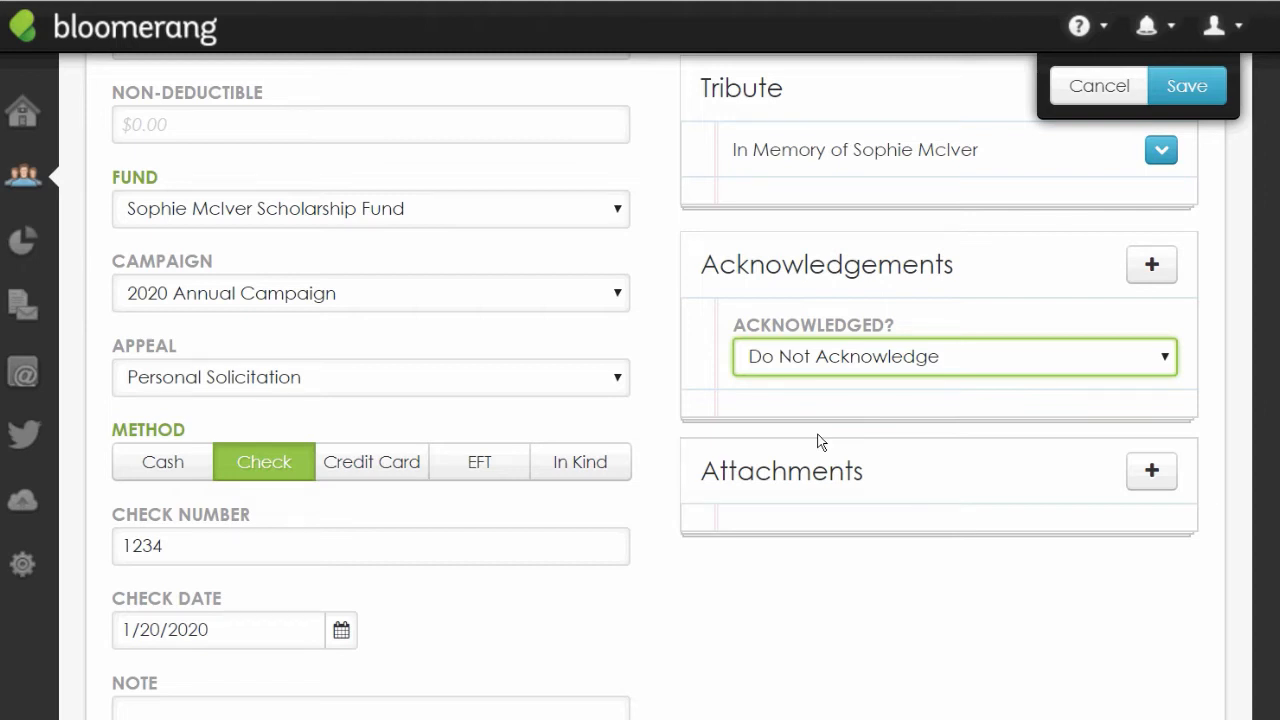
left_click(1168, 356)
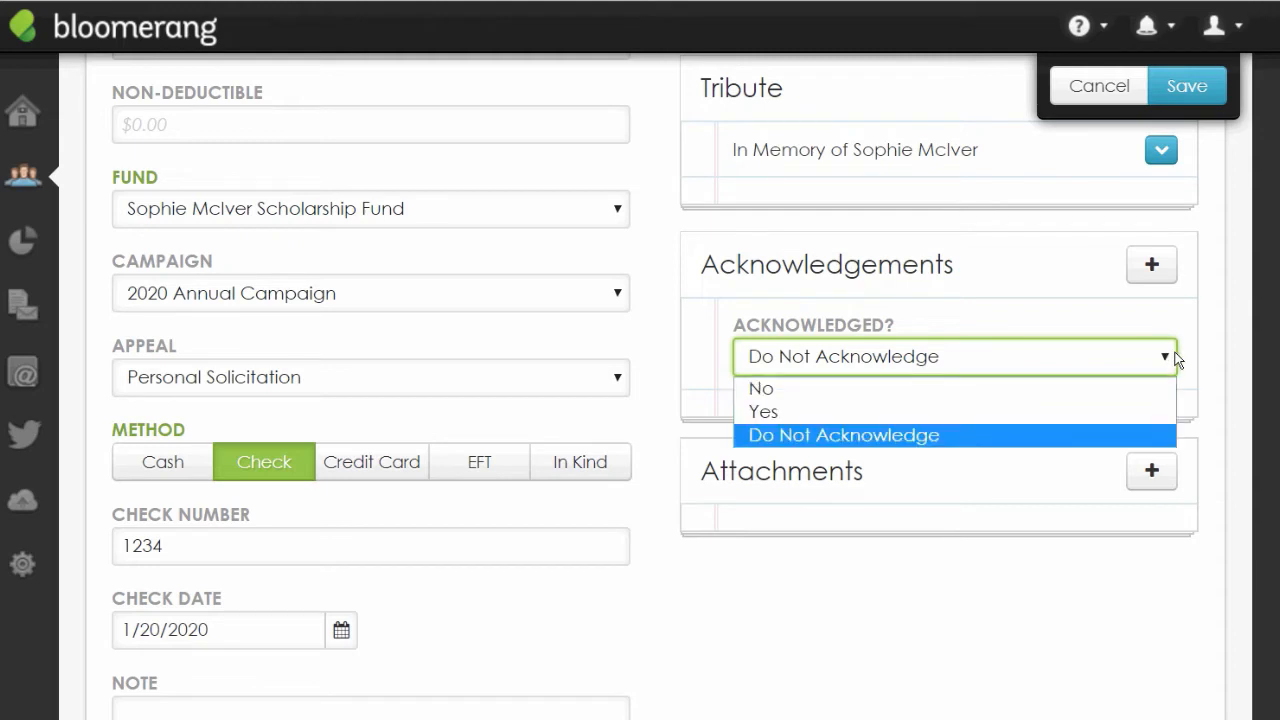
left_click(866, 390)
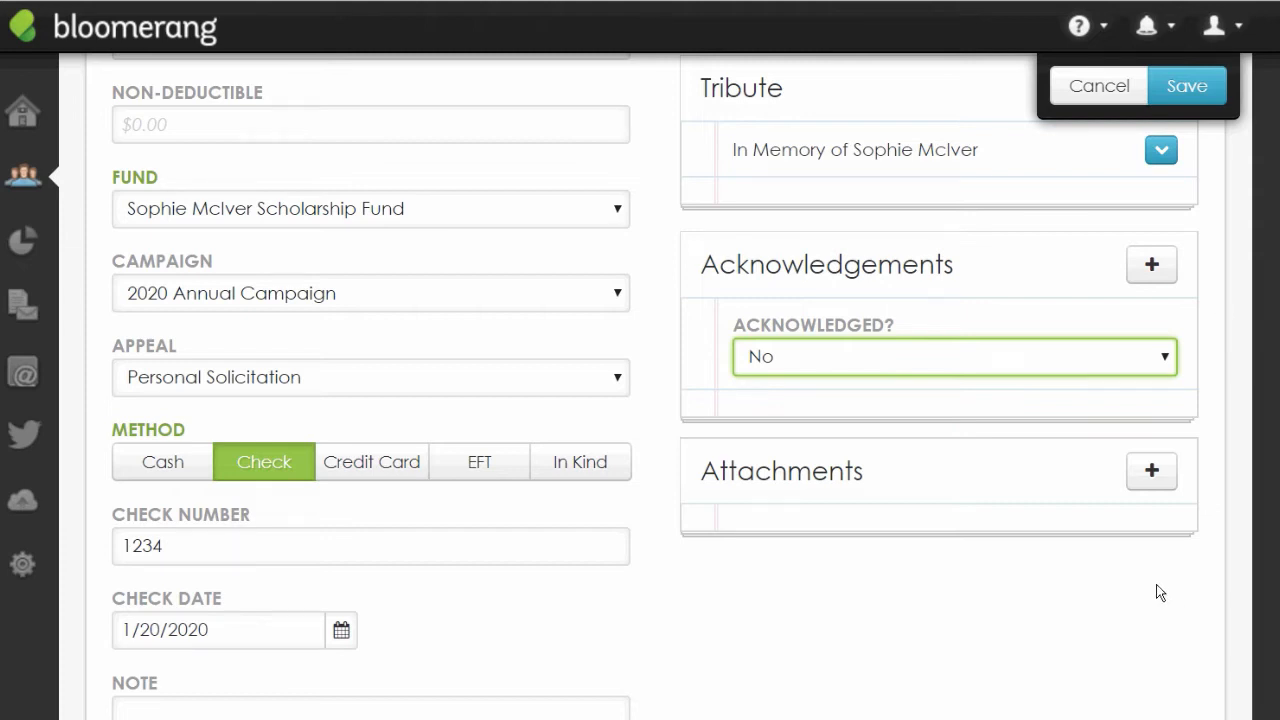
Examine the options for adding an attachment and the available letter types for the donation, leaving both unset.
left_click(1152, 479)
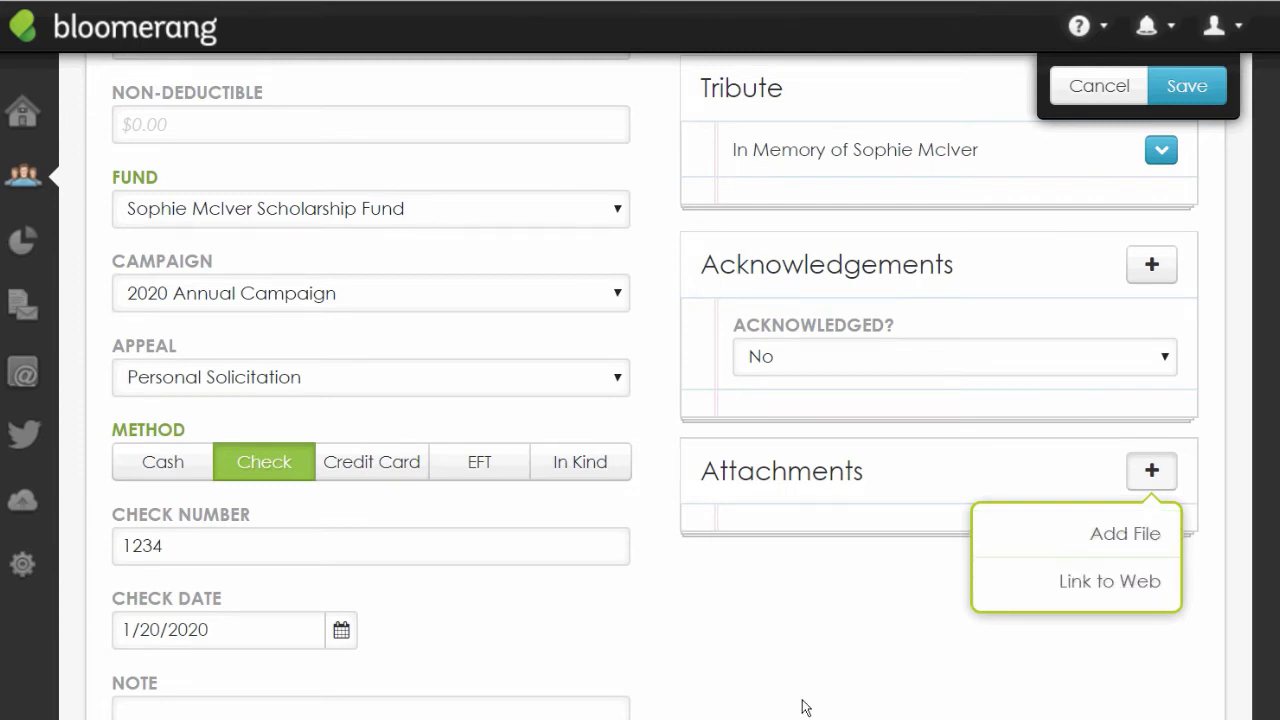
left_click(743, 657)
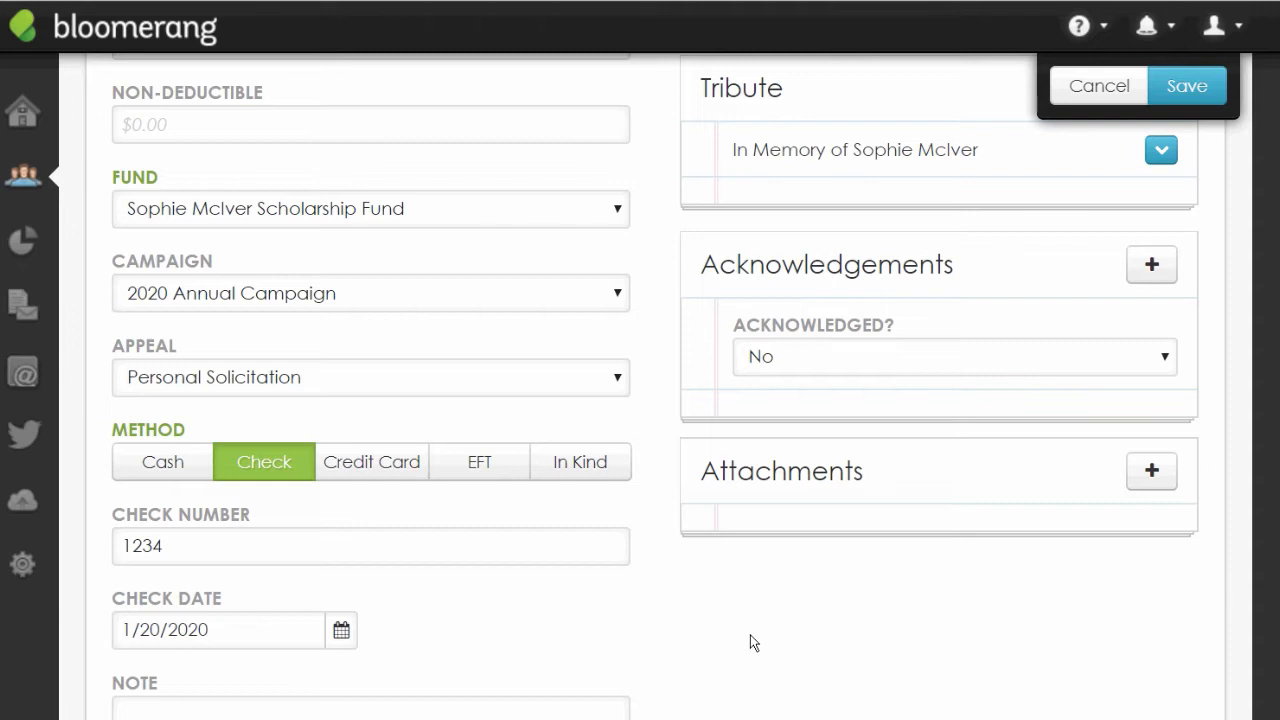
scroll(750, 634, "down", 5)
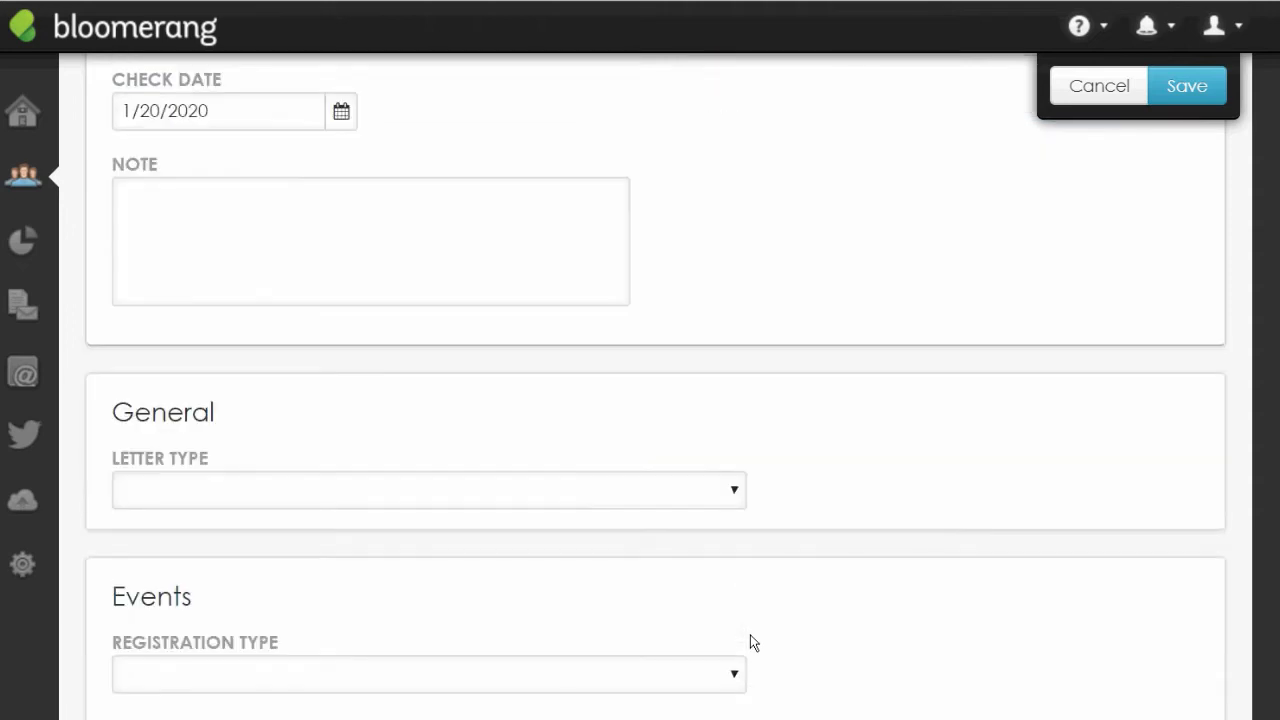
scroll(753, 641, "down", 1)
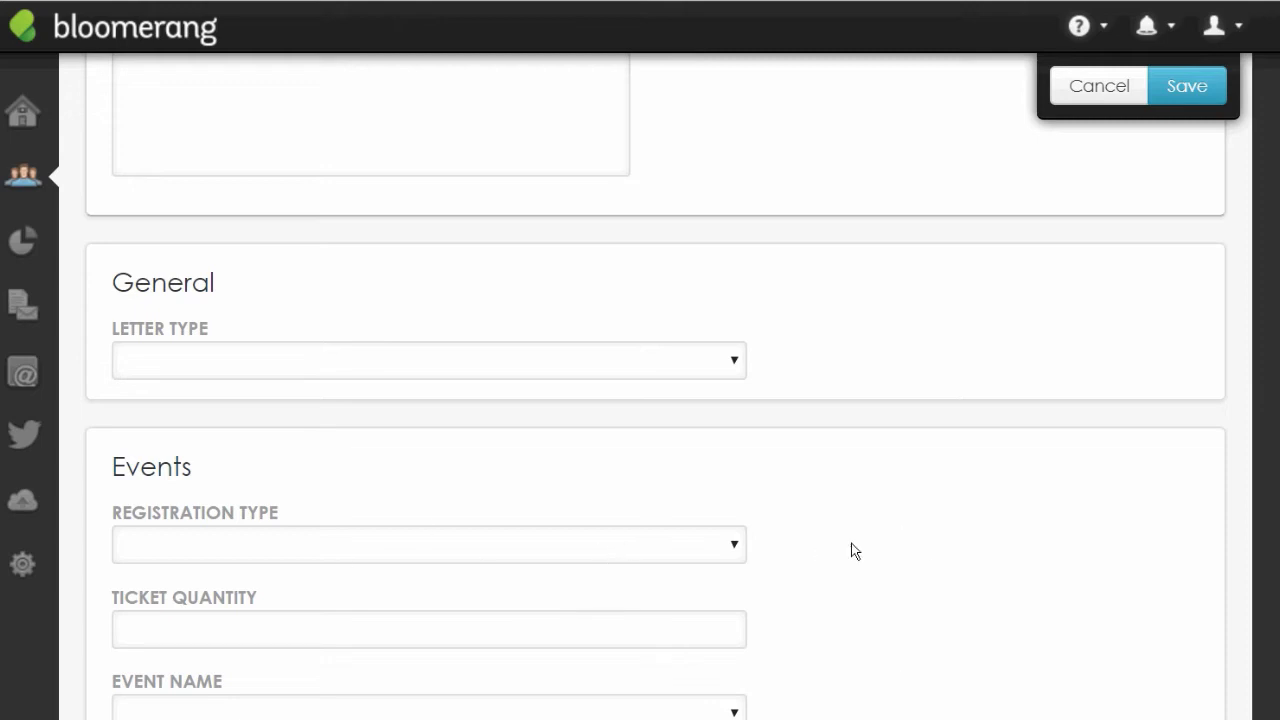
left_click(734, 363)
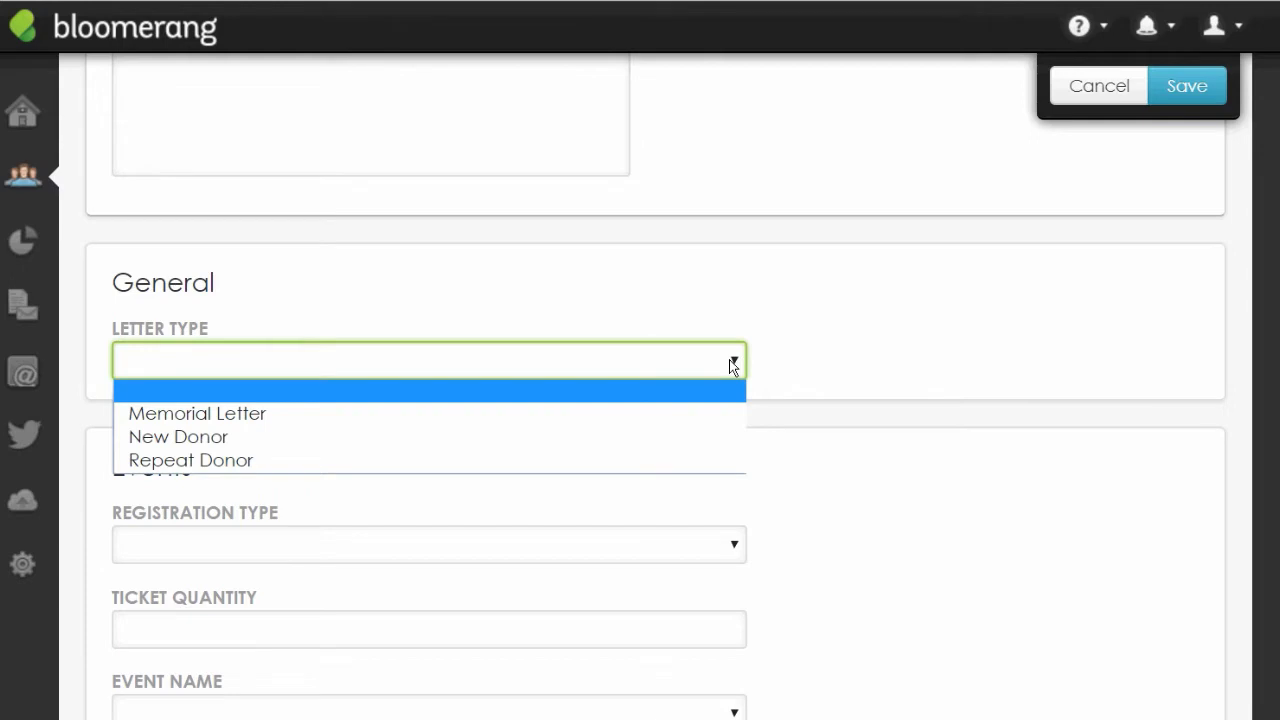
left_click(734, 367)
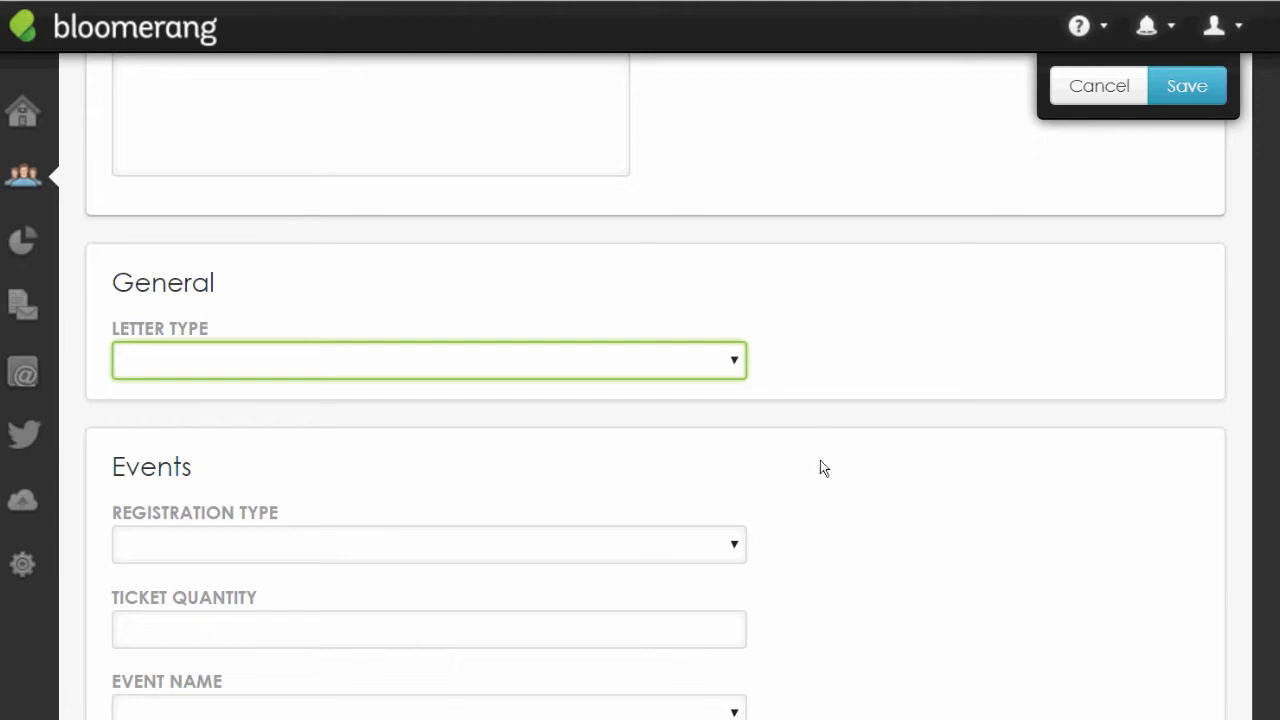
Save the new $250.00 donation to the constituent's timeline.
scroll(836, 443, "up", 1)
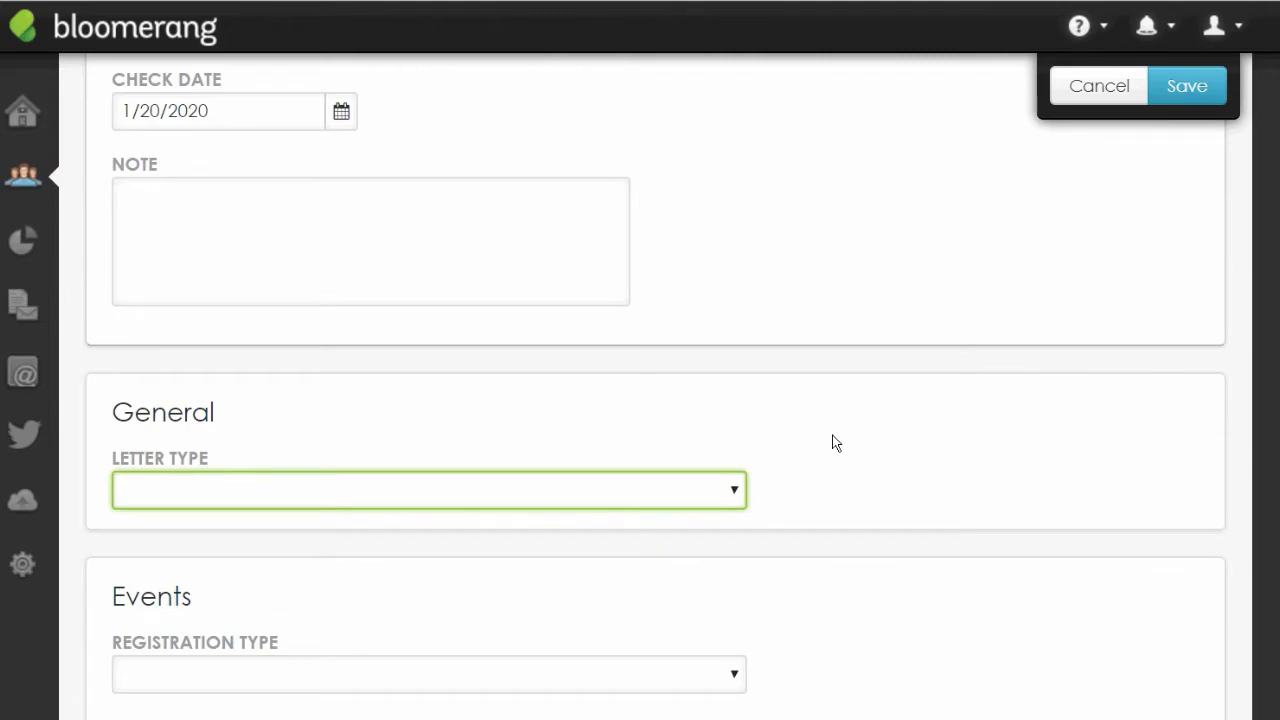
scroll(836, 443, "up", 4)
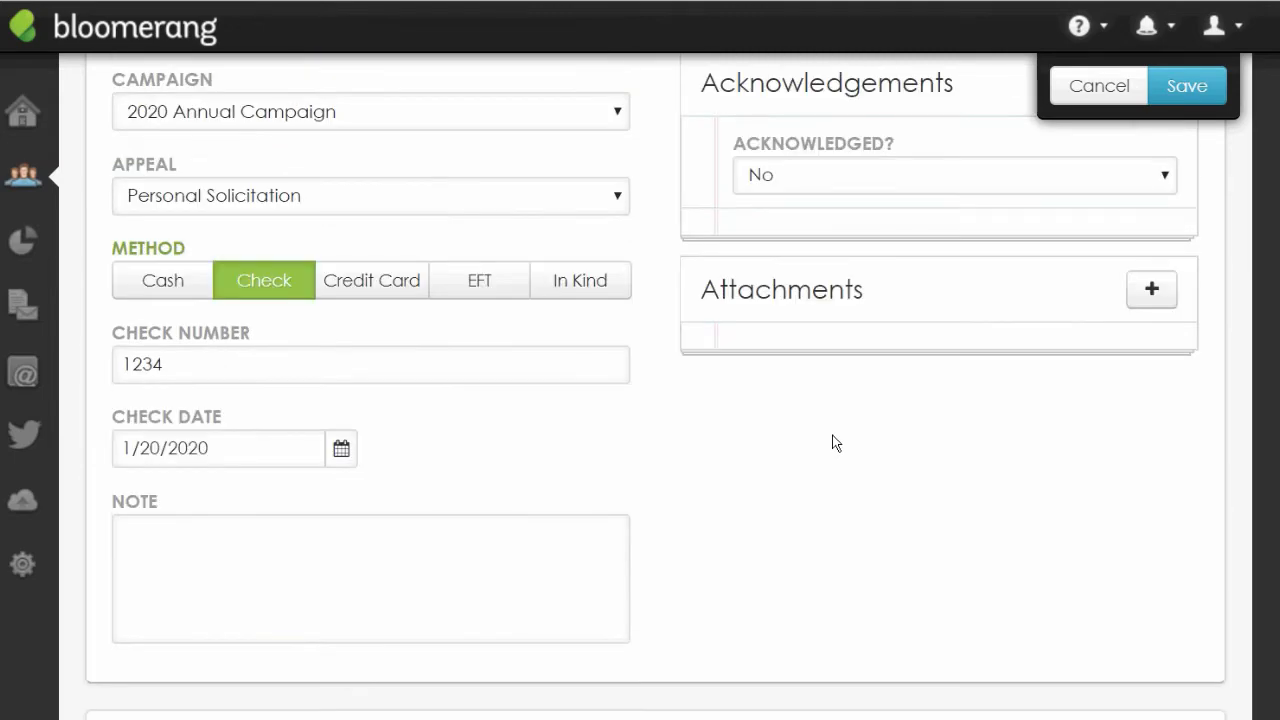
scroll(836, 443, "up", 4)
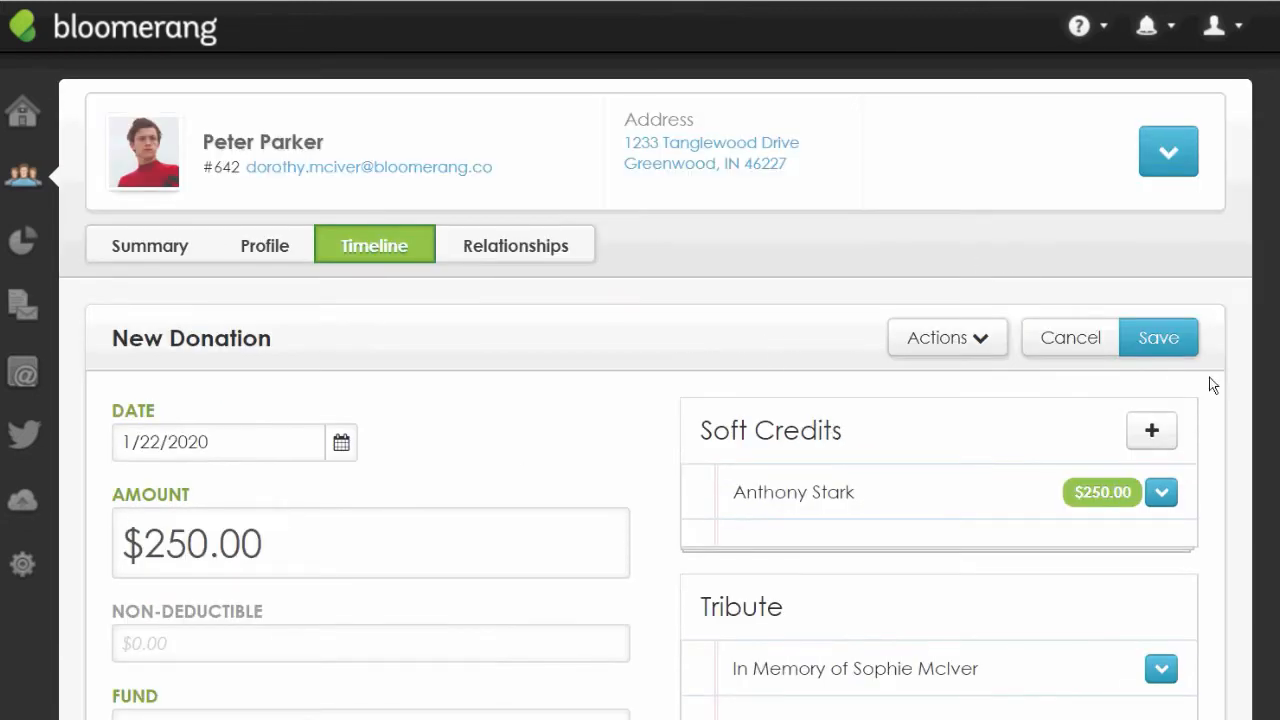
left_click(1158, 338)
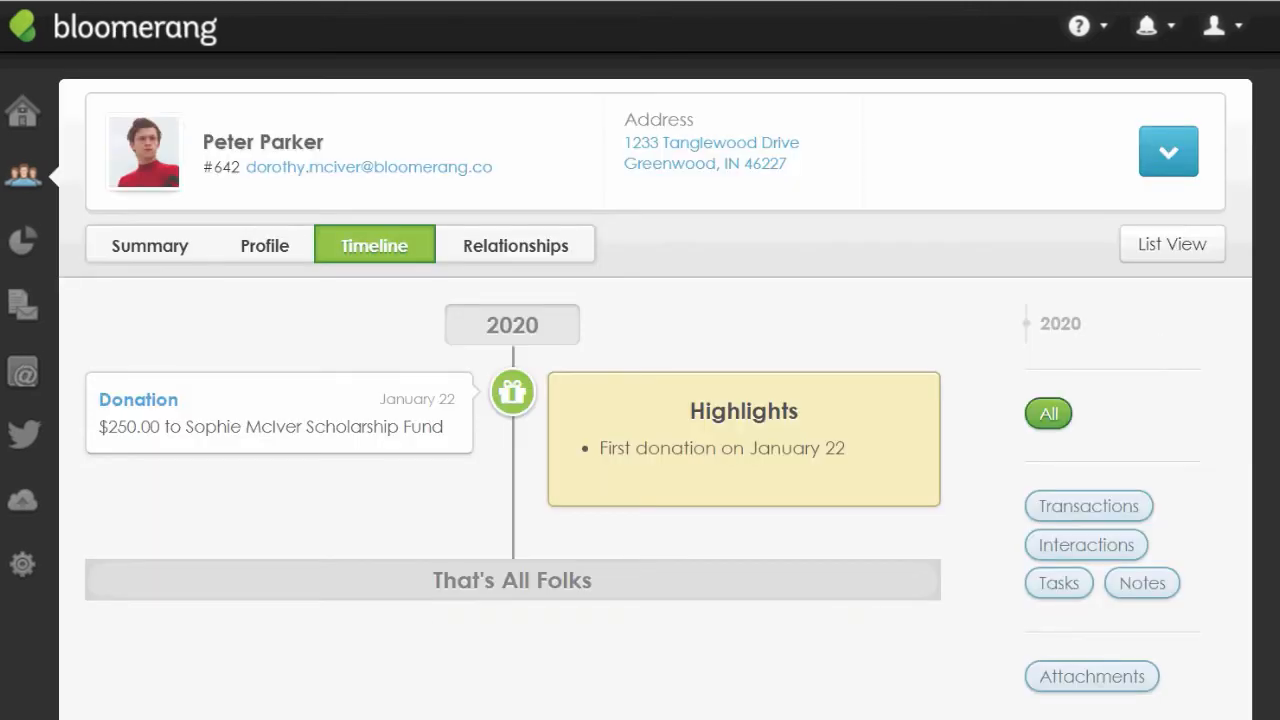
Start a new pledge for the same constituent and set its amount to $2,000.00.
left_click(1169, 159)
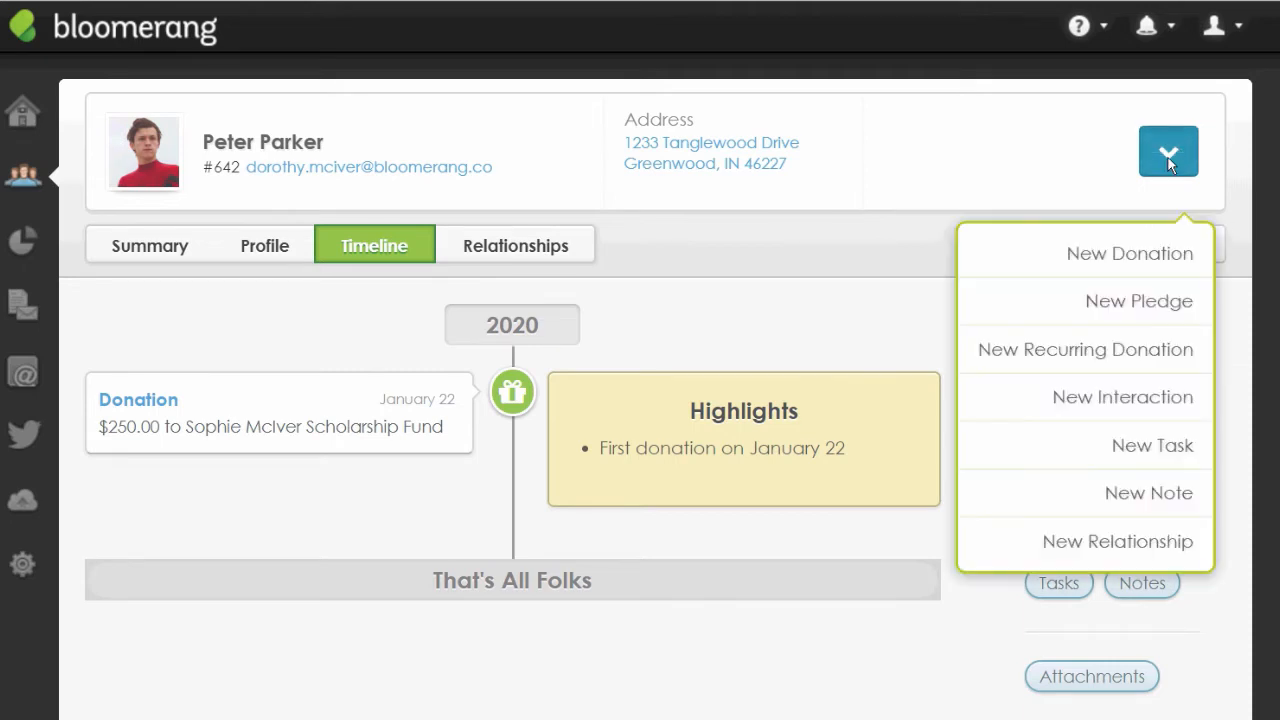
left_click(1164, 292)
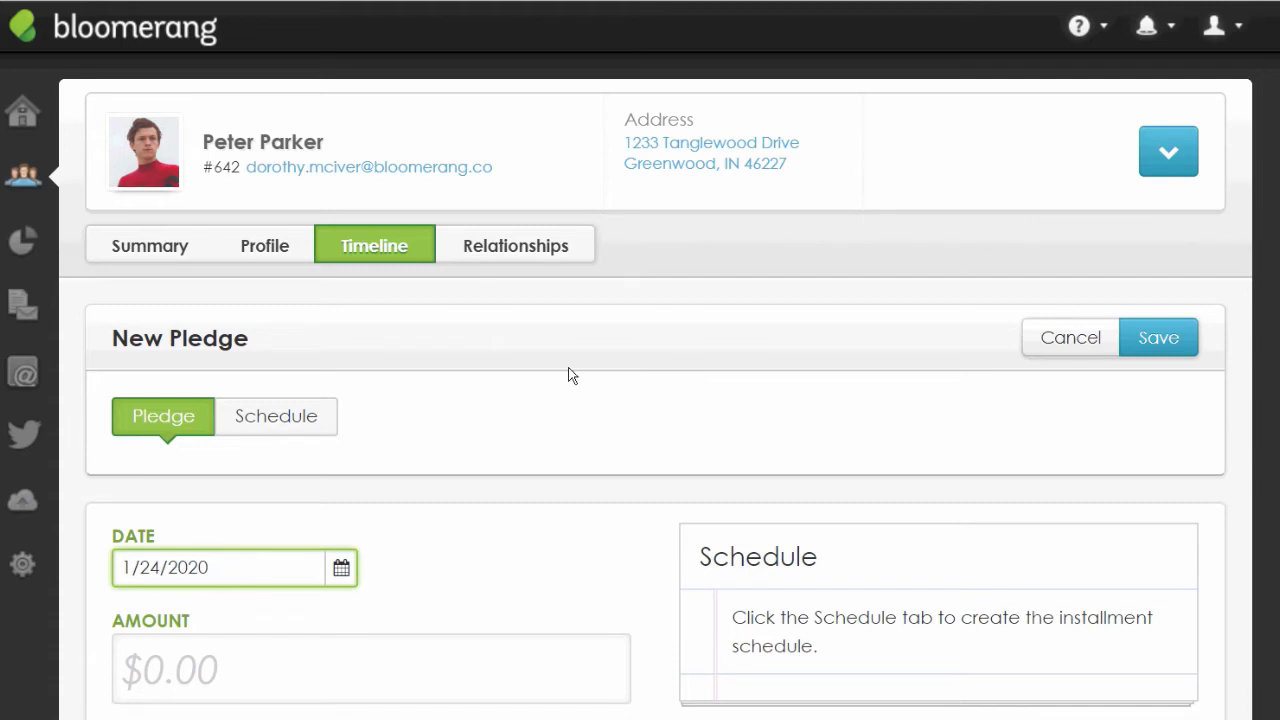
scroll(568, 375, "down", 1)
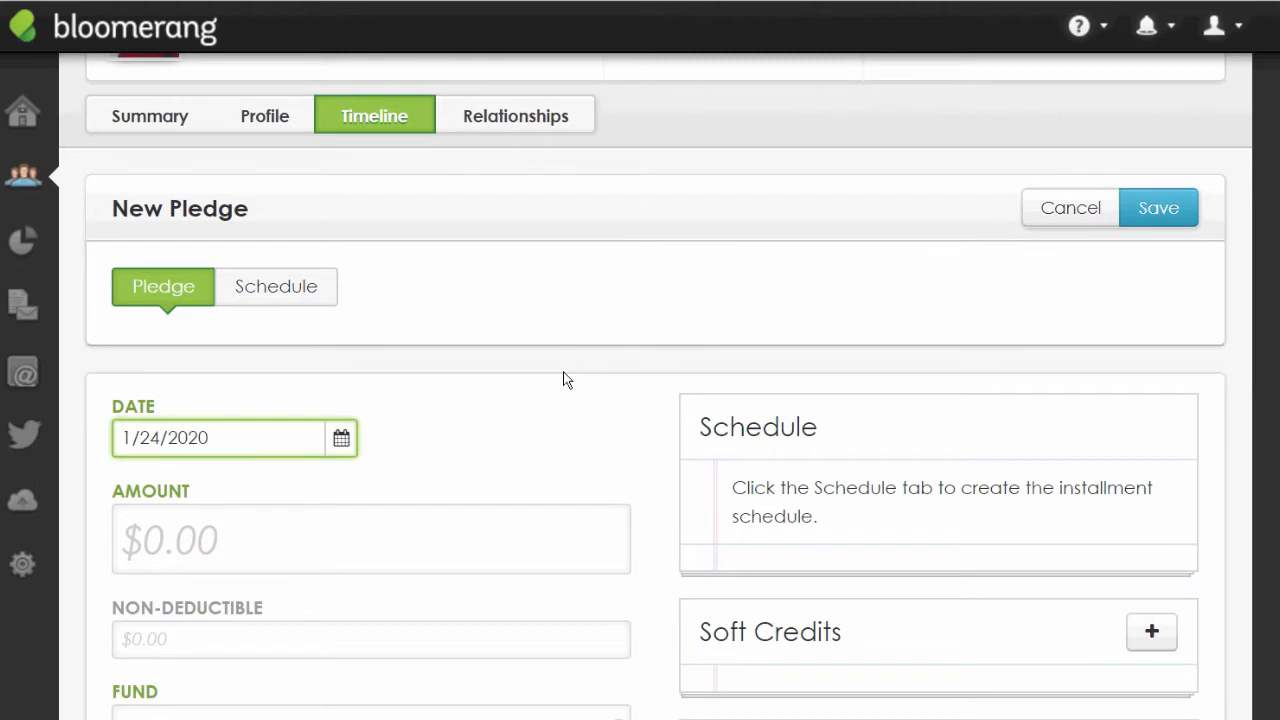
scroll(563, 377, "down", 1)
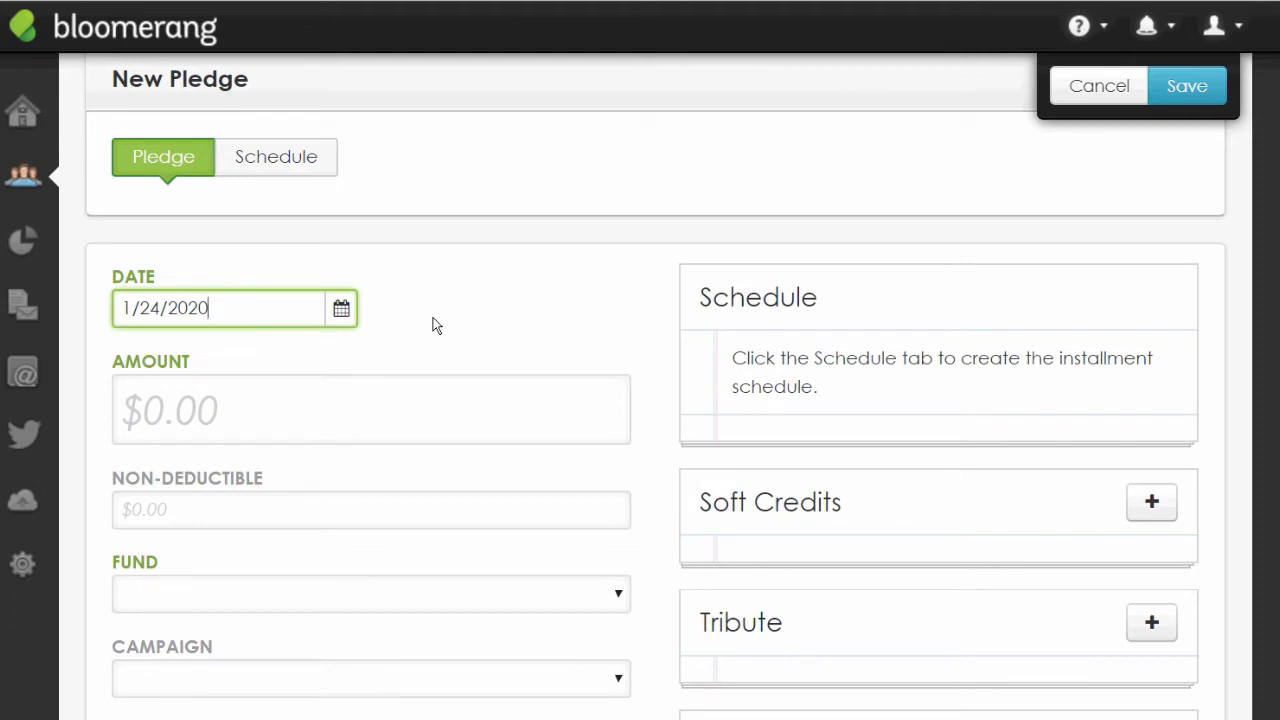
left_click(285, 432)
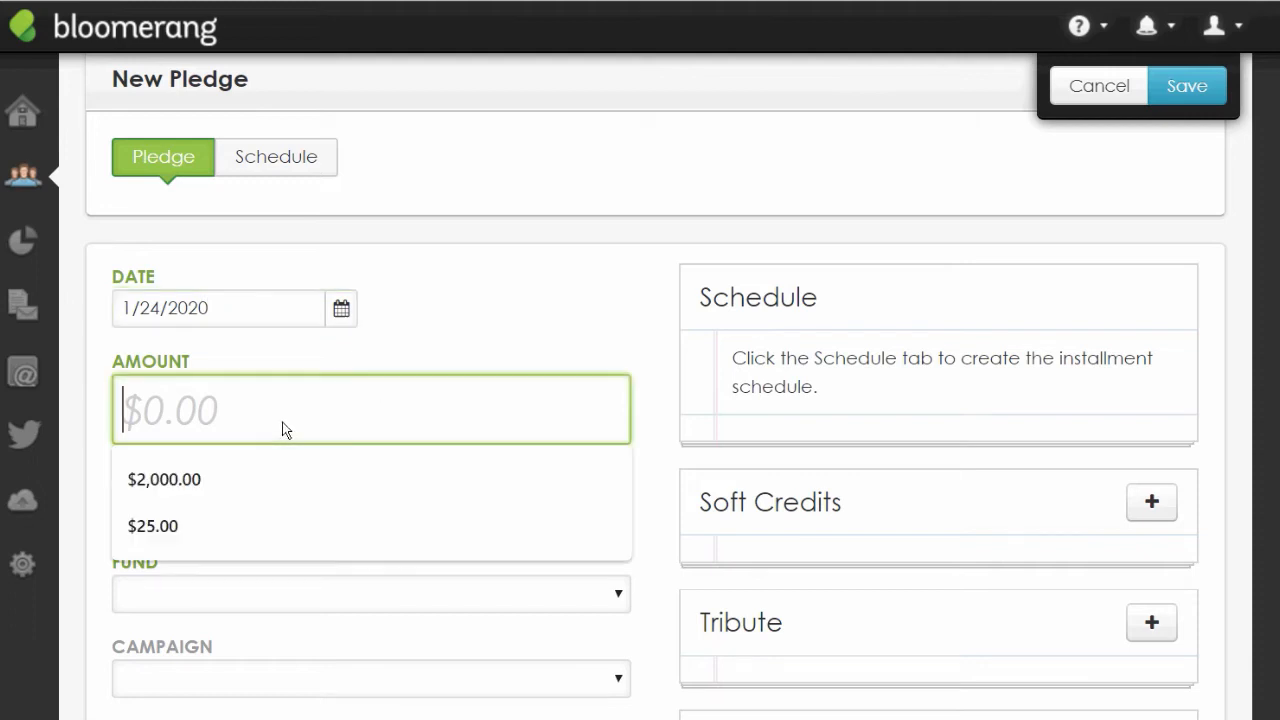
left_click(240, 497)
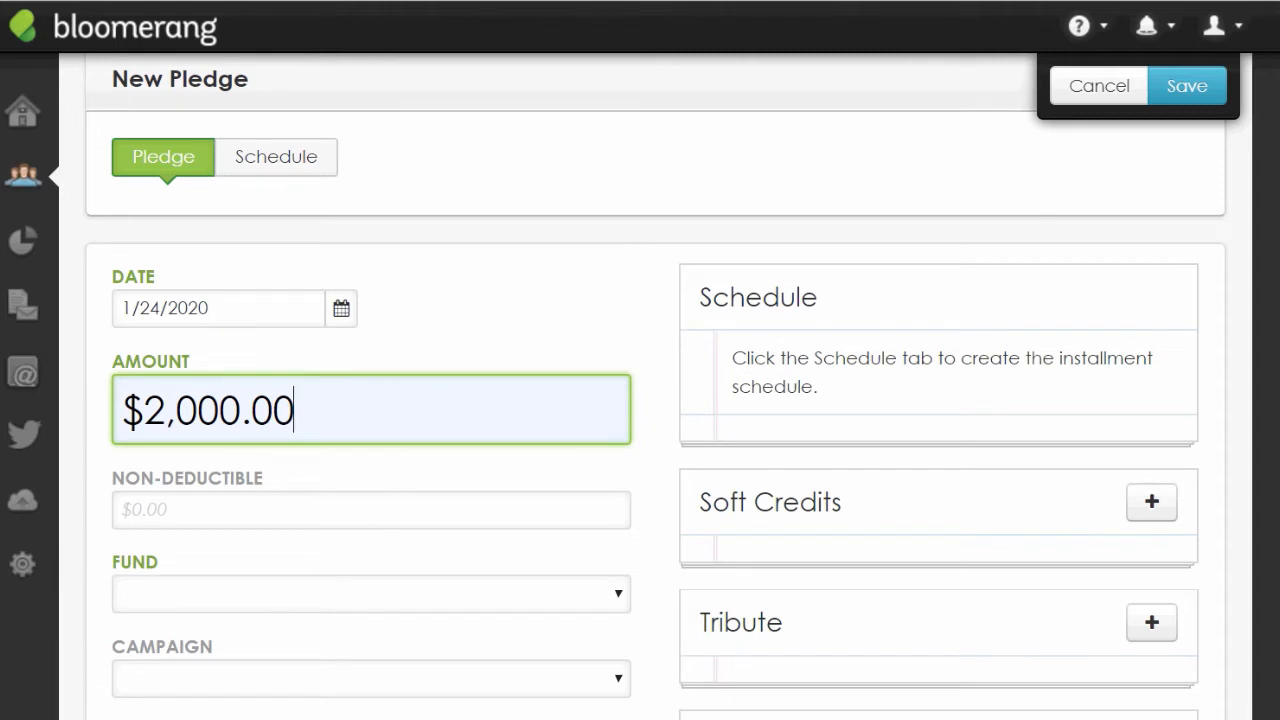
Assign the pledge to the Endowment Fund, the 2020 Annual Campaign and the Unsolicited appeal.
scroll(656, 386, "down", 2)
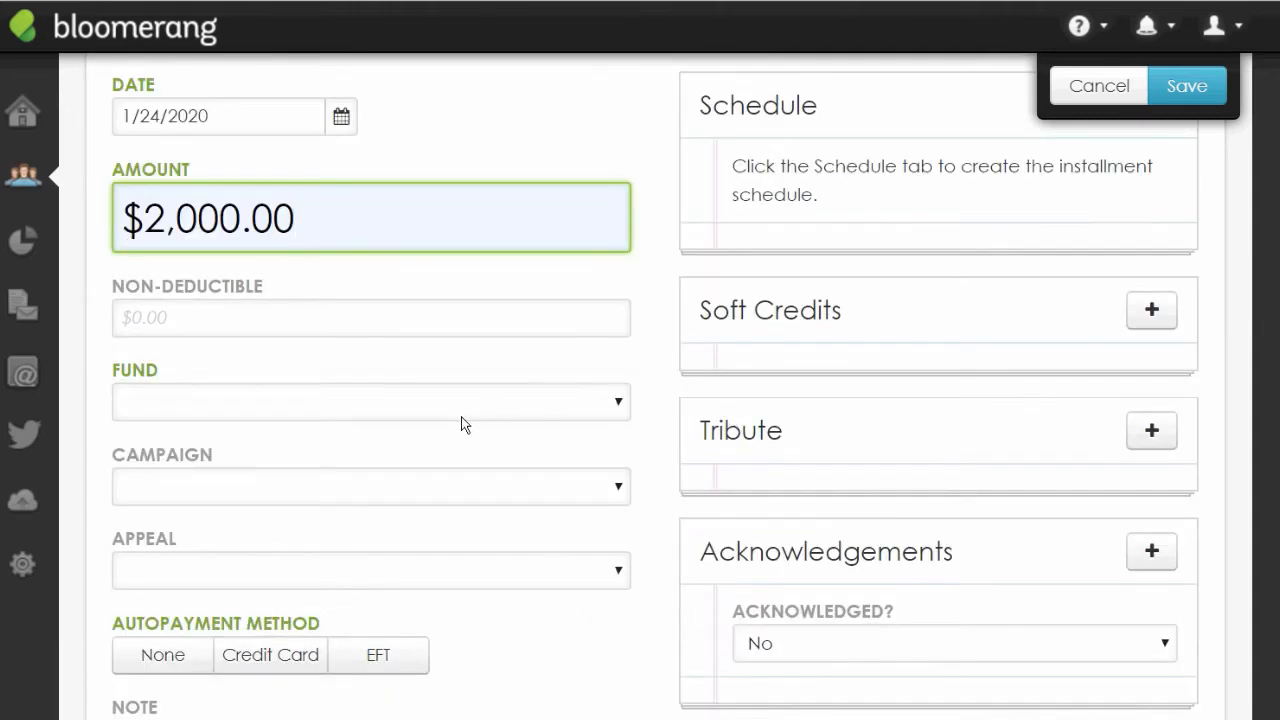
left_click(621, 404)
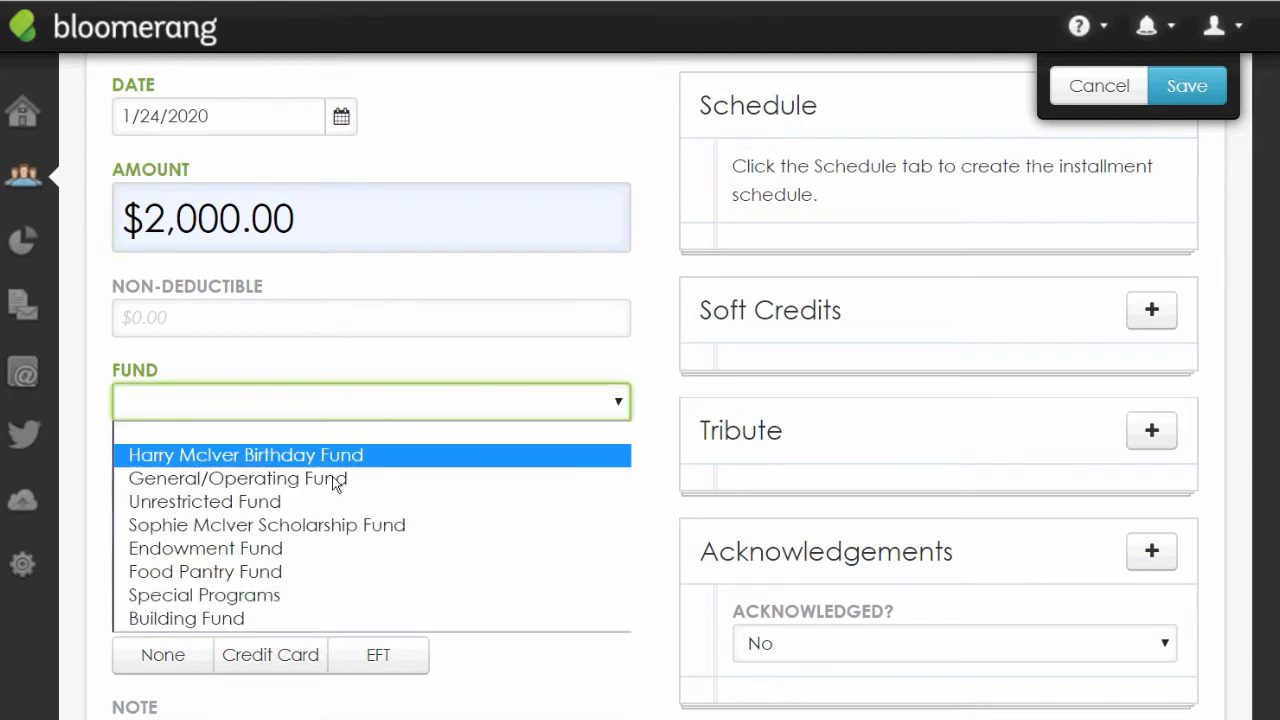
left_click(208, 555)
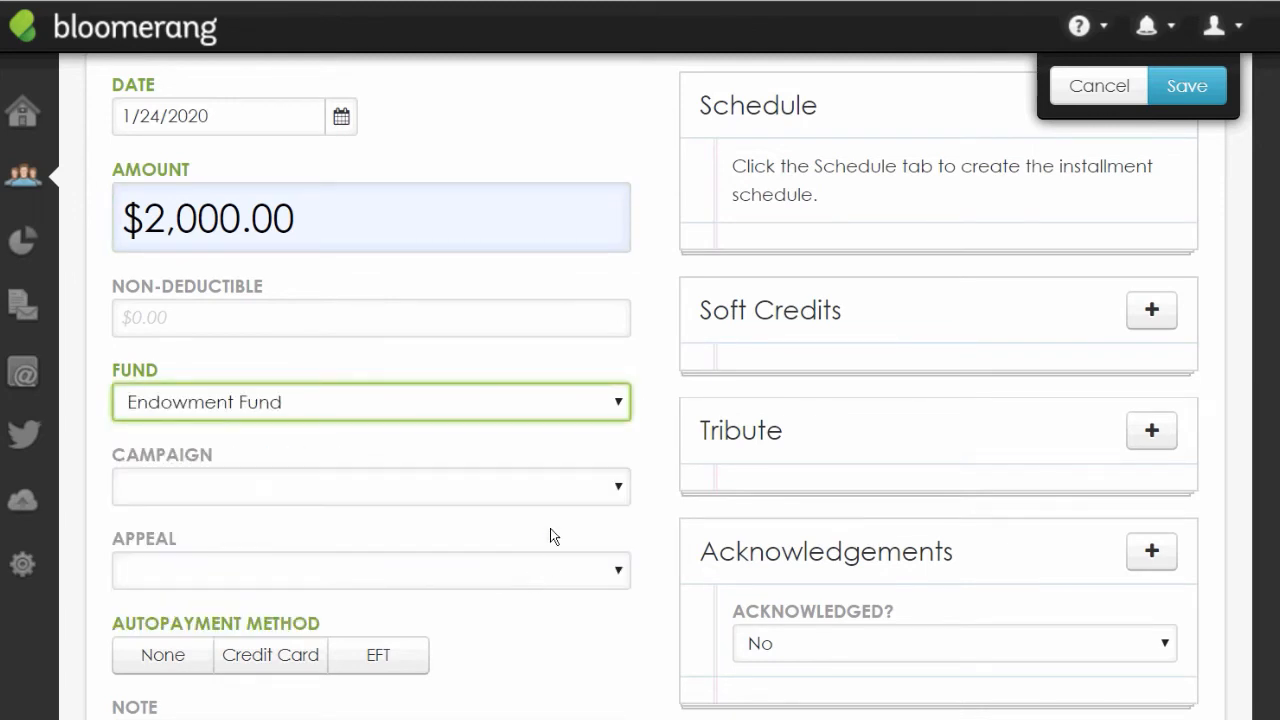
left_click(628, 491)
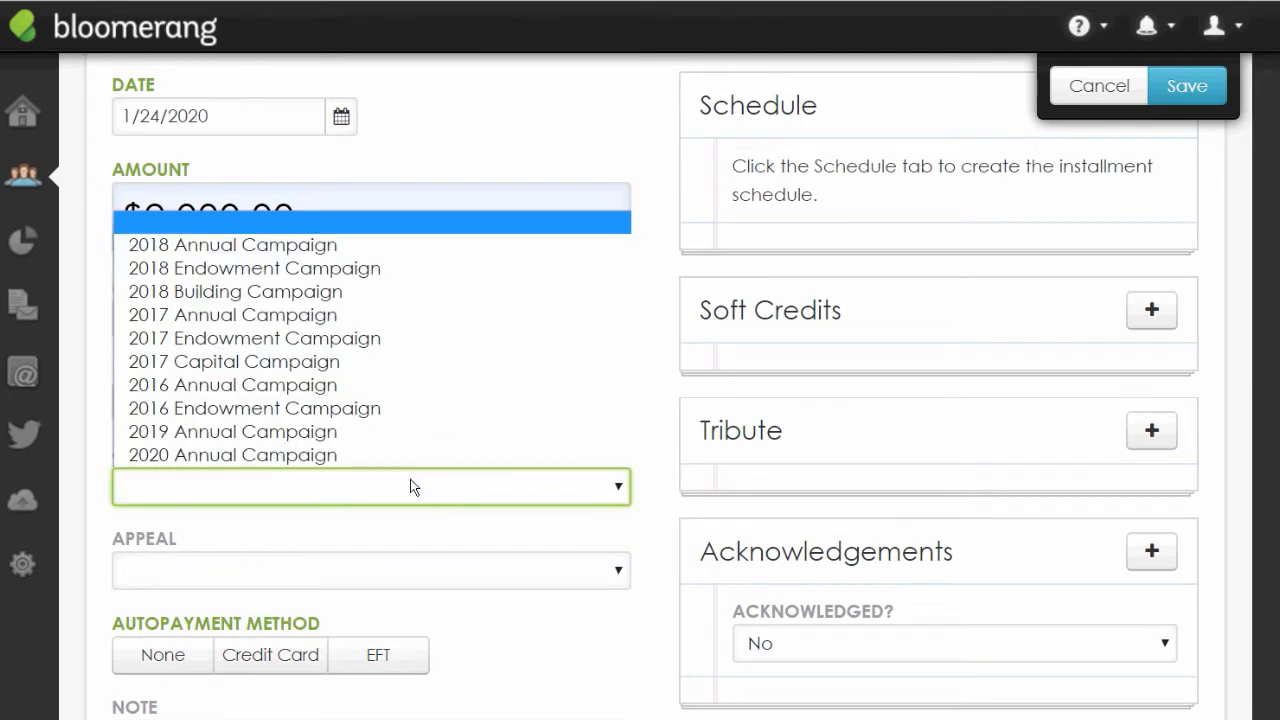
left_click(314, 458)
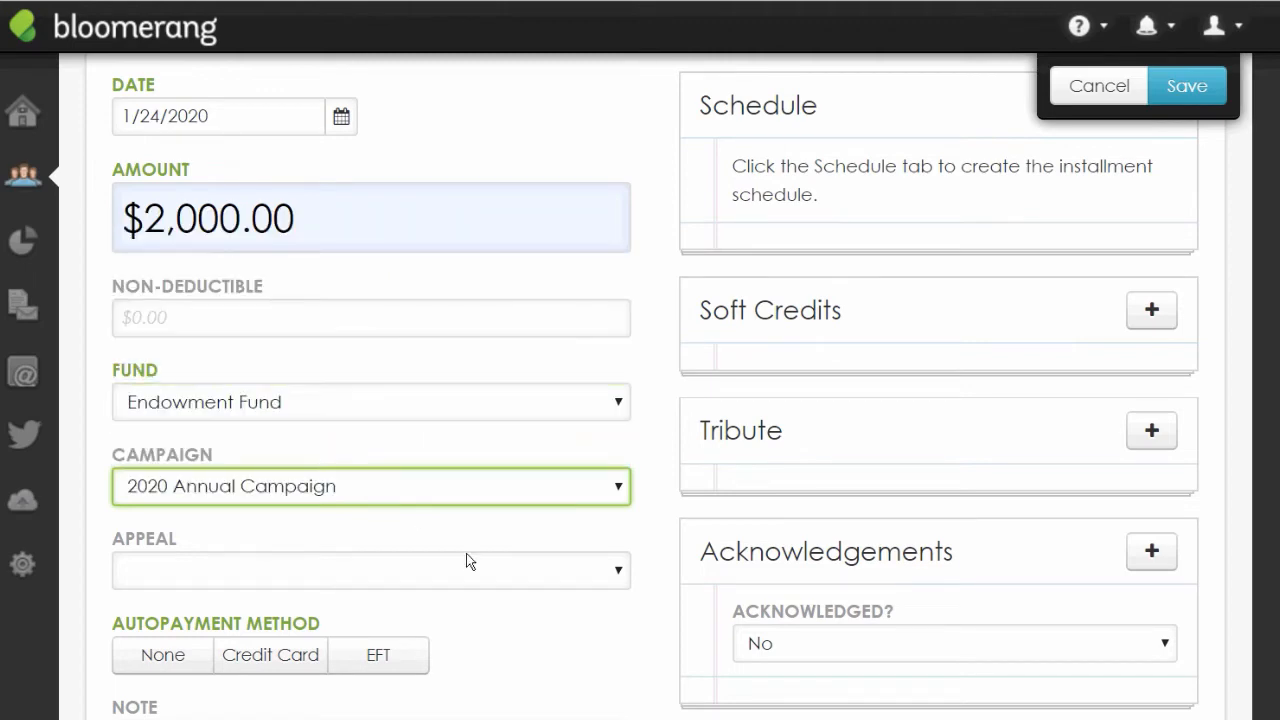
left_click(622, 572)
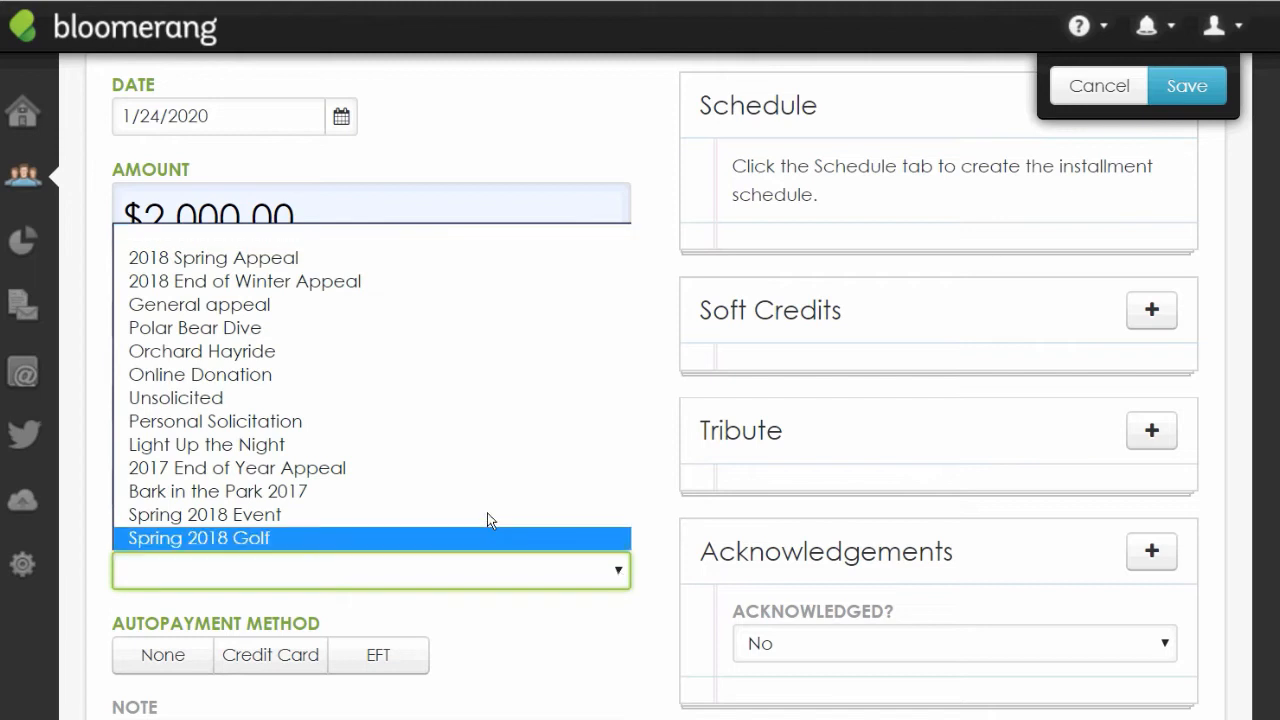
left_click(207, 401)
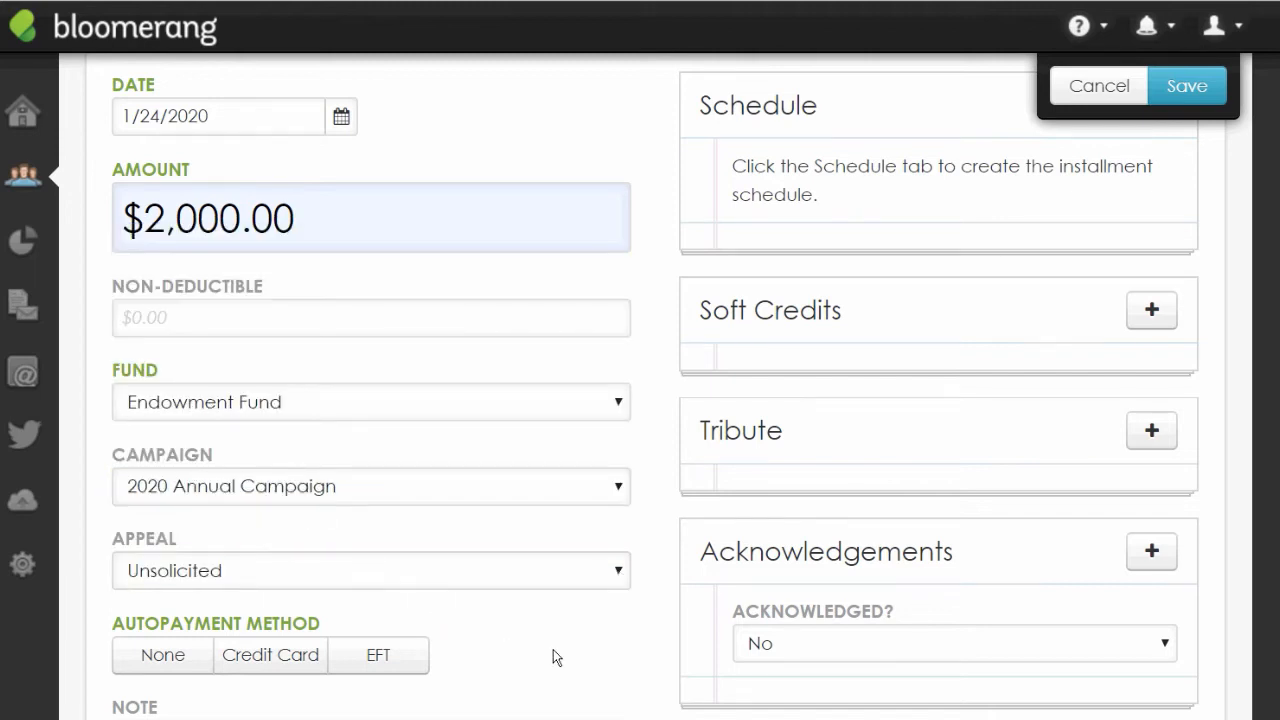
Try Credit Card as the pledge's autopayment method and settle on None.
scroll(553, 649, "down", 2)
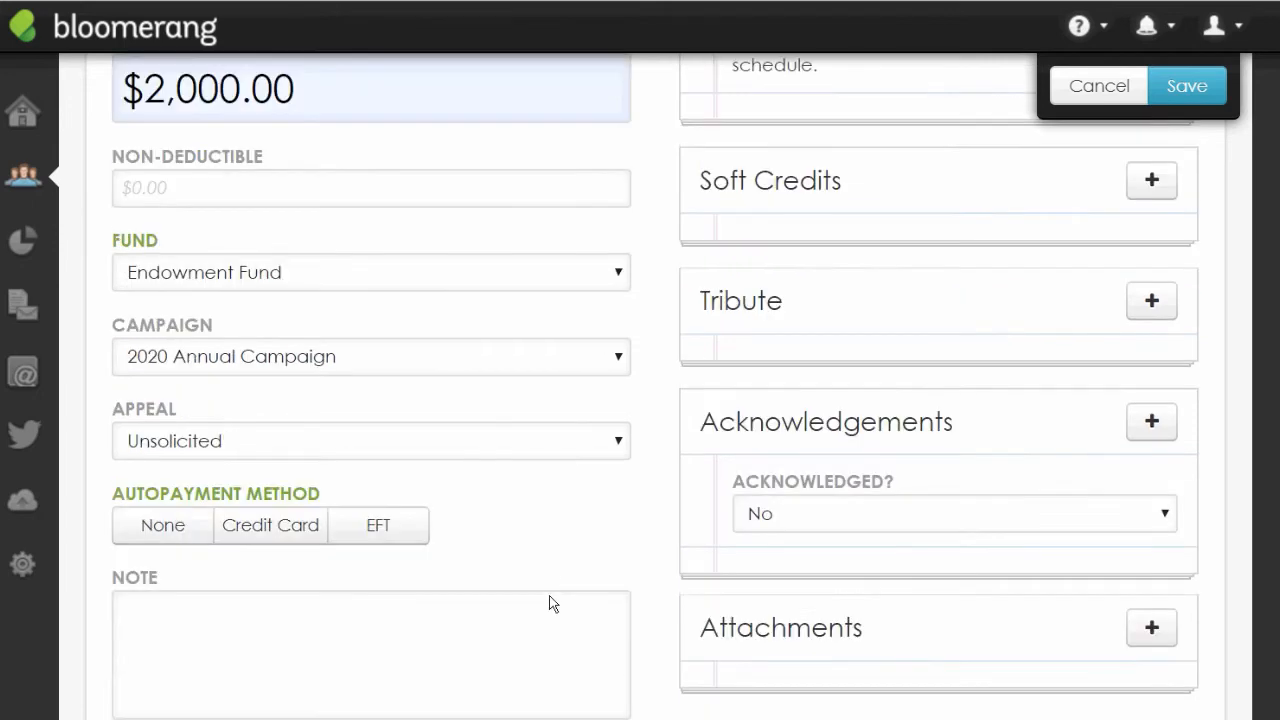
scroll(553, 580, "down", 1)
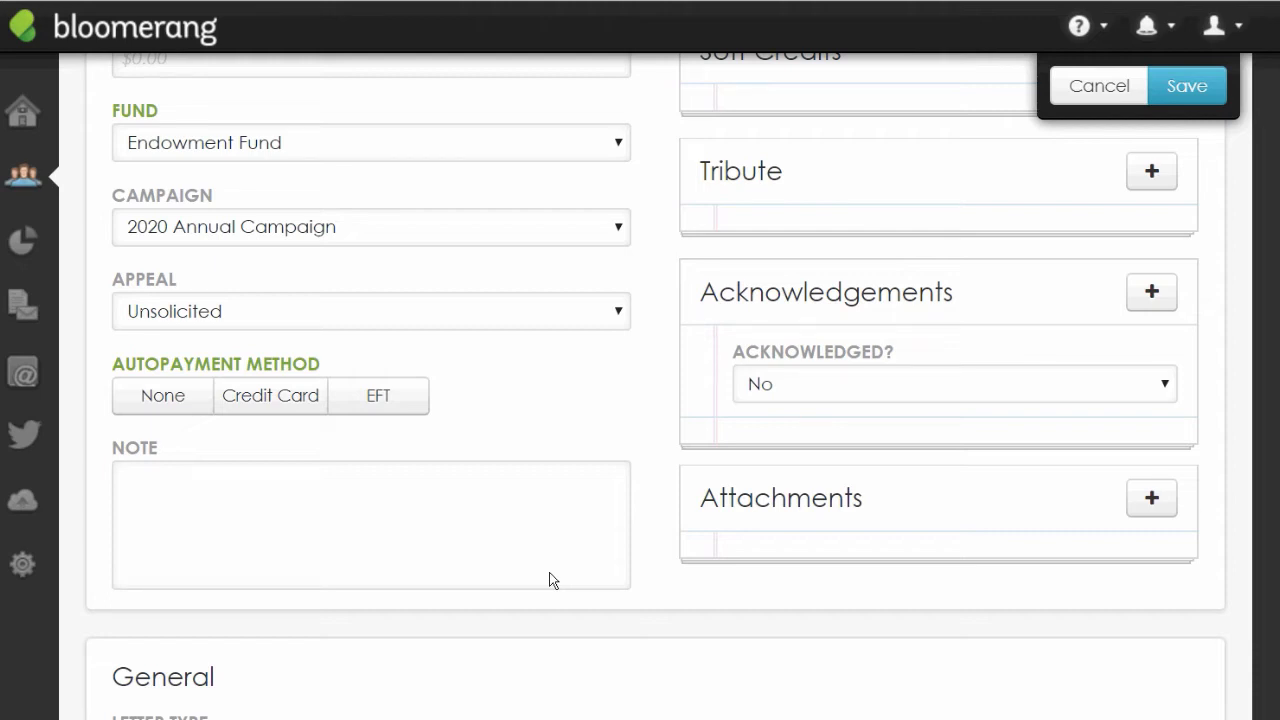
left_click(286, 400)
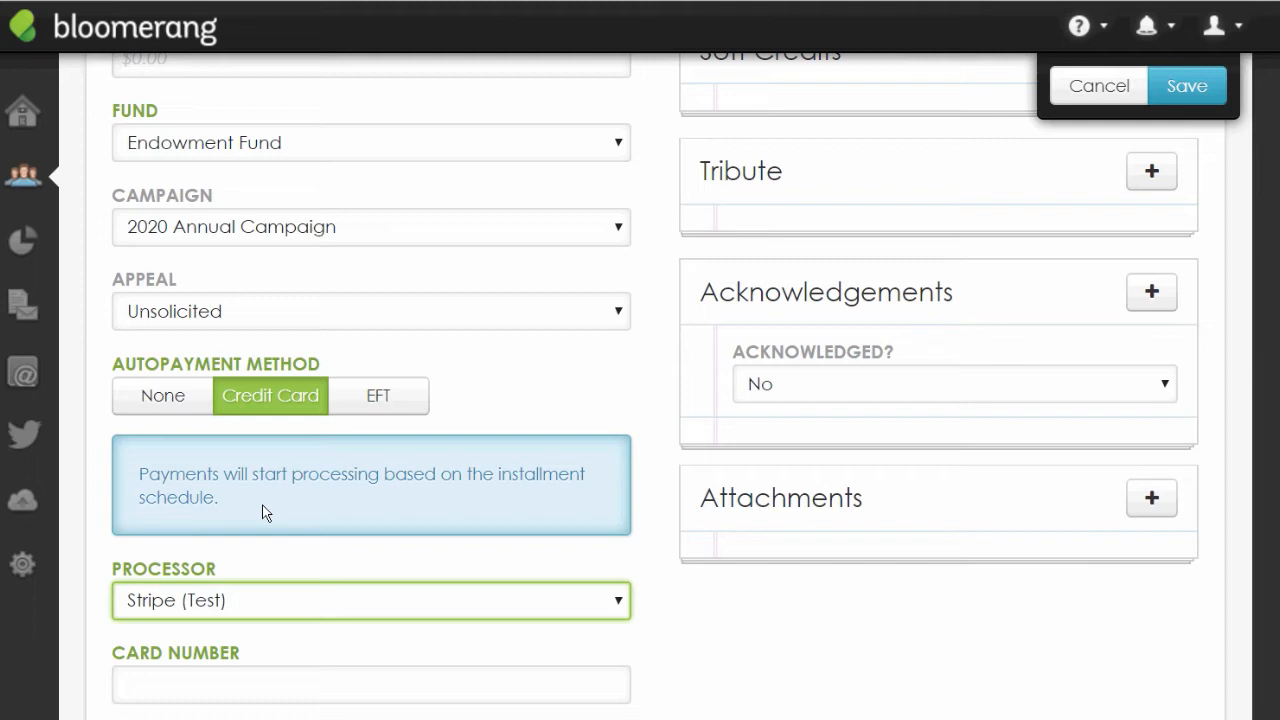
left_click(163, 396)
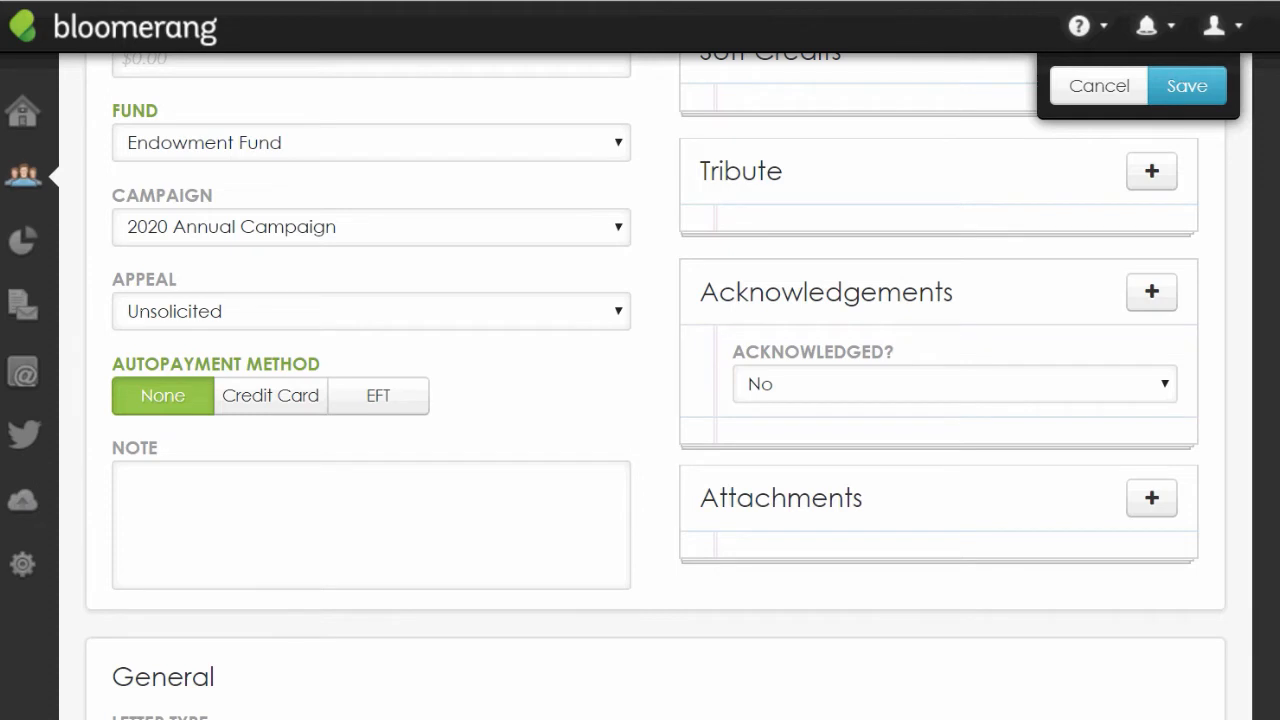
Begin the new pledge's installment schedule with a first installment date of 2/15/2020.
scroll(1069, 368, "up", 5)
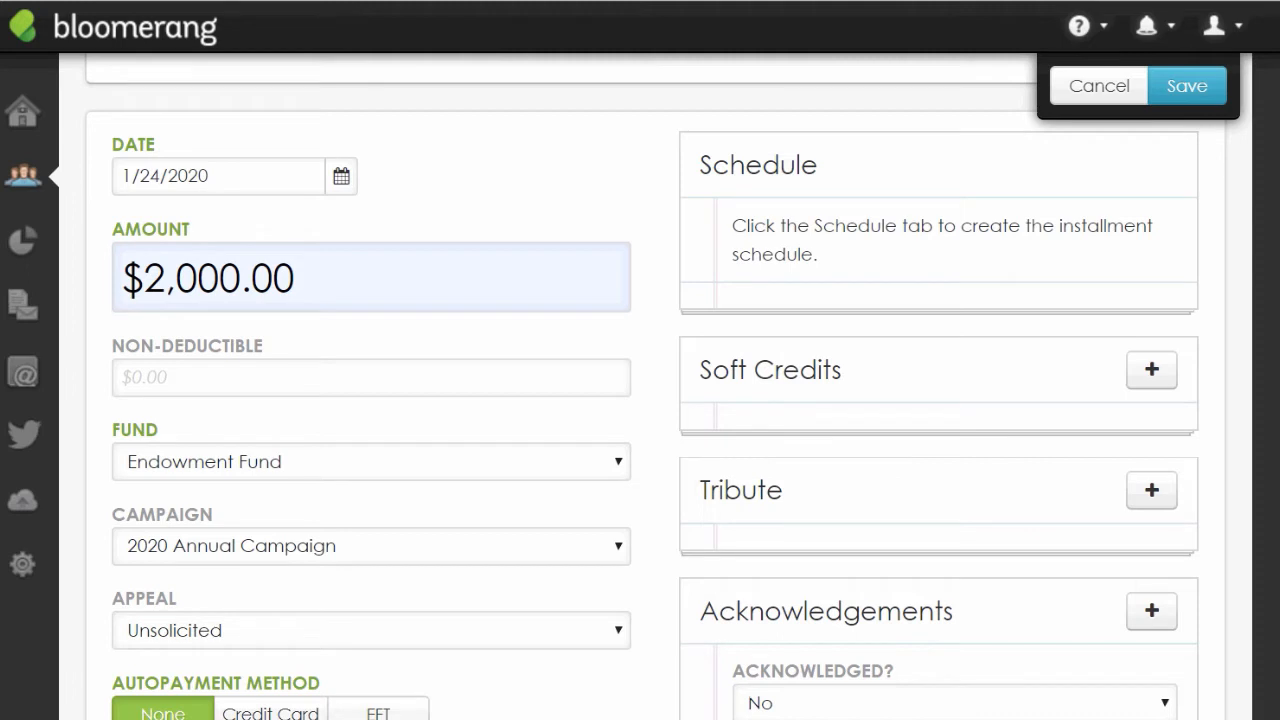
scroll(877, 560, "down", 1)
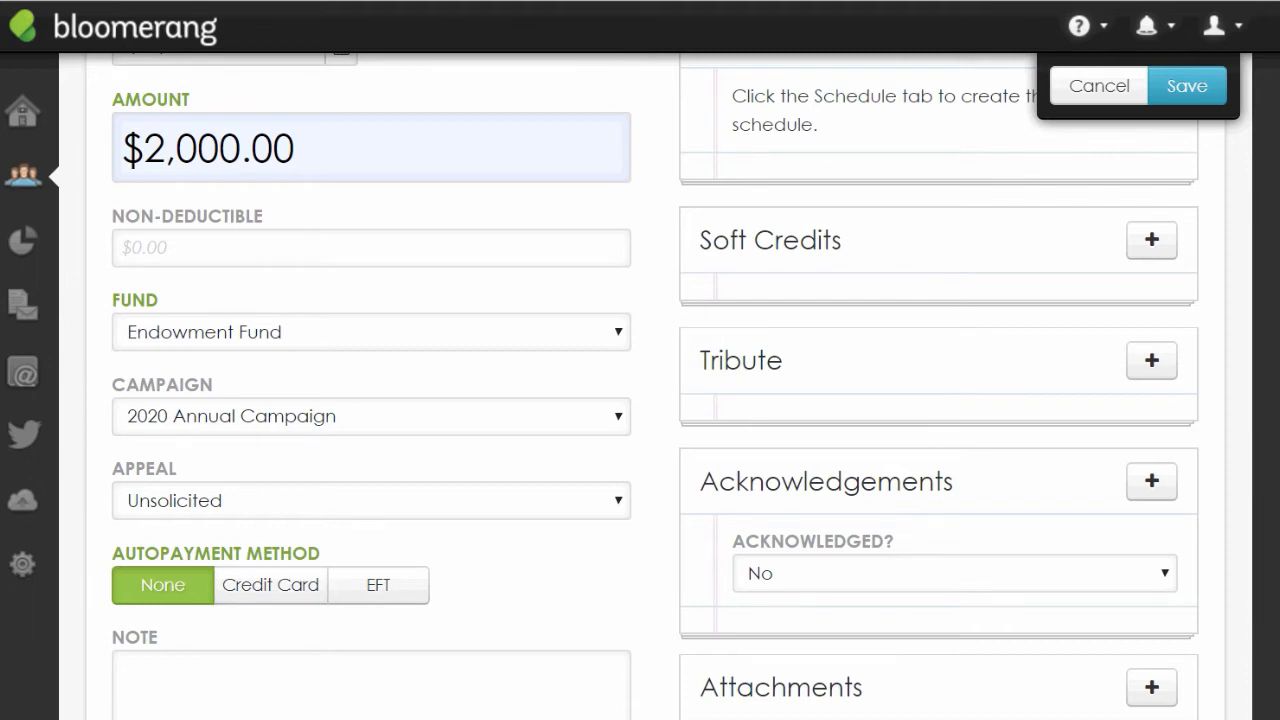
scroll(814, 570, "down", 1)
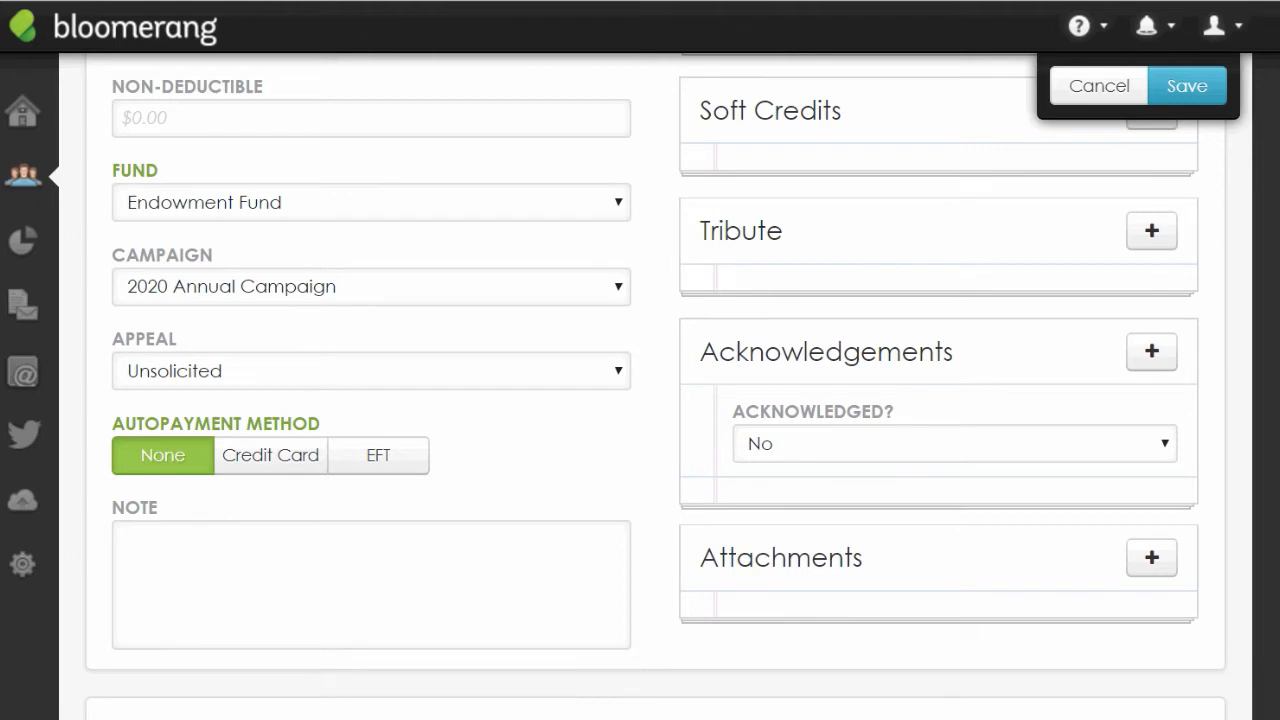
scroll(656, 380, "up", 3)
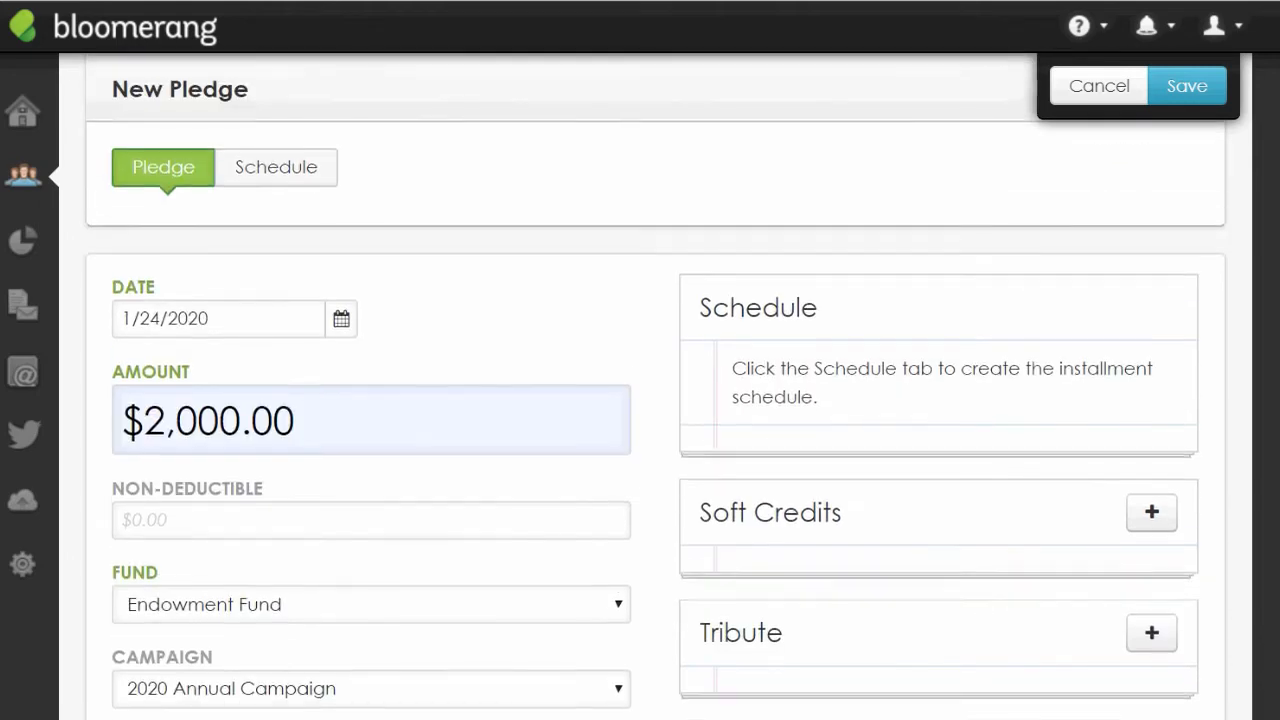
scroll(462, 398, "up", 1)
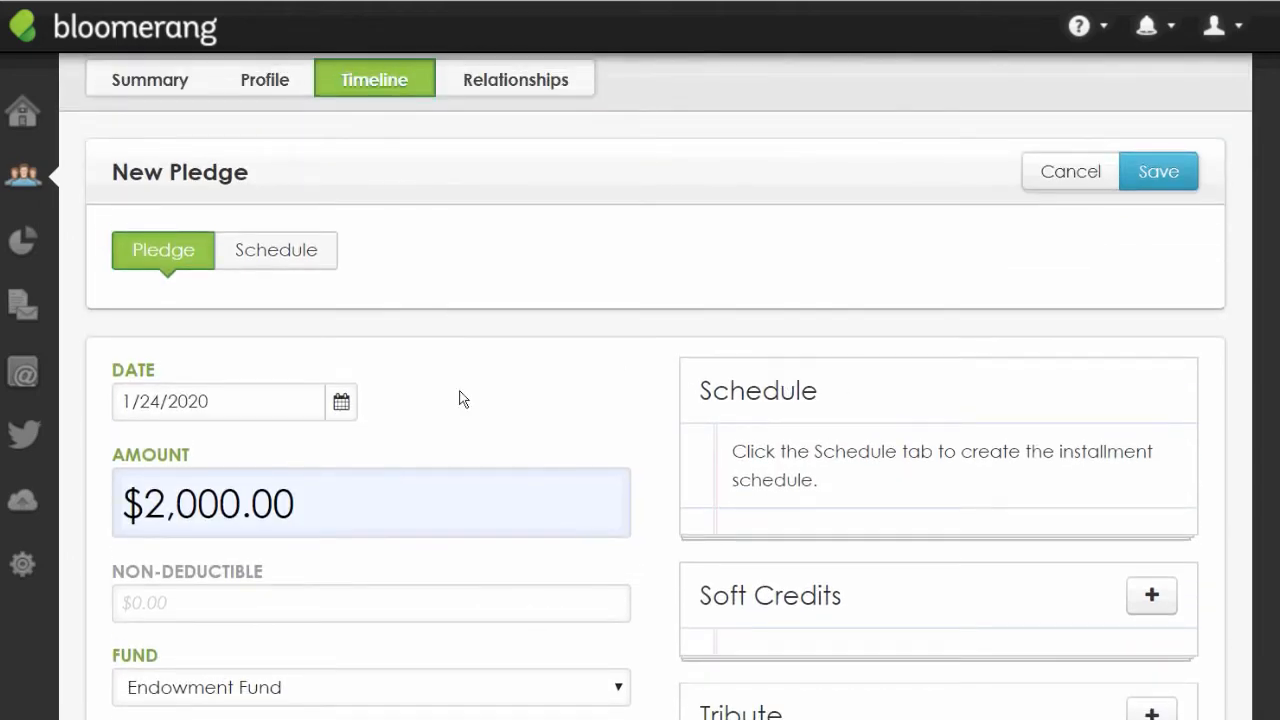
scroll(462, 398, "down", 1)
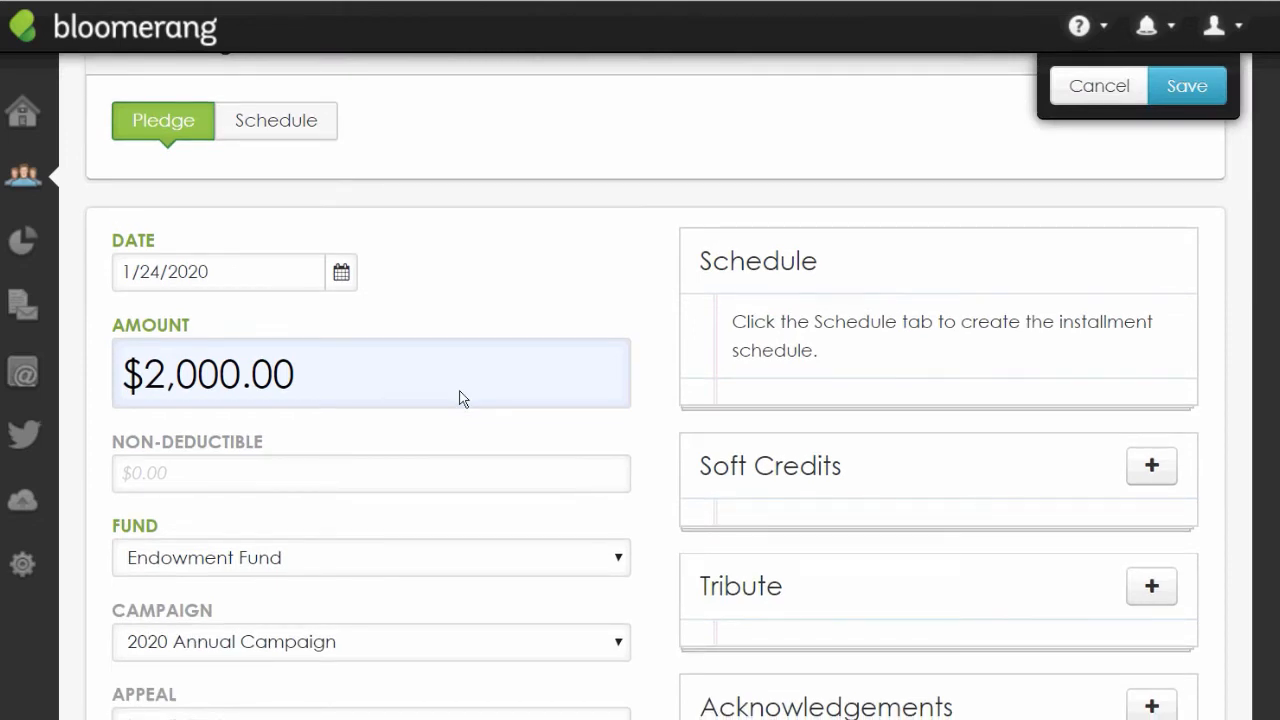
left_click(289, 125)
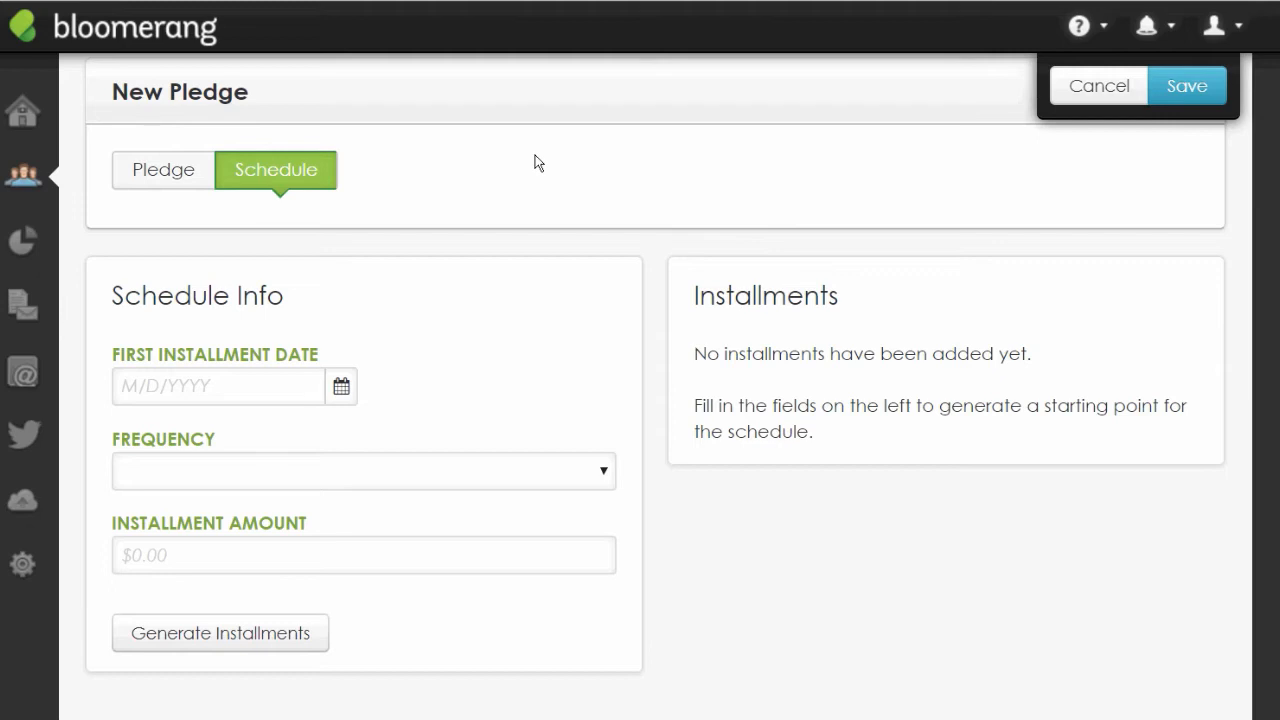
left_click(349, 392)
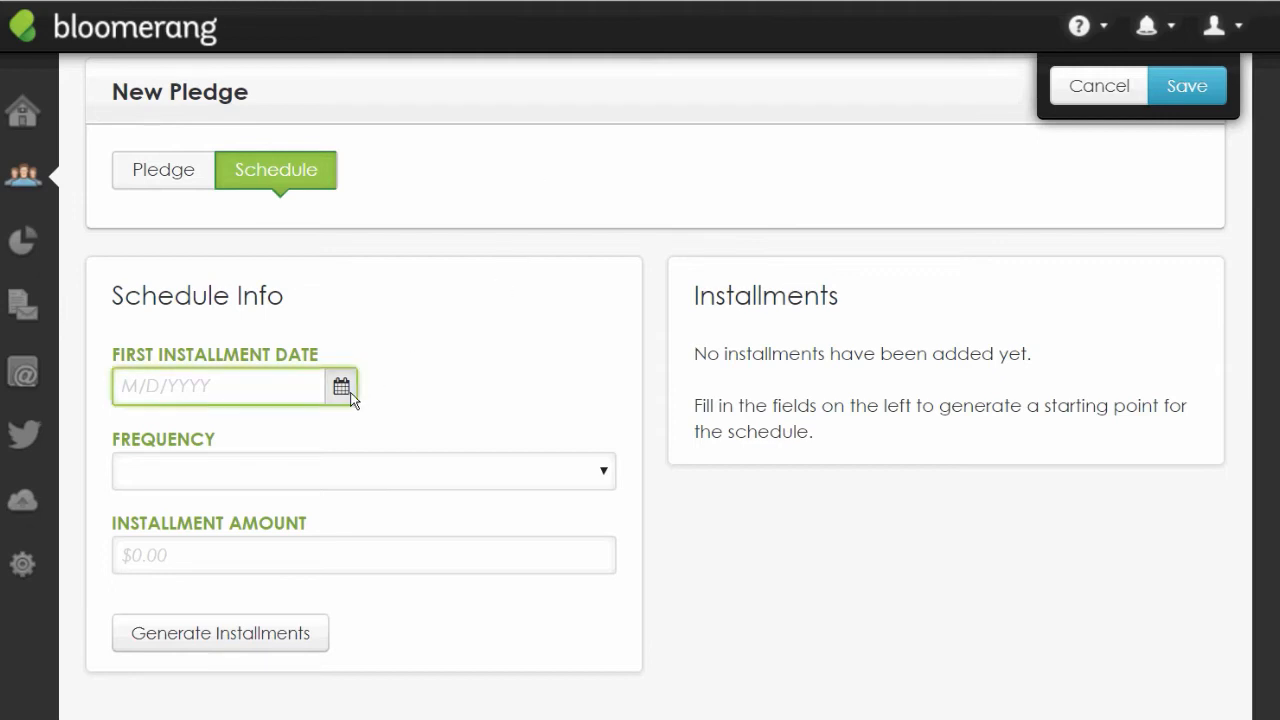
left_click(416, 430)
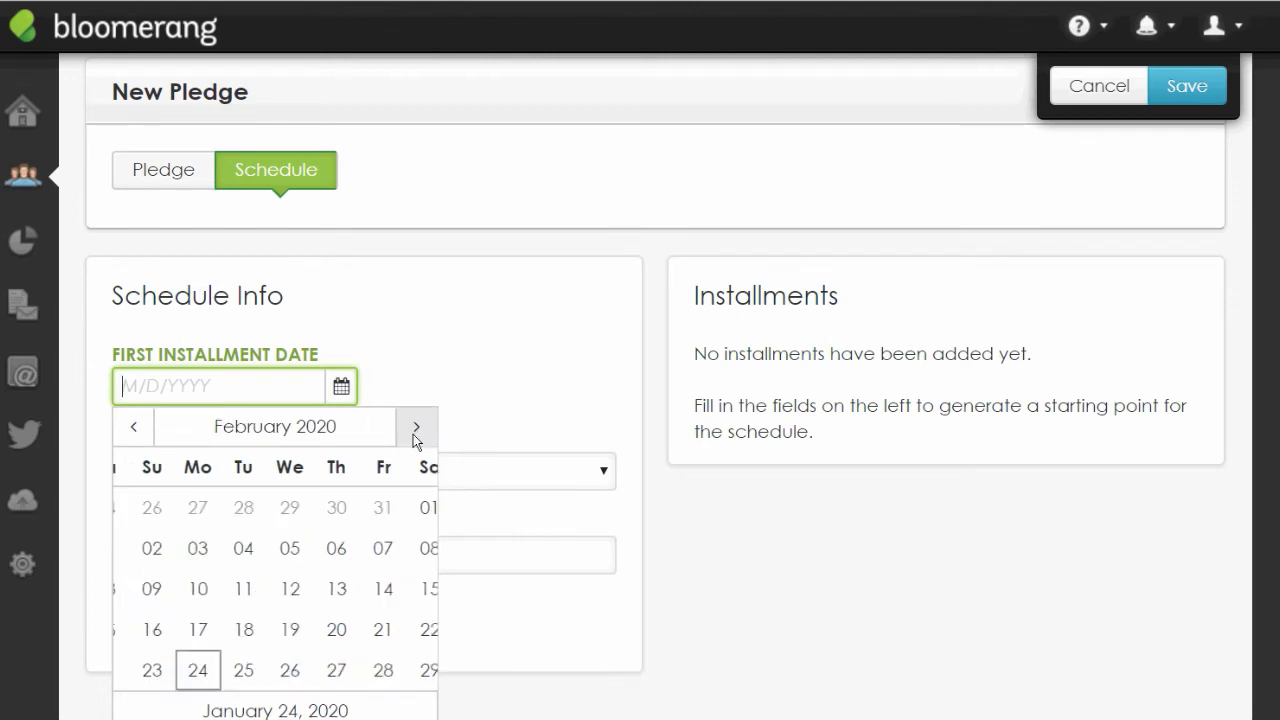
left_click(414, 595)
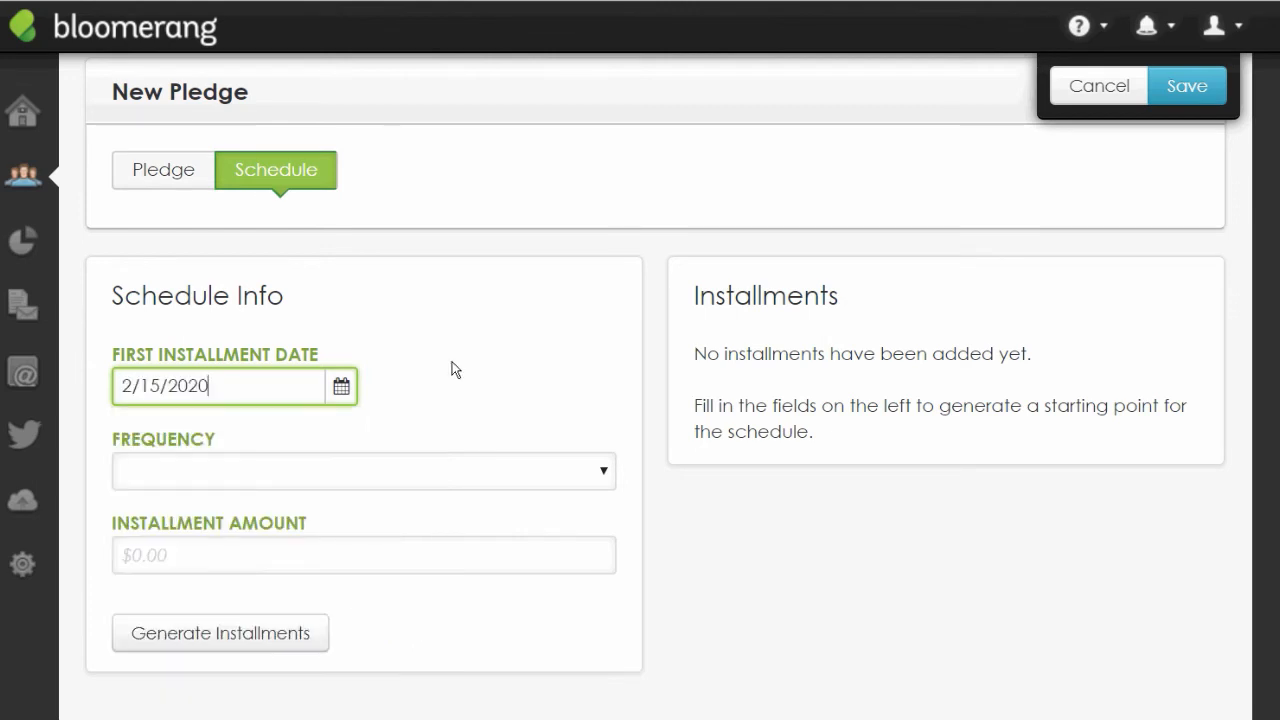
Set the frequency of the pledge installments to Monthly.
left_click(607, 477)
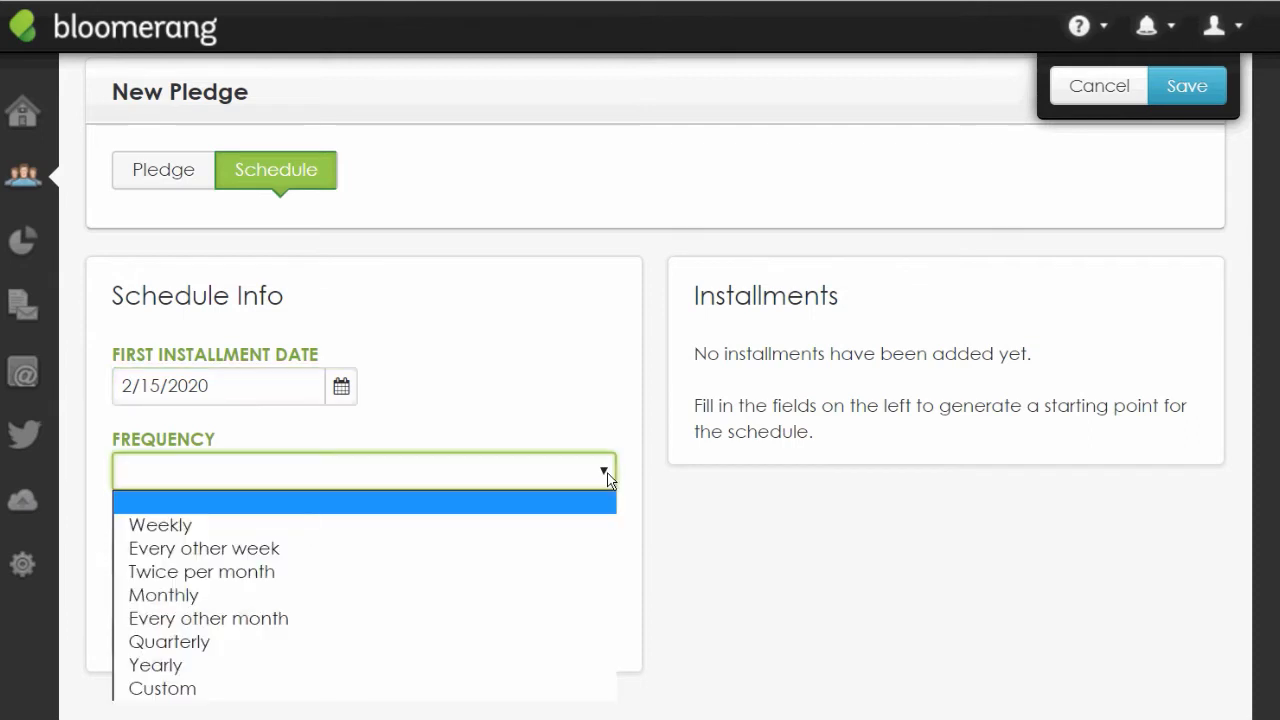
left_click(607, 477)
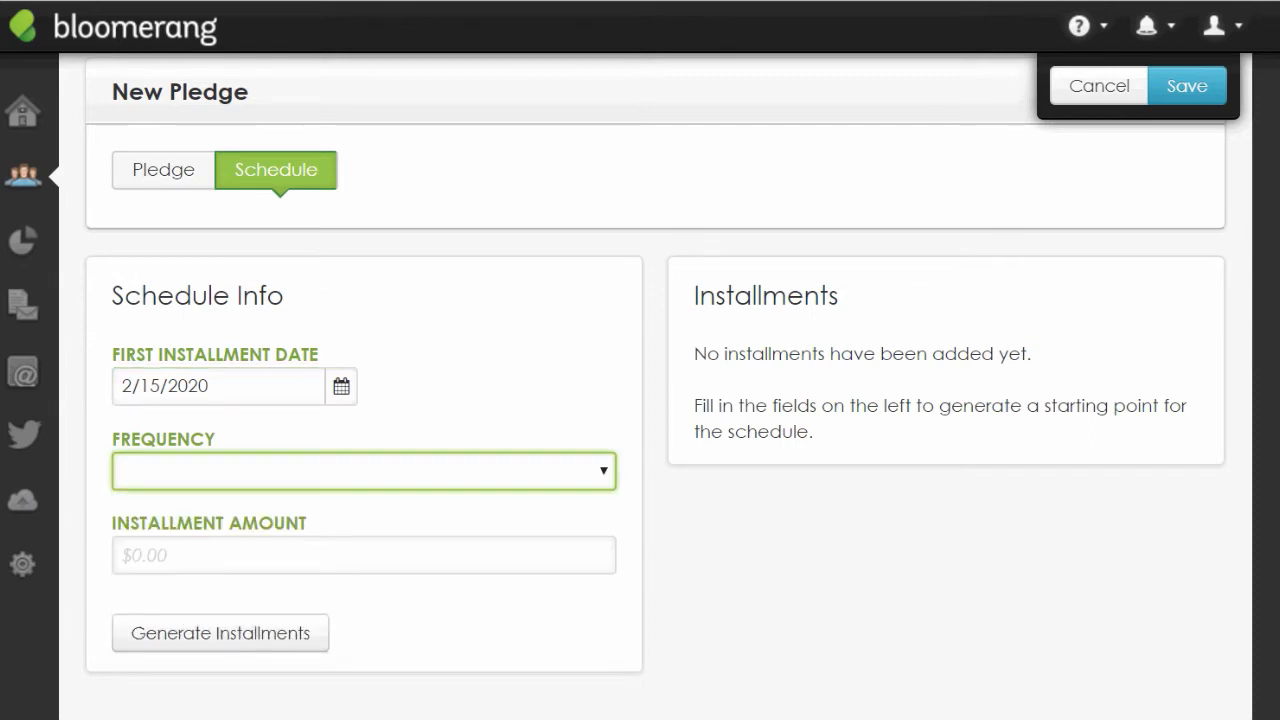
left_click(609, 470)
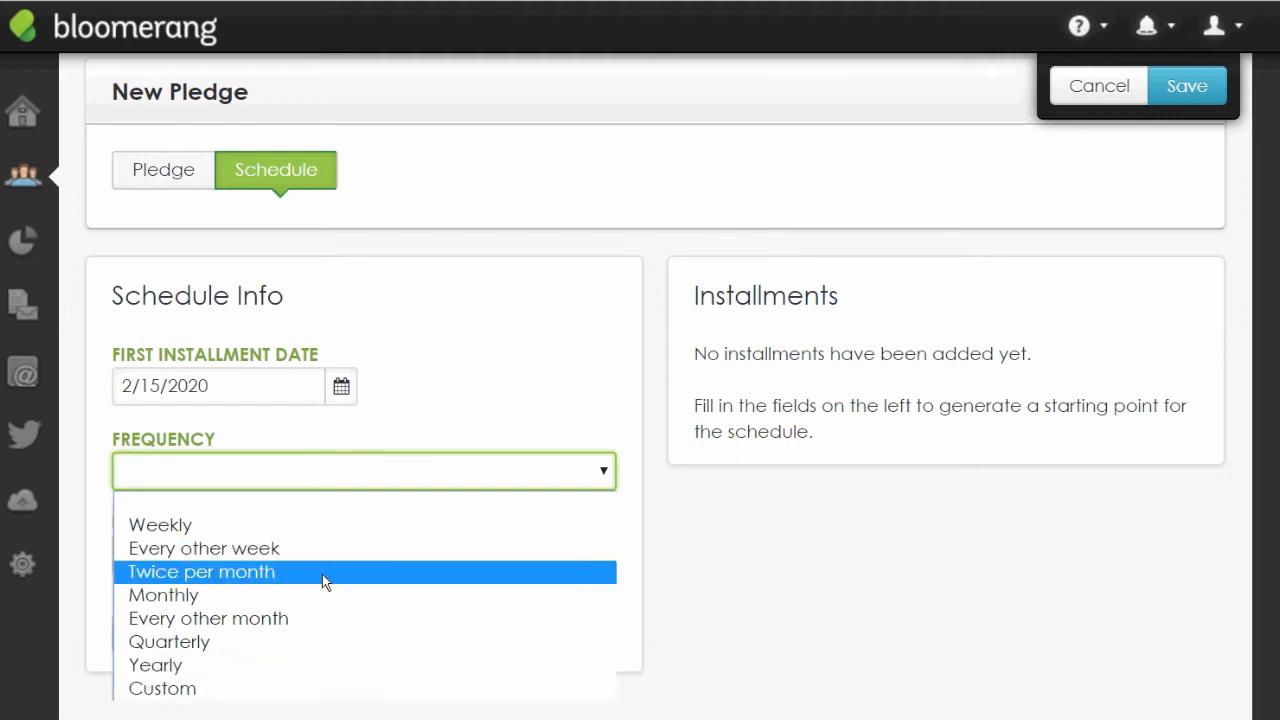
left_click(185, 605)
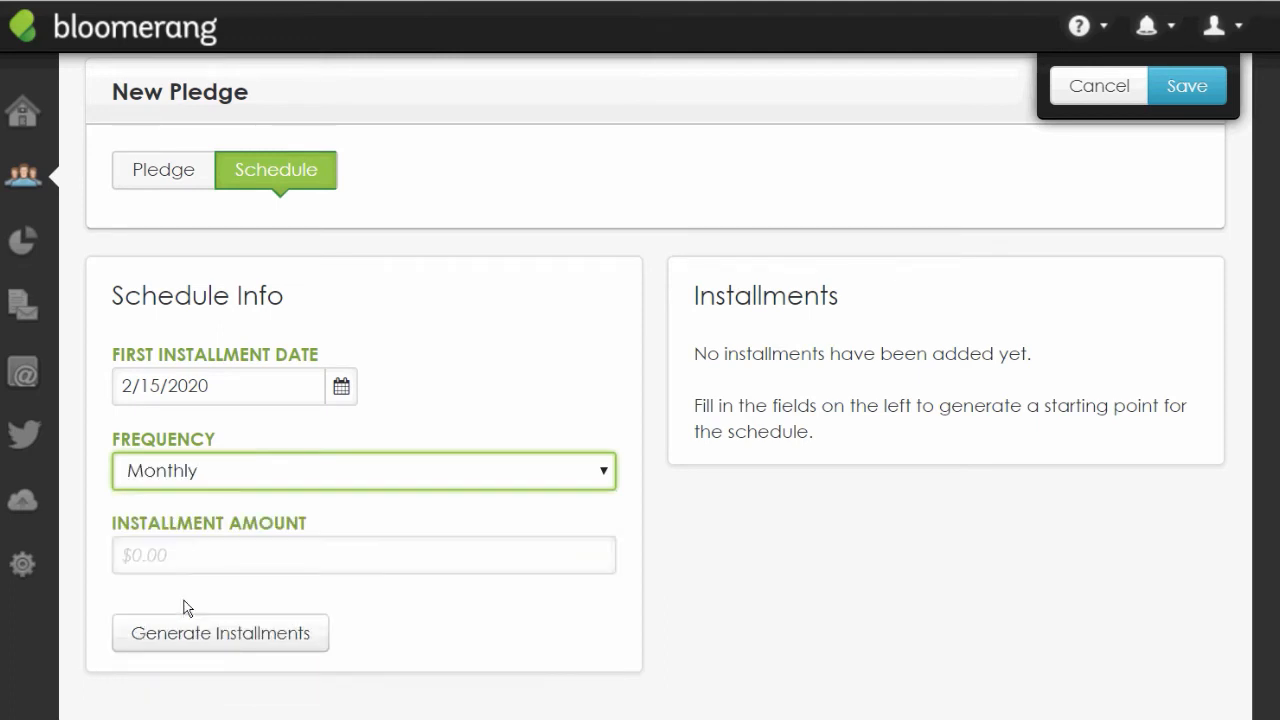
Set the installment amount to $100.00 and generate the pledge's installments.
left_click(243, 545)
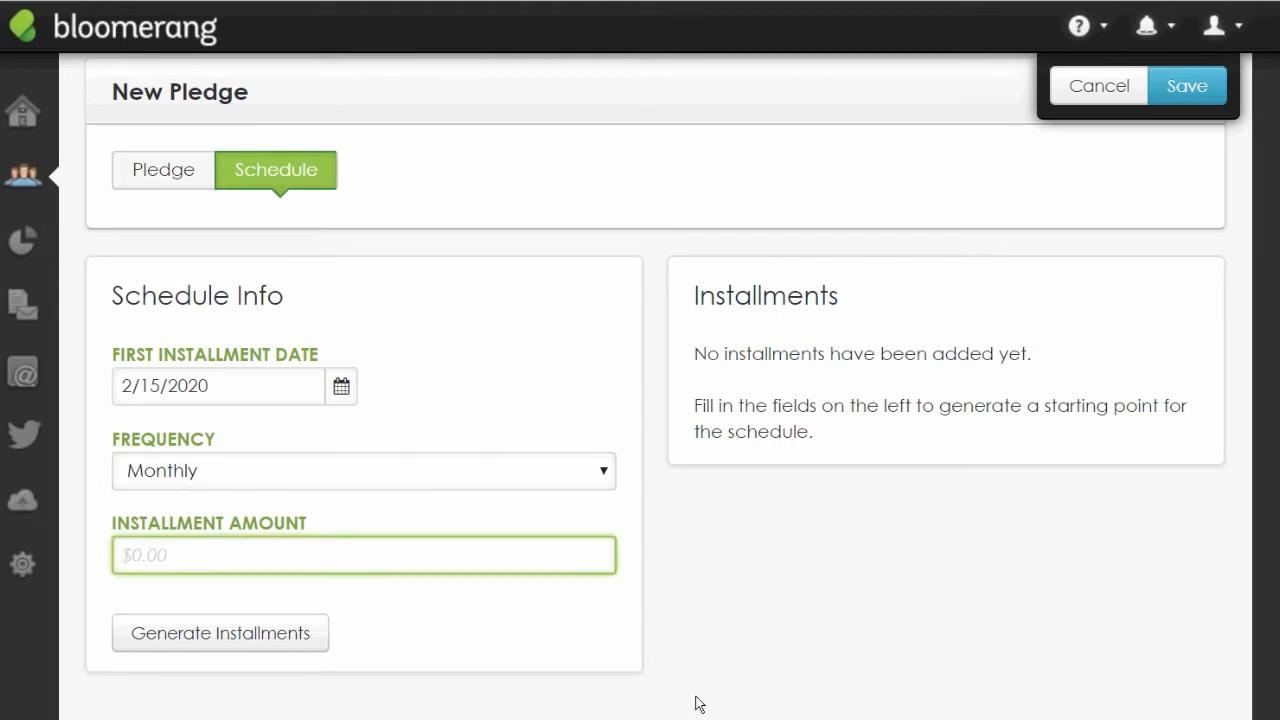
type("100.00")
left_click(833, 569)
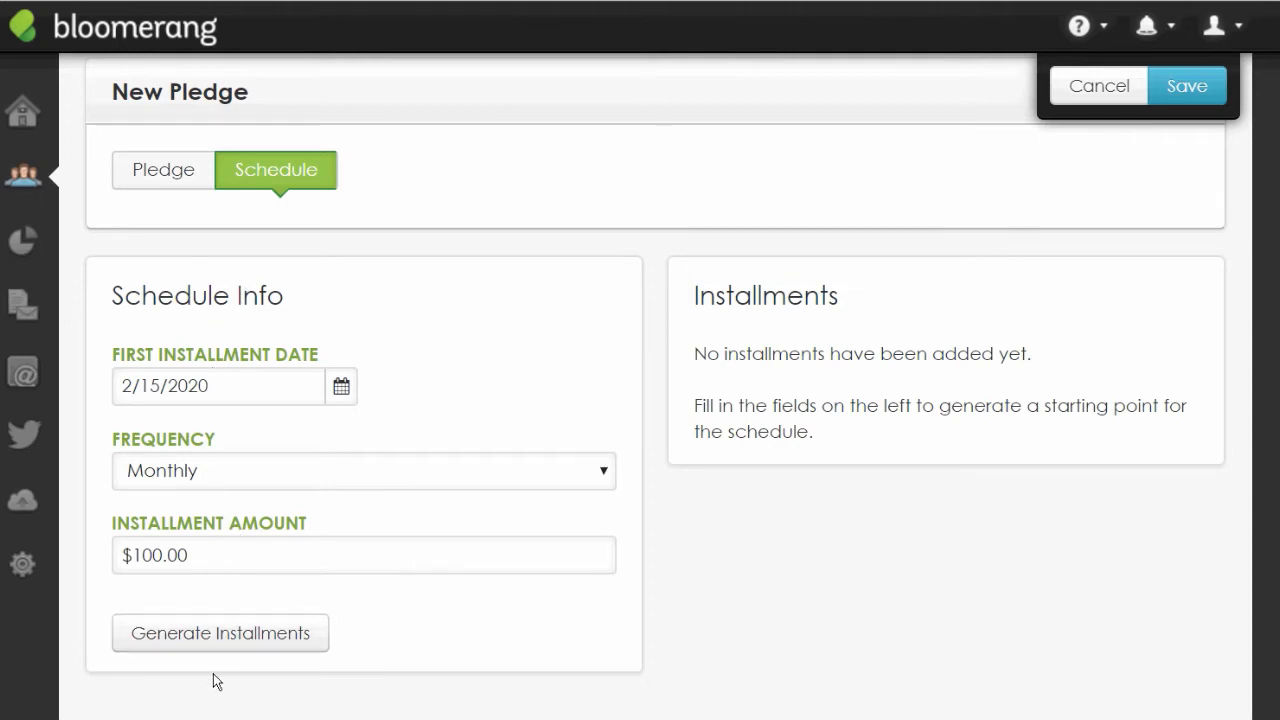
left_click(211, 647)
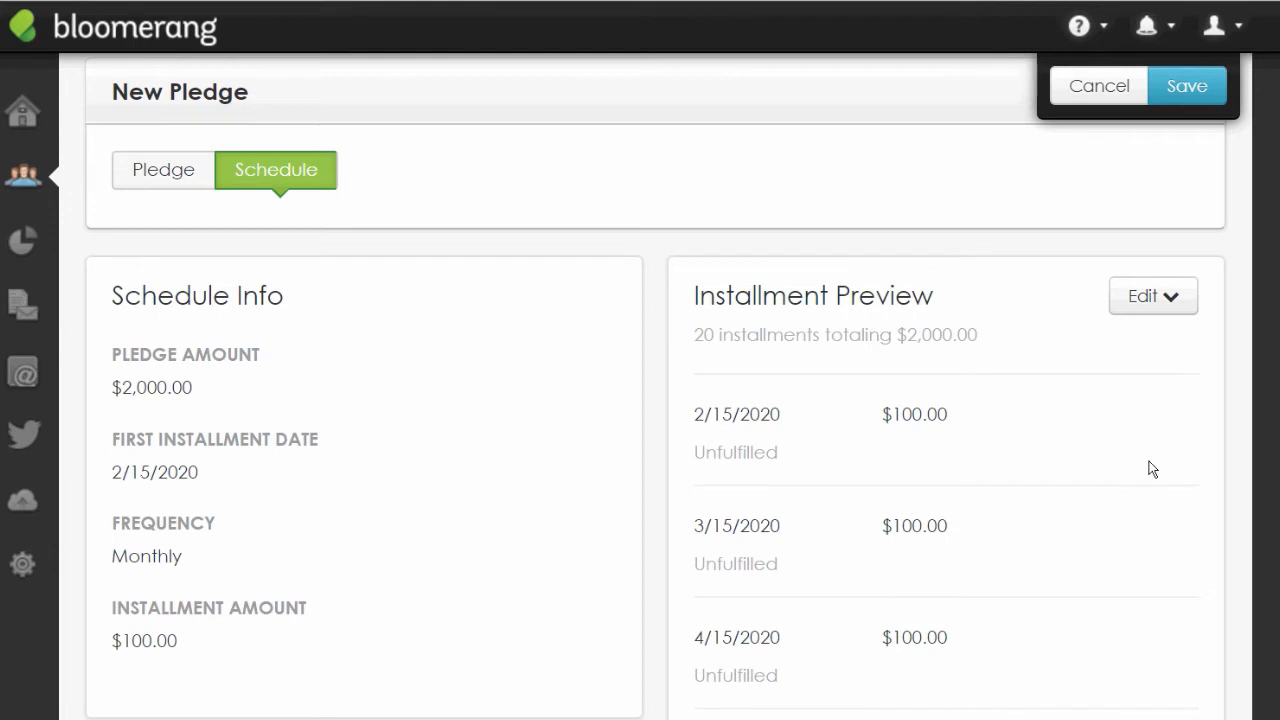
Review the generated installment preview through its last entry and save the new pledge.
scroll(1152, 468, "down", 2)
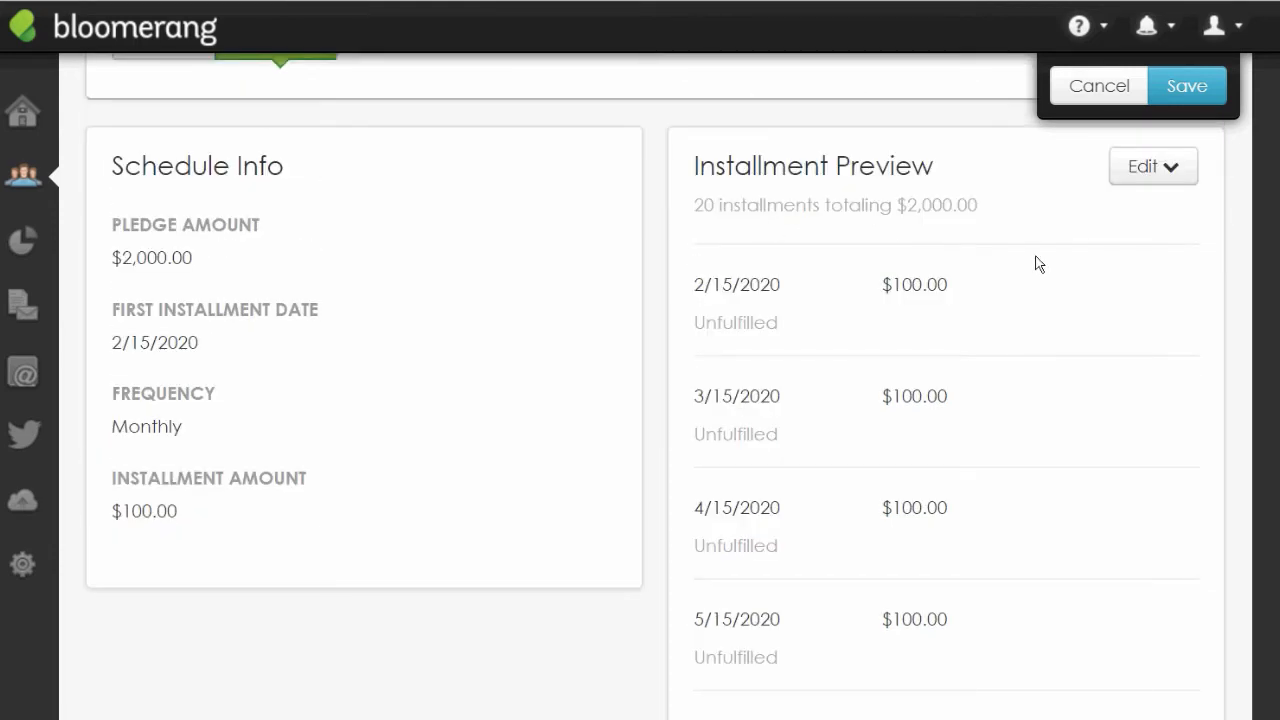
scroll(1031, 334, "down", 10)
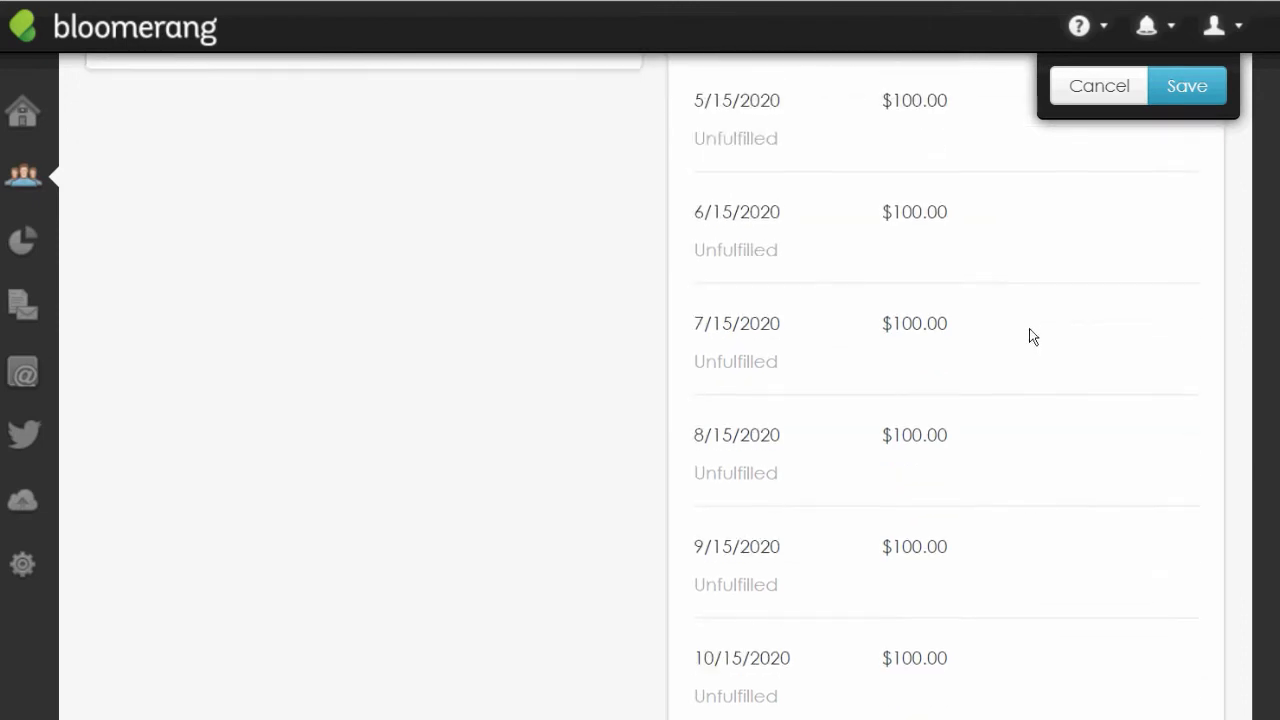
scroll(1031, 340, "down", 8)
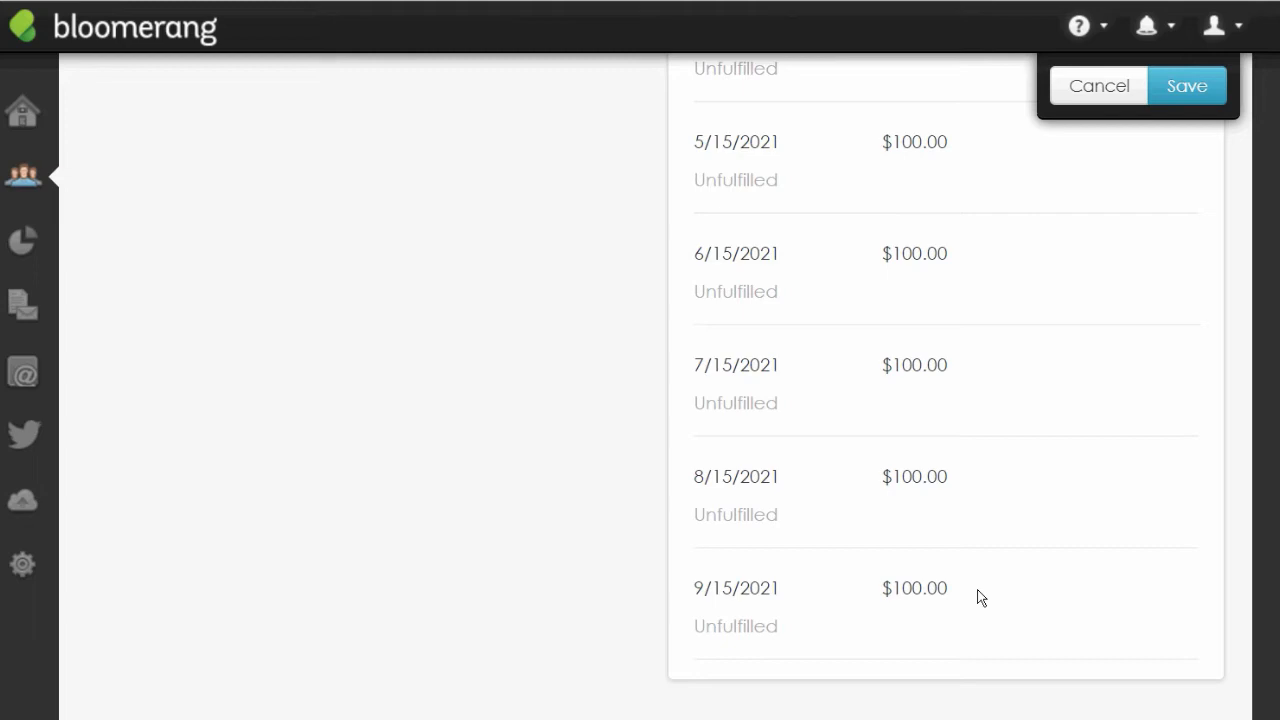
scroll(980, 597, "up", 15)
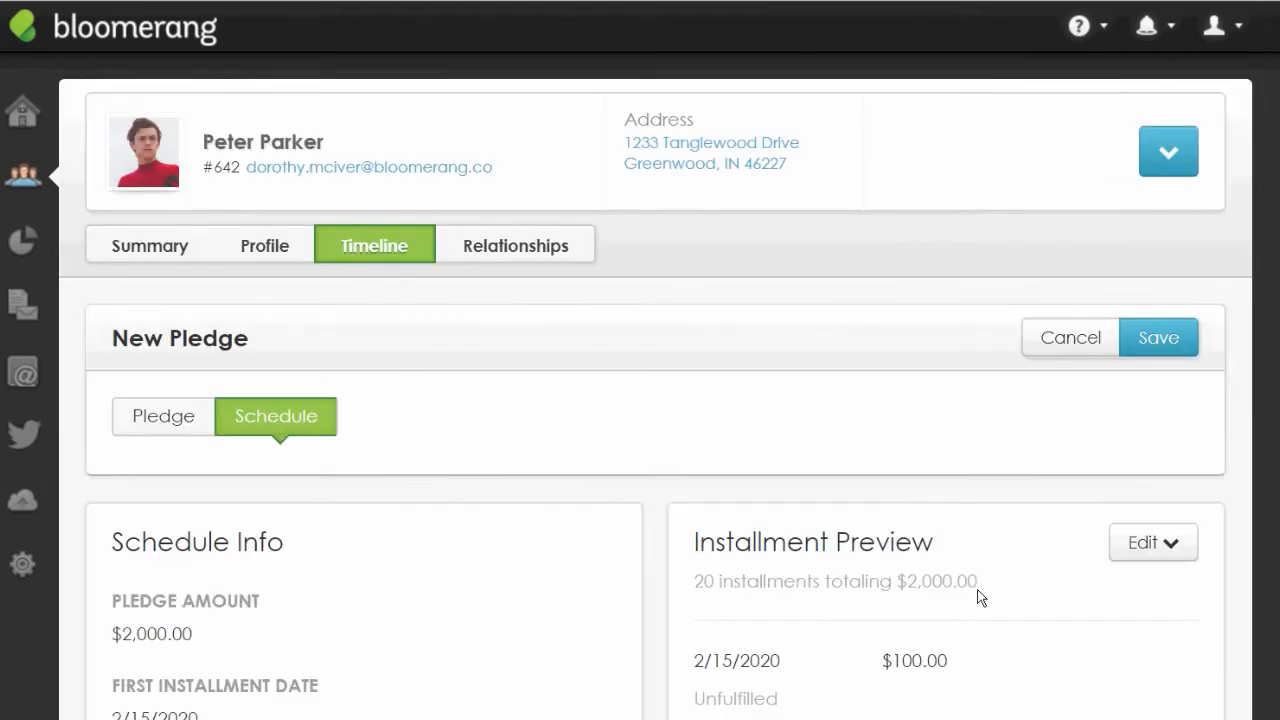
scroll(980, 597, "down", 2)
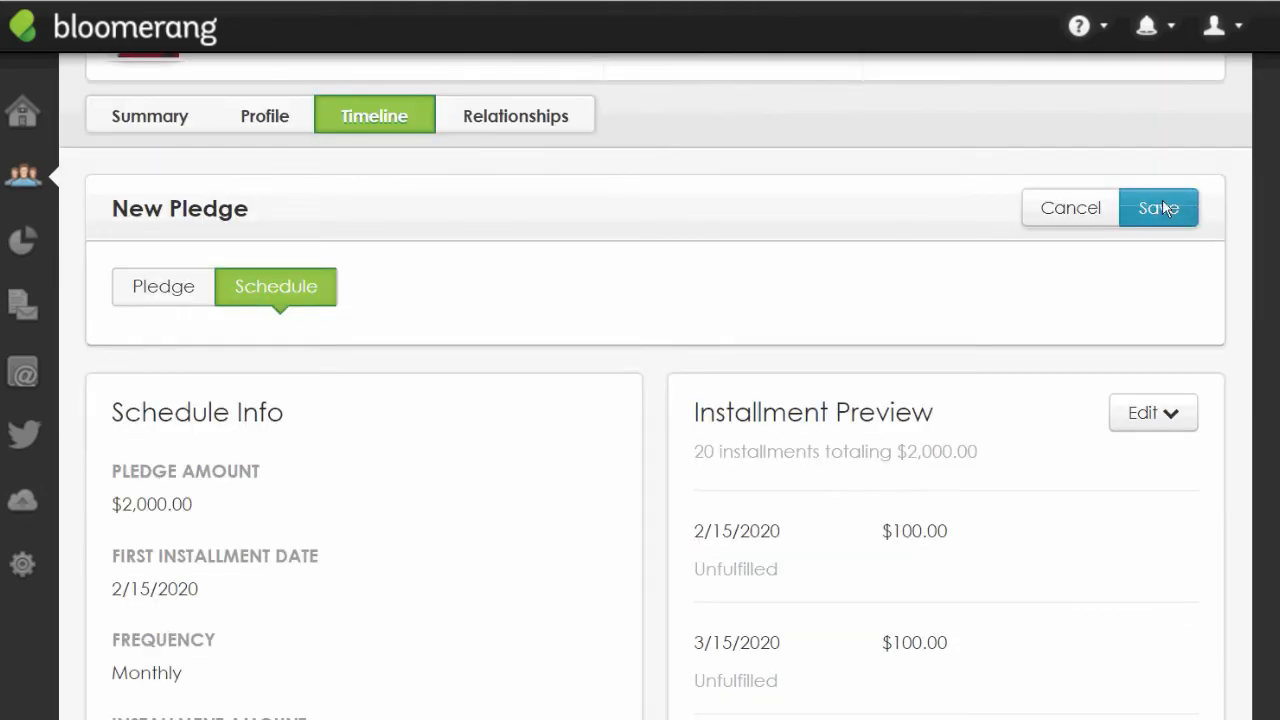
left_click(1159, 207)
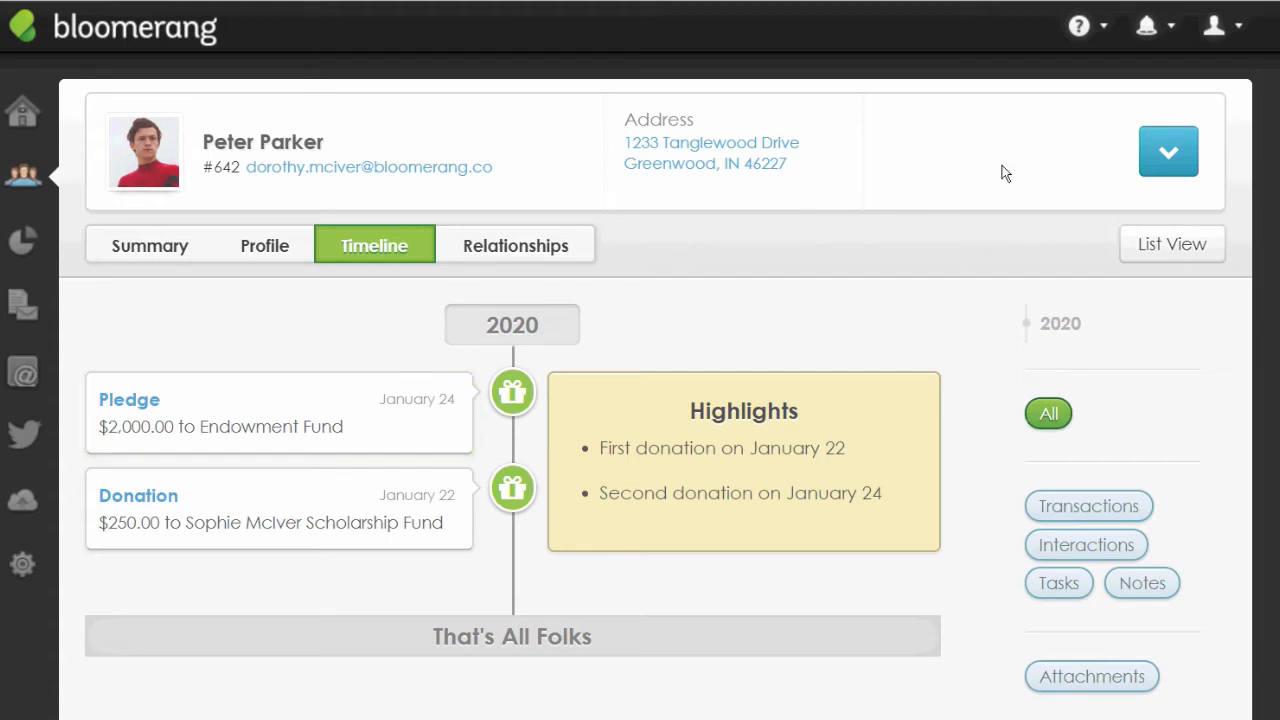
Start a new donation for the constituent and create it as a pledge payment on the 2/15/2020 installment.
left_click(1168, 151)
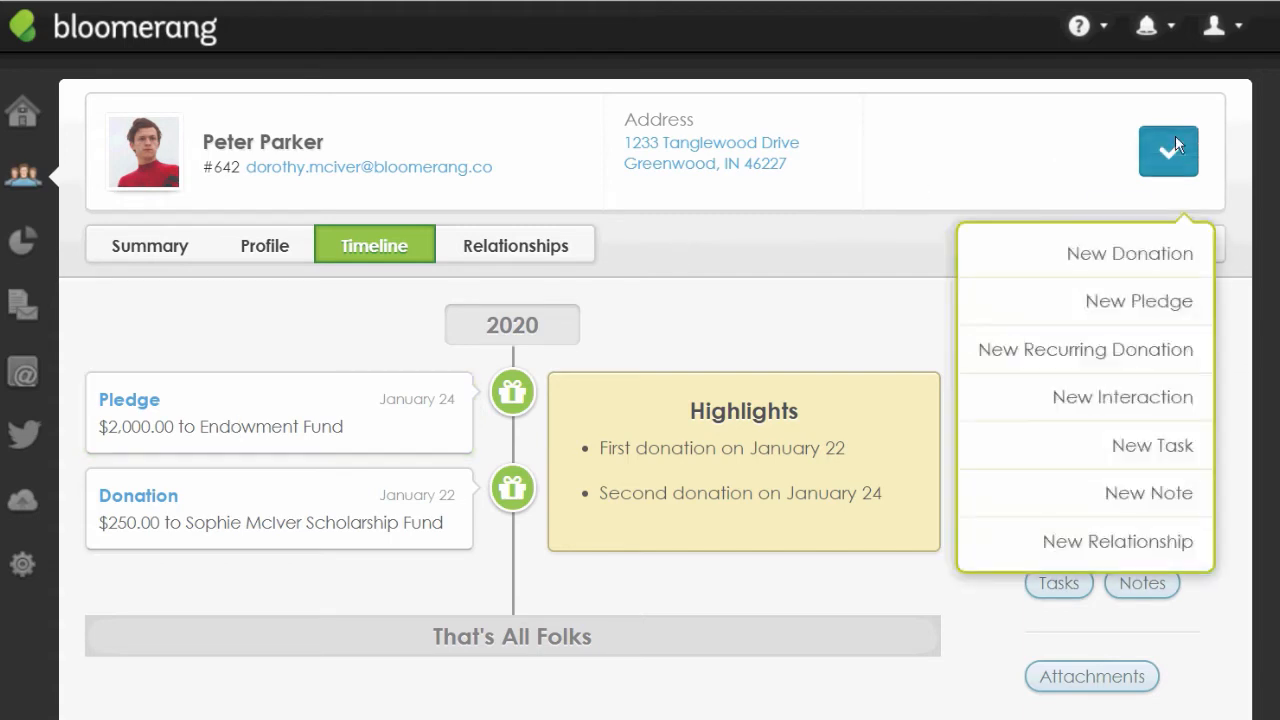
left_click(1127, 260)
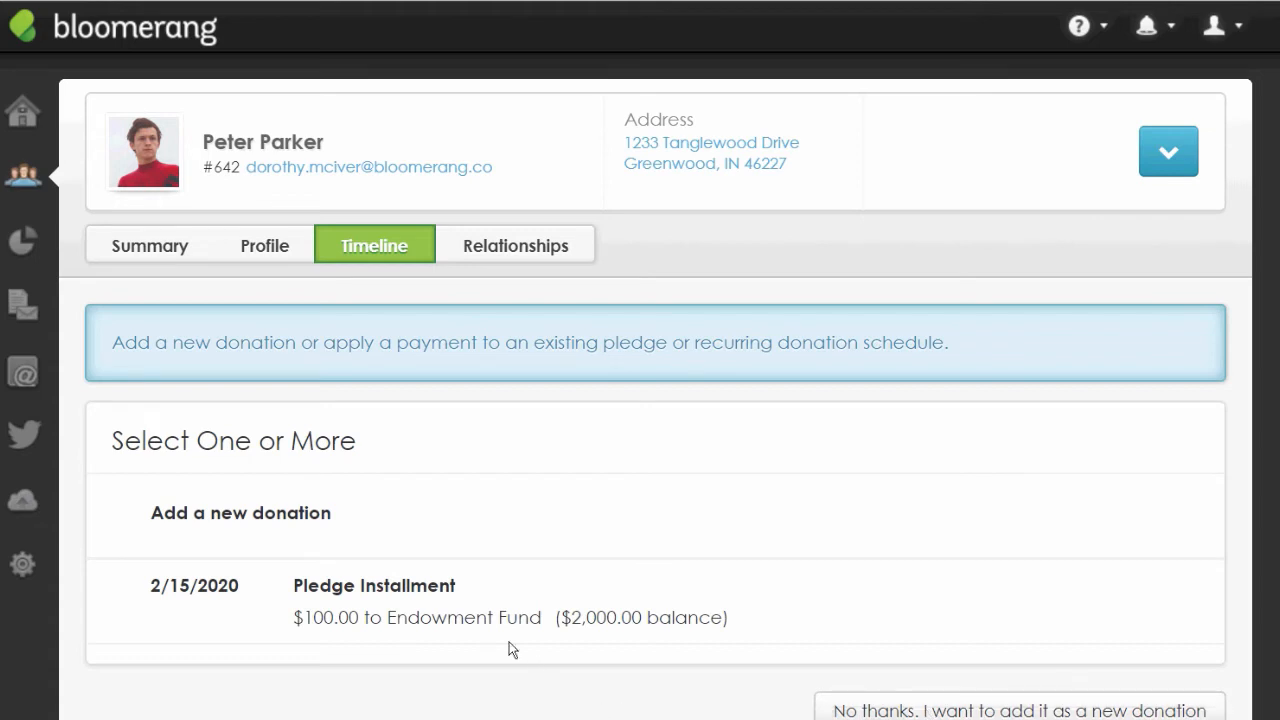
left_click(378, 610)
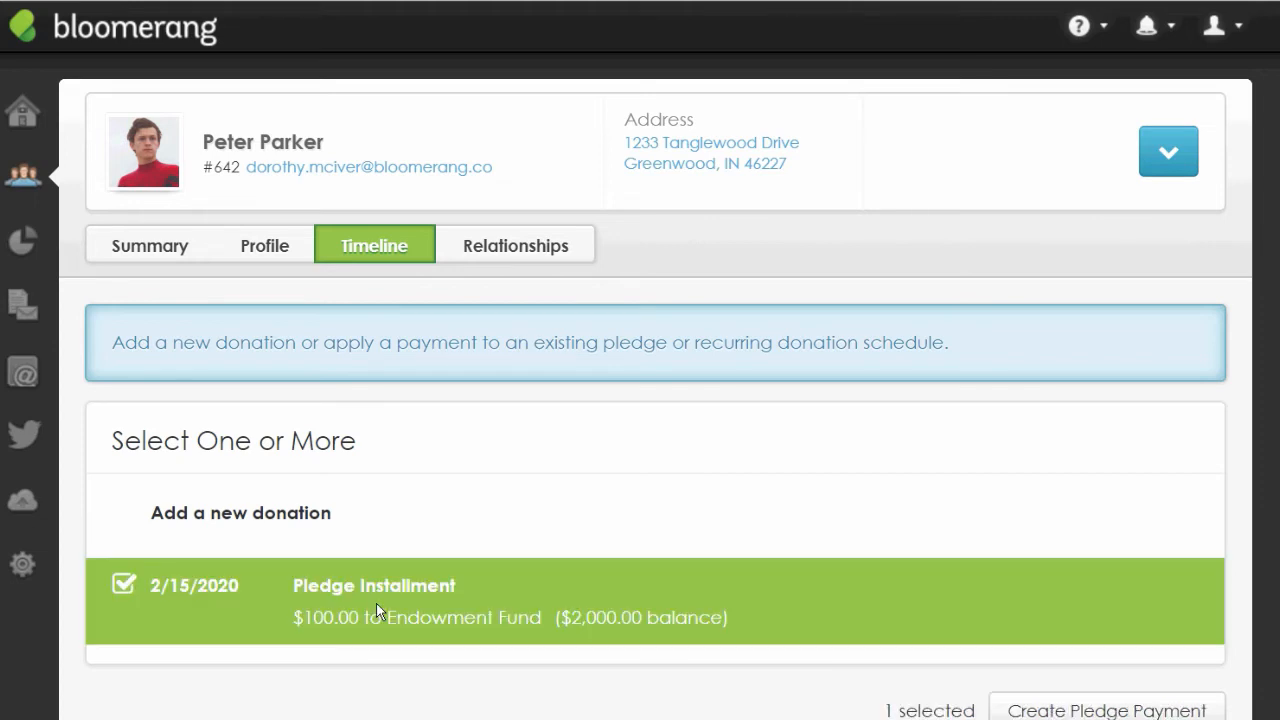
left_click(1052, 710)
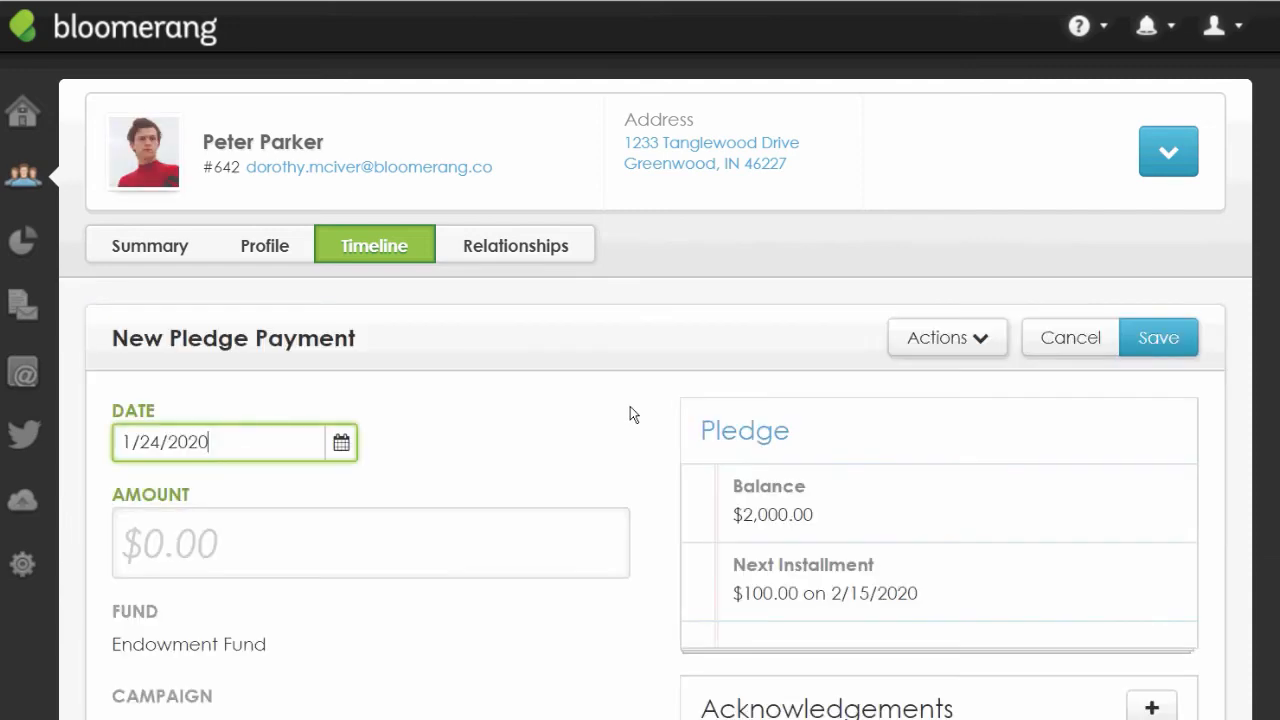
Set the pledge payment's amount to $100.00.
scroll(480, 415, "down", 1)
left_click(327, 418)
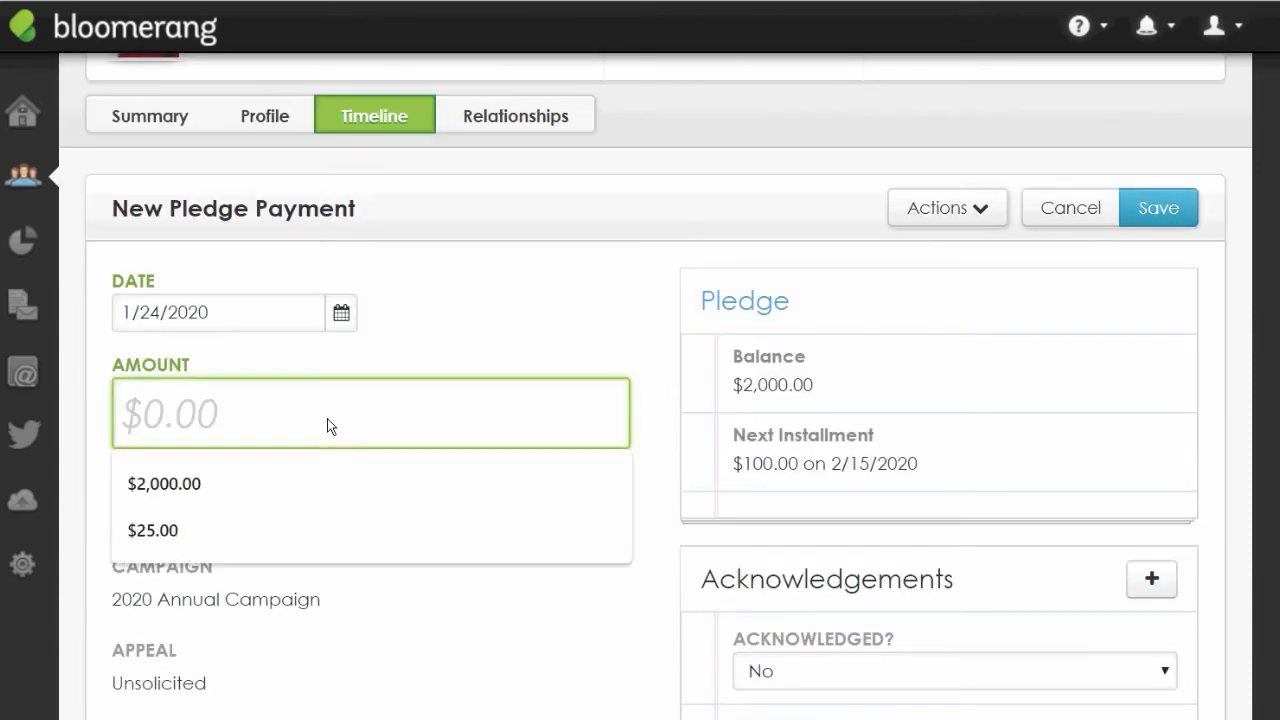
type("100")
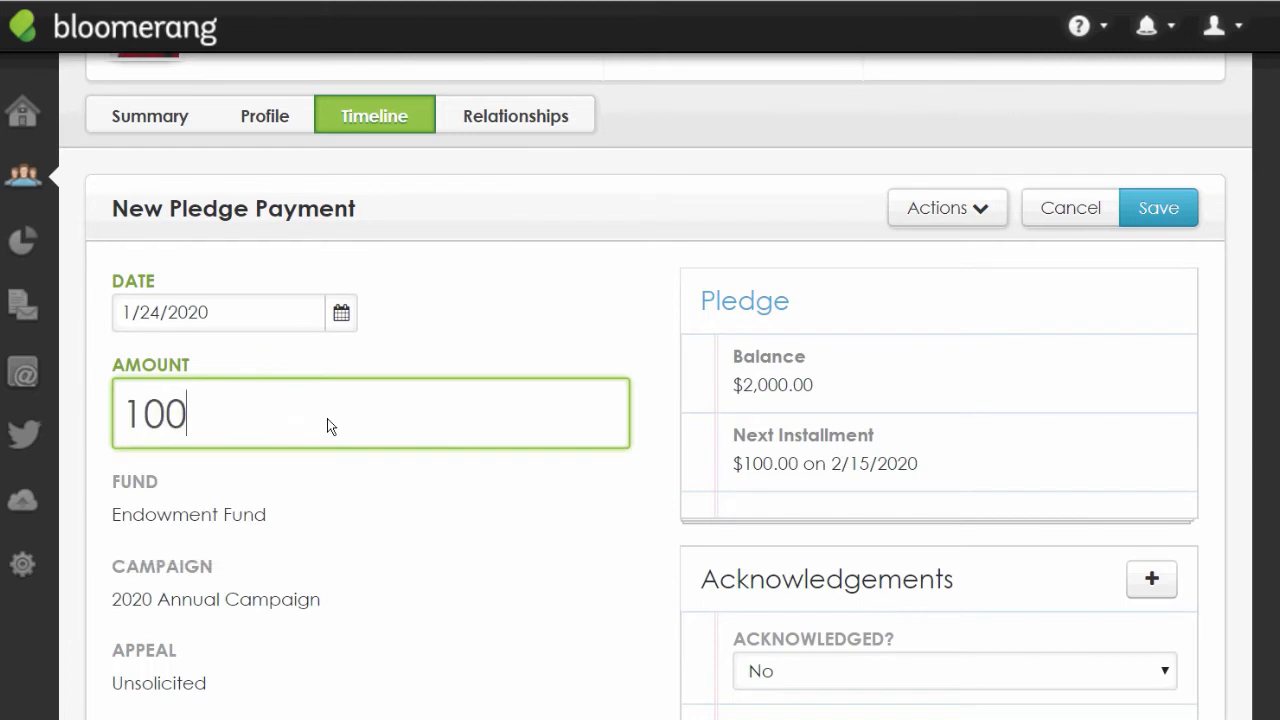
type(".00")
left_click(488, 323)
Choose Check as the payment method and save the pledge payment.
scroll(360, 467, "down", 1)
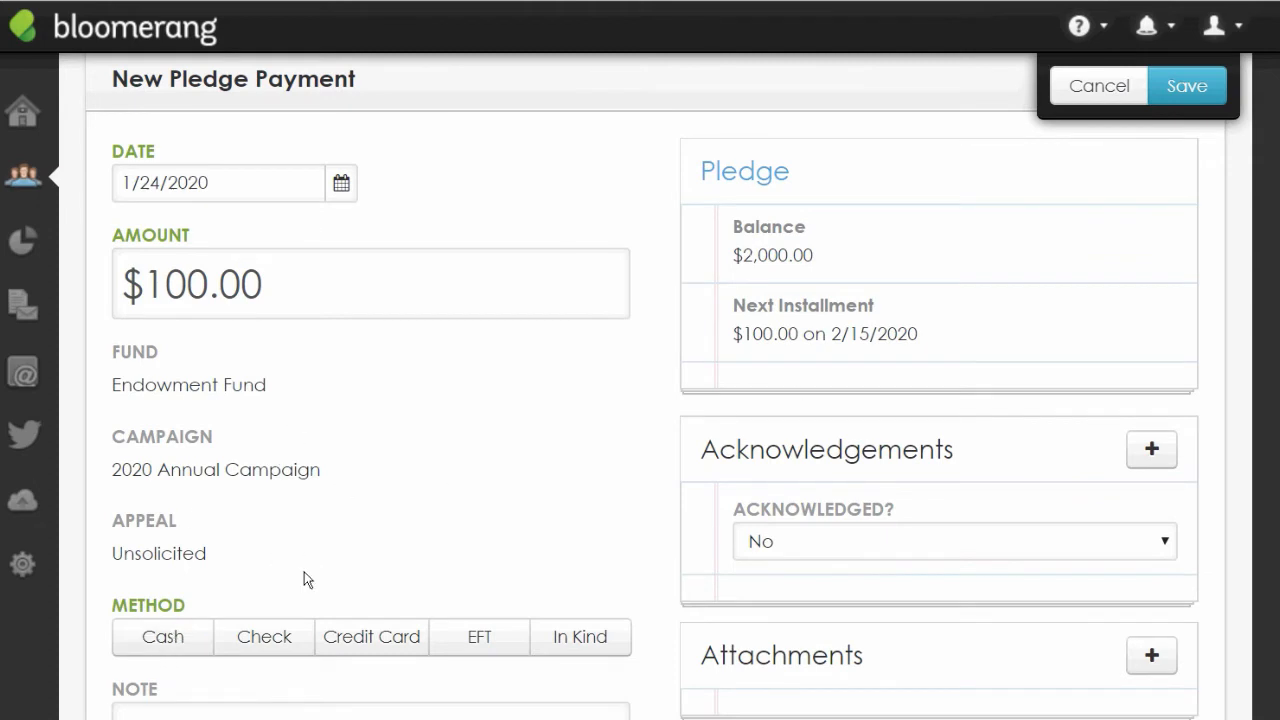
left_click(252, 645)
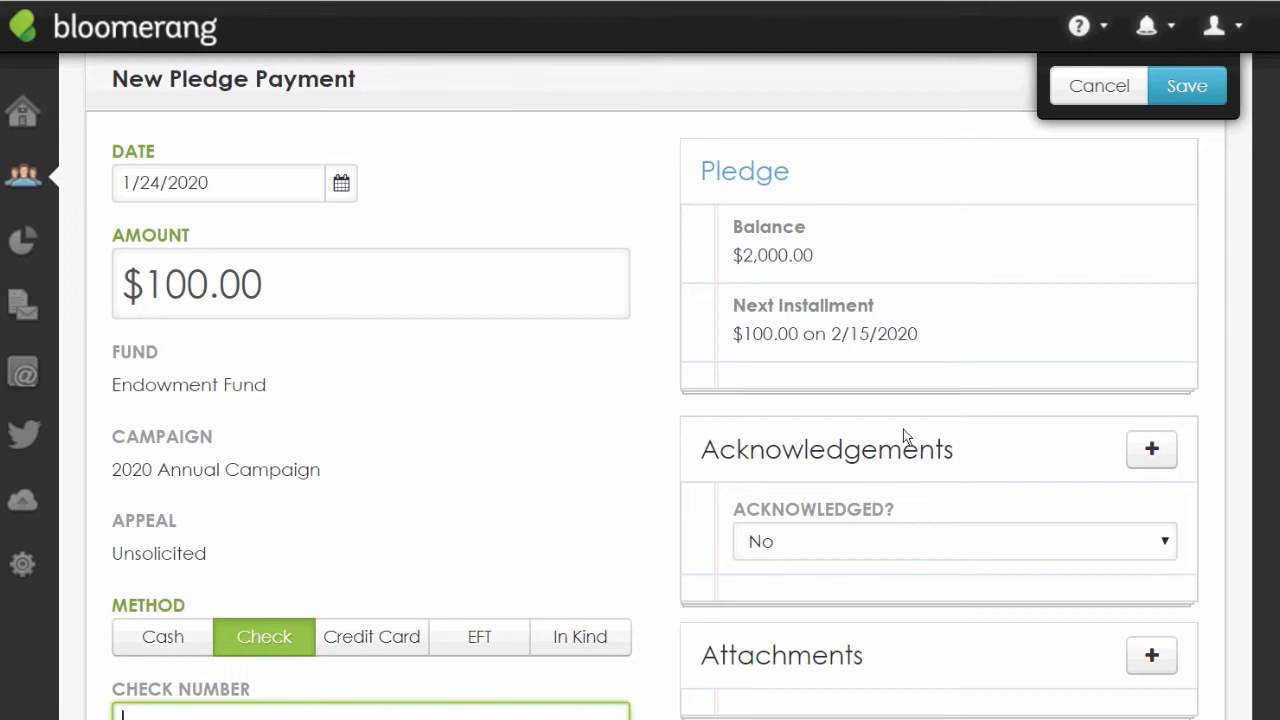
scroll(905, 437, "down", 2)
scroll(905, 437, "up", 2)
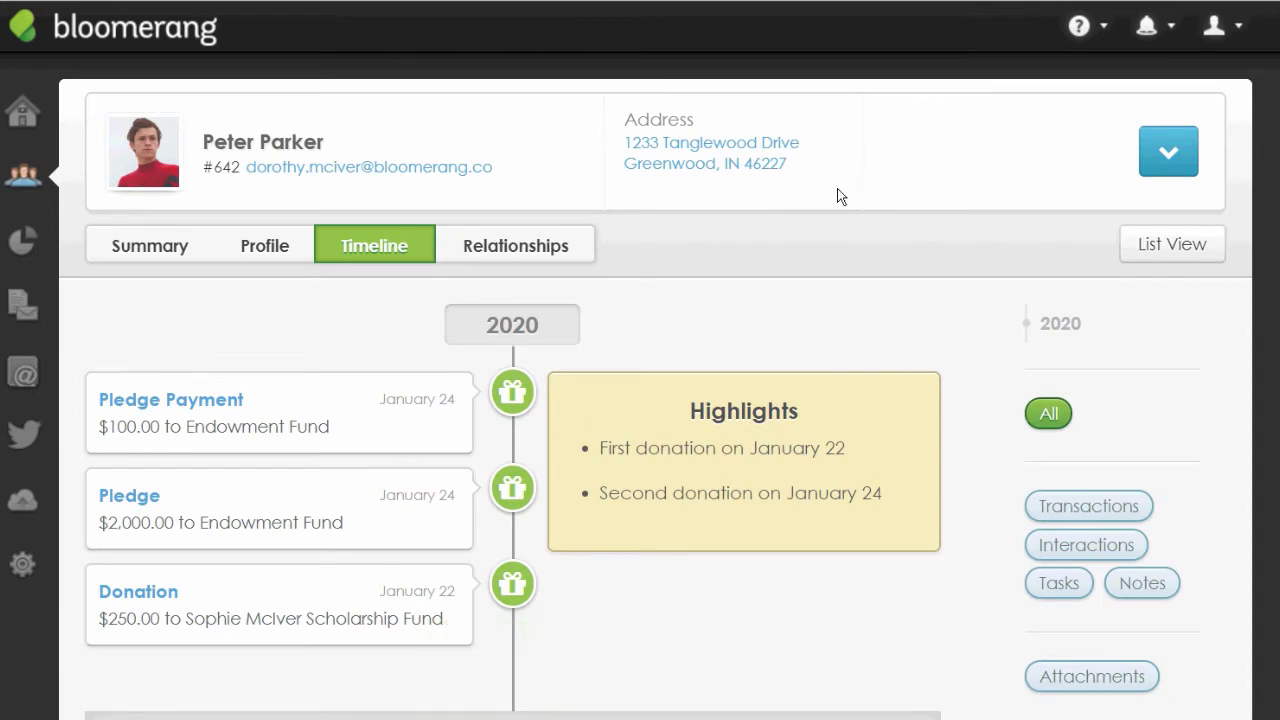
Open the $2,000.00 Endowment Fund pledge from the constituent's timeline.
left_click(1165, 169)
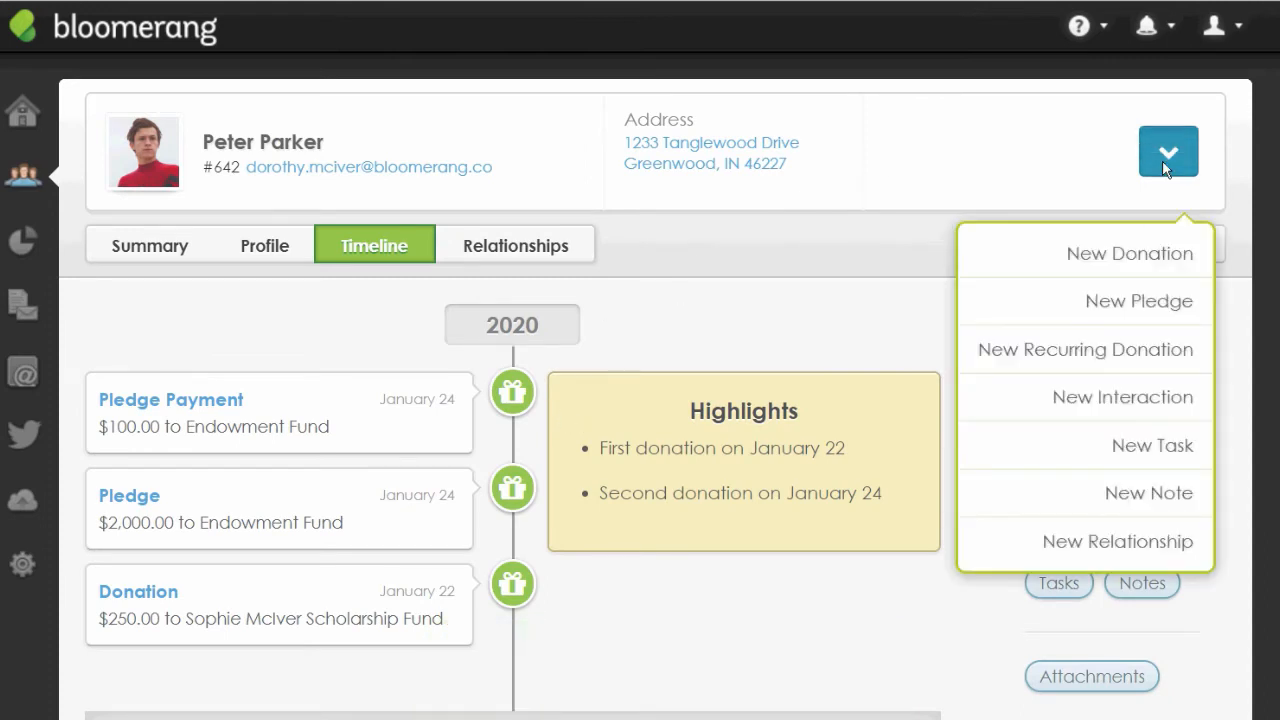
left_click(794, 292)
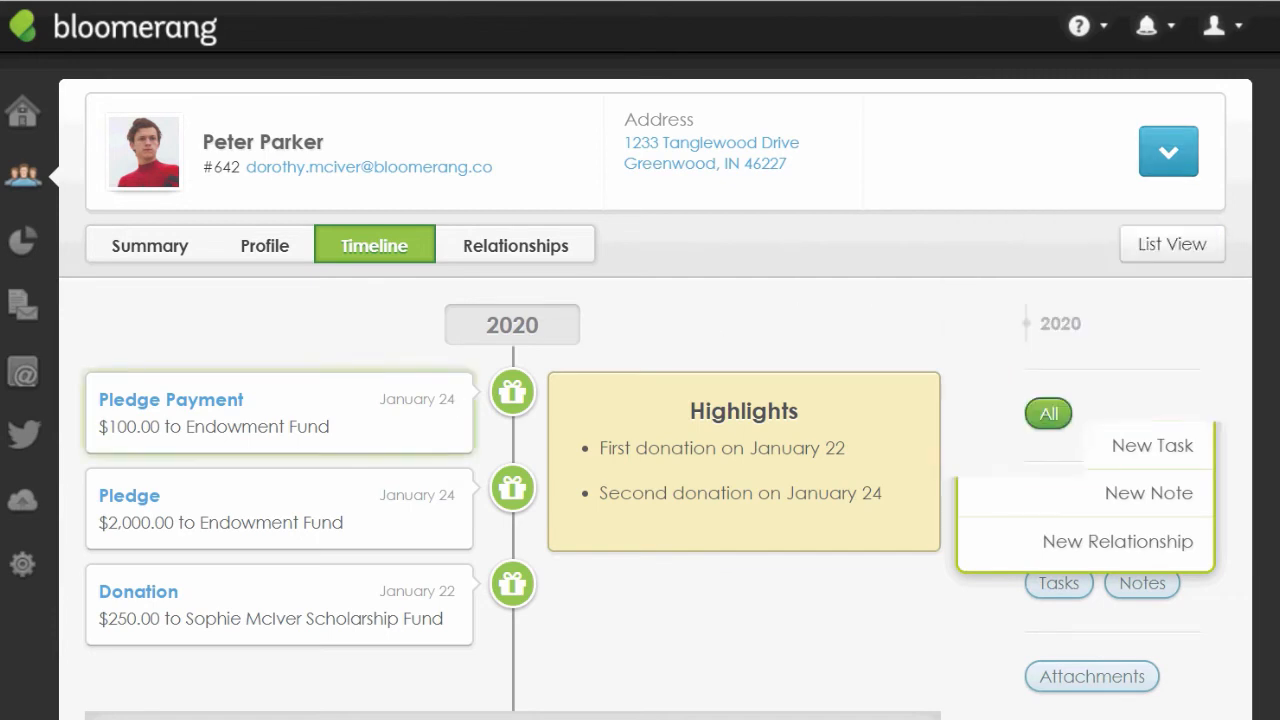
left_click(222, 515)
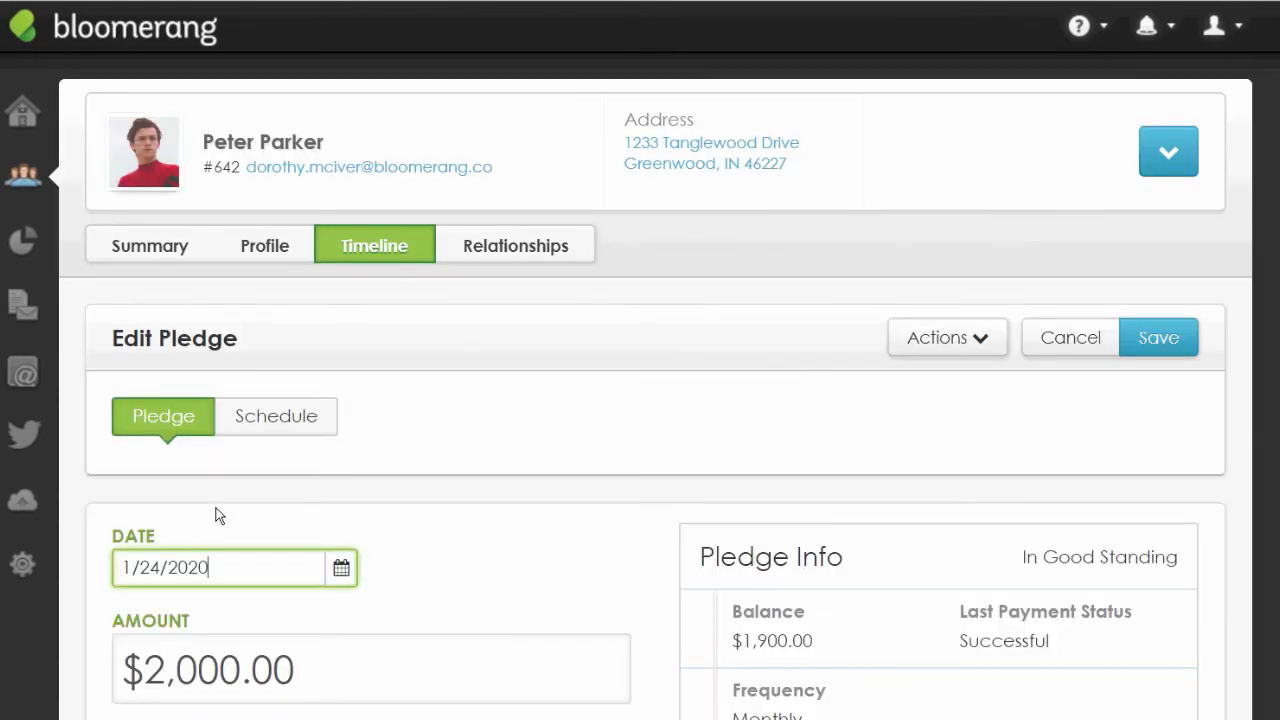
Look over the actions offered for the pledge and for the constituent, and close the pledge without saving.
left_click(991, 340)
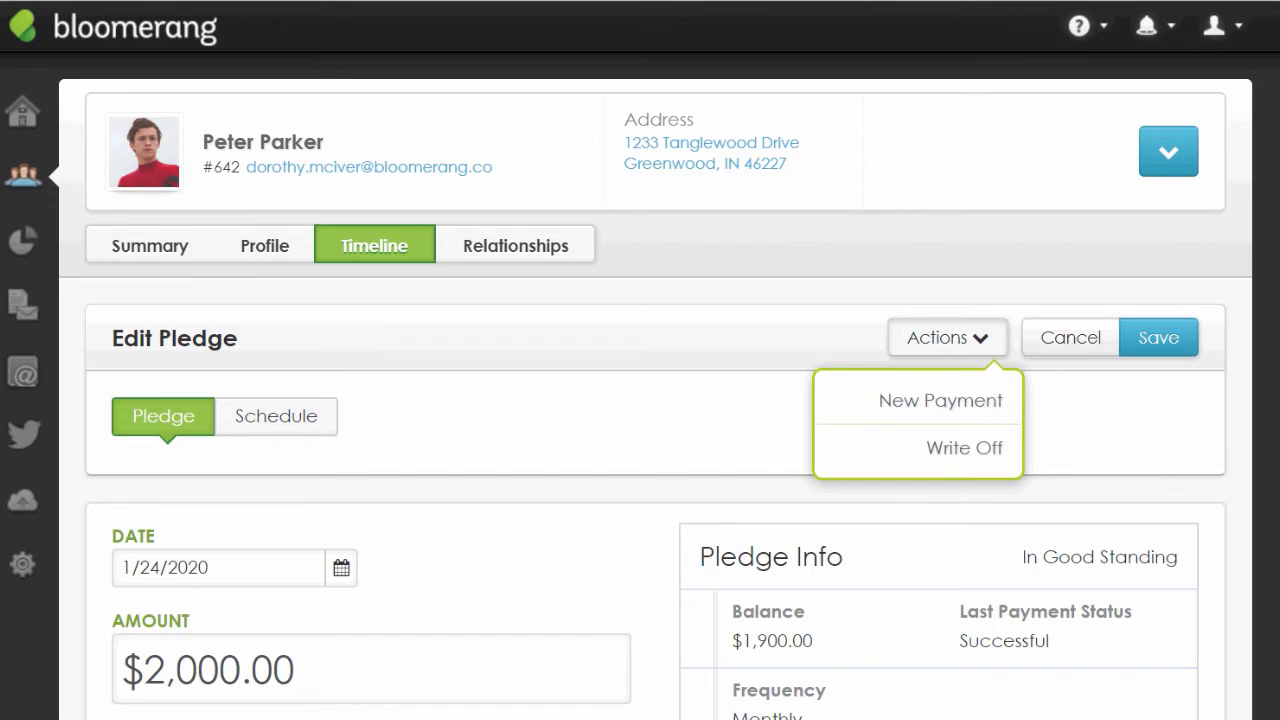
left_click(1168, 153)
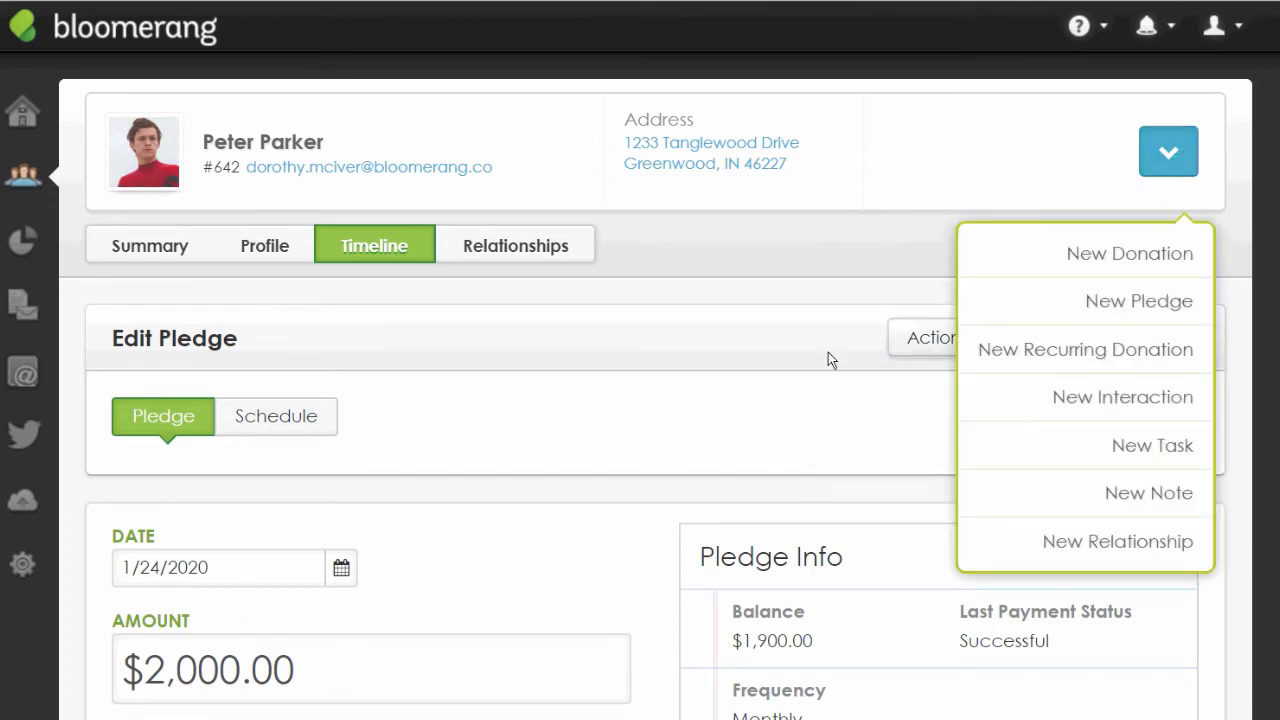
left_click(449, 518)
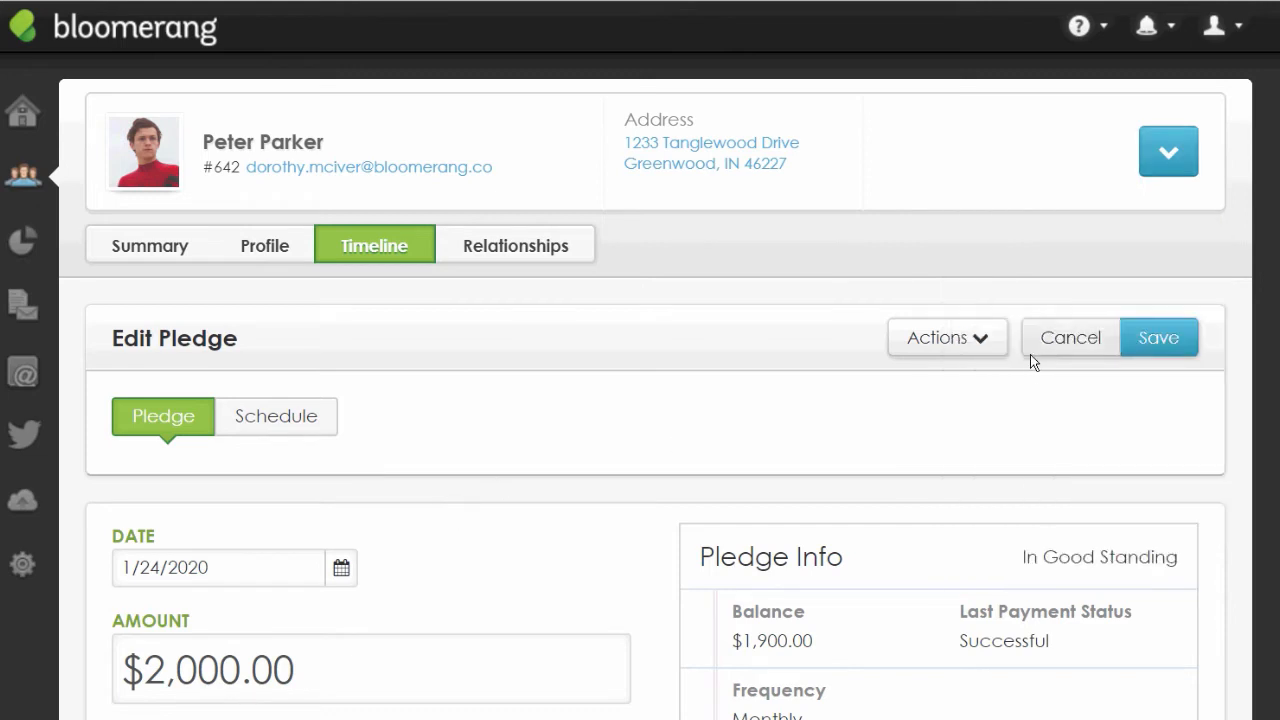
left_click(980, 340)
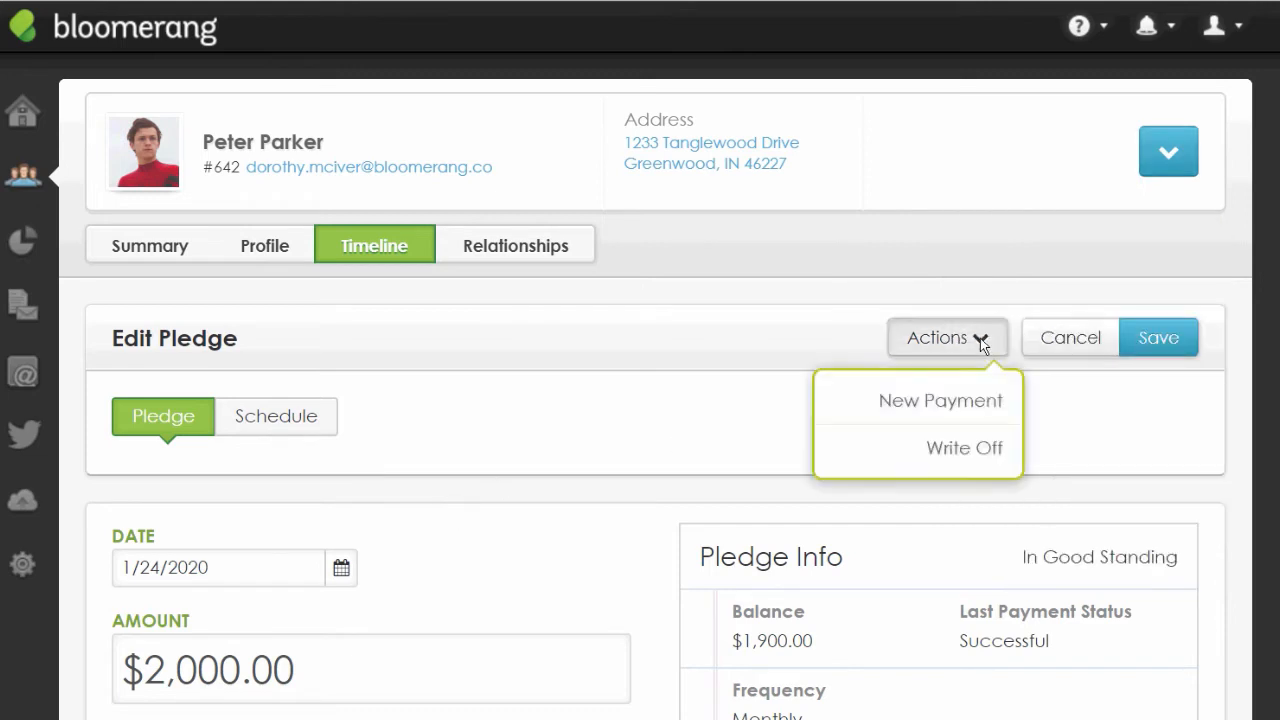
left_click(1272, 395)
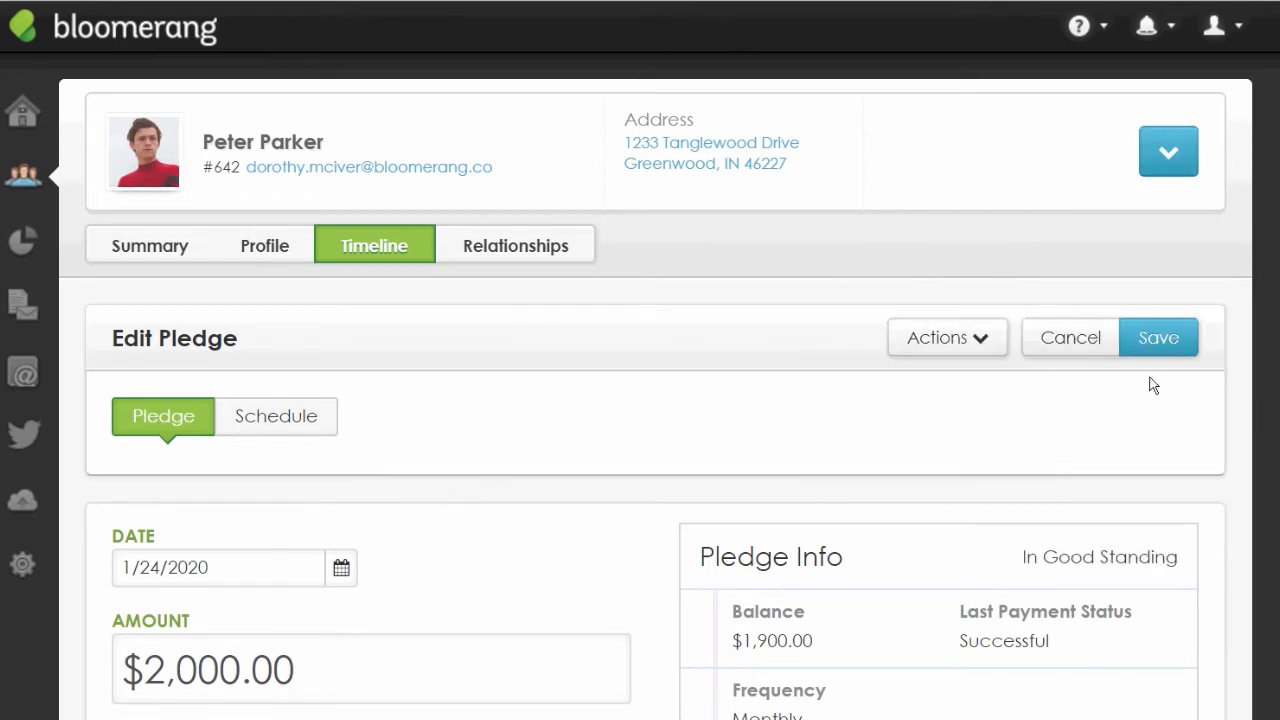
left_click(1076, 351)
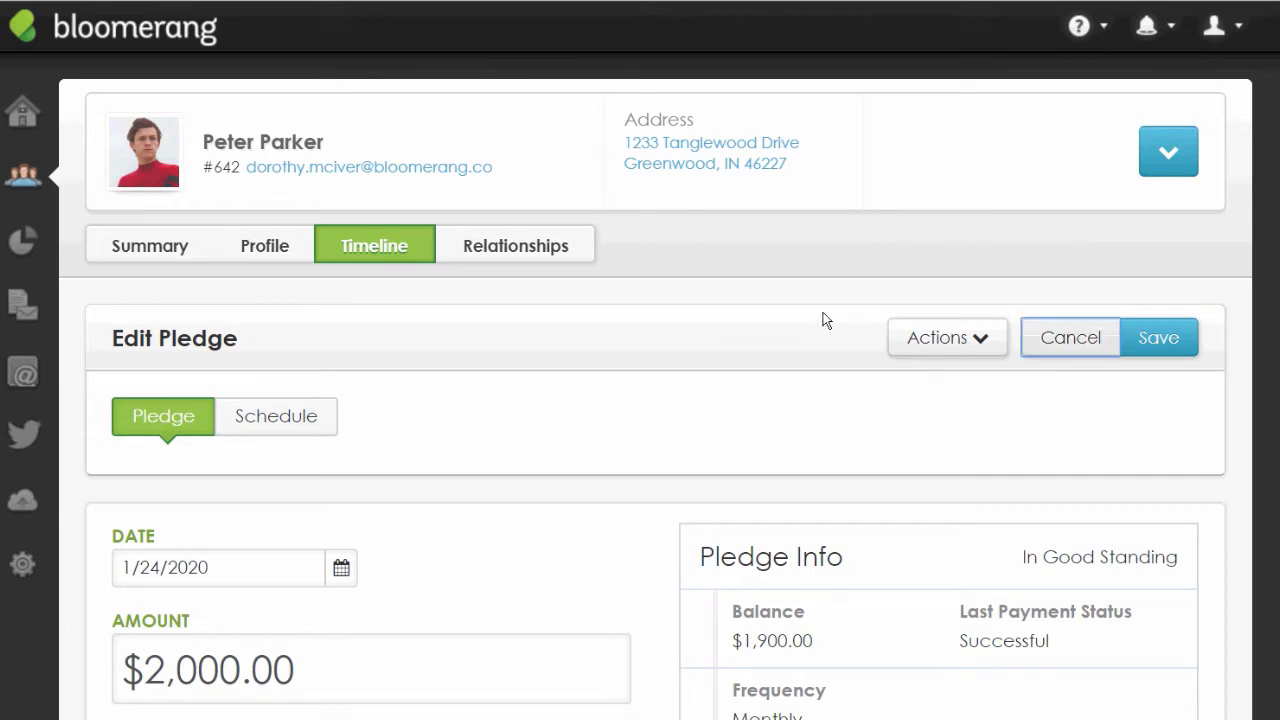
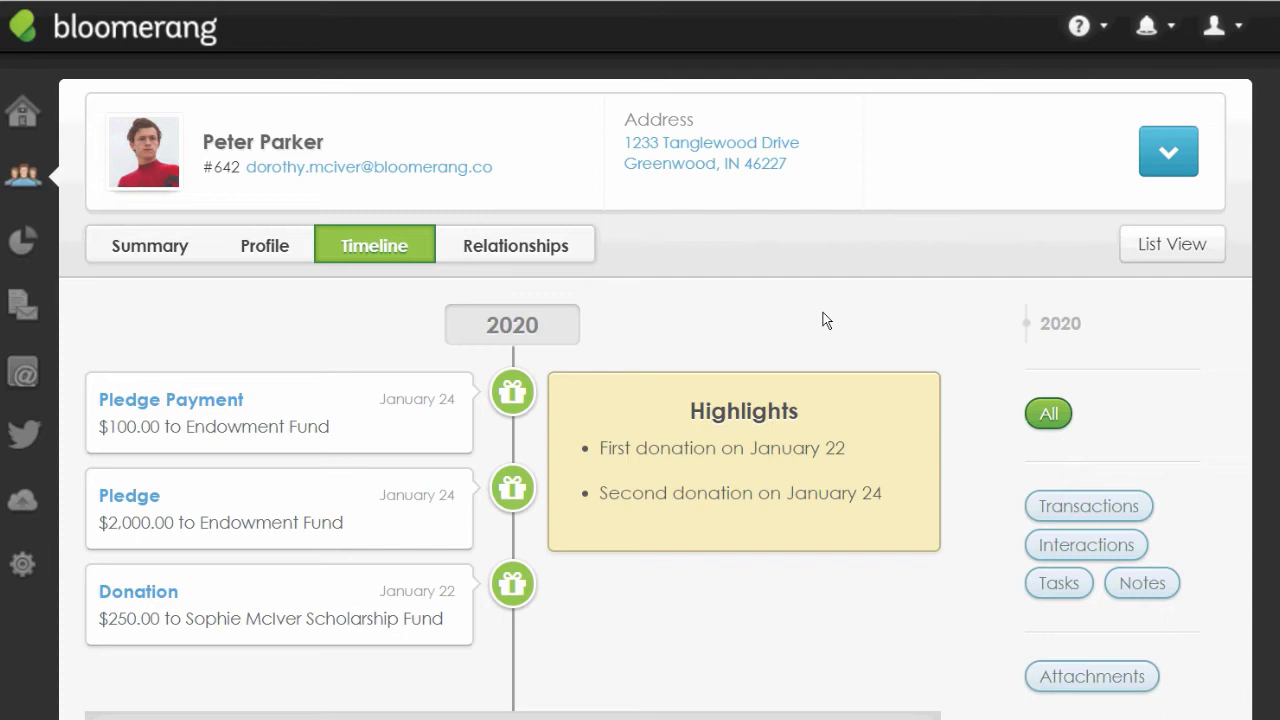
Start a new donation for the constituent, add it as a new donation instead of a pledge installment, and make it a split payment.
left_click(1160, 151)
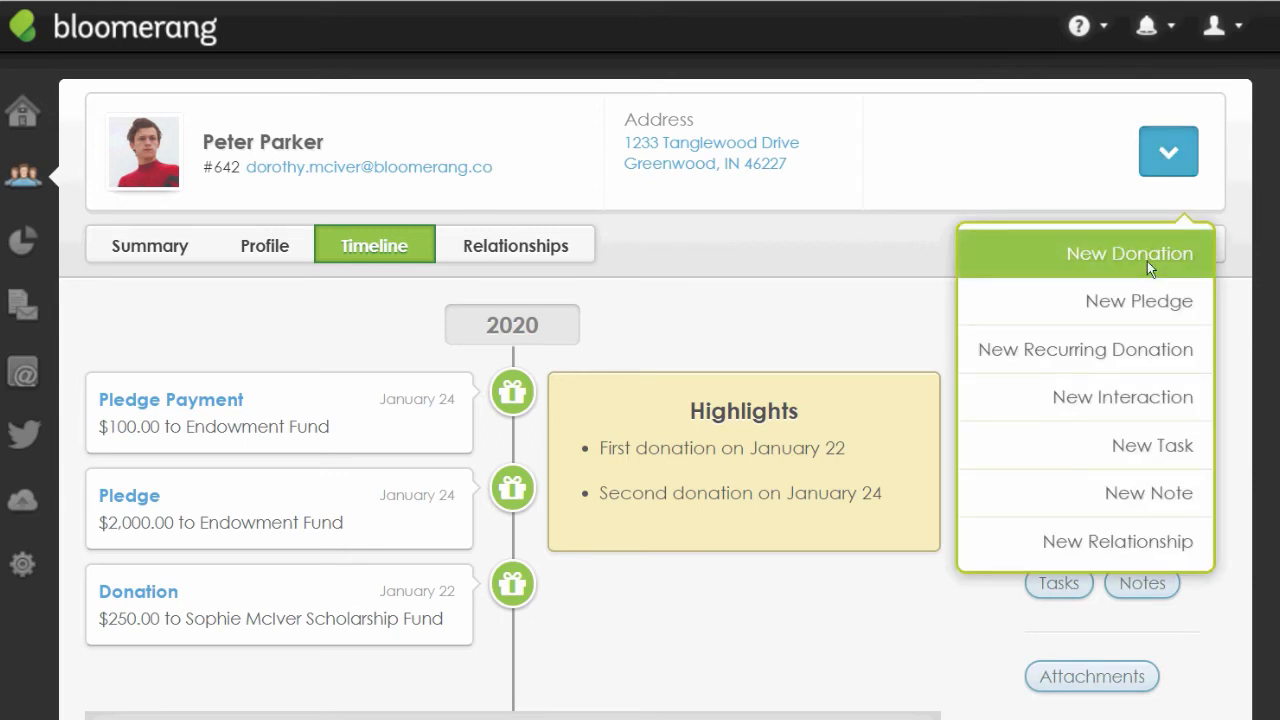
left_click(1147, 261)
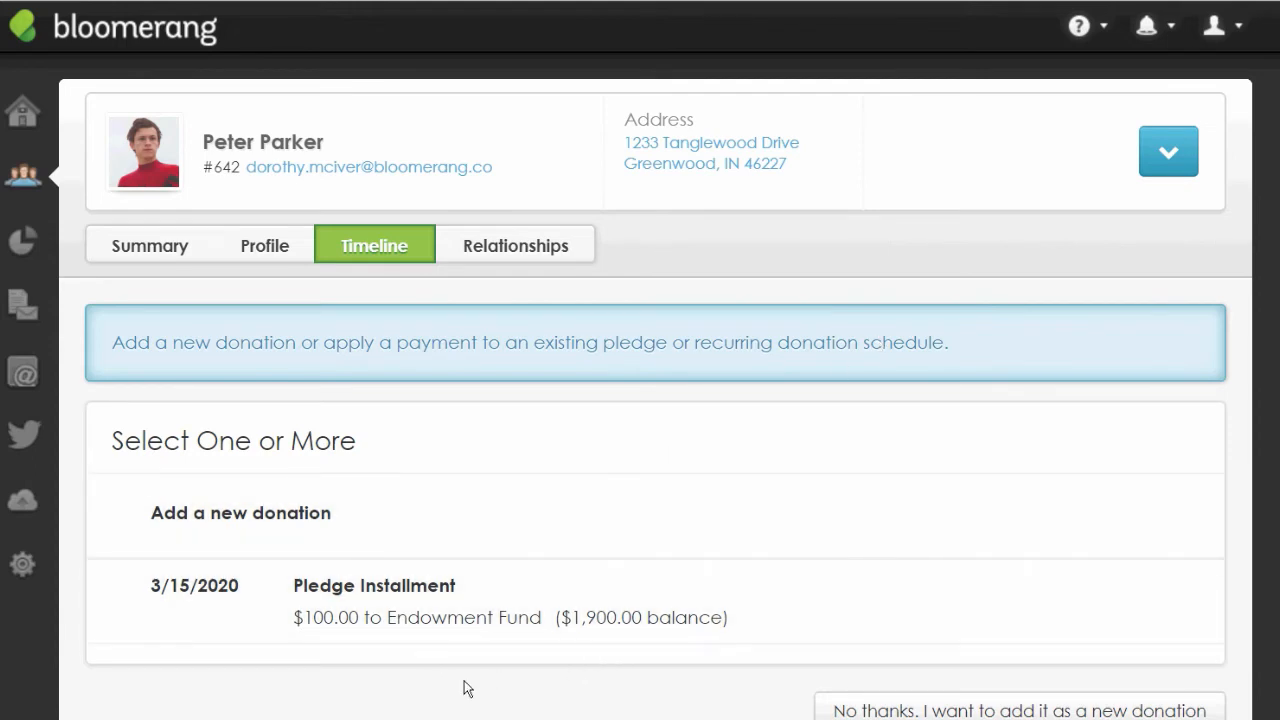
left_click(970, 710)
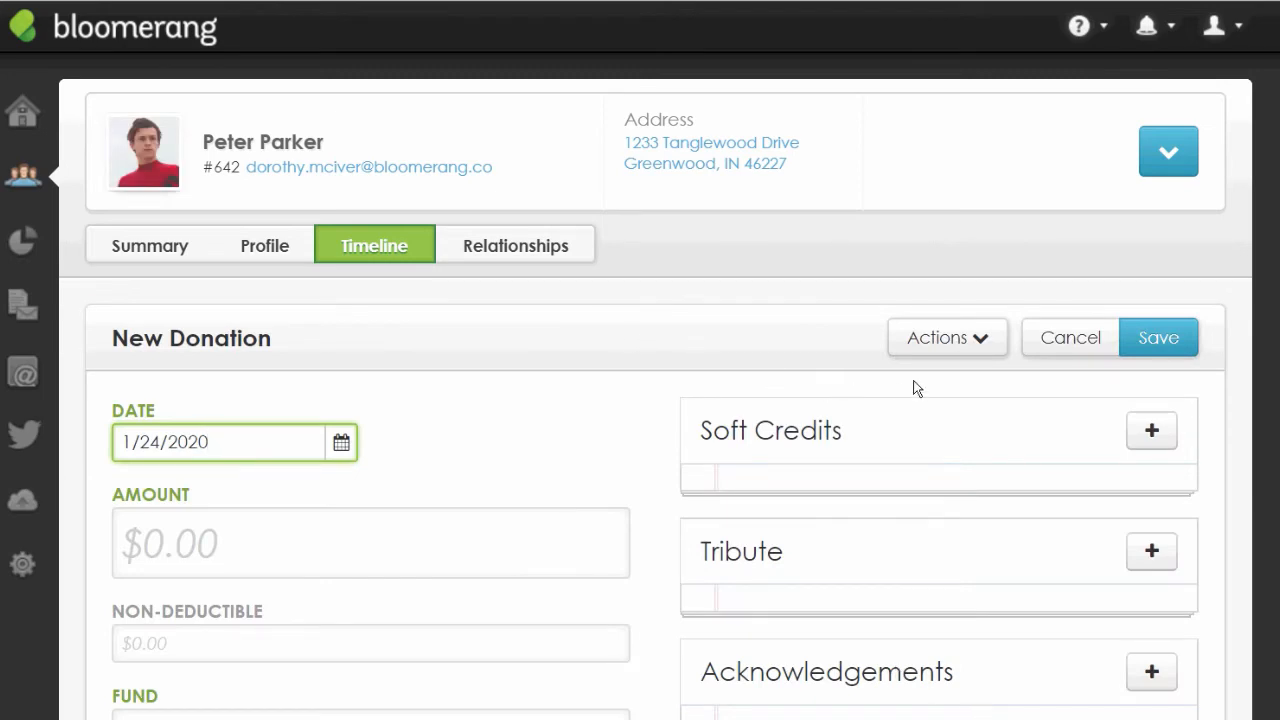
left_click(982, 339)
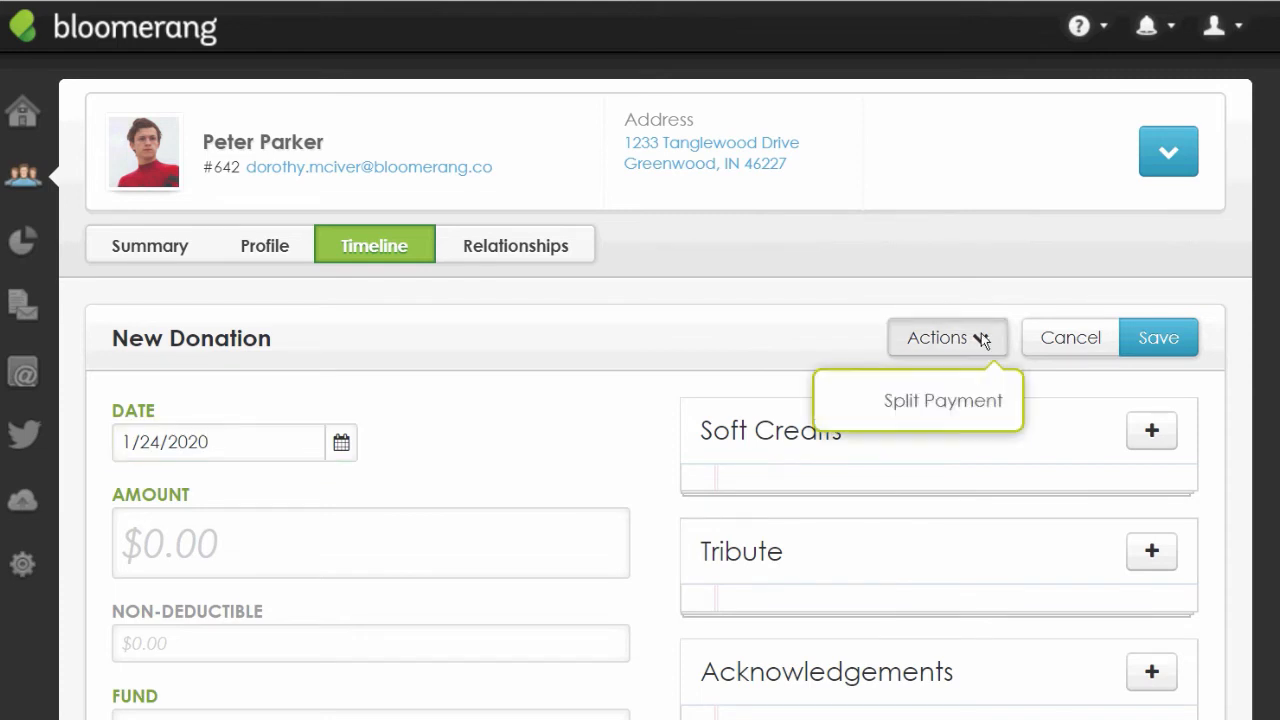
left_click(940, 400)
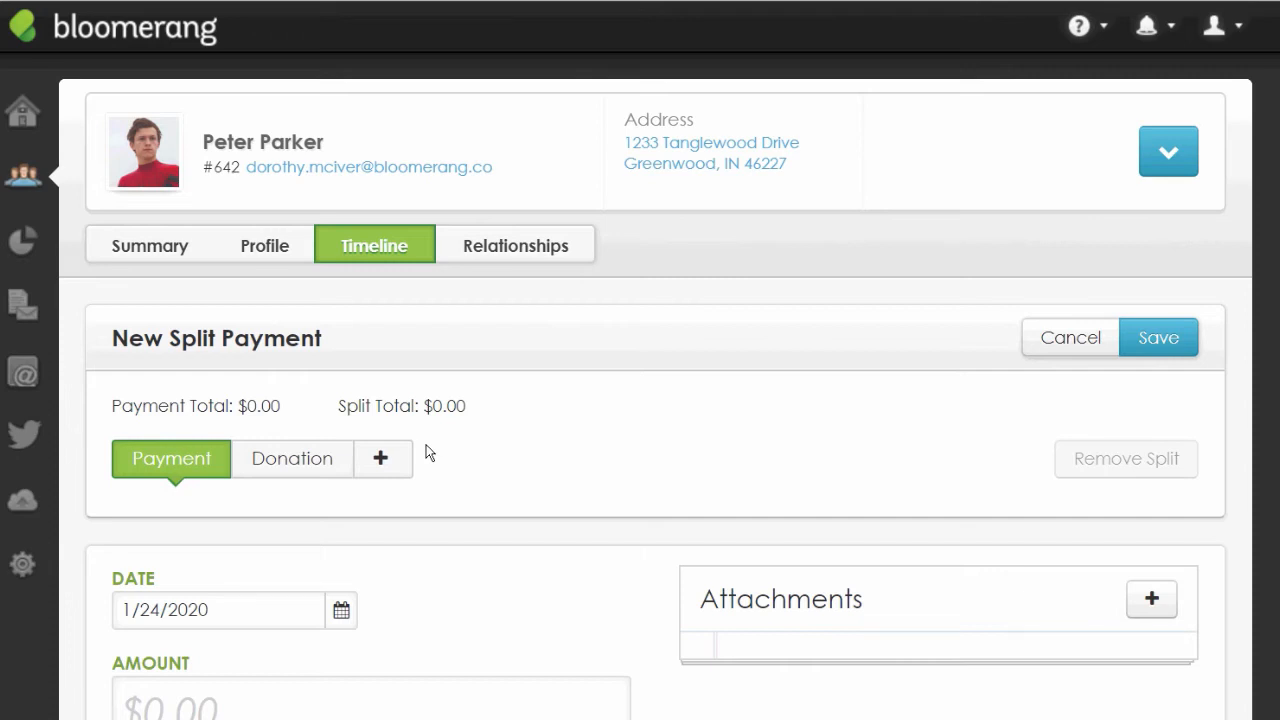
Set the split payment's overall payment amount to $200.00.
scroll(426, 446, "down", 2)
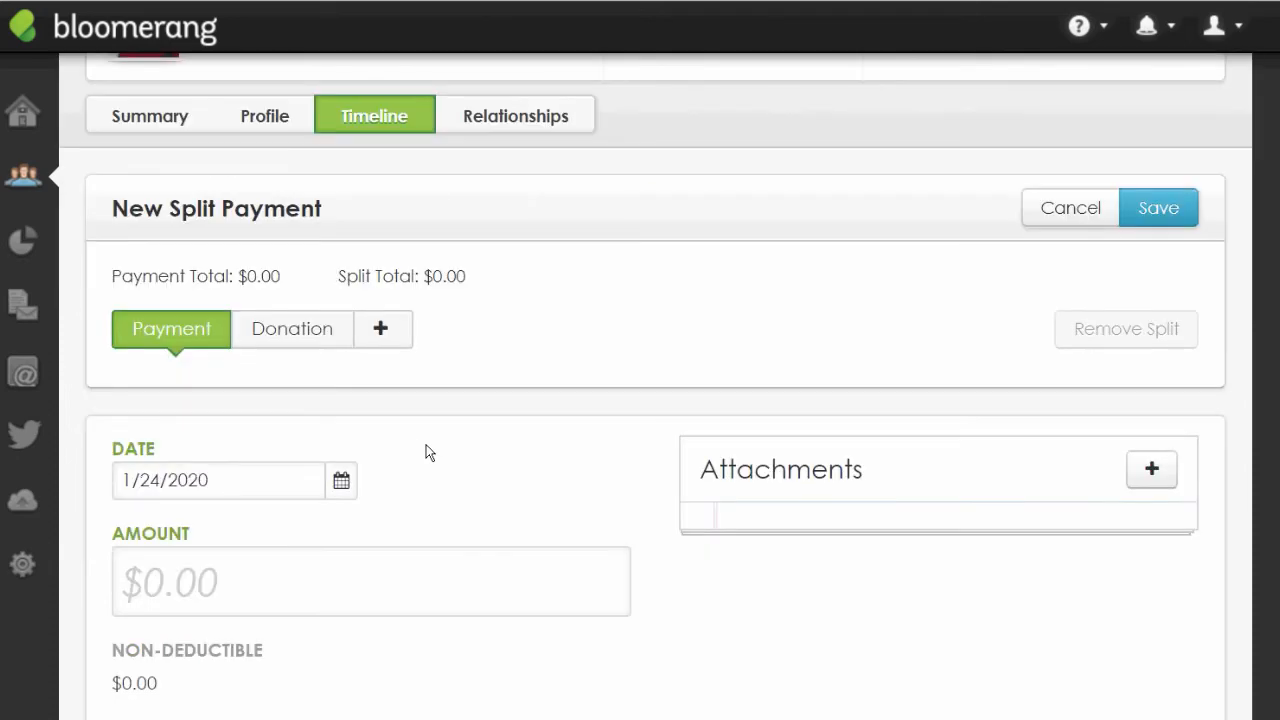
left_click(267, 584)
type("200.00")
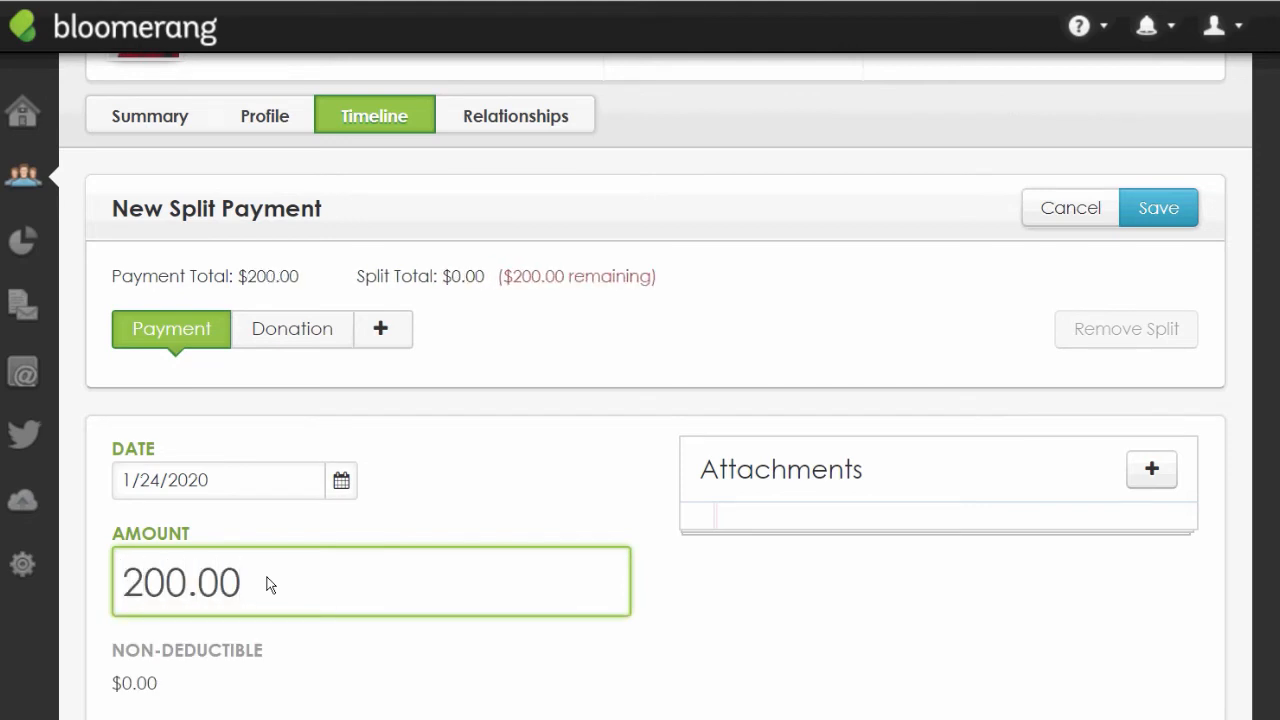
left_click(443, 463)
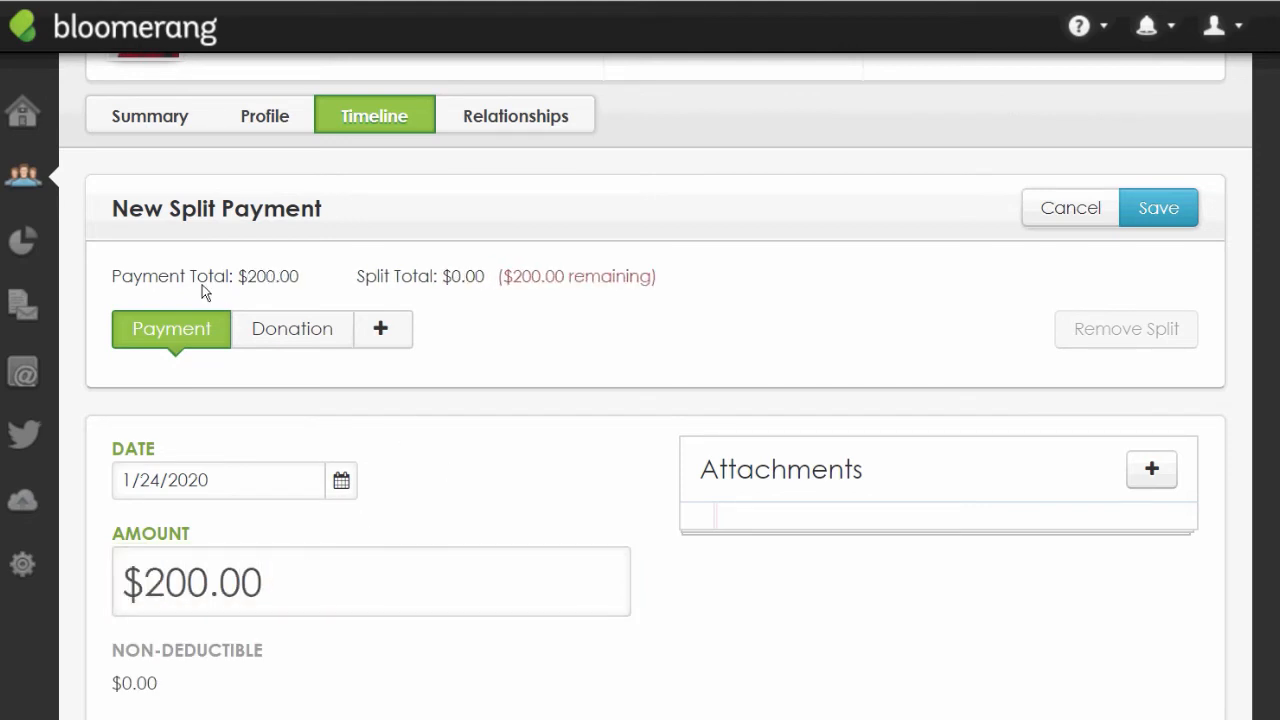
left_click(173, 340)
Set the amount of the donation portion of the split payment to $100.00.
left_click(306, 334)
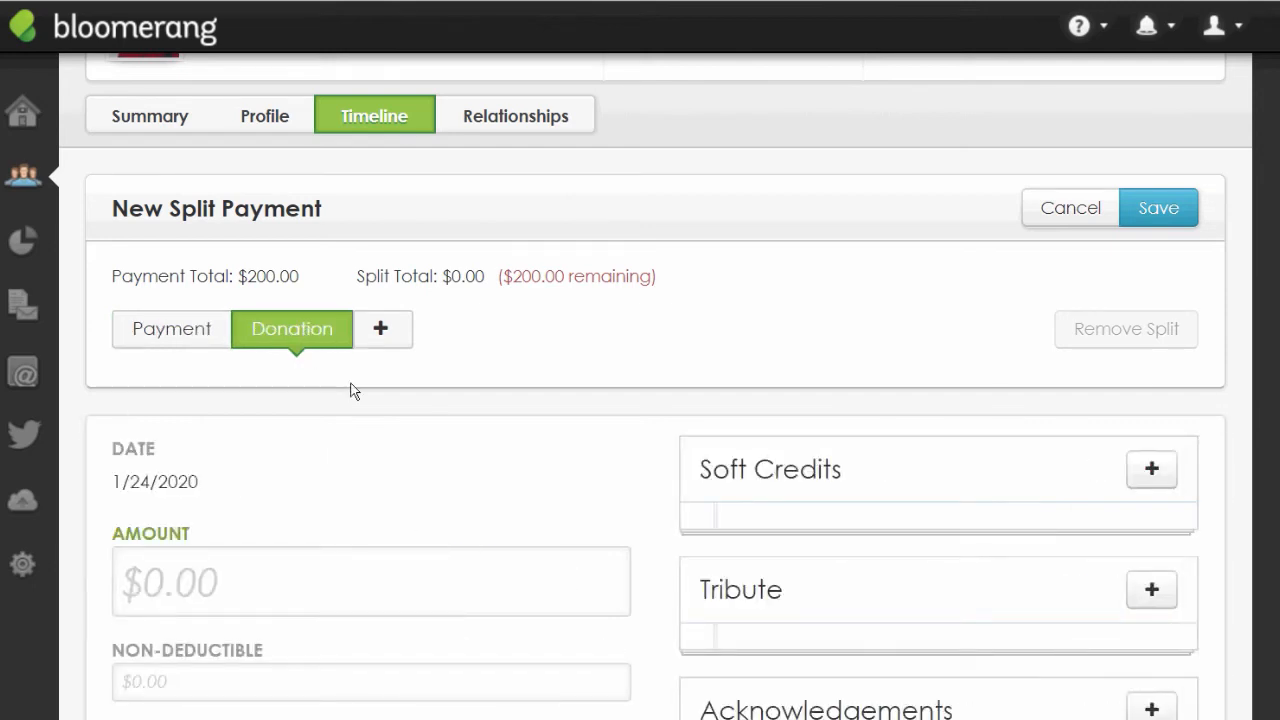
scroll(352, 390, "down", 2)
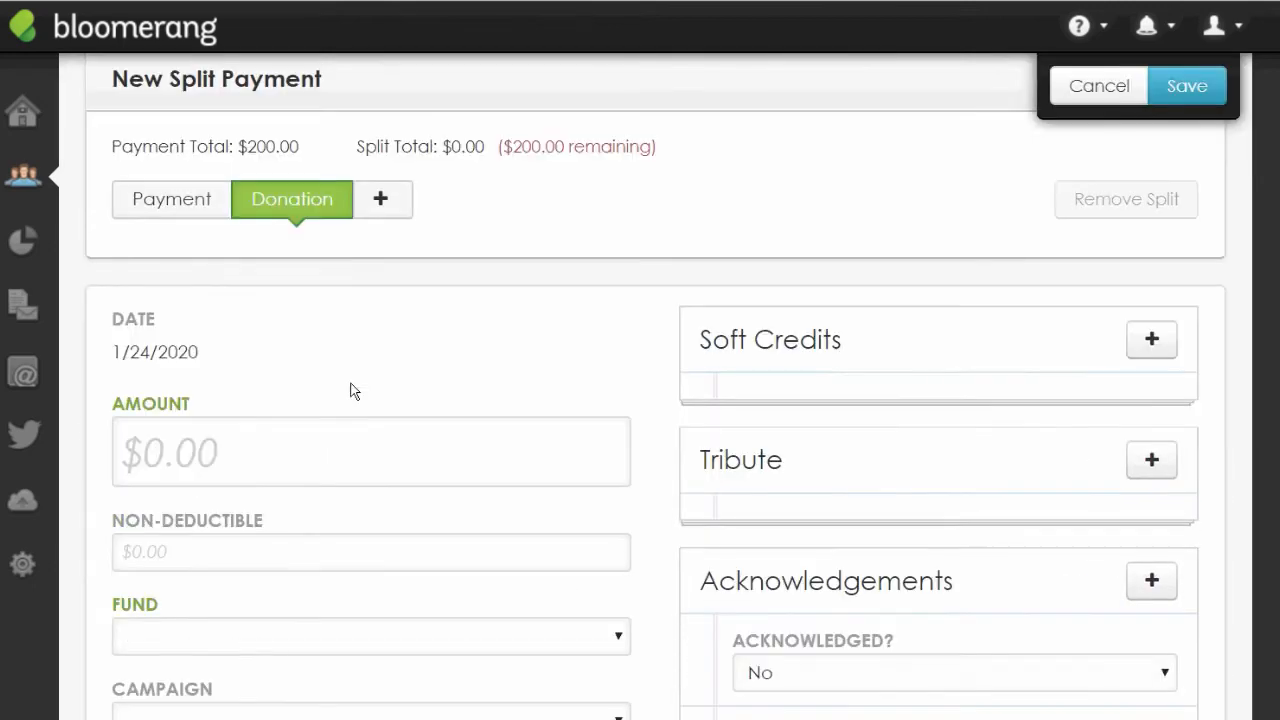
left_click(224, 453)
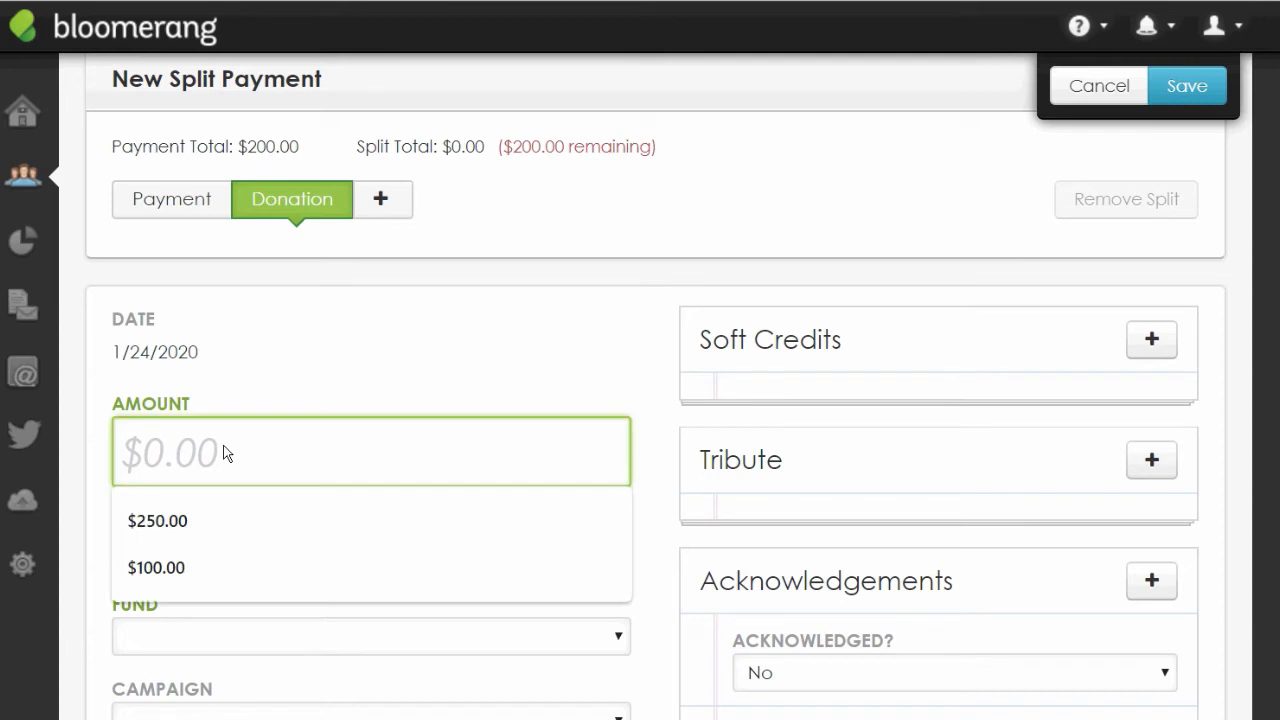
left_click(137, 560)
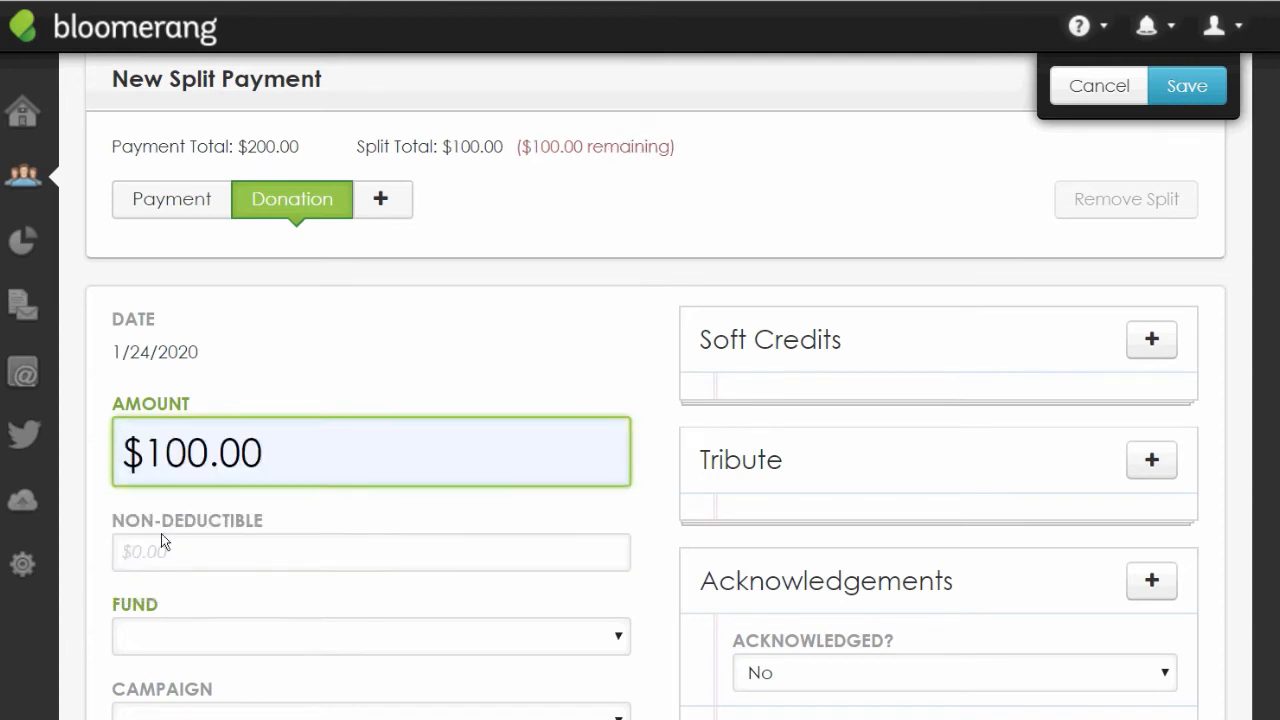
Assign the donation split to the General/Operating Fund, the 2020 Annual Campaign and the General appeal.
scroll(290, 420, "down", 2)
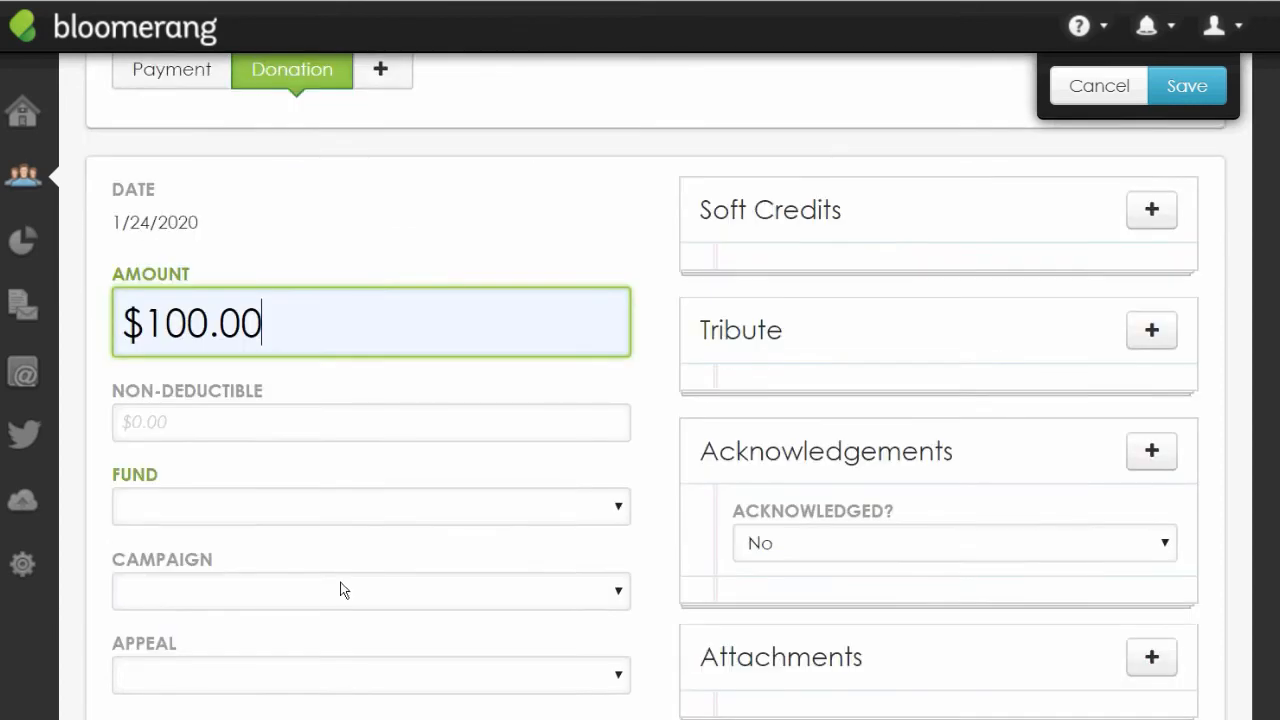
left_click(622, 504)
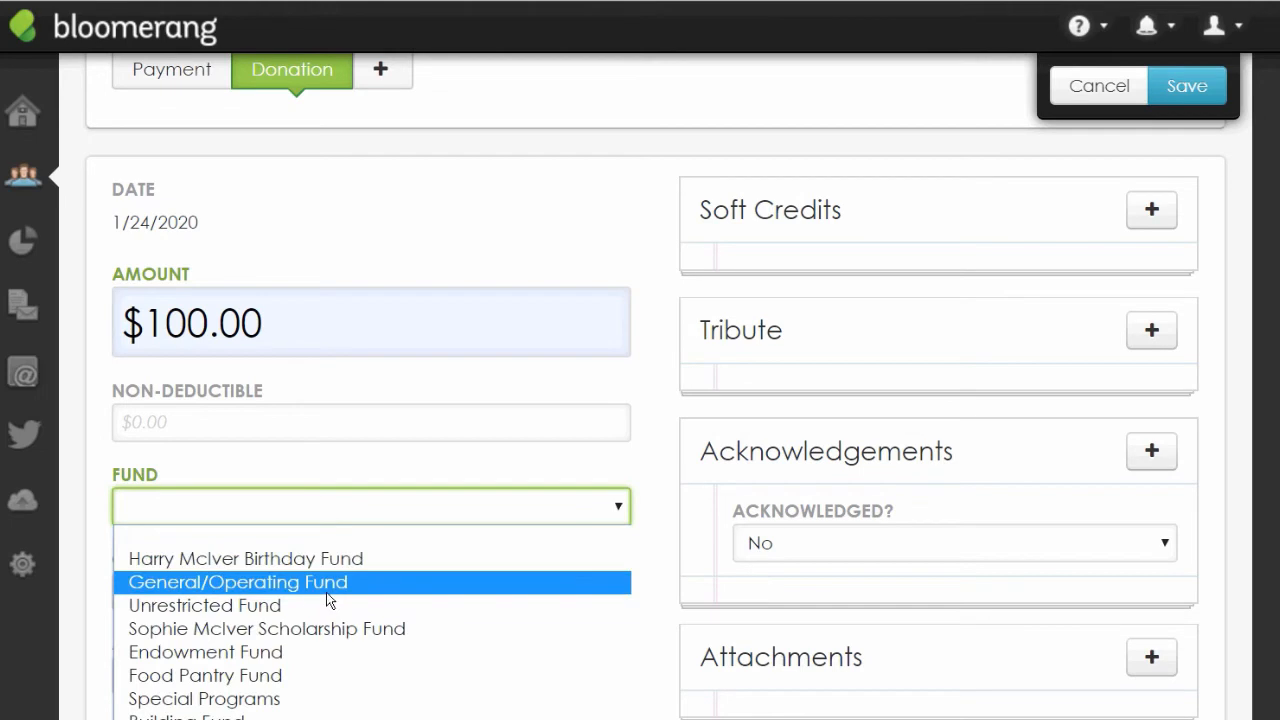
left_click(327, 590)
scroll(571, 496, "down", 2)
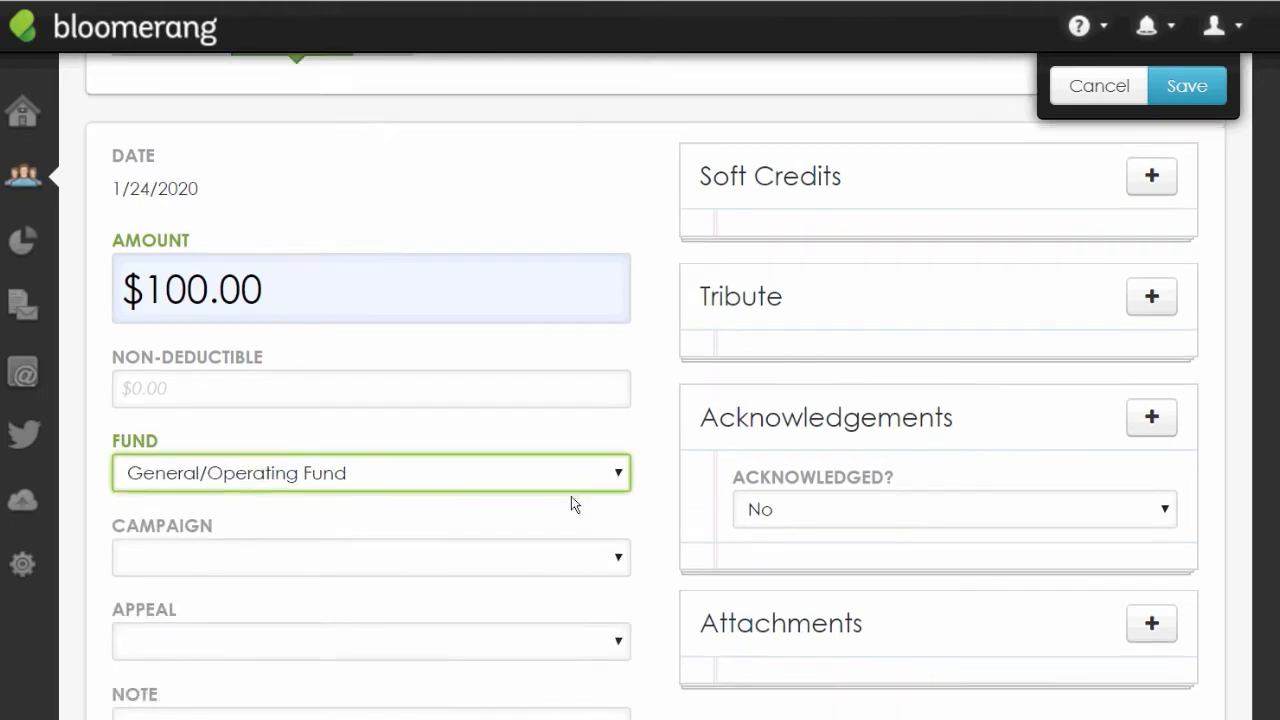
left_click(623, 463)
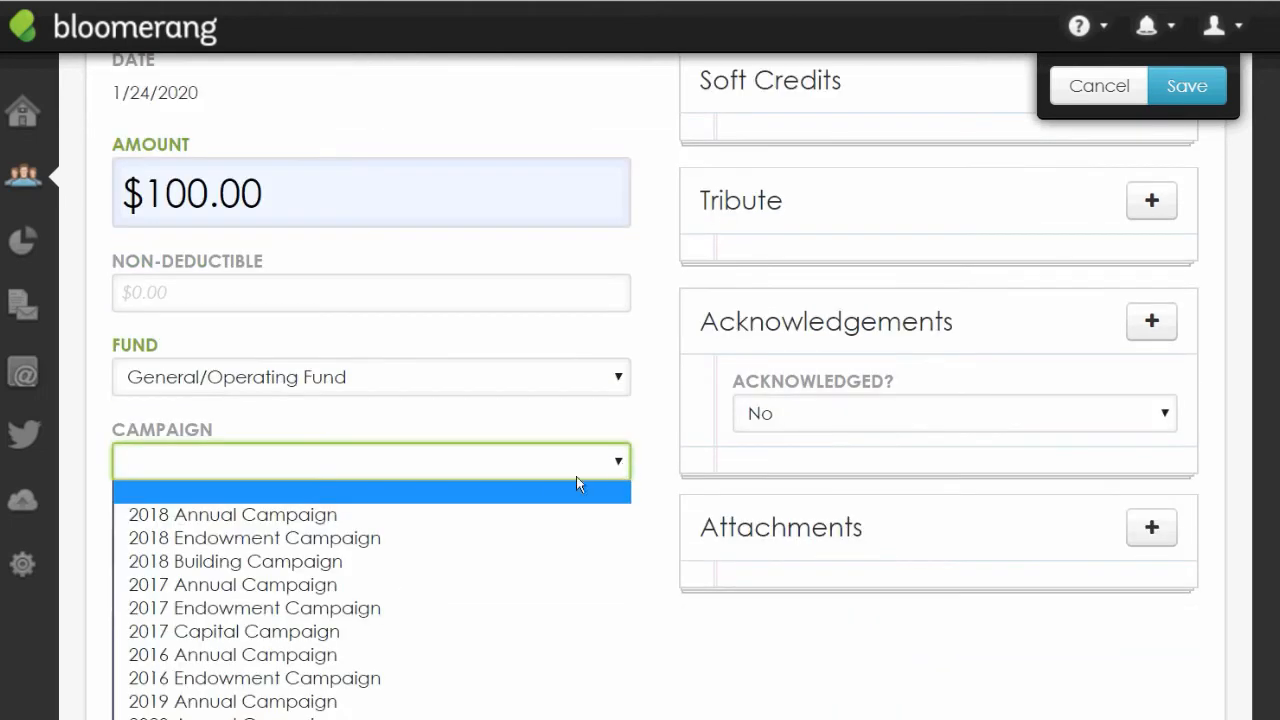
left_click(300, 716)
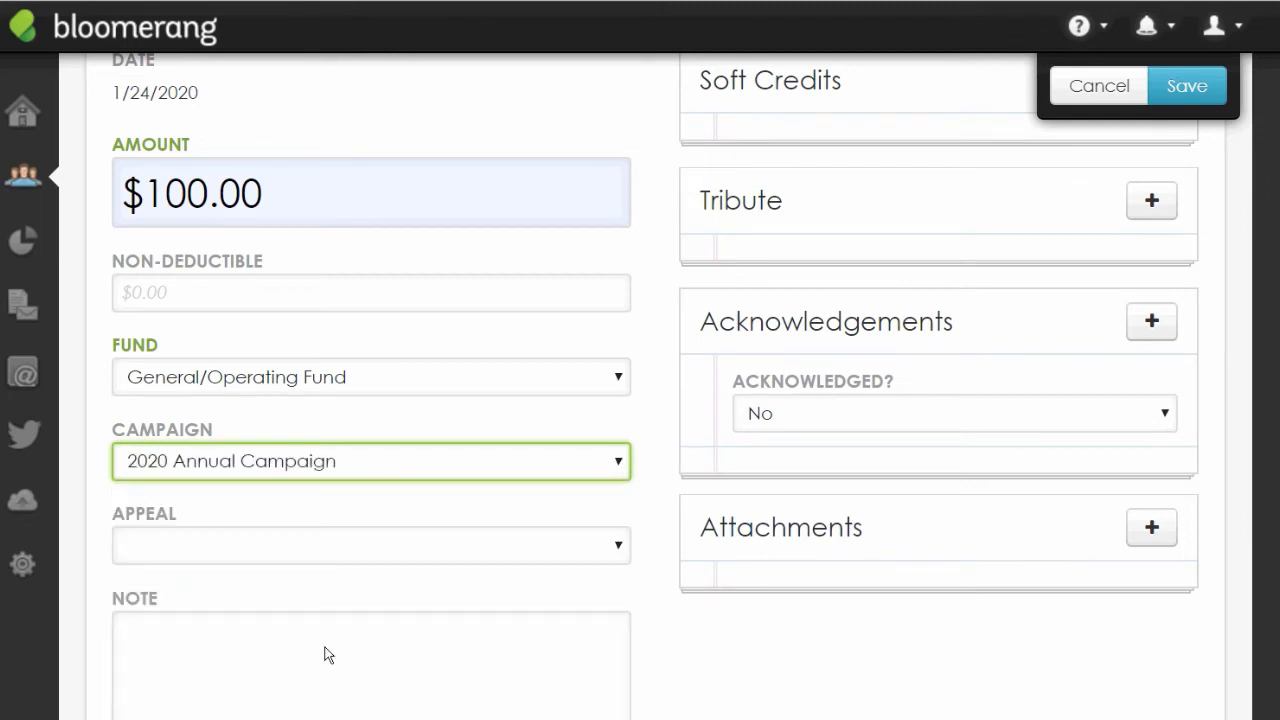
left_click(279, 551)
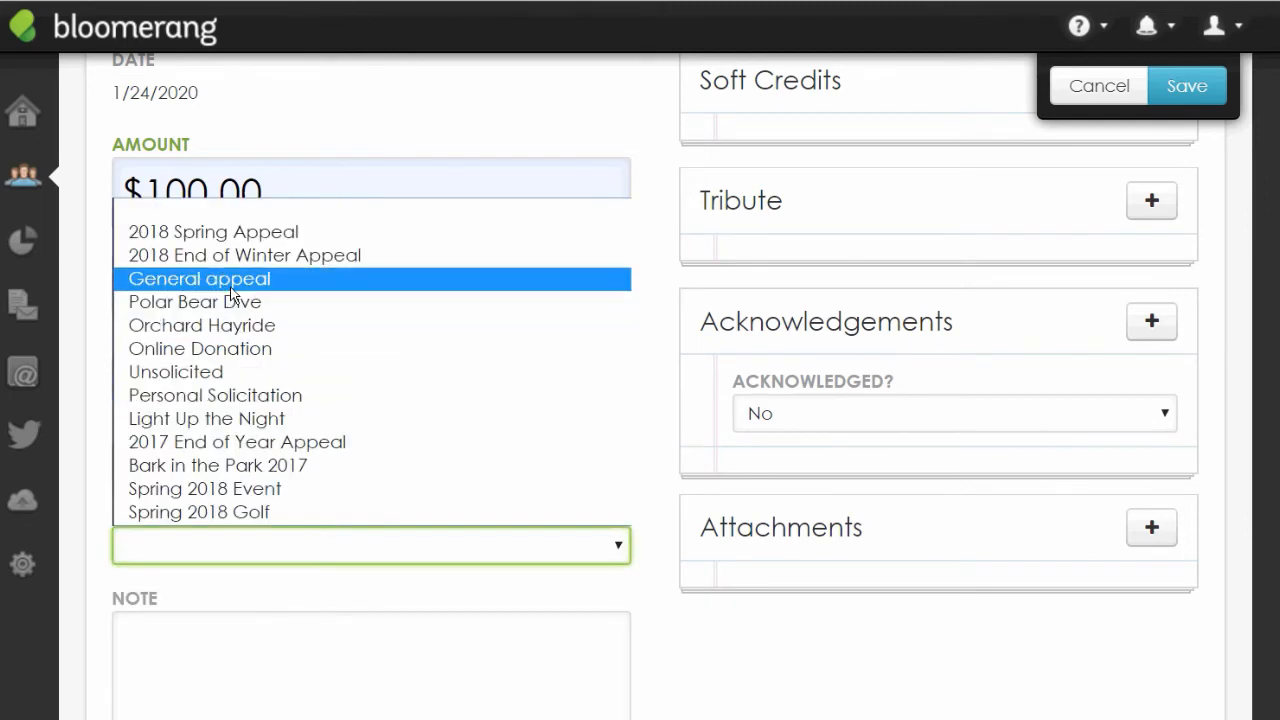
left_click(280, 277)
Add another split applied to the 3/15/2020 pledge installment for the Endowment Fund.
scroll(644, 632, "up", 5)
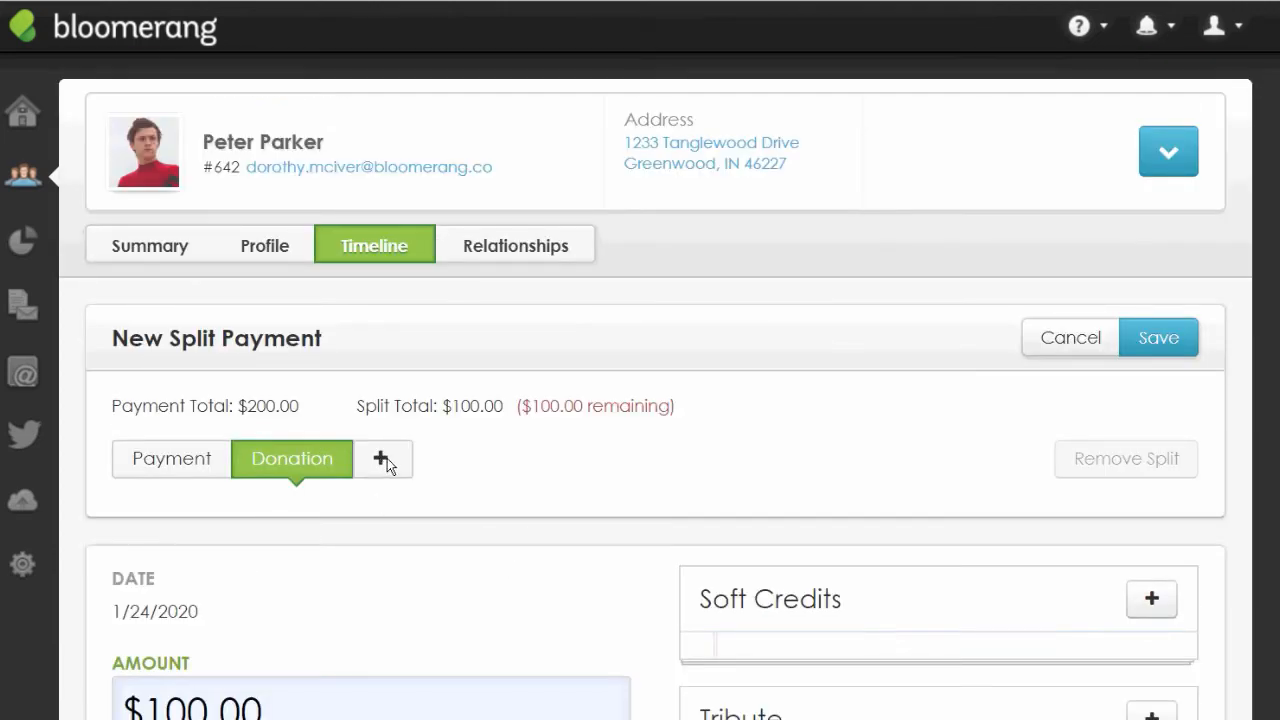
left_click(382, 460)
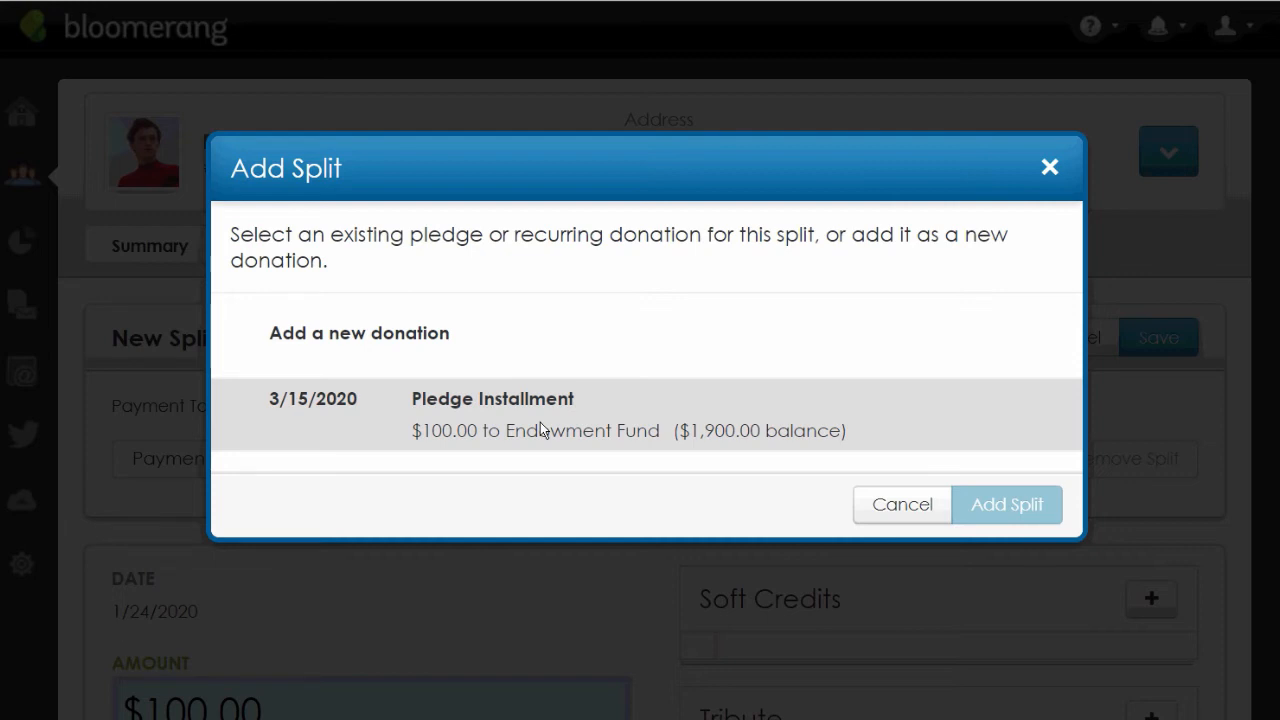
left_click(540, 422)
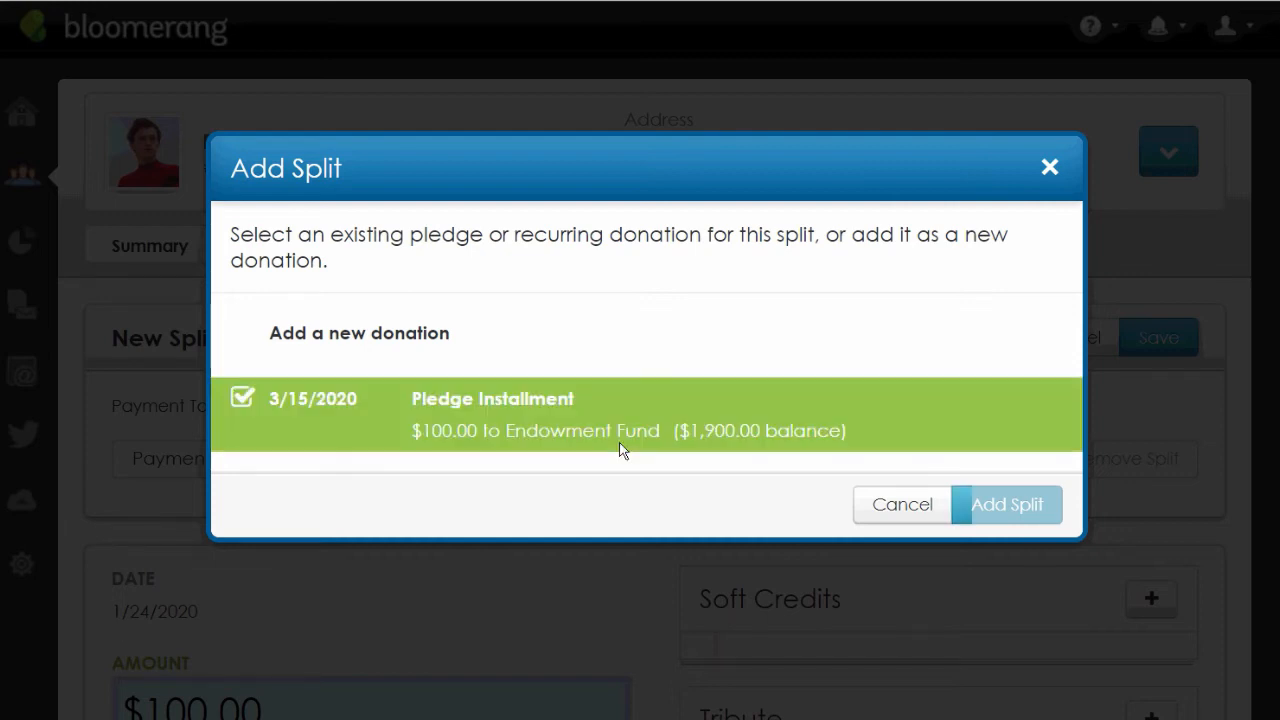
left_click(993, 504)
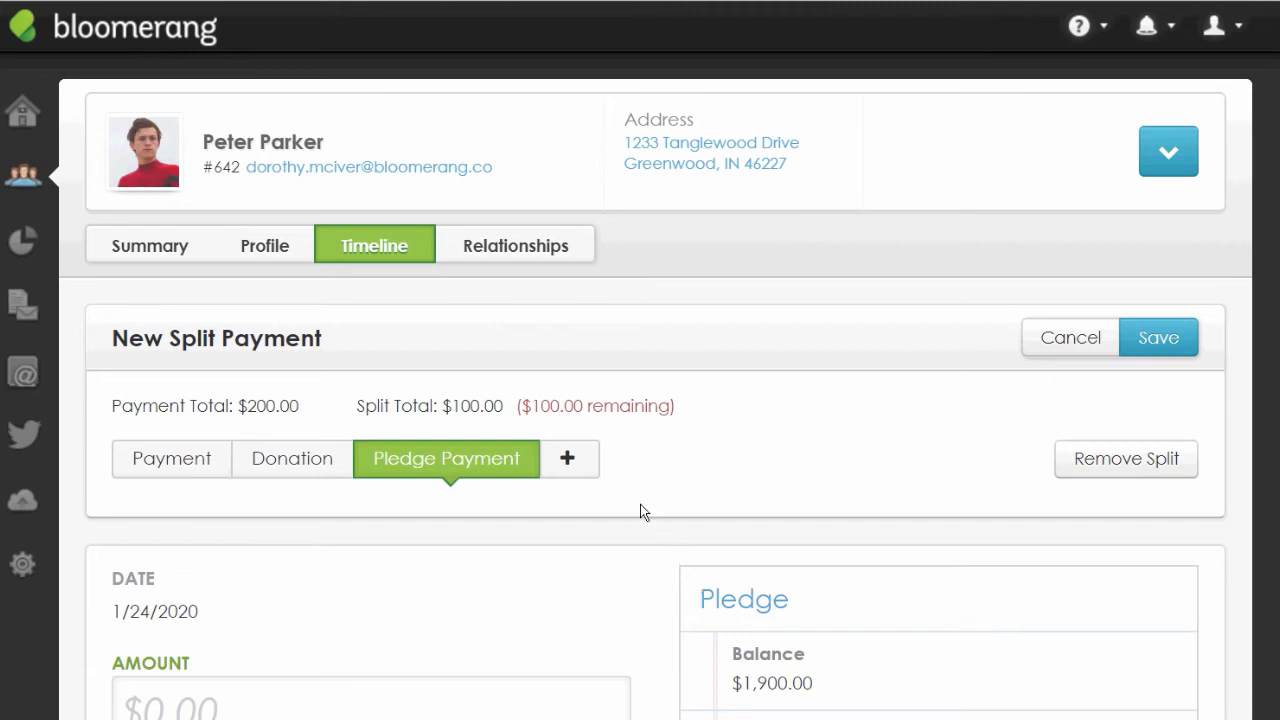
Set the pledge payment split's amount to $100.00 and review its fund, campaign and appeal details.
scroll(640, 504, "down", 1)
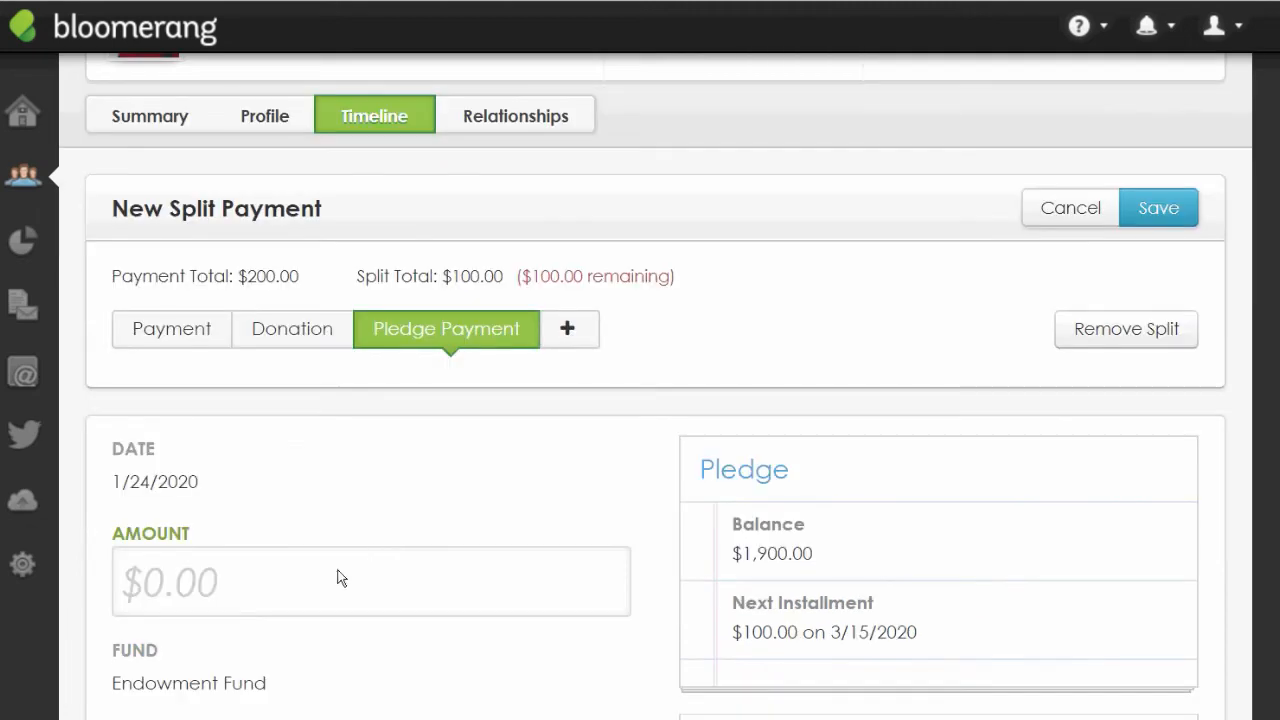
left_click(330, 572)
type("1")
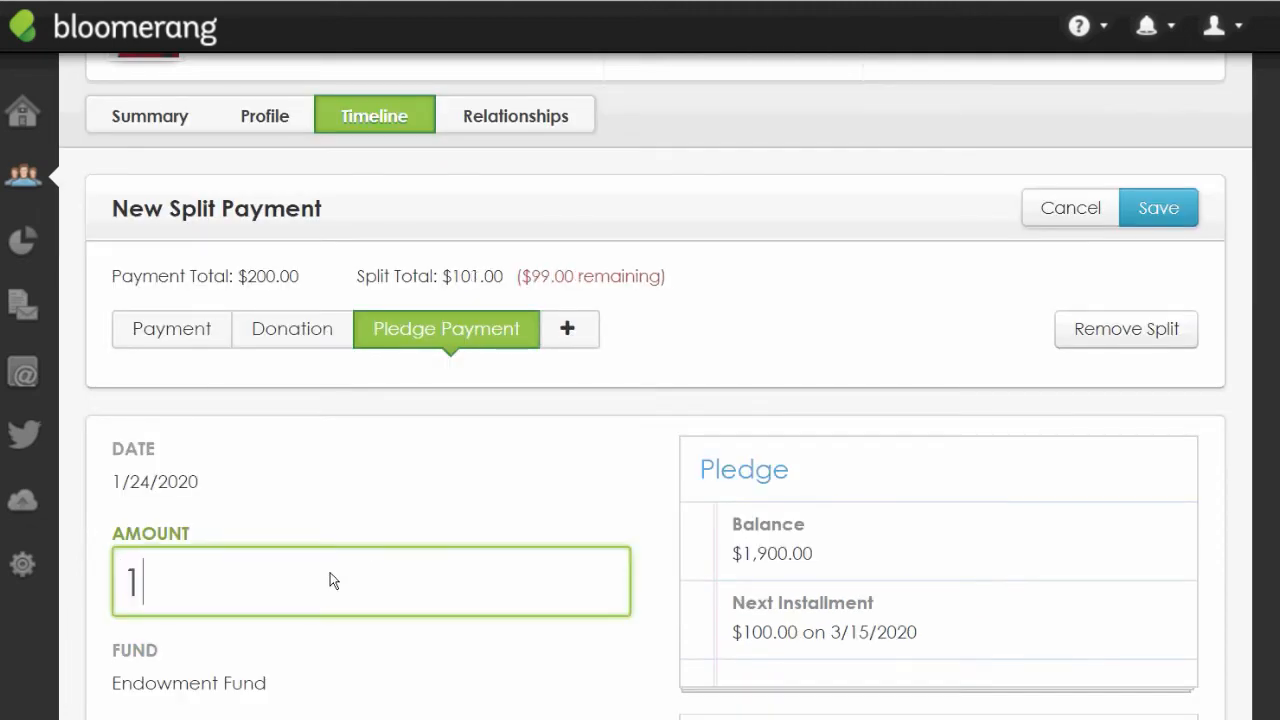
type("00.00")
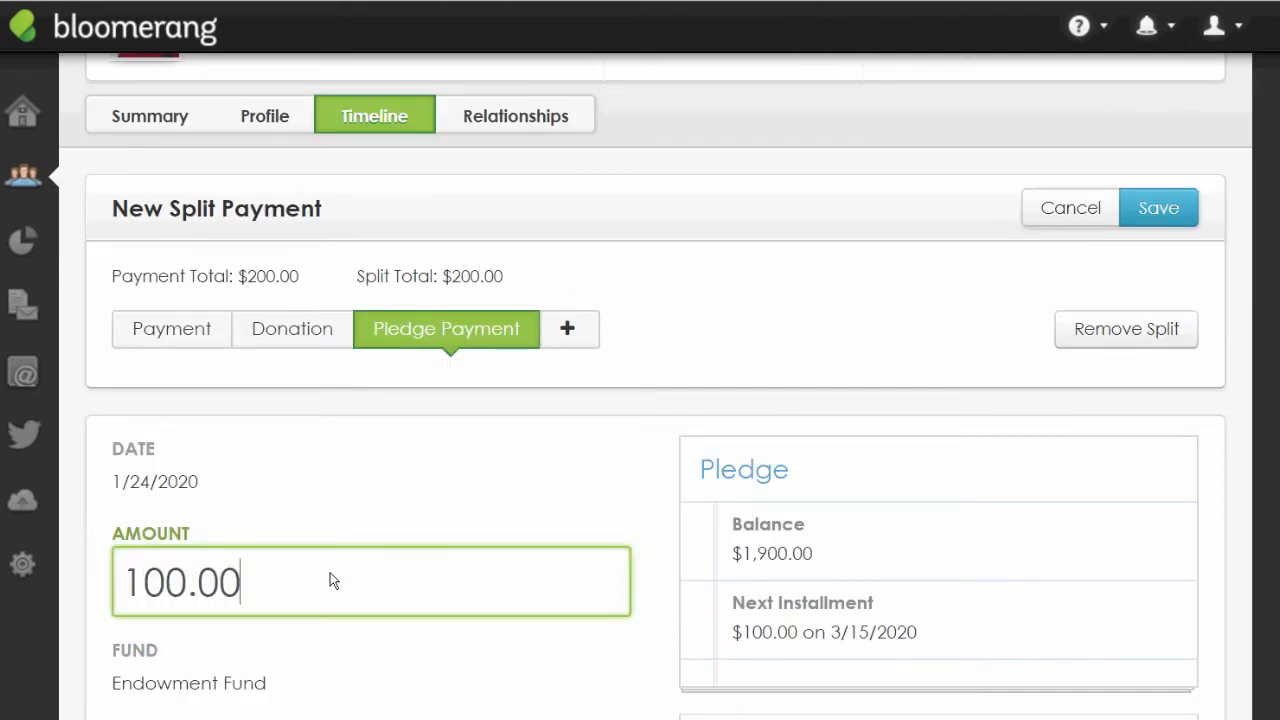
left_click(550, 487)
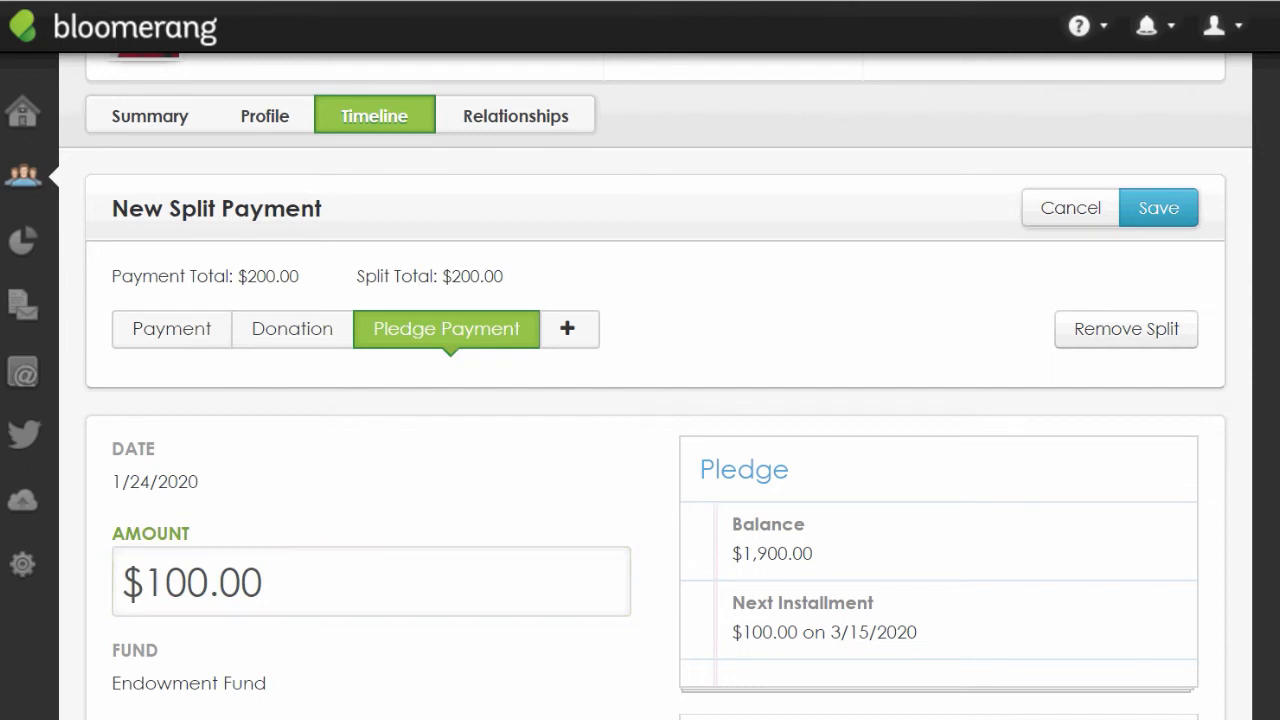
scroll(531, 580, "down", 2)
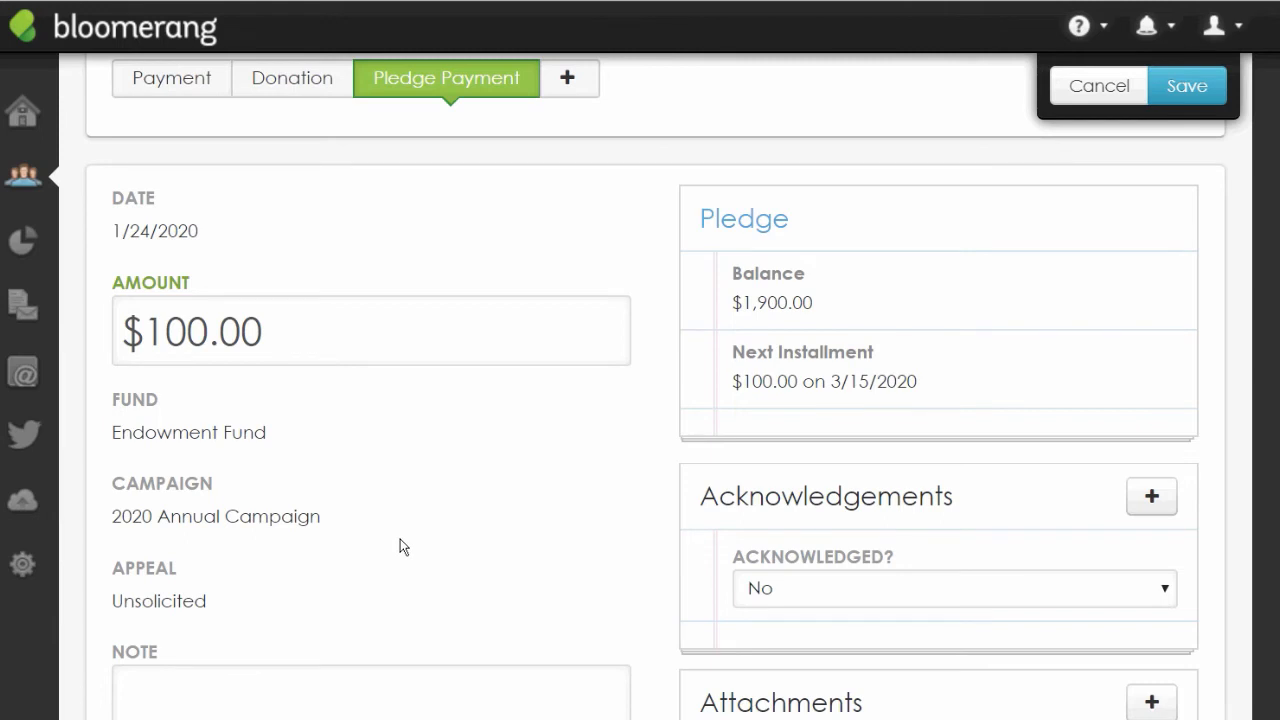
scroll(400, 546, "up", 1)
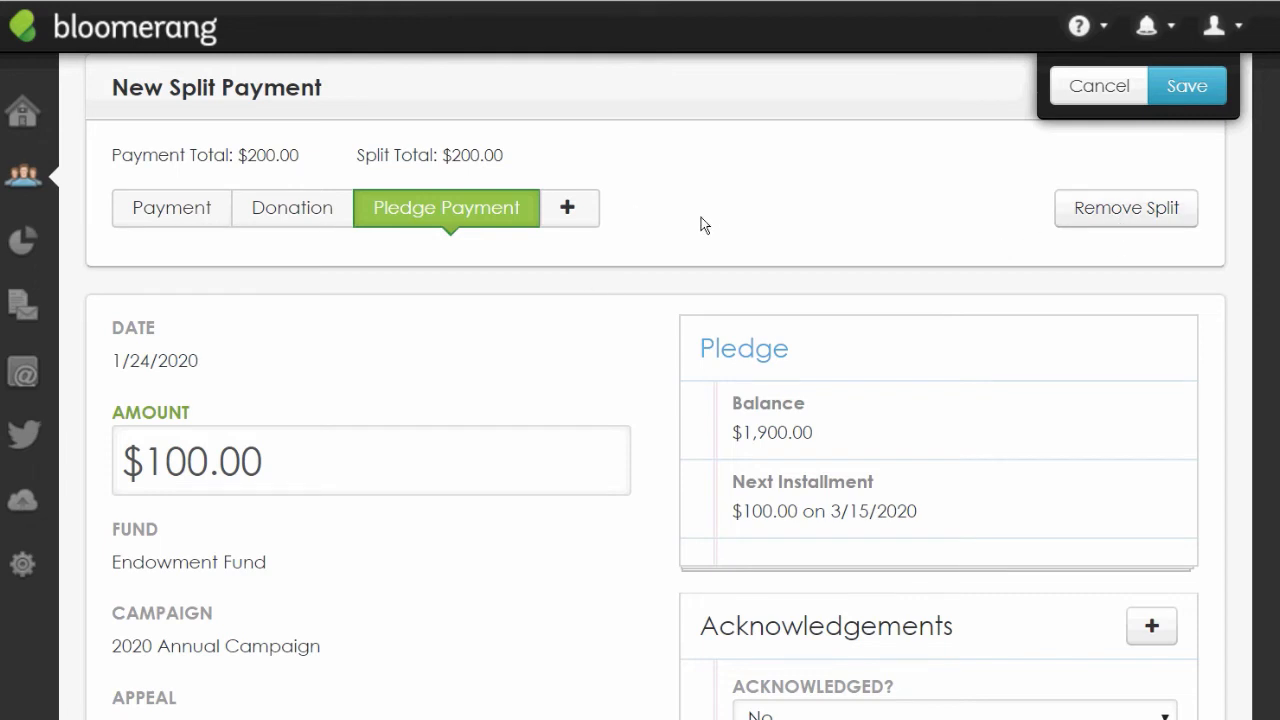
Set the $200.00 split payment's method to Check and save the split payment.
scroll(752, 270, "up", 1)
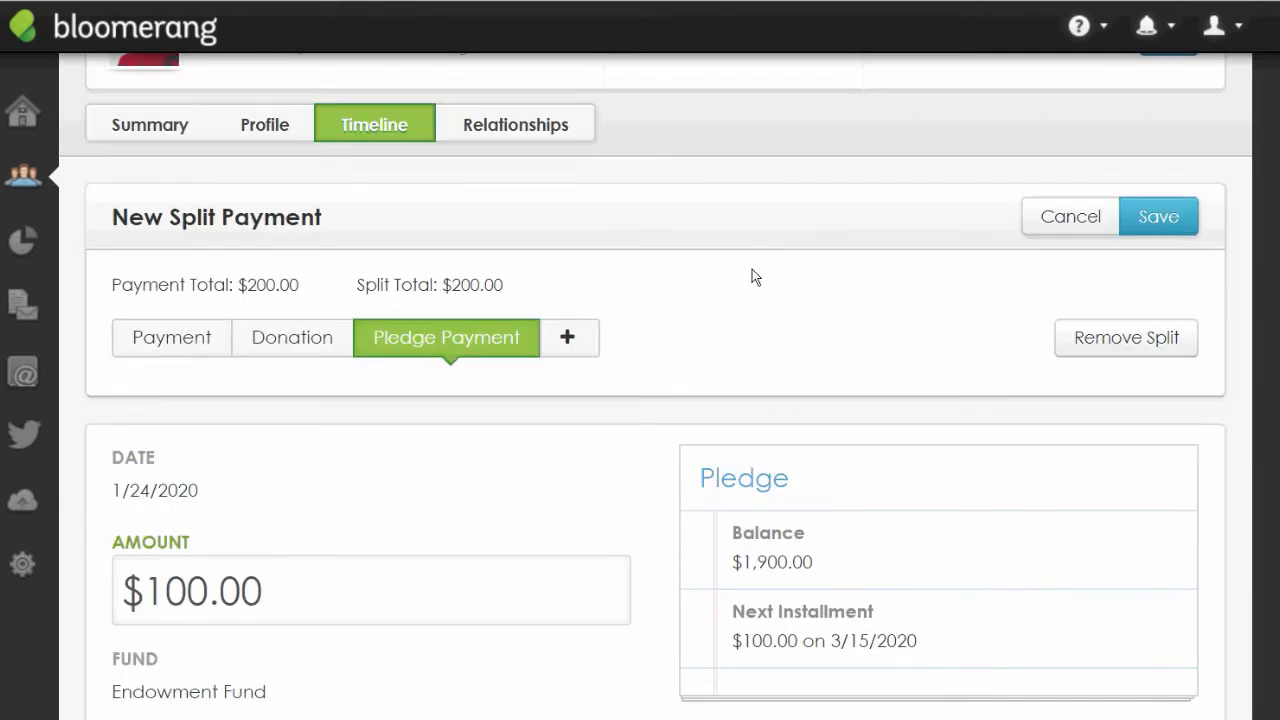
scroll(758, 322, "up", 1)
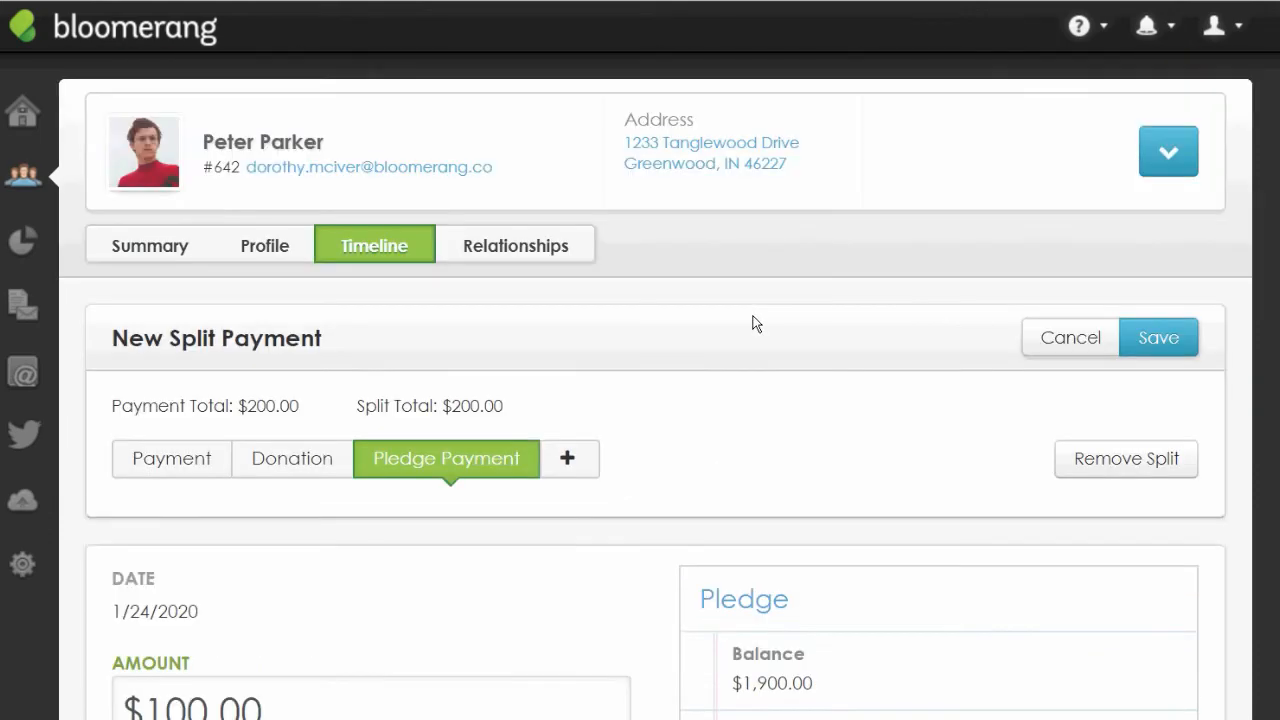
scroll(757, 320, "down", 2)
scroll(757, 320, "up", 2)
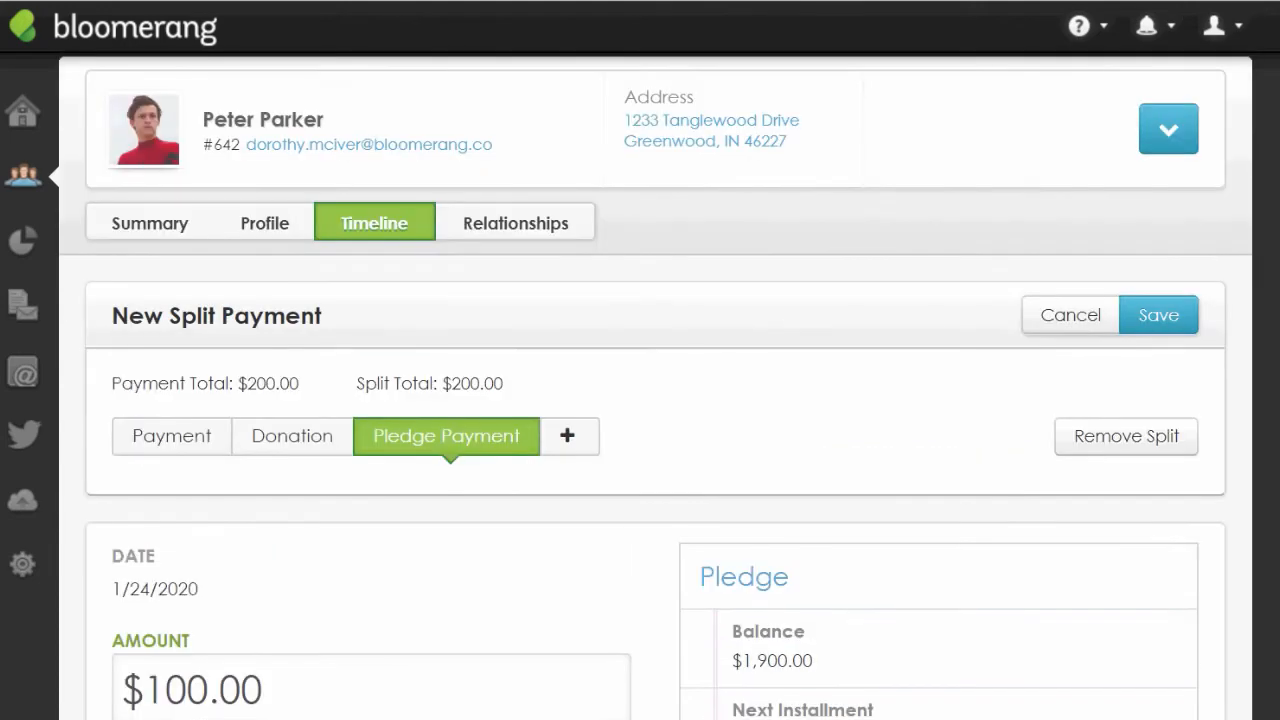
left_click(1152, 339)
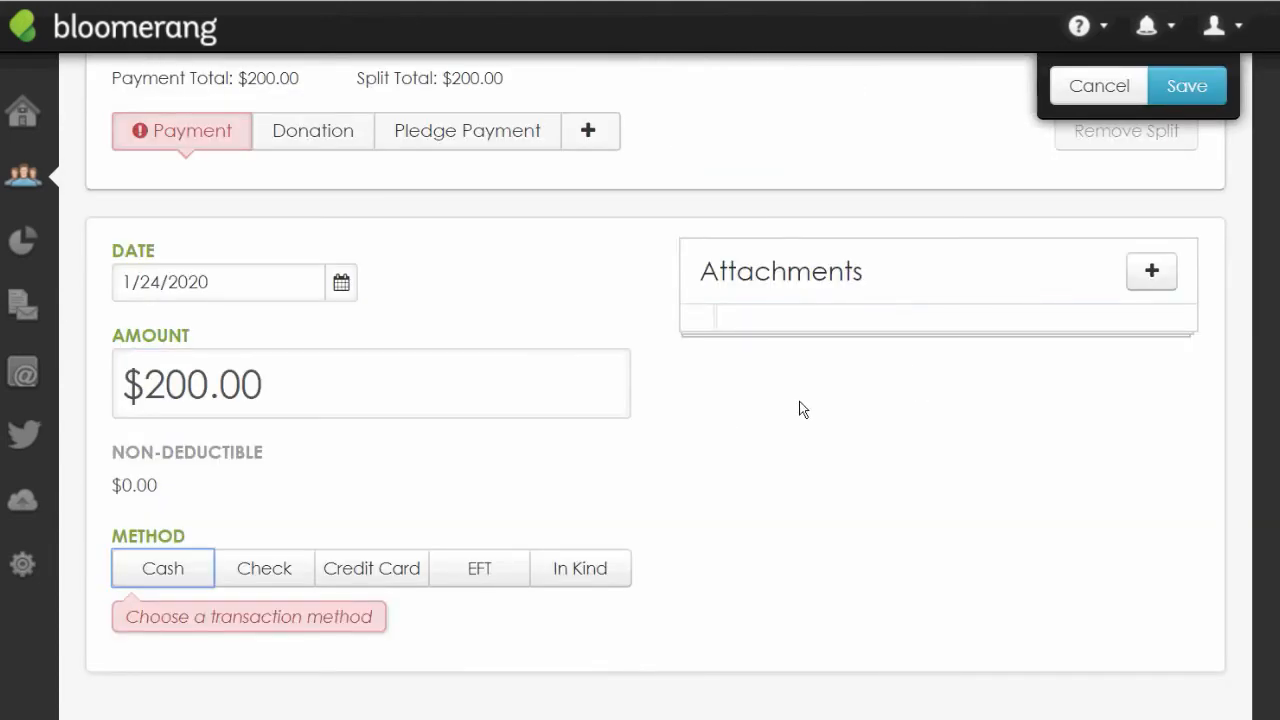
left_click(257, 570)
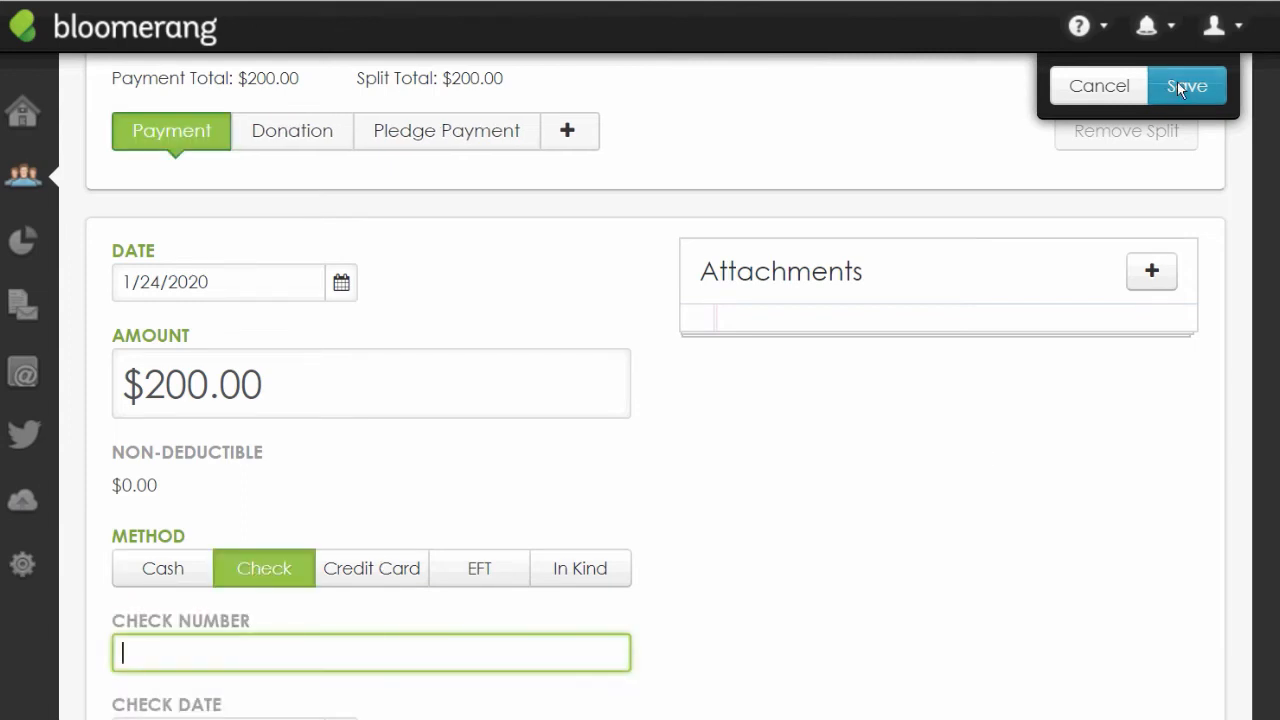
left_click(1177, 84)
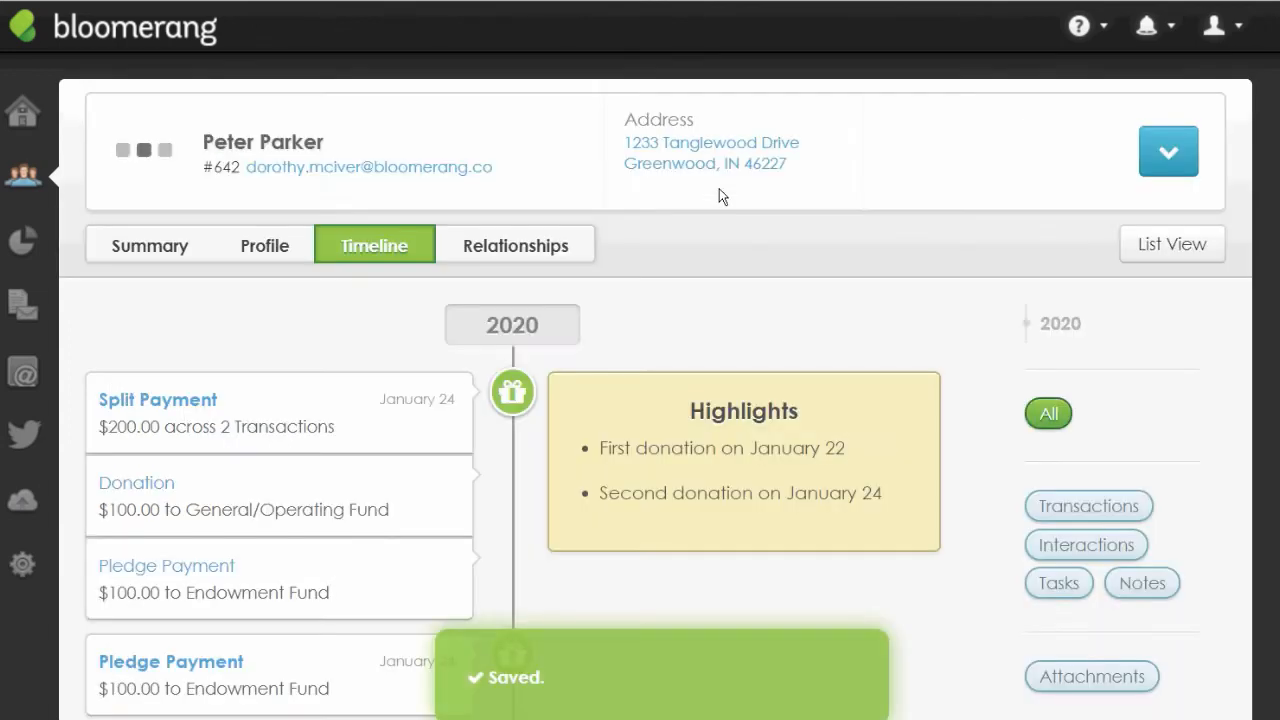
scroll(337, 288, "down", 1)
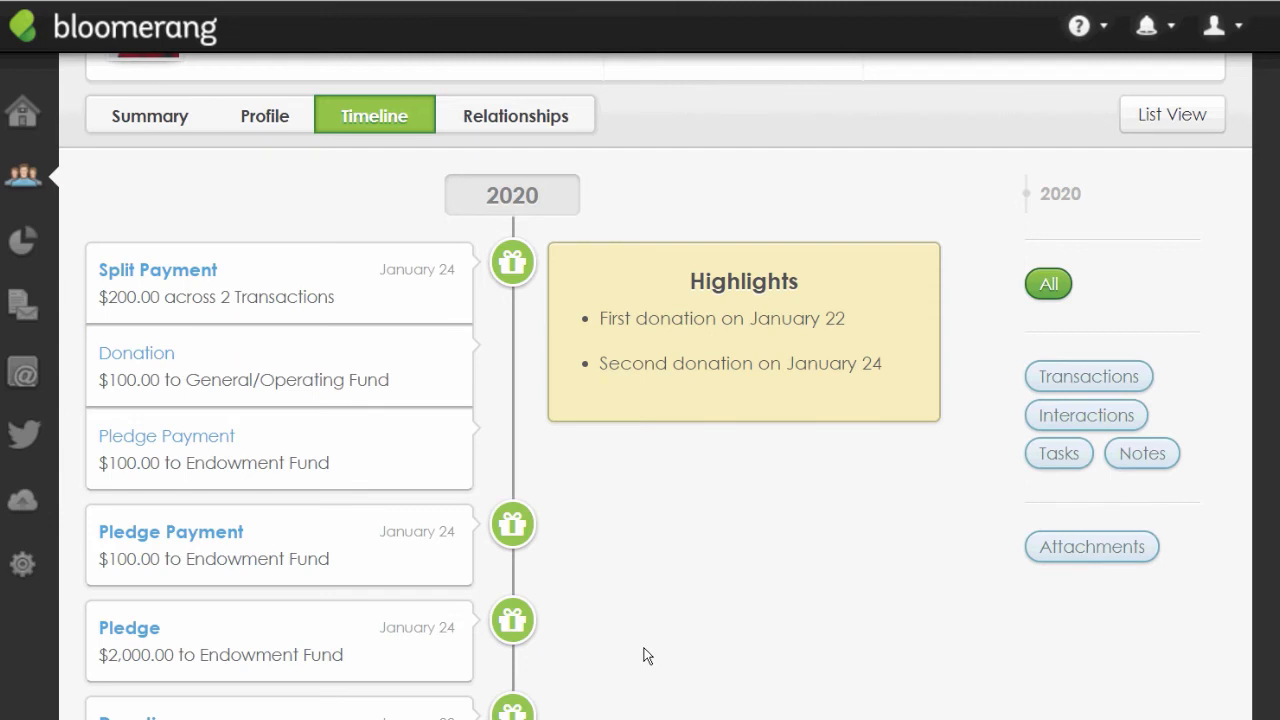
scroll(643, 655, "up", 2)
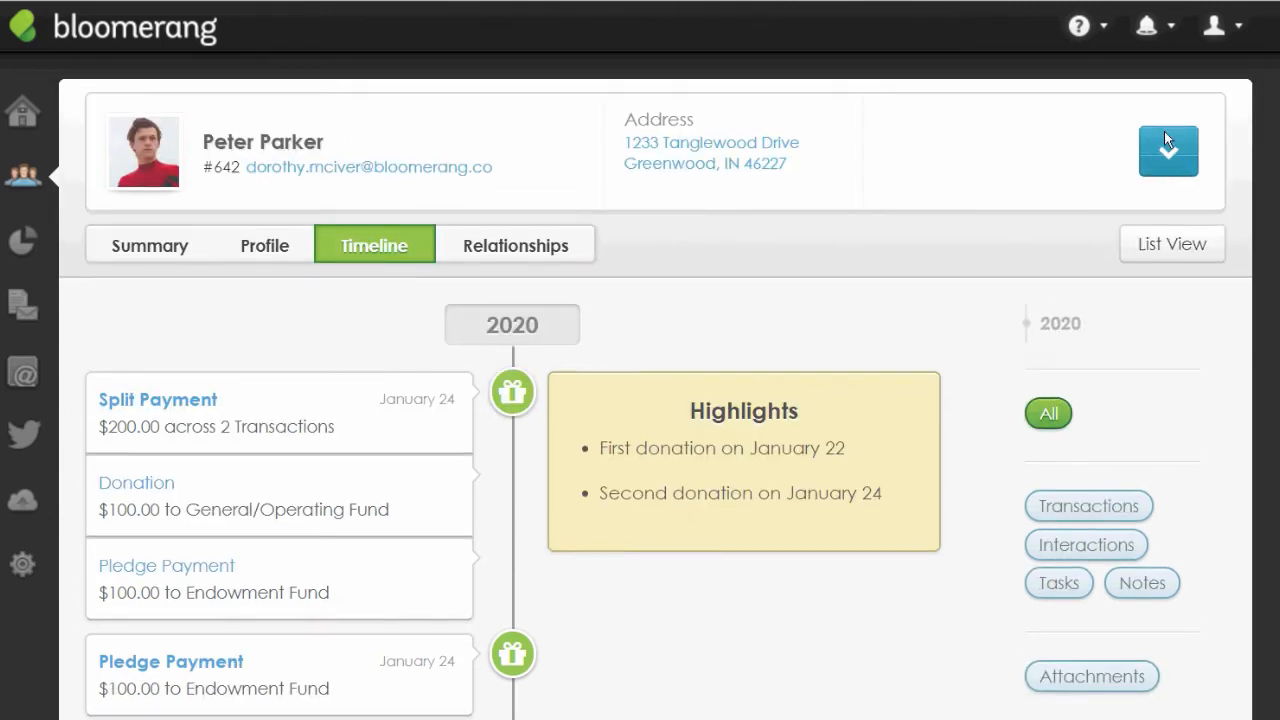
Start a new donation without applying it to the pledge installment and set its amount to $100.00.
left_click(1164, 135)
left_click(1120, 262)
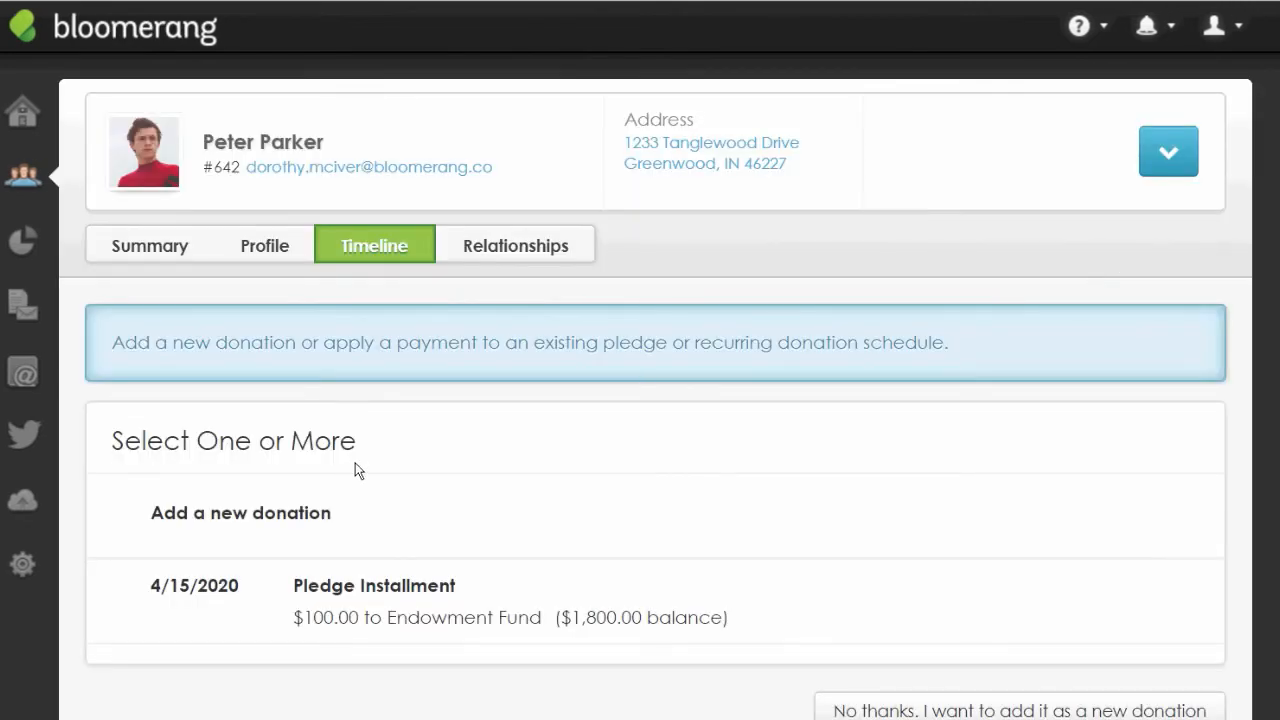
left_click(974, 711)
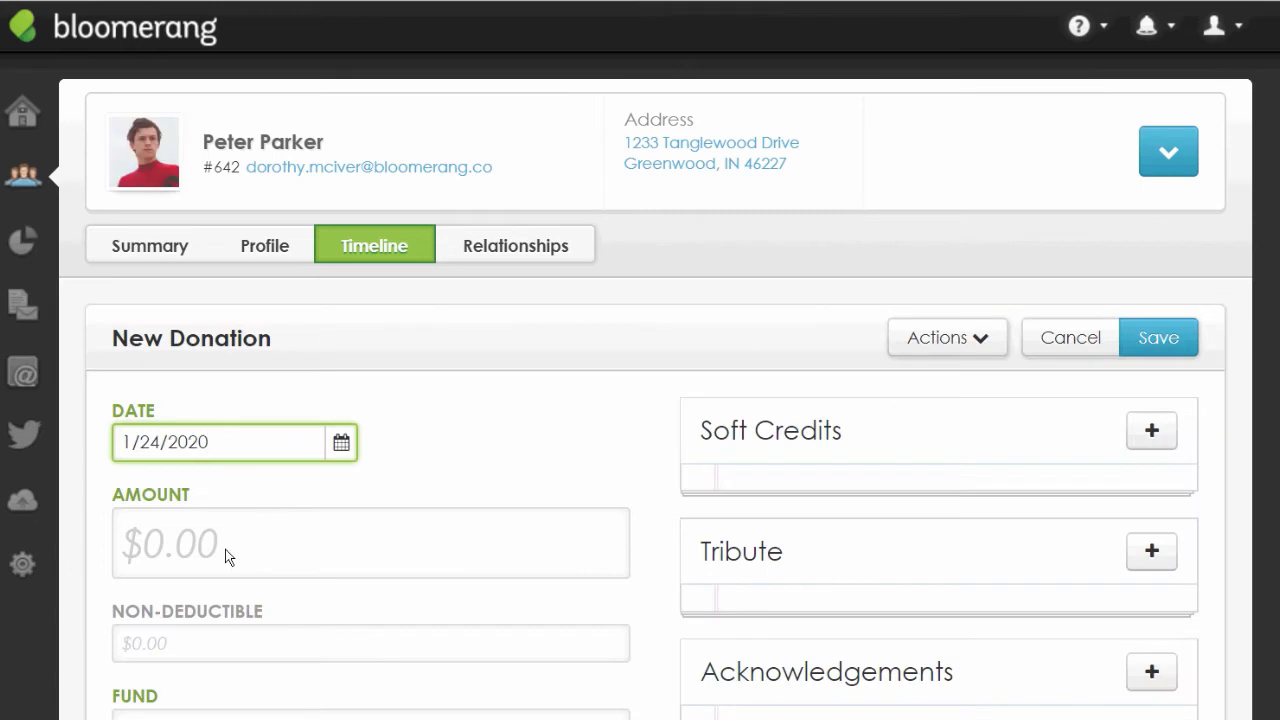
left_click(225, 549)
type("100")
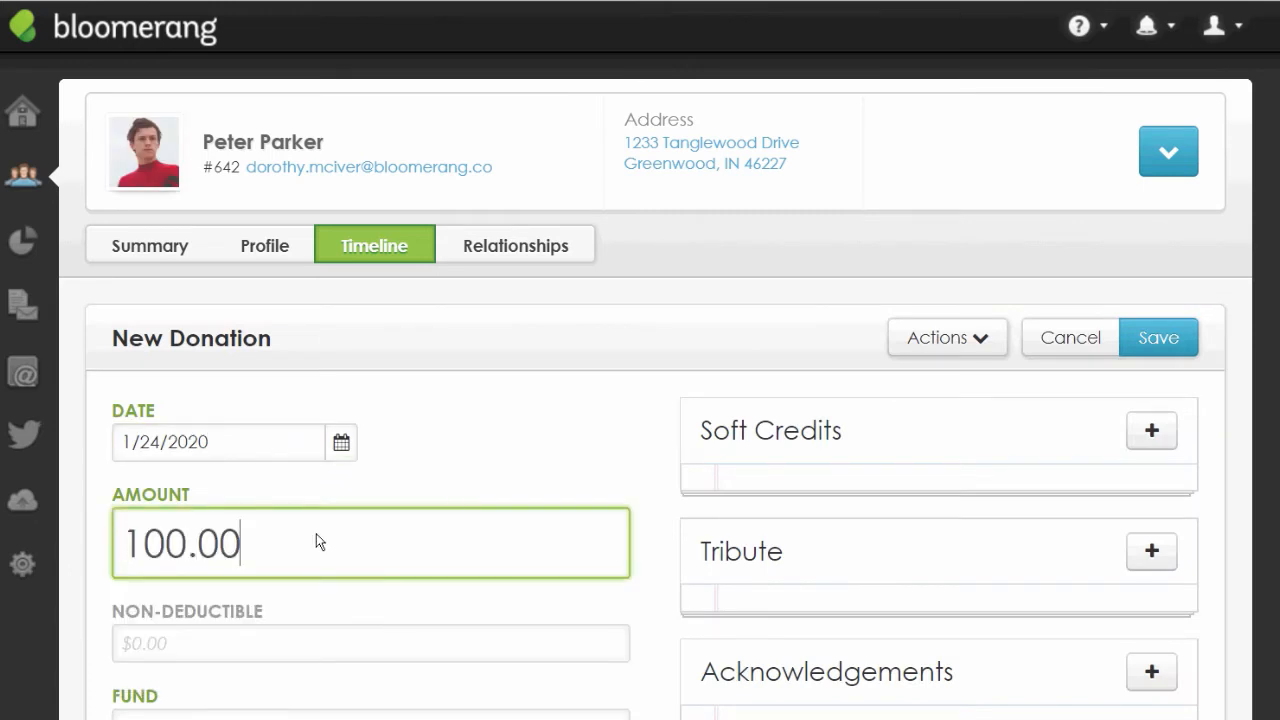
left_click(520, 428)
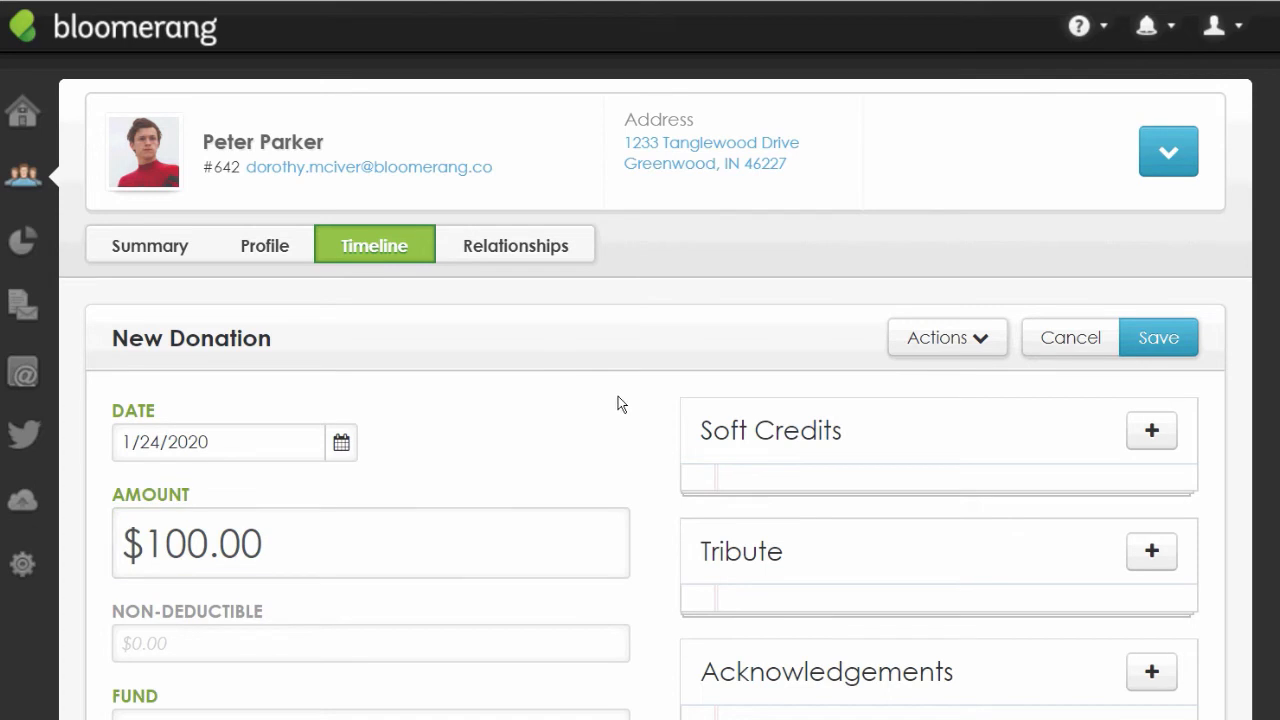
Switch the new donation to a split payment and add a second split as a new donation.
left_click(981, 347)
left_click(968, 416)
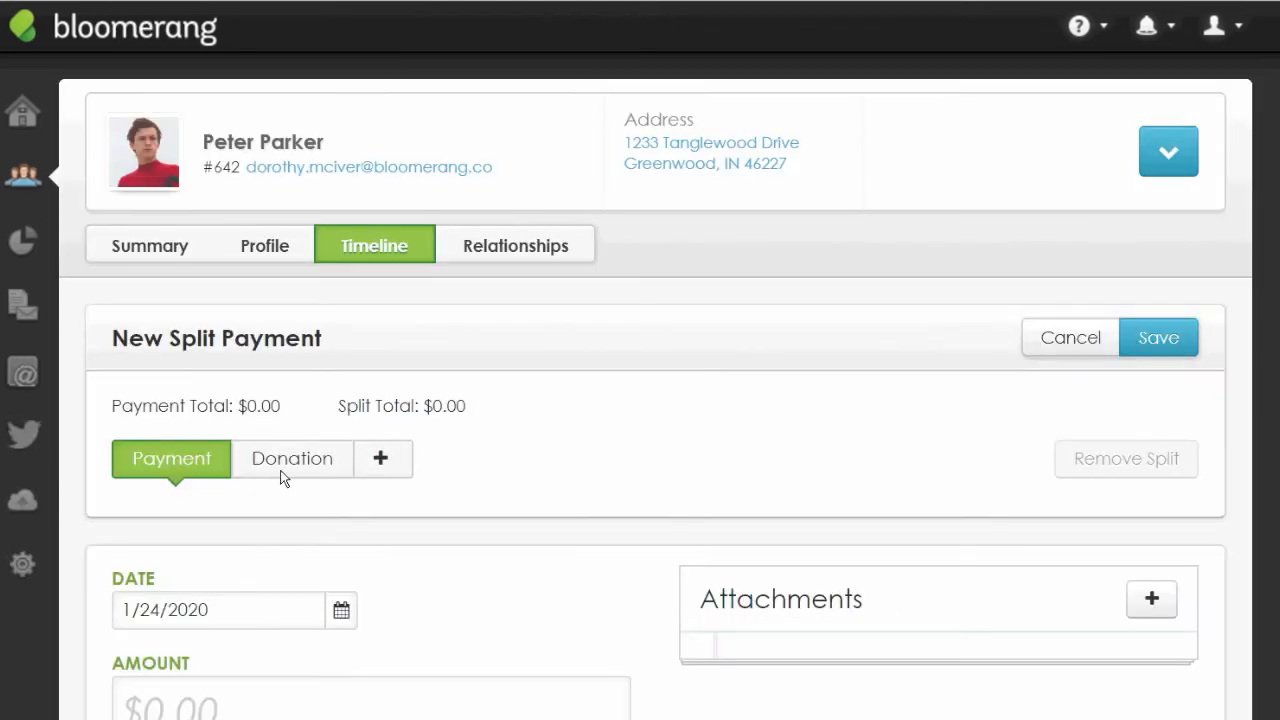
left_click(284, 460)
scroll(615, 447, "down", 3)
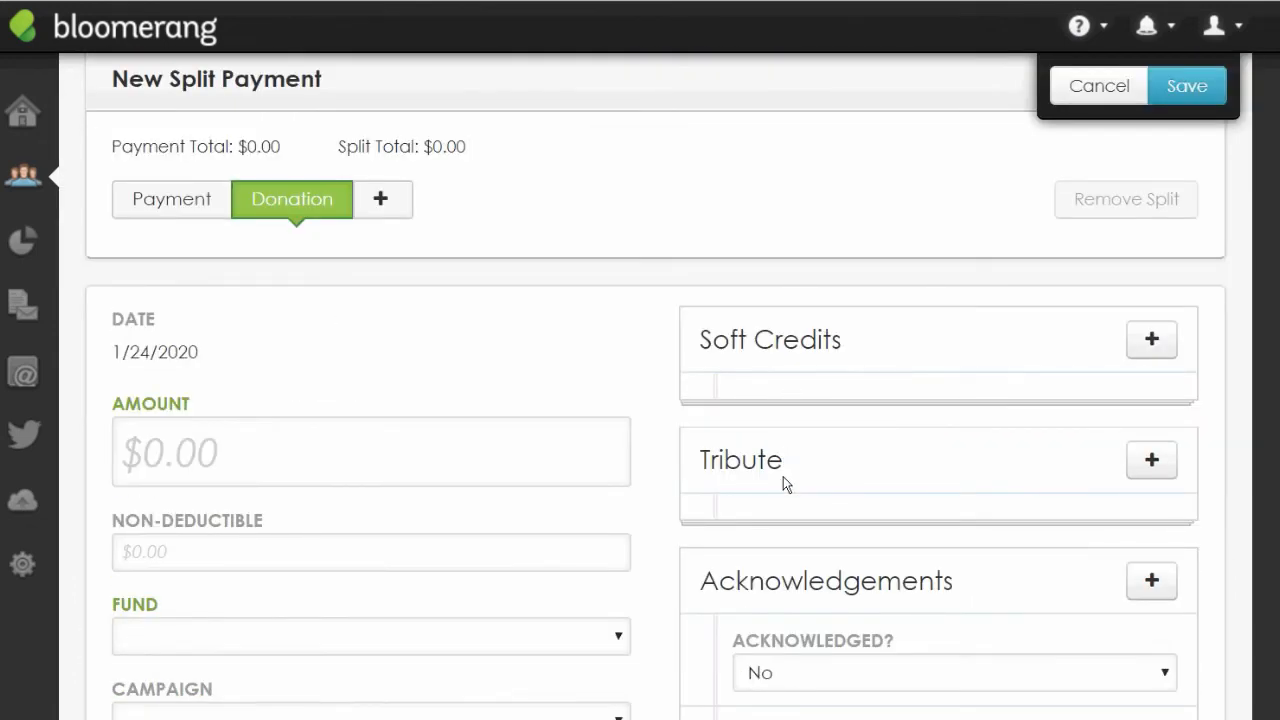
scroll(783, 476, "down", 2)
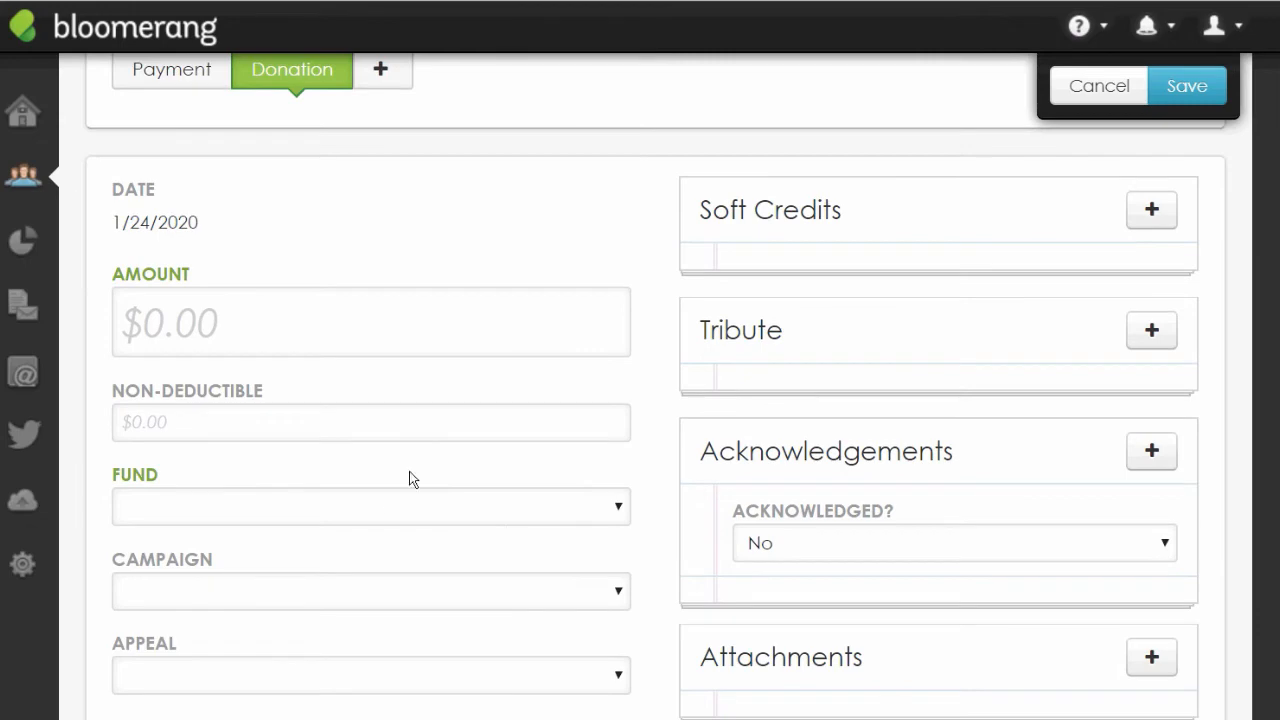
left_click(396, 71)
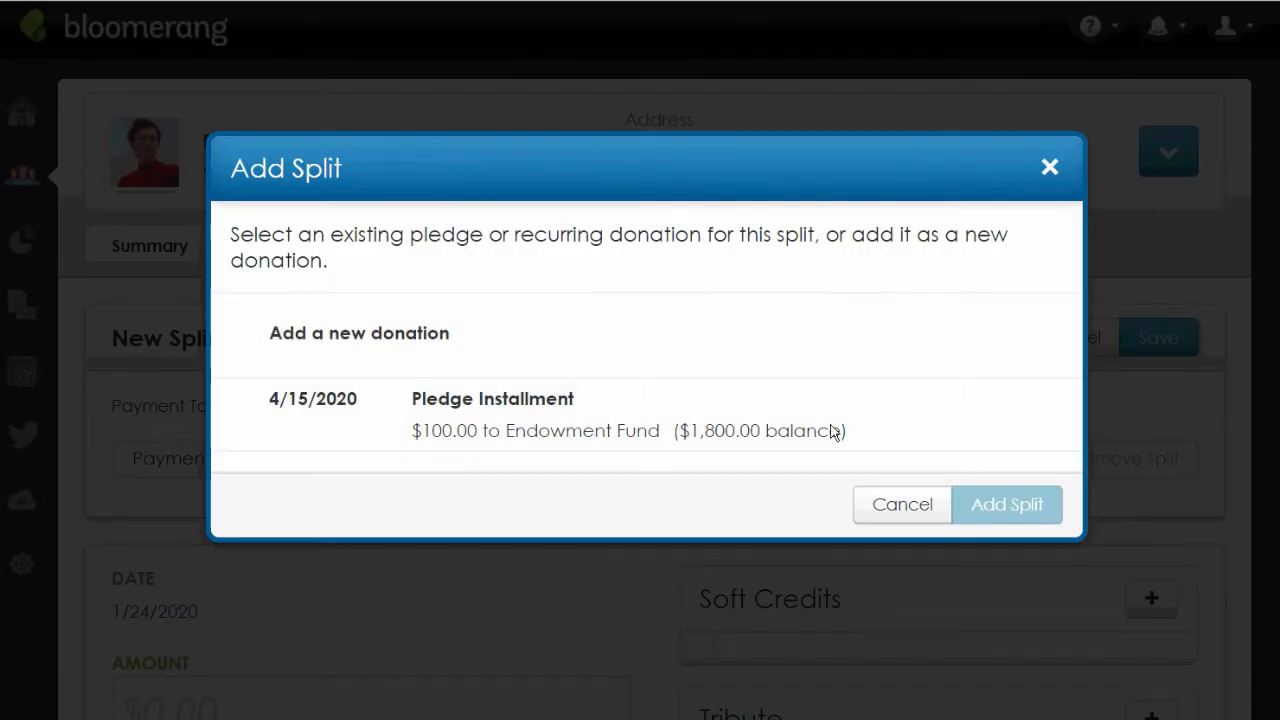
left_click(411, 330)
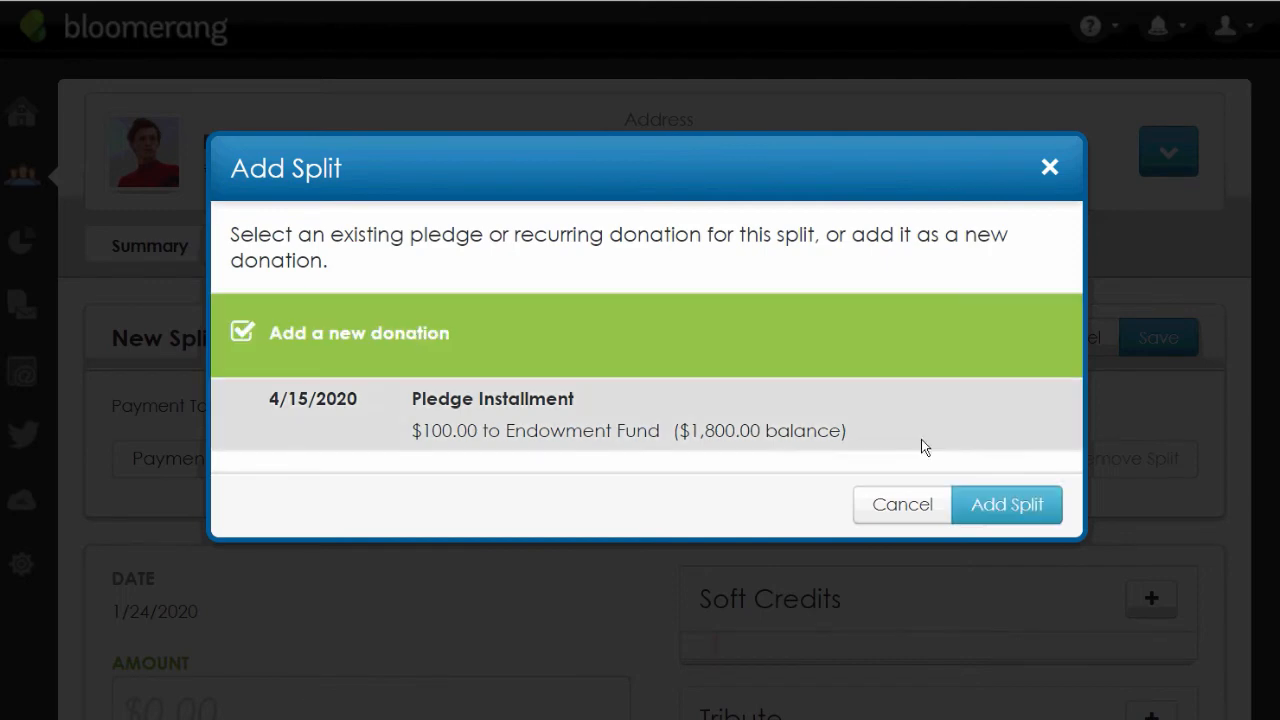
left_click(1019, 511)
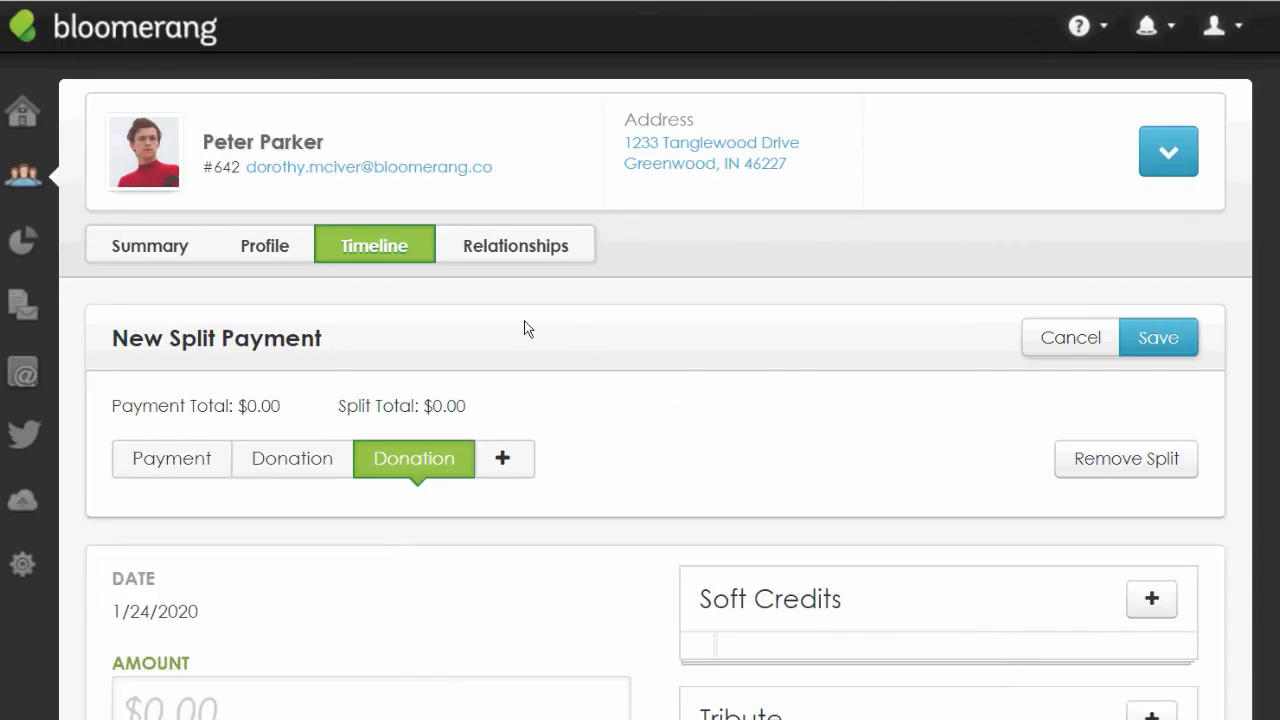
Compare the entry fields of the two donation splits in the new split payment.
left_click(312, 470)
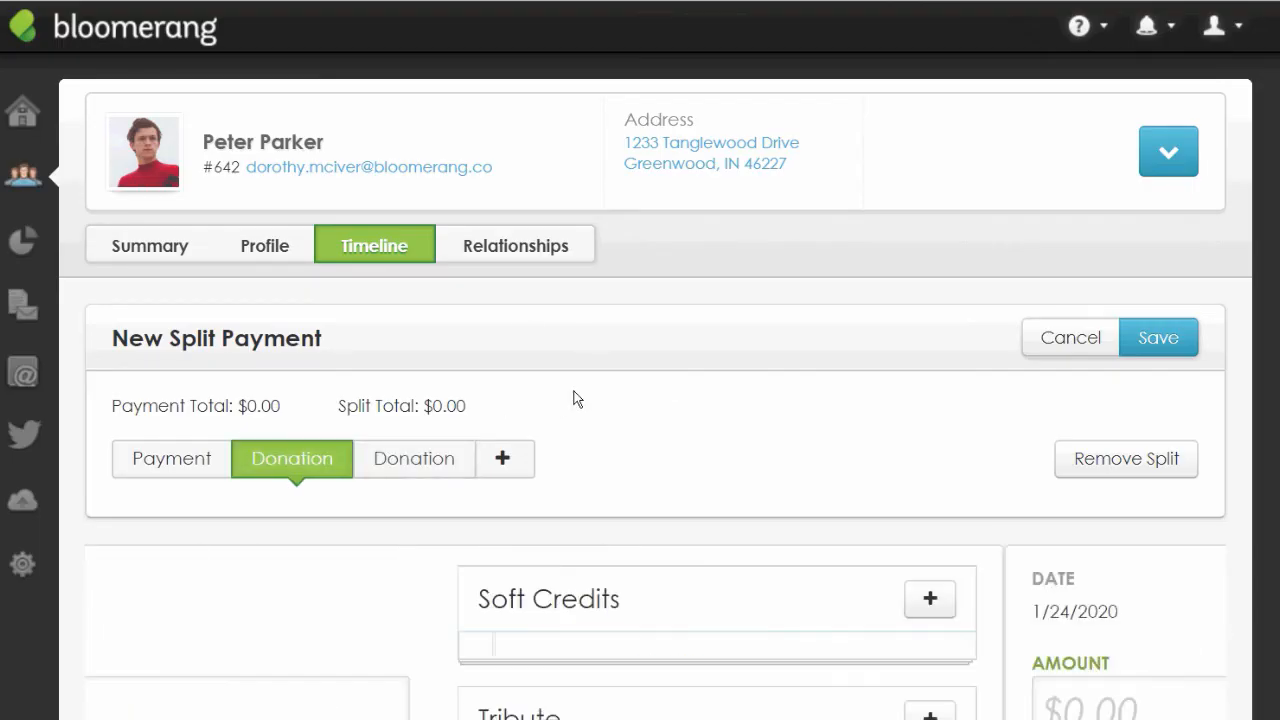
scroll(575, 398, "down", 1)
scroll(575, 398, "down", 1)
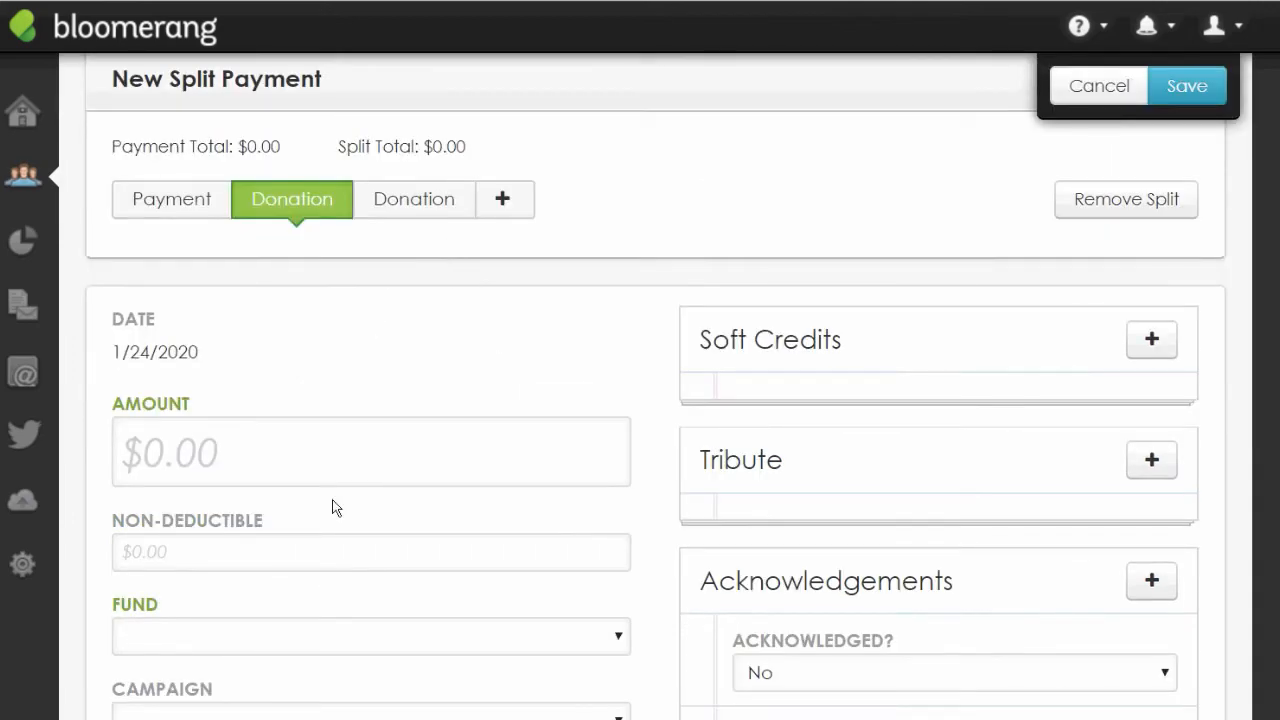
left_click(410, 226)
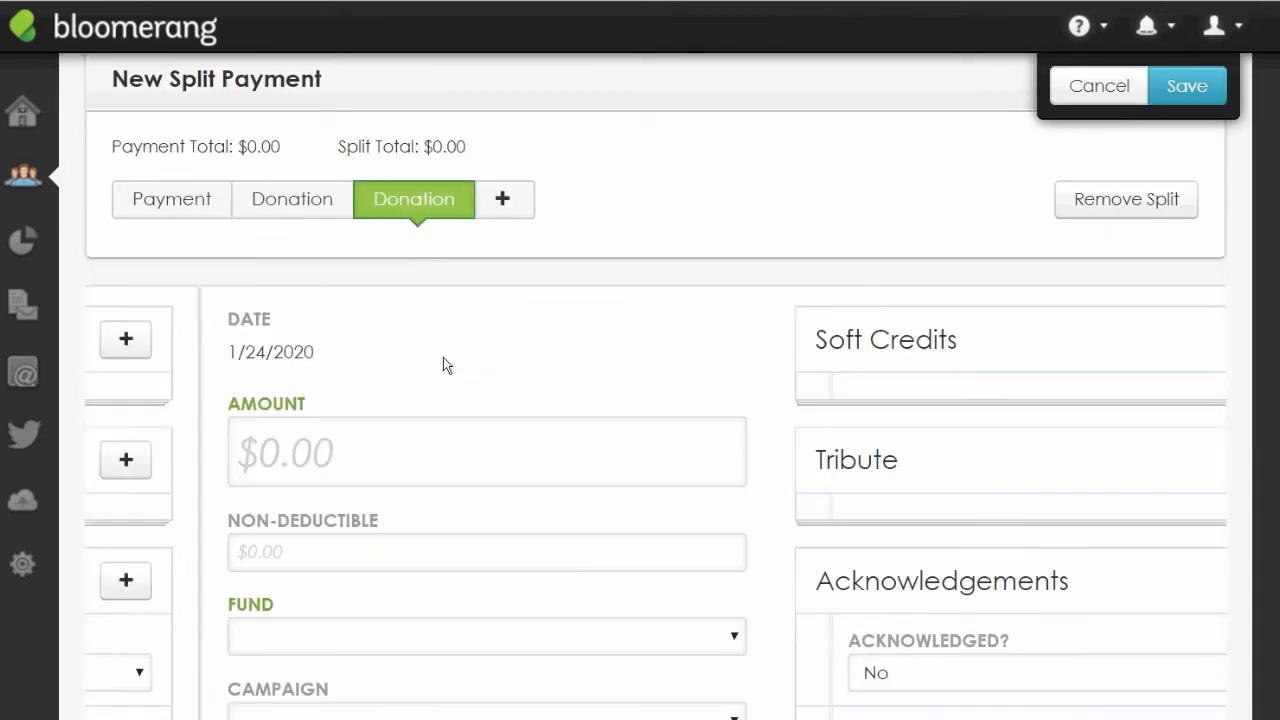
scroll(420, 432, "down", 1)
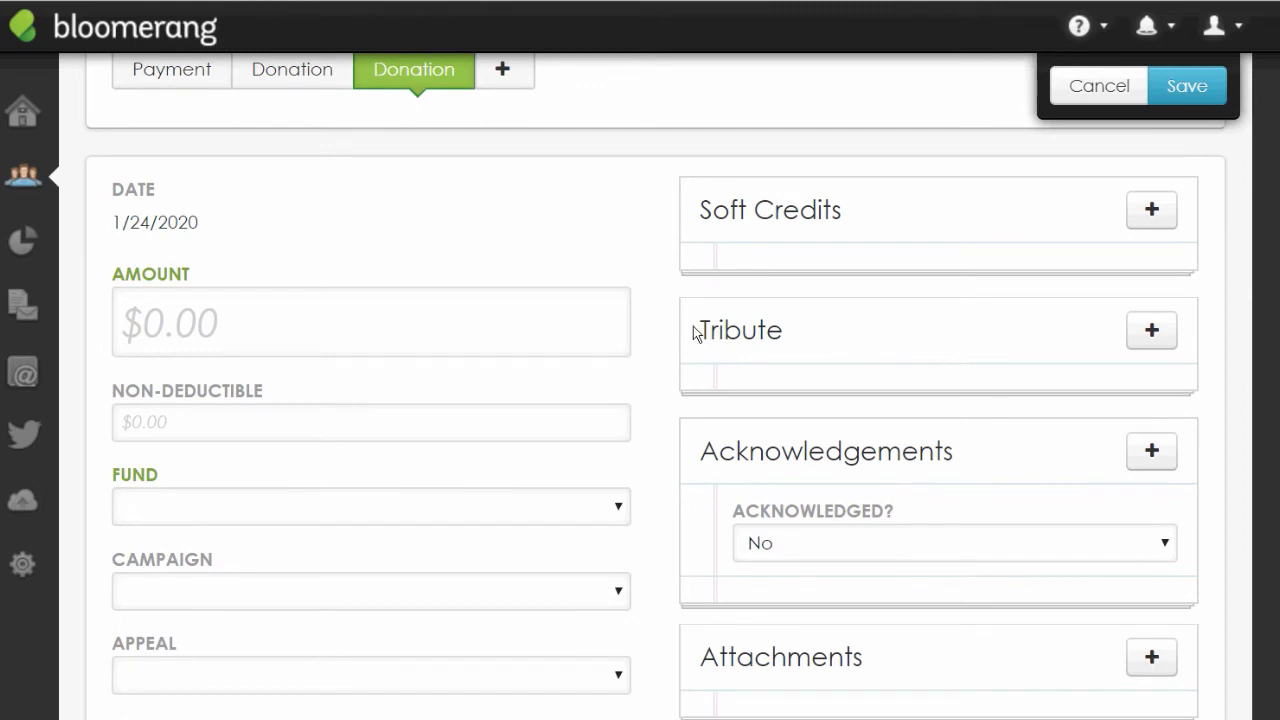
scroll(543, 271, "up", 1)
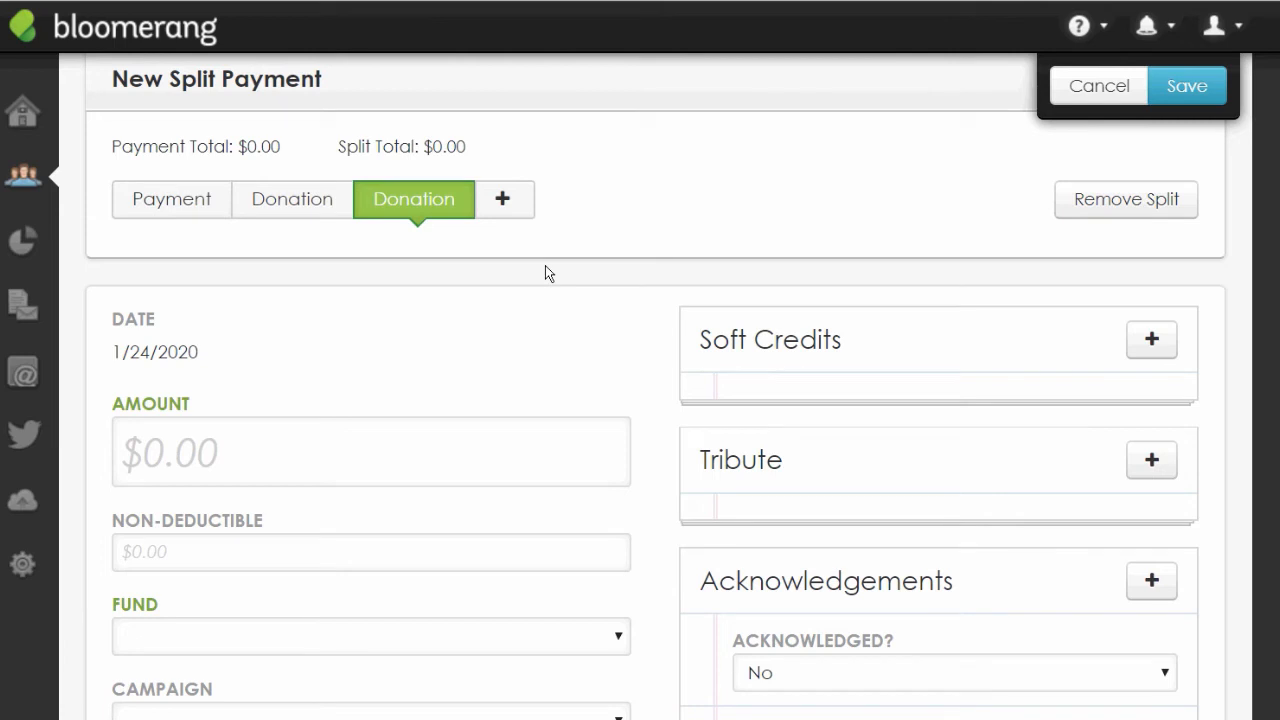
scroll(545, 265, "up", 1)
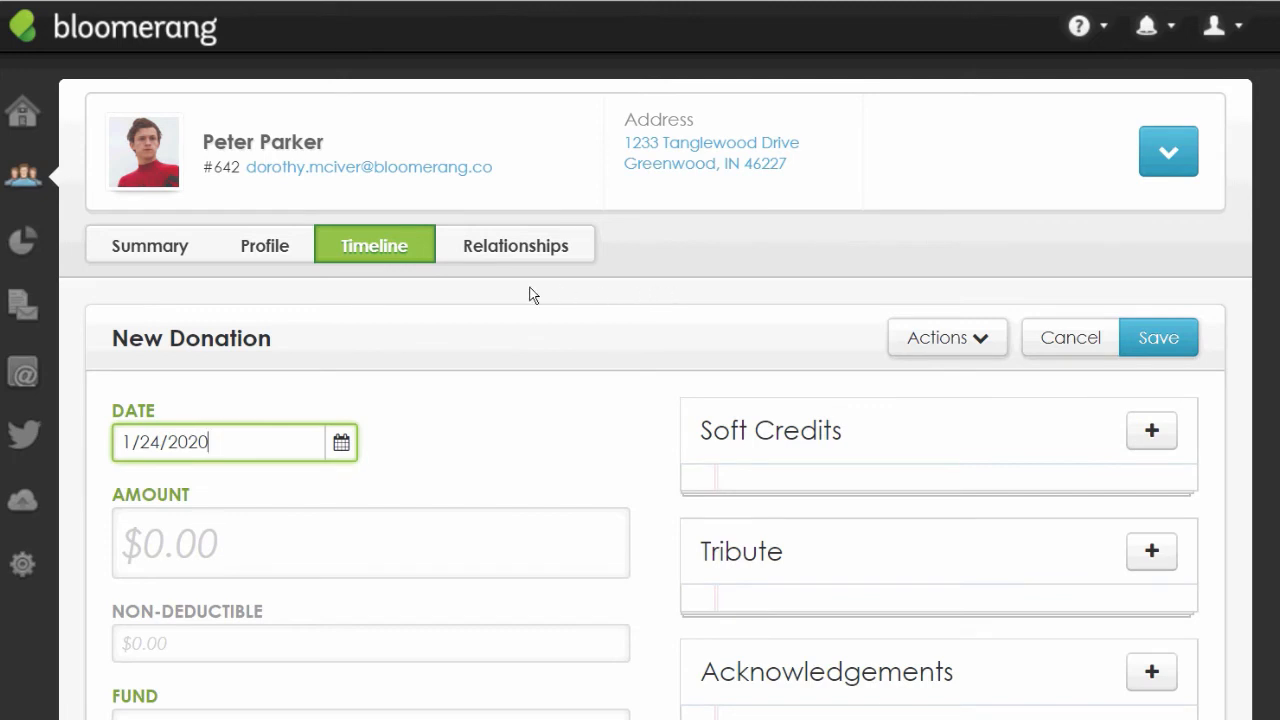
Cancel the unsaved new donation and return to the constituent's timeline.
left_click(1045, 333)
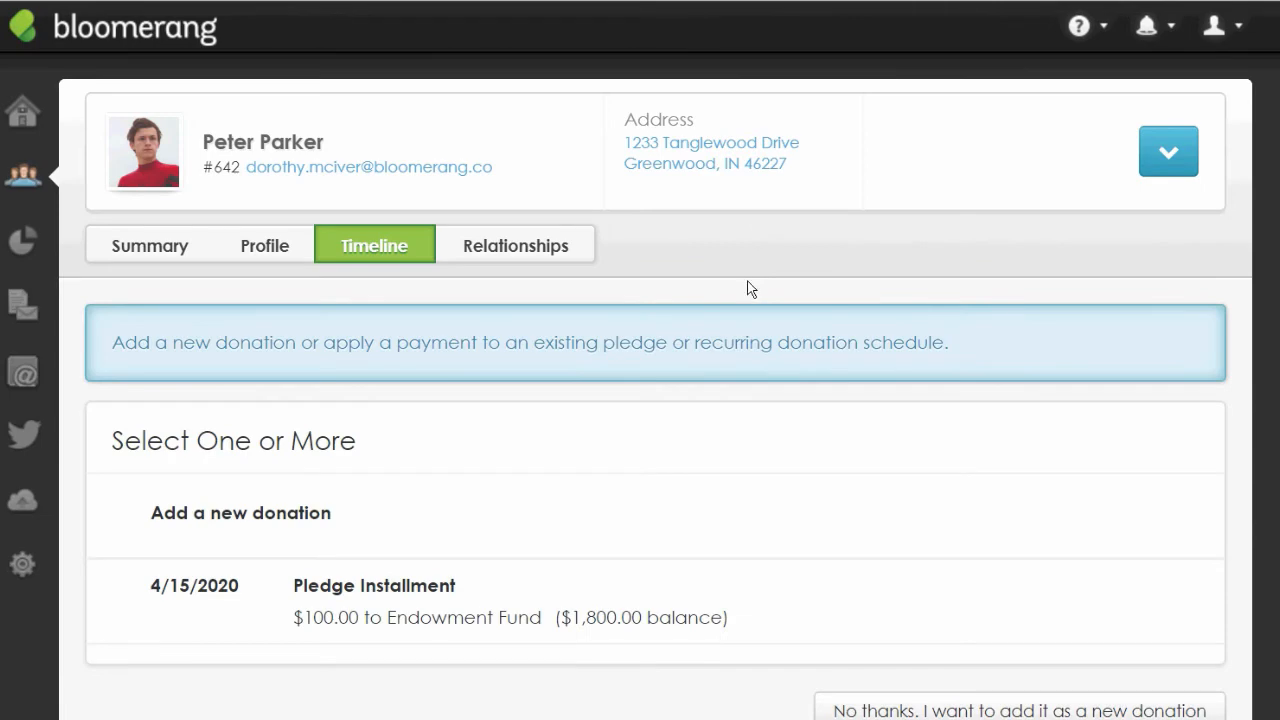
scroll(746, 314, "down", 1)
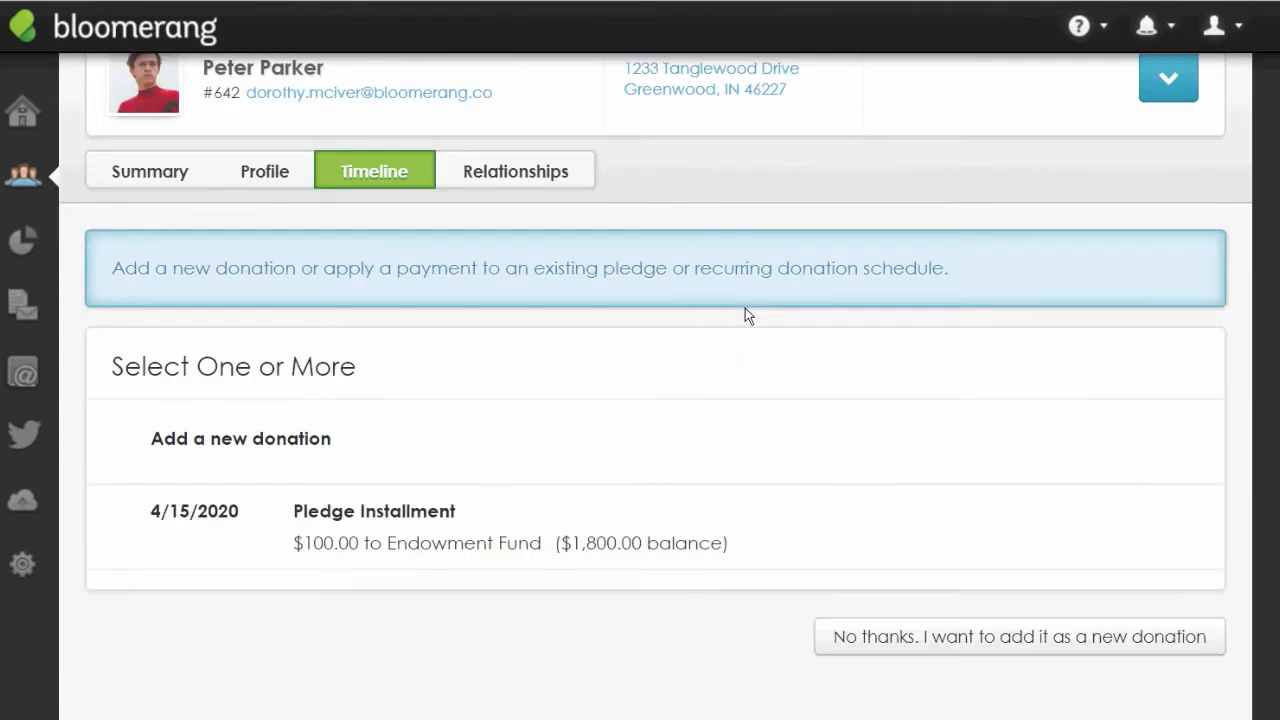
scroll(745, 308, "up", 1)
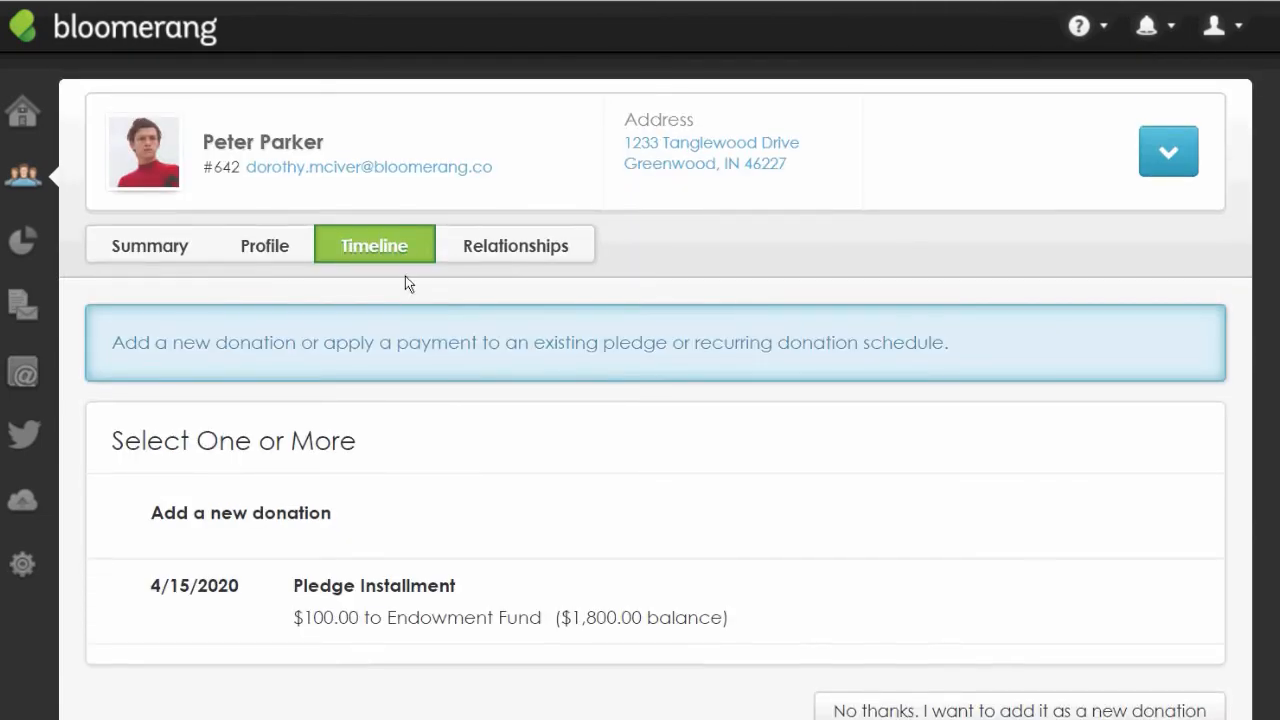
left_click(400, 240)
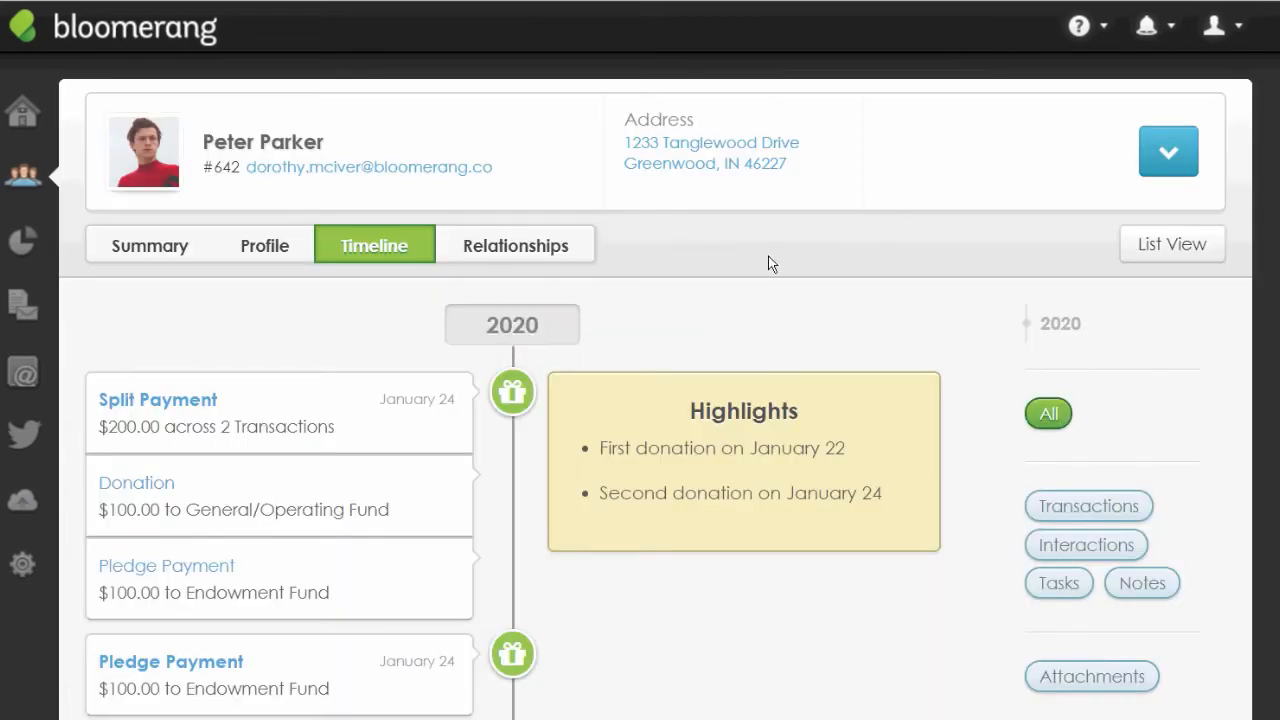
Examine the details of the standalone January 24 pledge payment from the timeline and close it without saving.
scroll(767, 263, "down", 3)
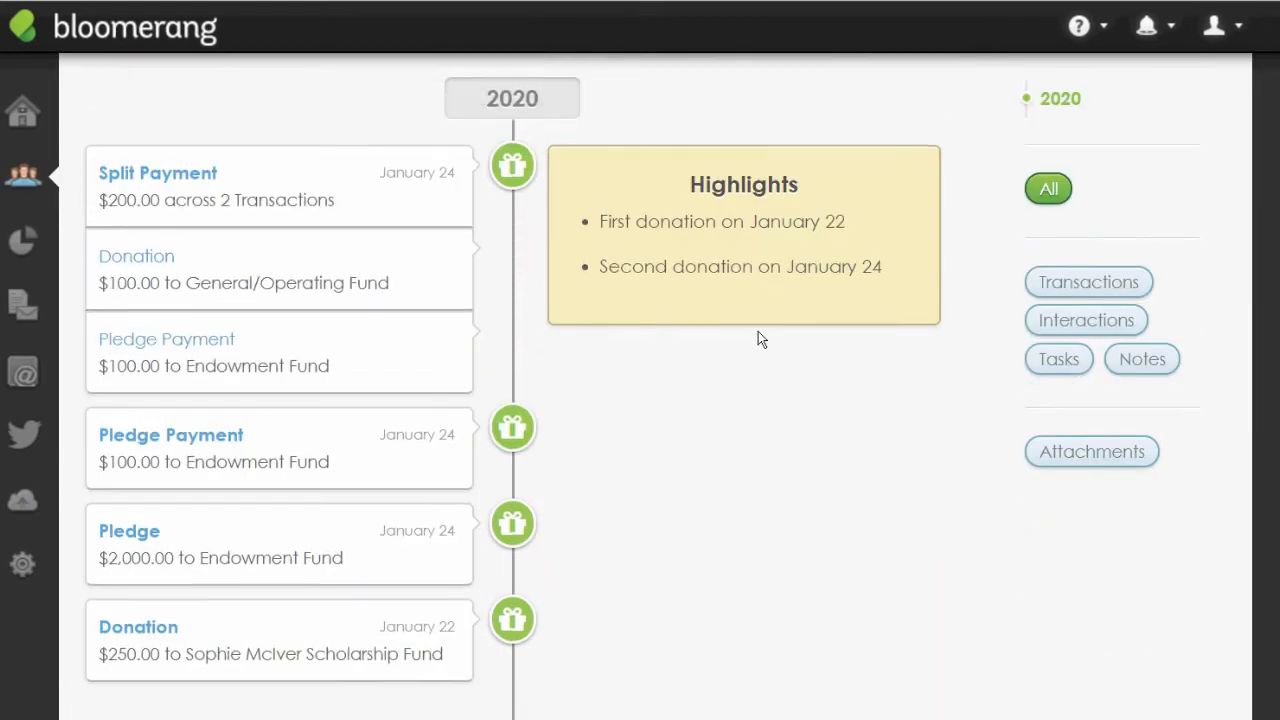
scroll(758, 338, "up", 1)
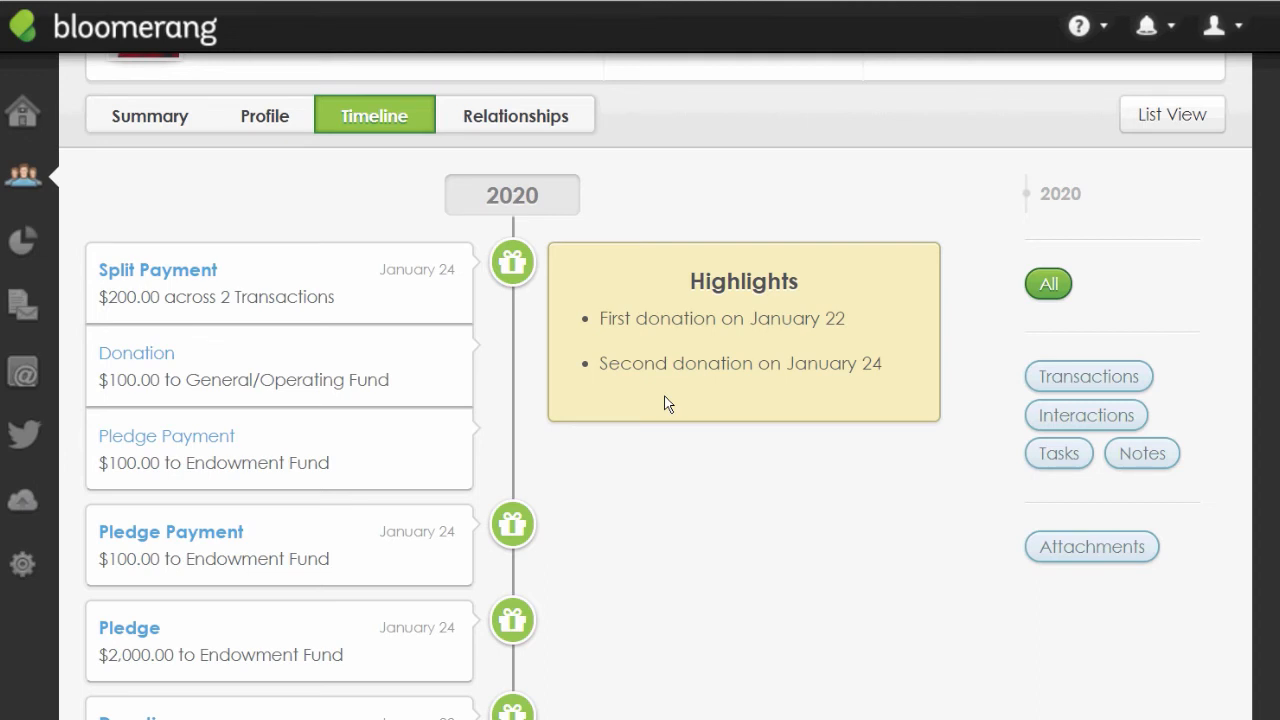
left_click(198, 541)
scroll(405, 321, "down", 4)
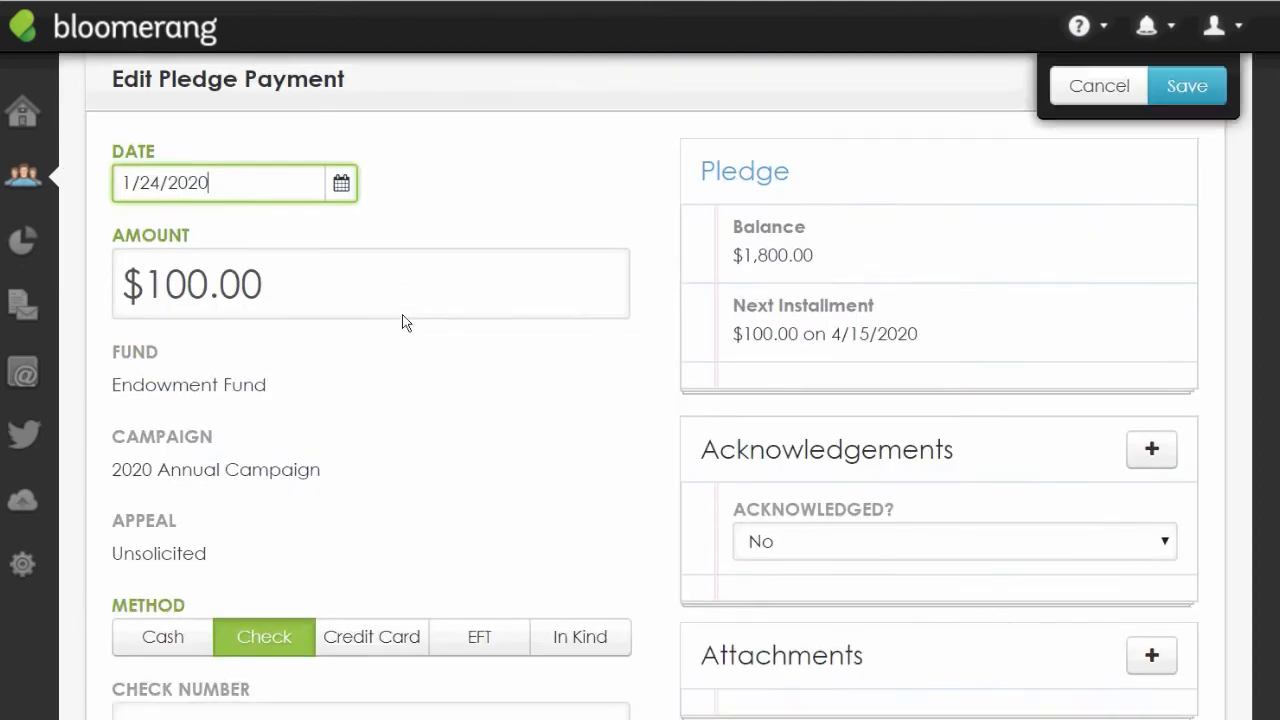
scroll(405, 321, "up", 4)
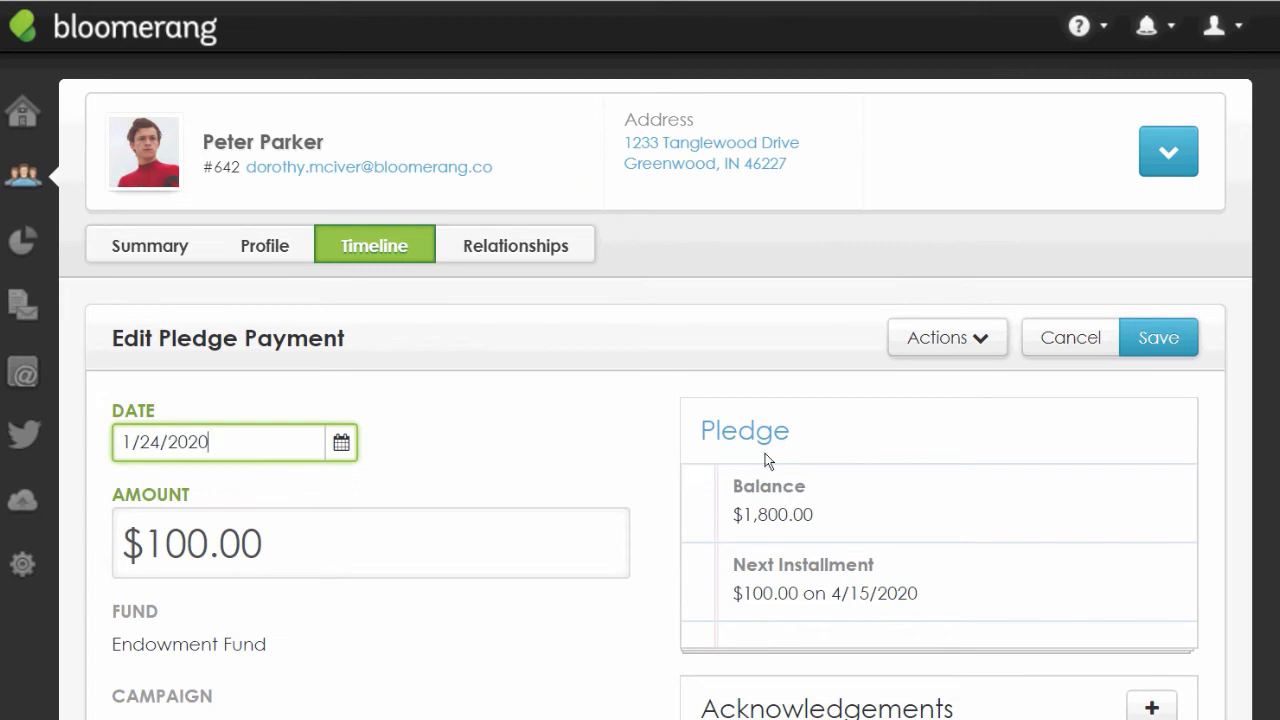
left_click(1068, 336)
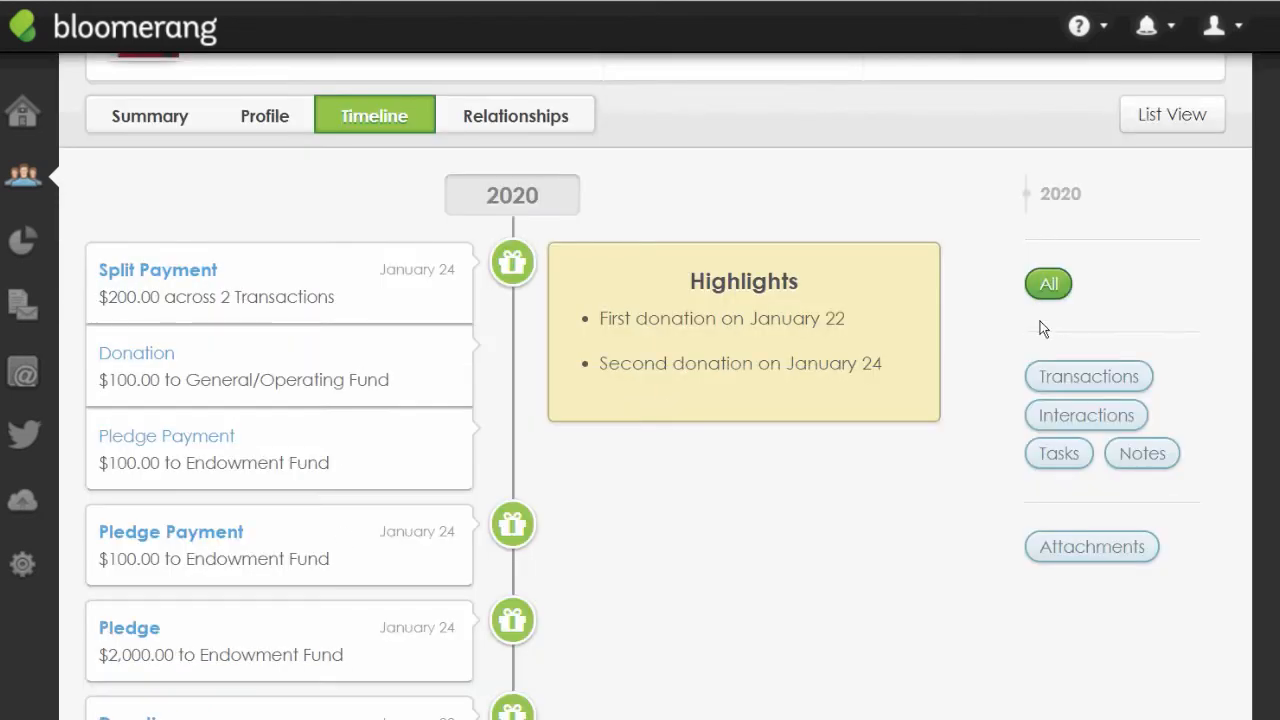
Start a new recurring donation schedule for the constituent with an amount of $25.00.
scroll(1040, 321, "up", 2)
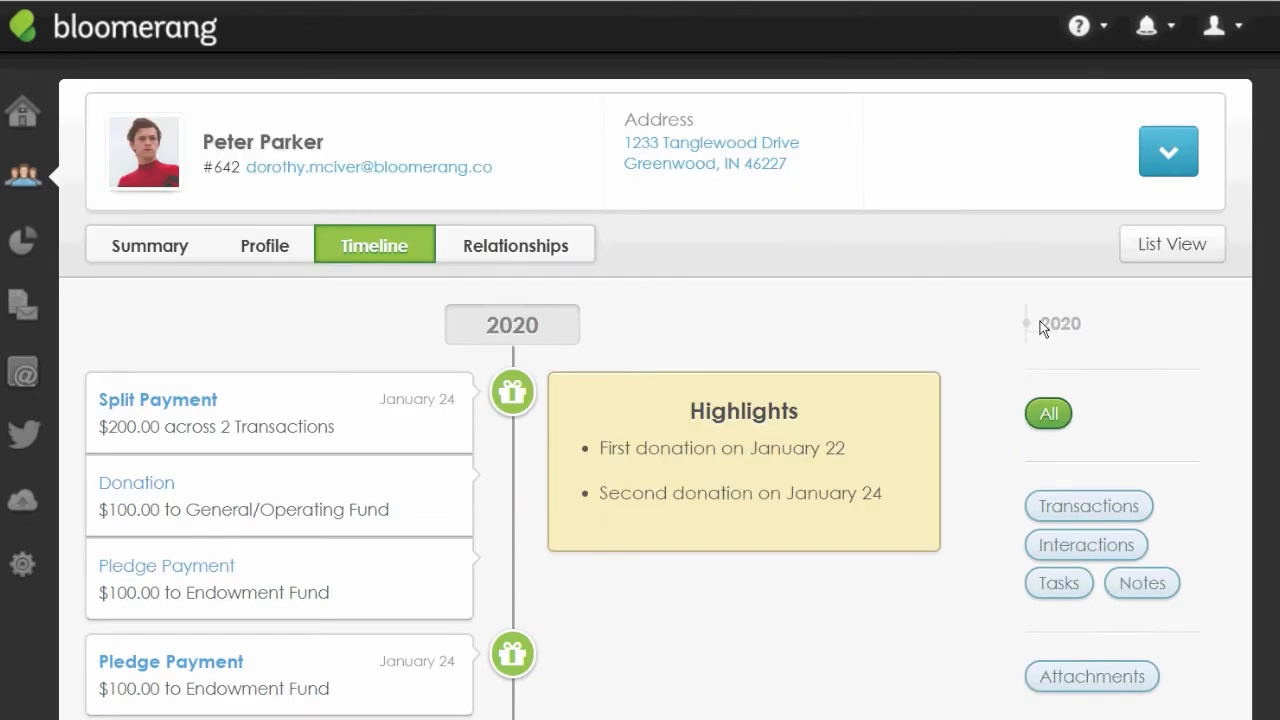
left_click(1167, 153)
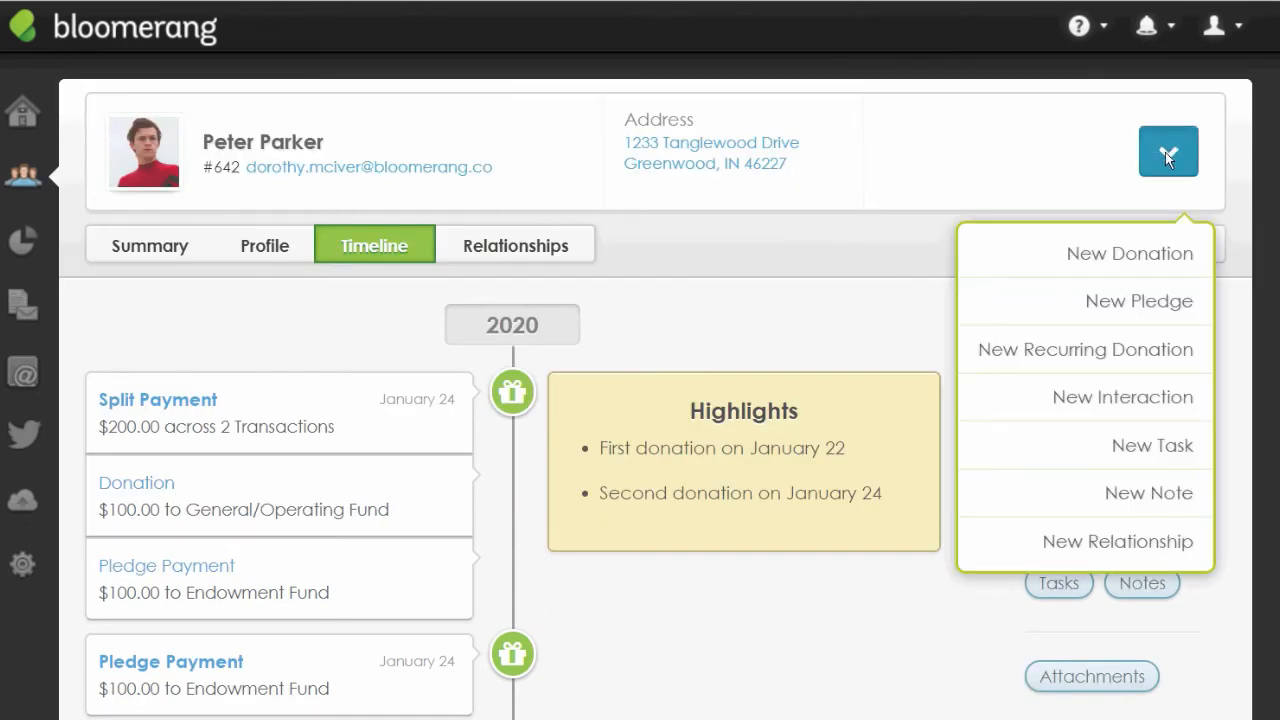
left_click(1121, 352)
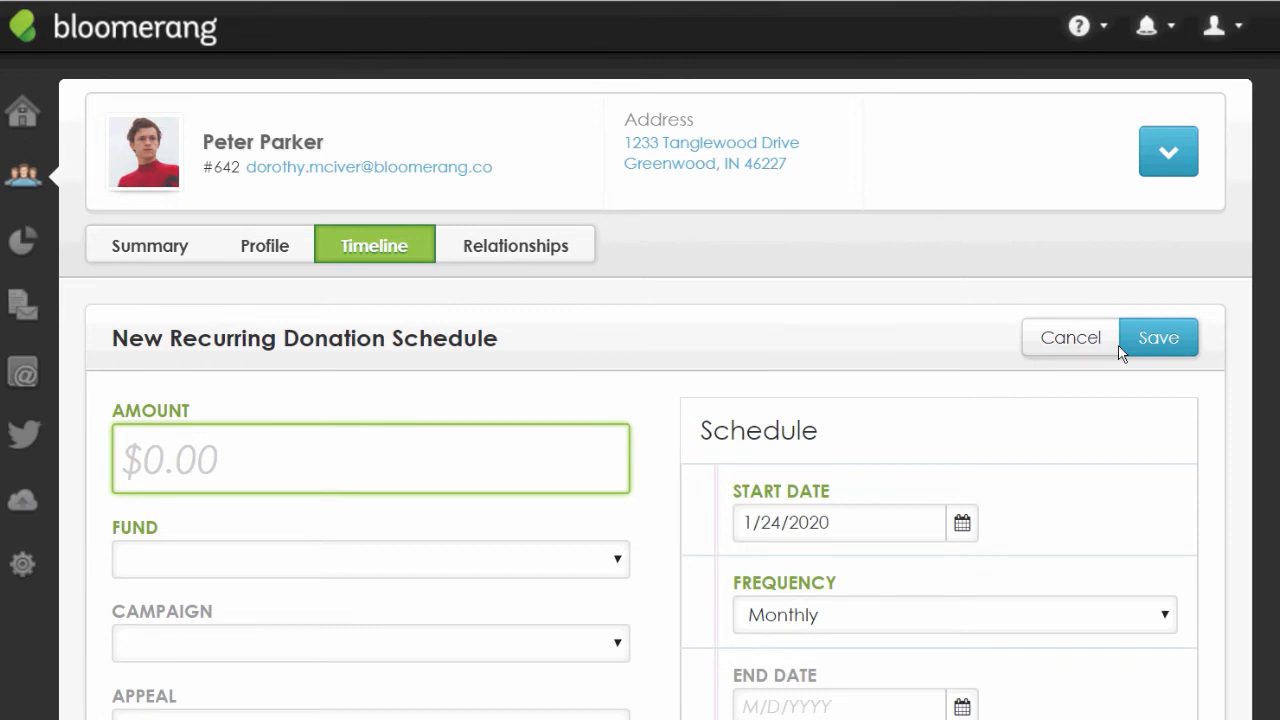
type("25.00")
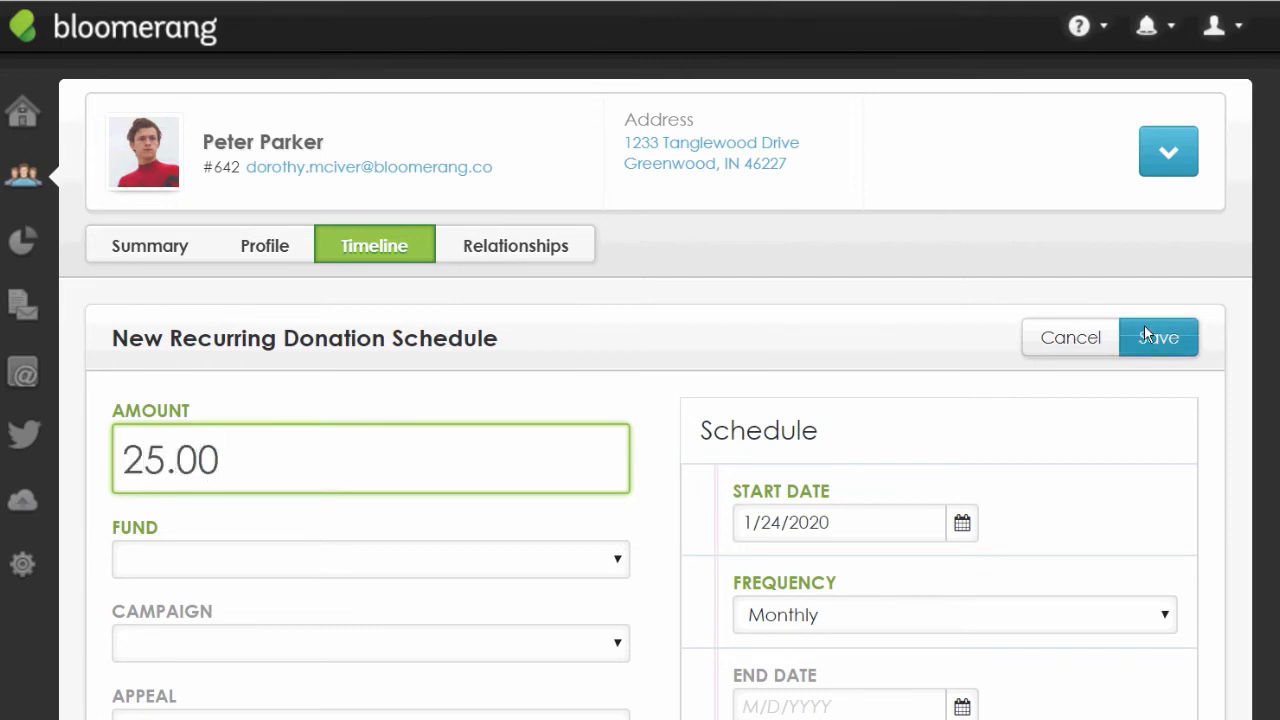
left_click(634, 366)
Assign the recurring donation to the Food Pantry Fund, the 2020 Annual Campaign and the Polar Bear Dive appeal.
scroll(628, 368, "down", 2)
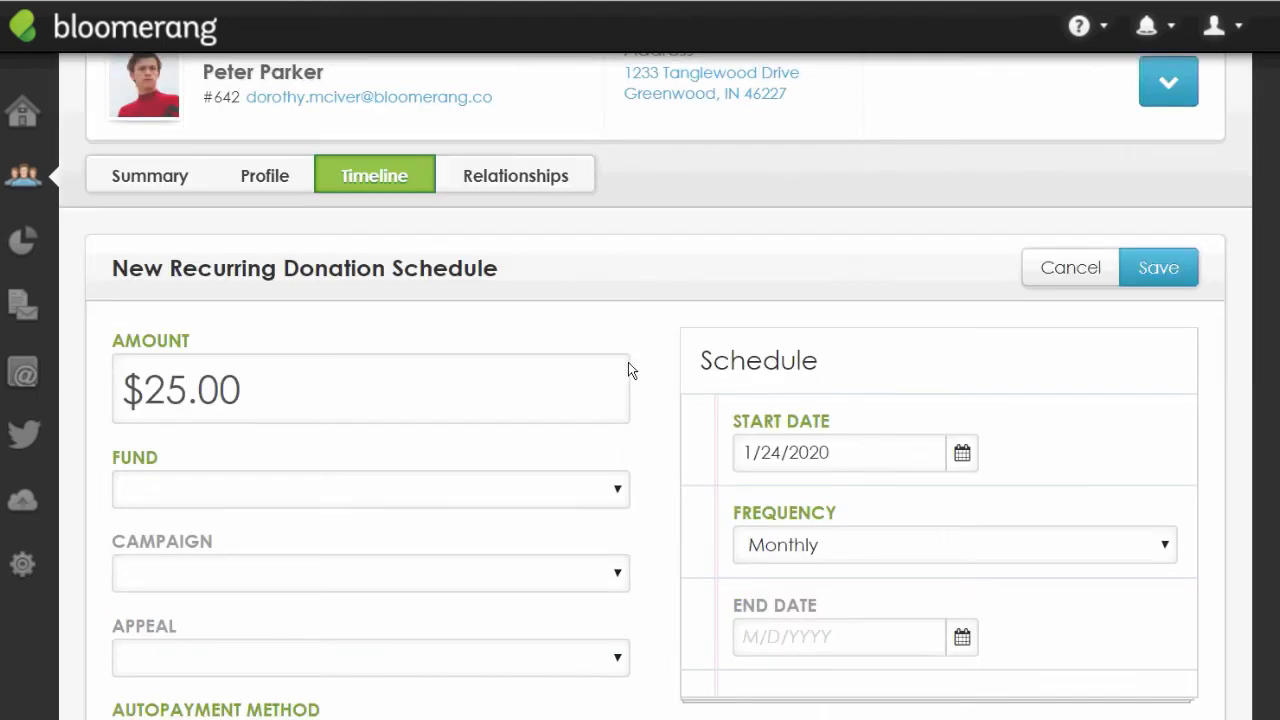
left_click(617, 431)
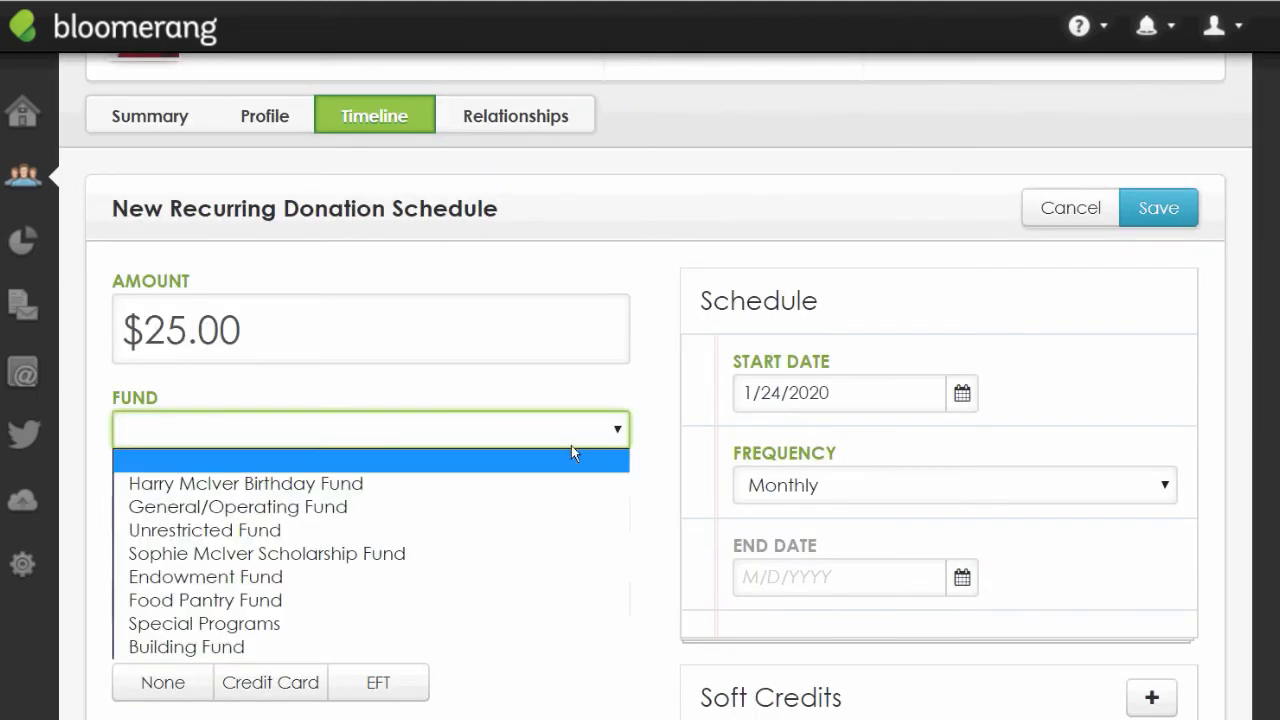
left_click(288, 600)
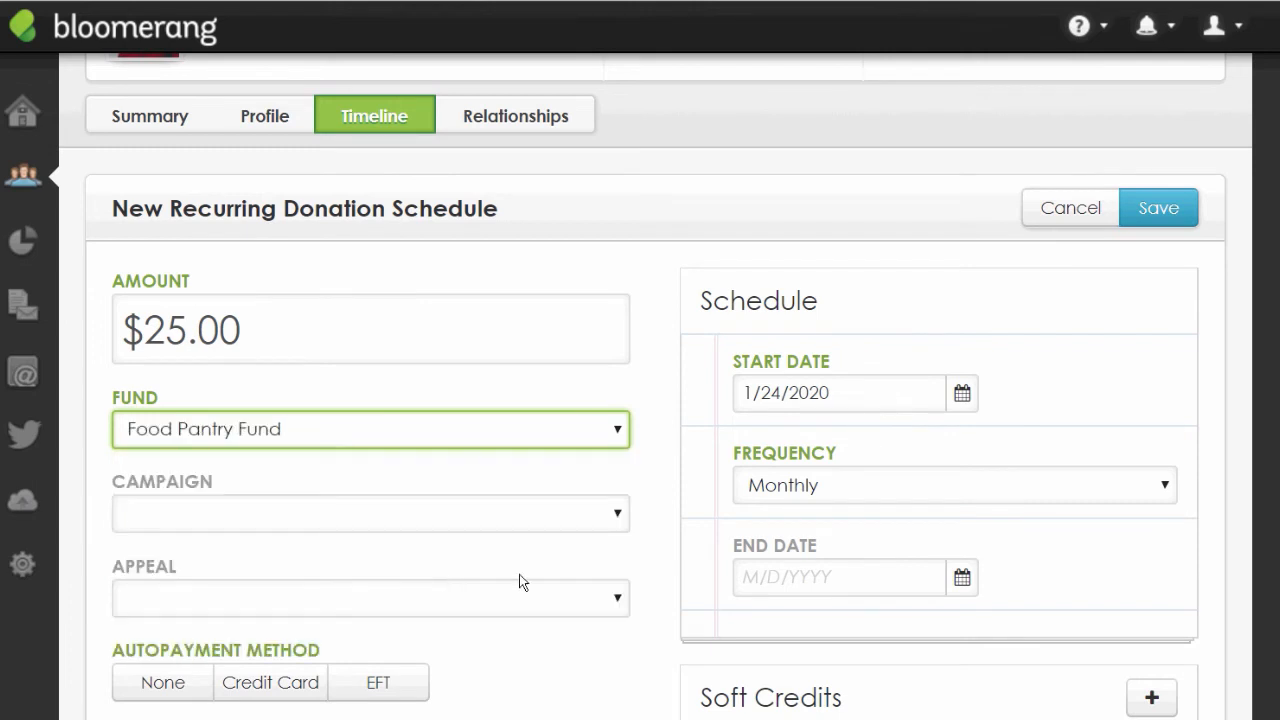
left_click(612, 516)
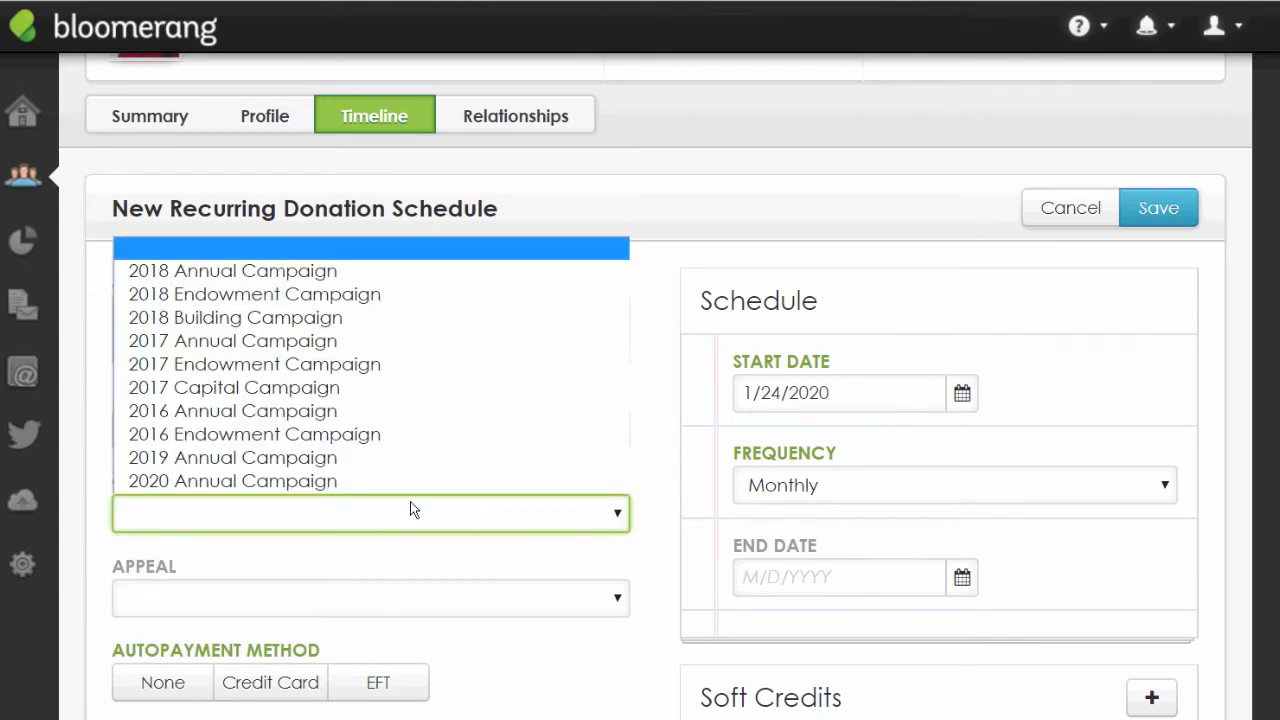
left_click(316, 480)
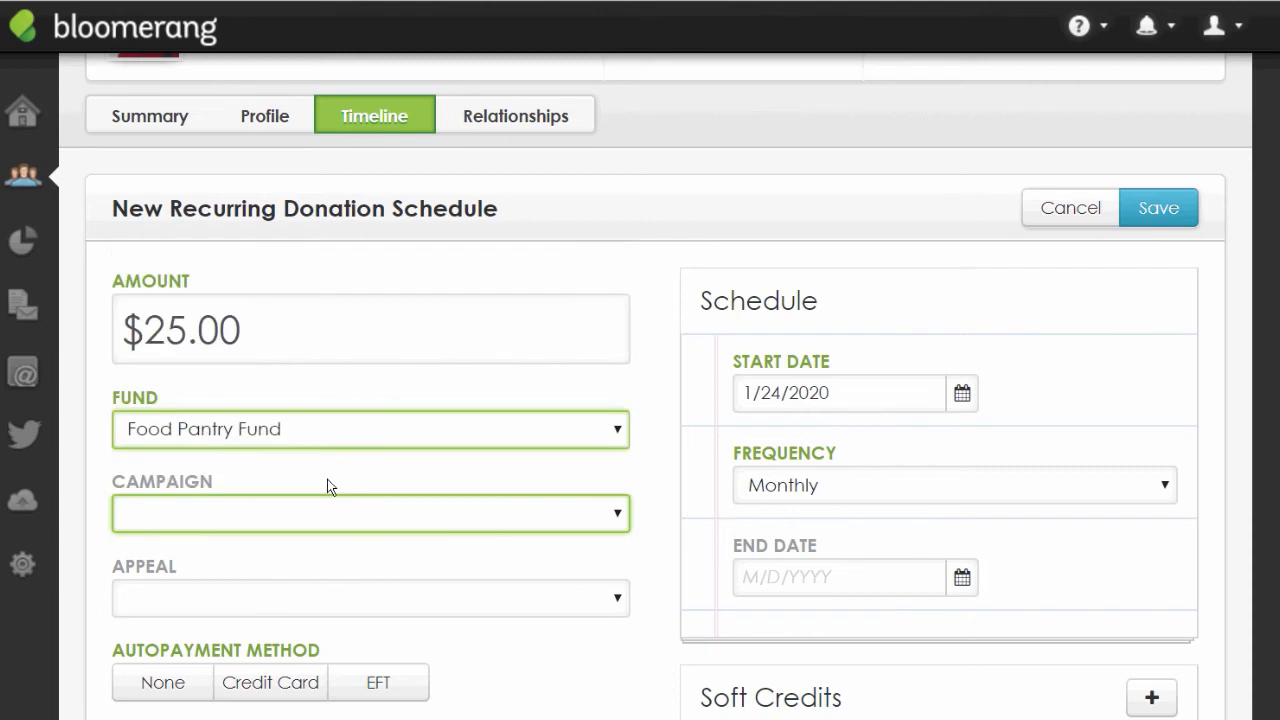
left_click(618, 600)
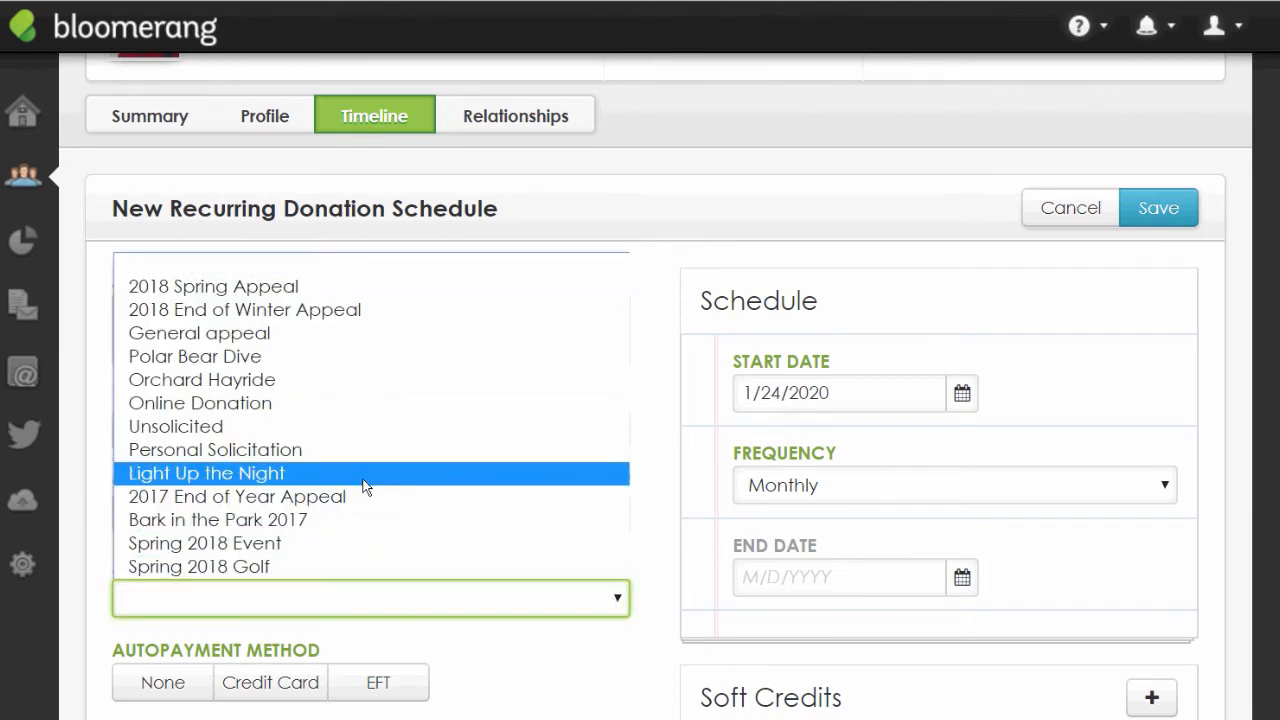
left_click(227, 360)
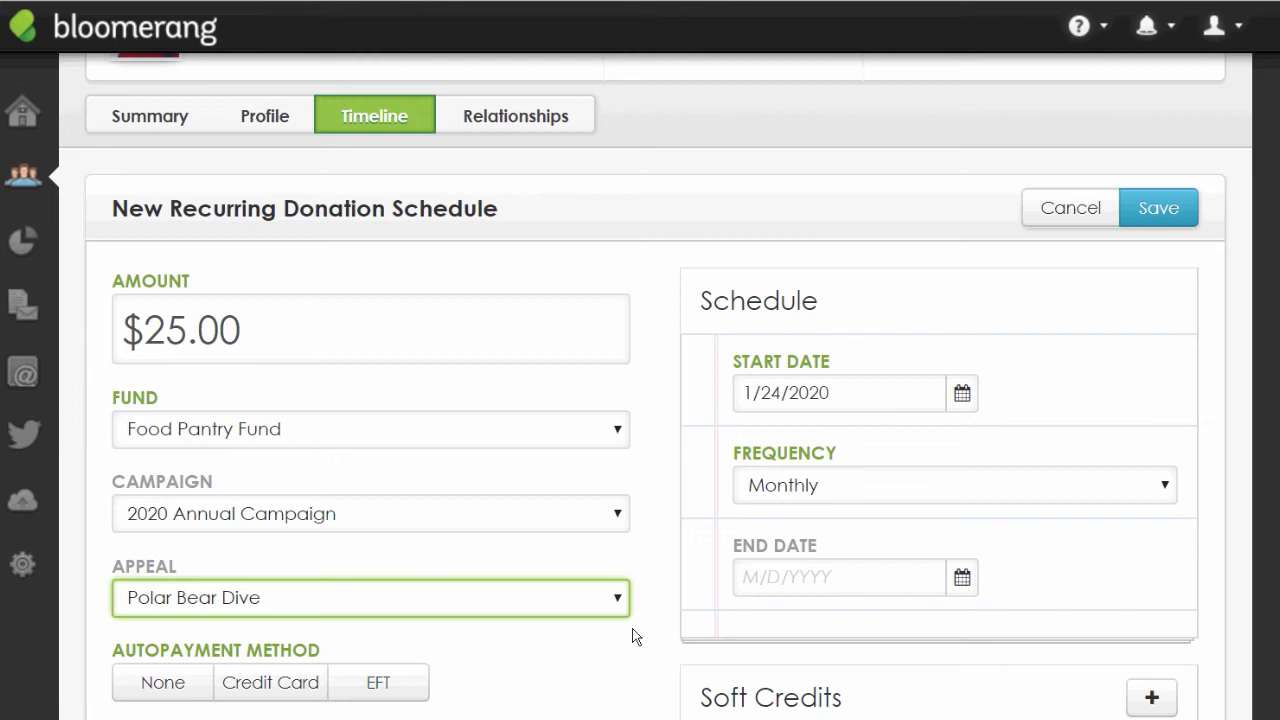
Check the credit card autopayment fields, and set the recurring donation's autopayment method to None.
scroll(613, 455, "down", 1)
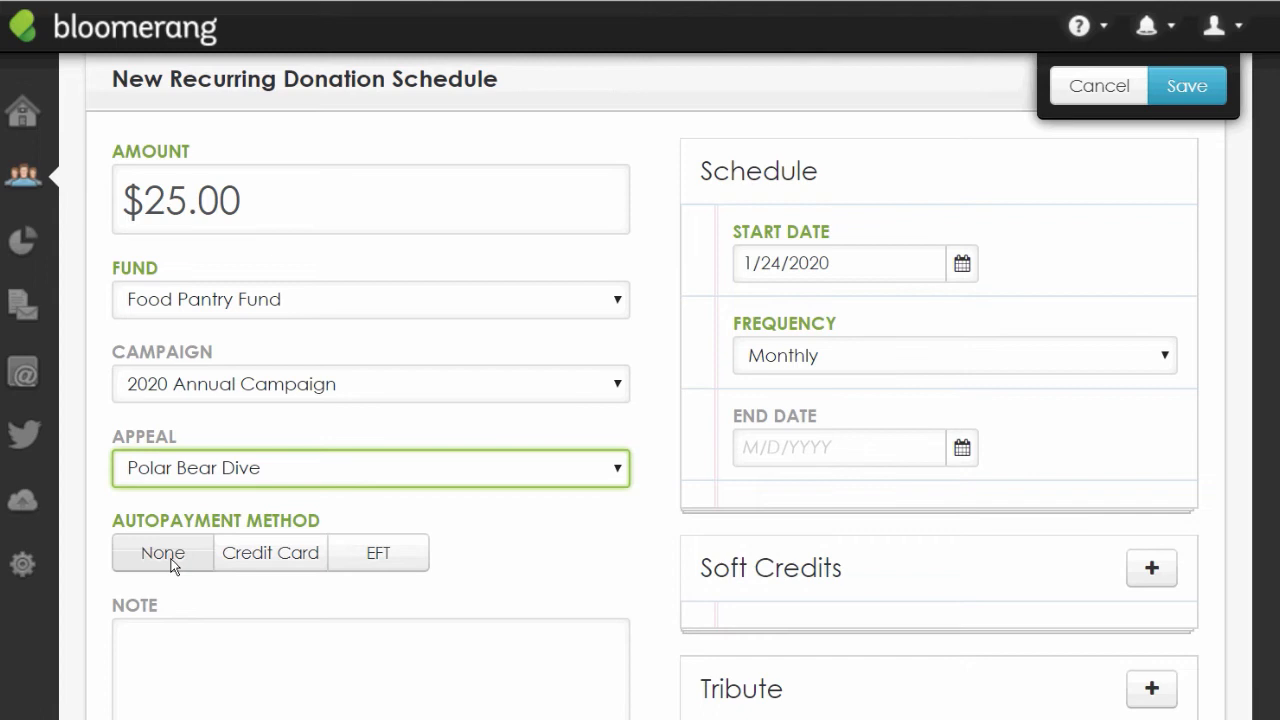
left_click(265, 568)
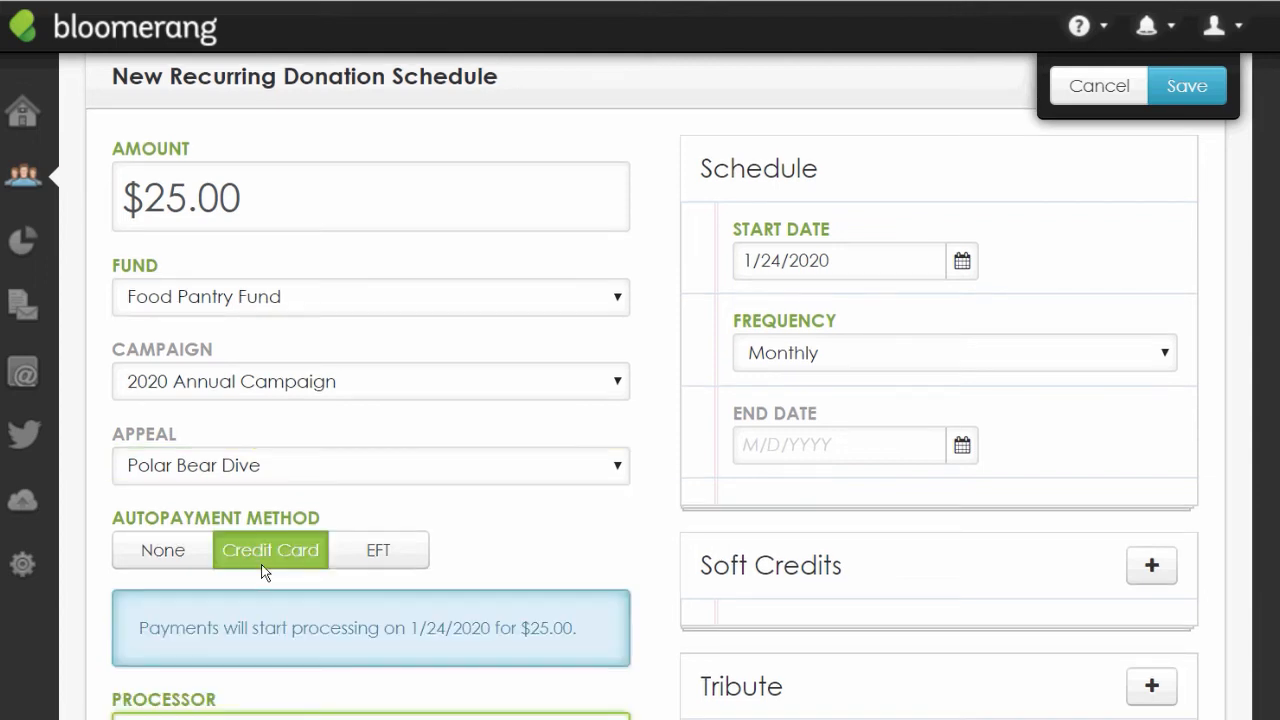
scroll(316, 583, "down", 2)
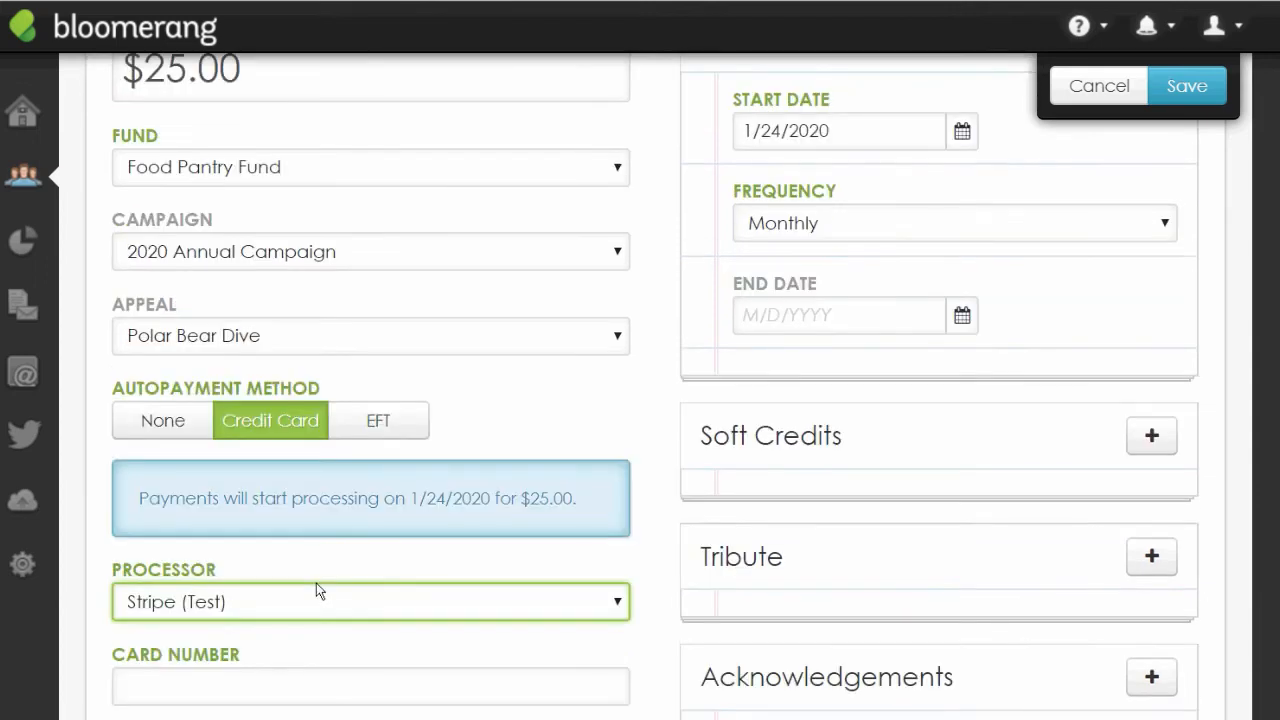
left_click(549, 402)
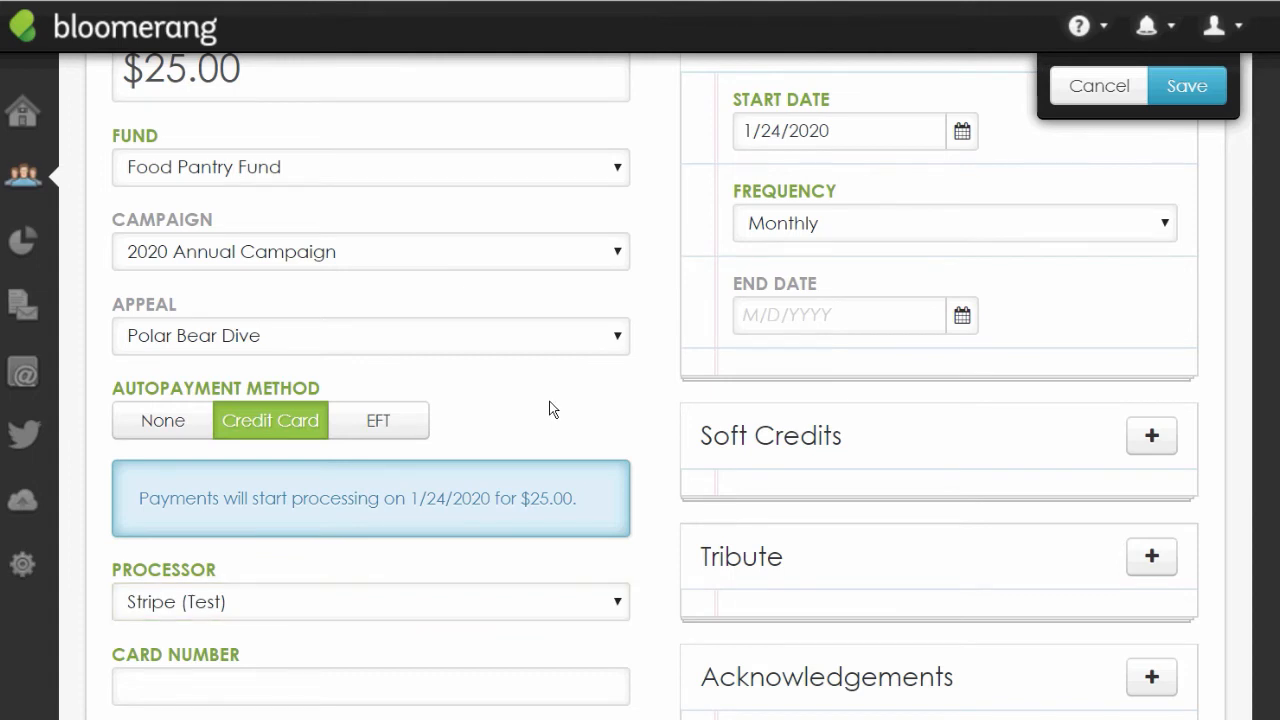
left_click(164, 421)
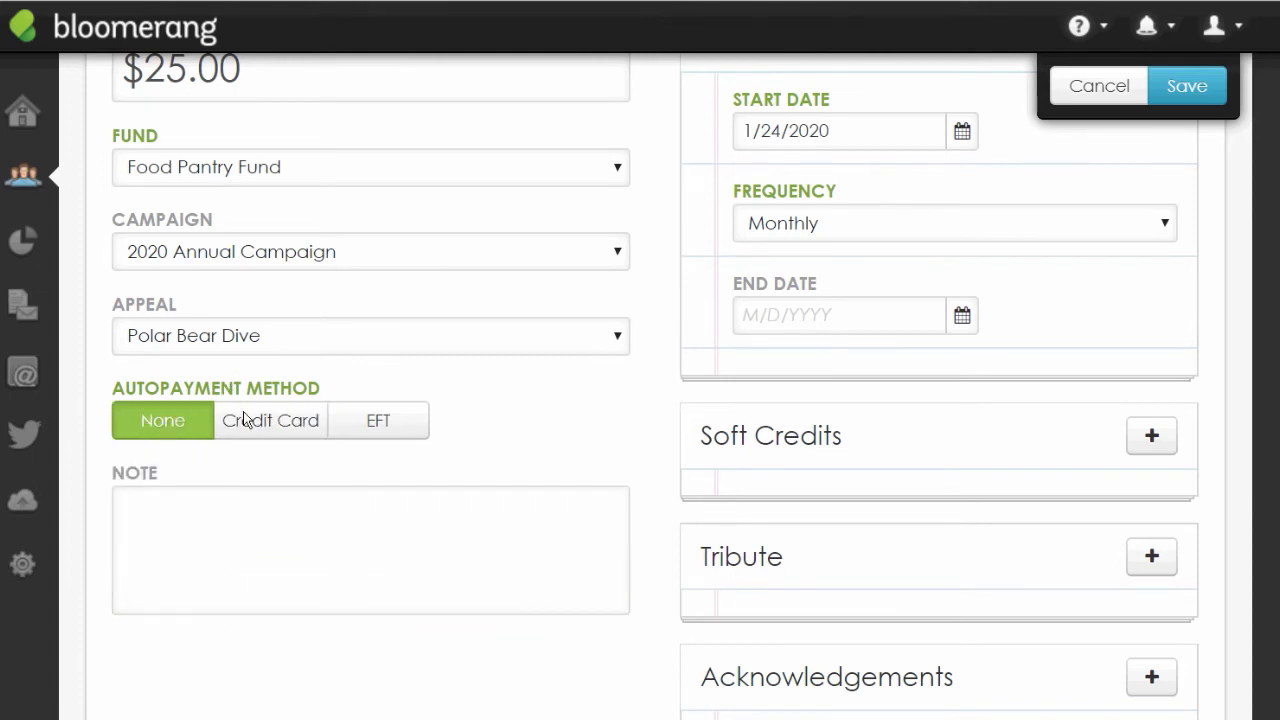
Set the schedule's start date to 1/24/2020 and keep its frequency at Monthly.
scroll(610, 380, "up", 2)
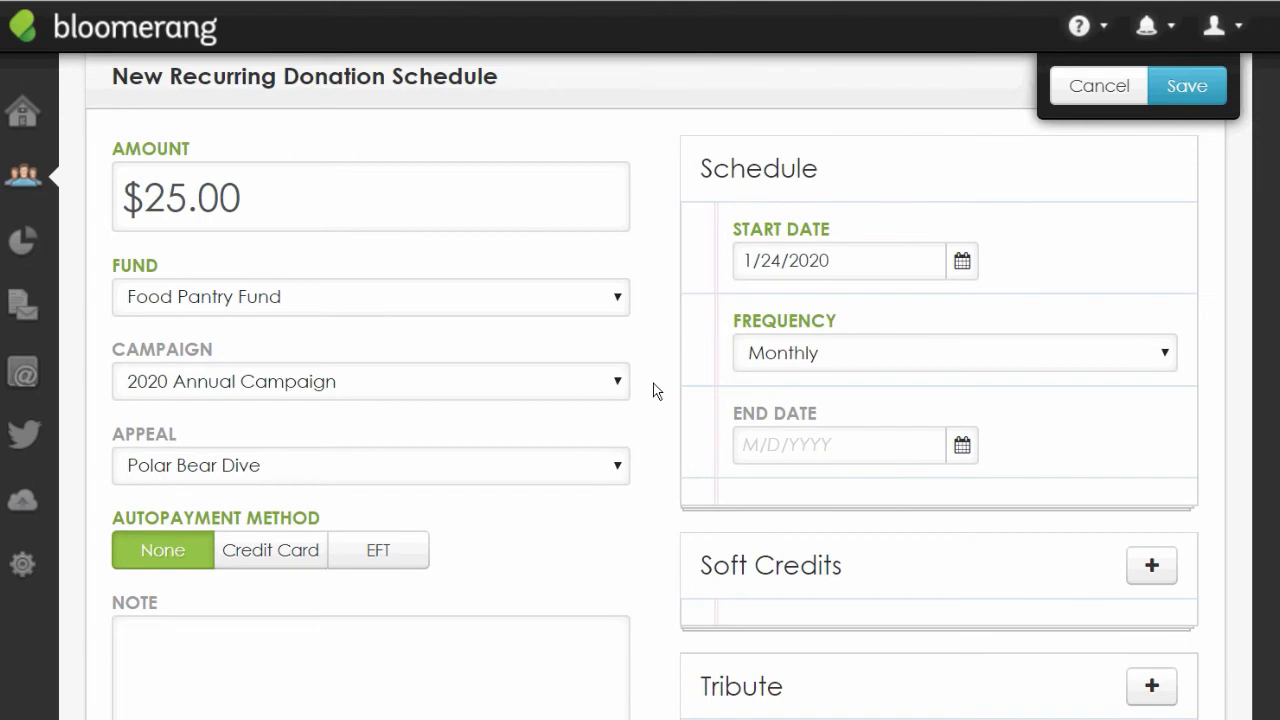
scroll(648, 434, "up", 2)
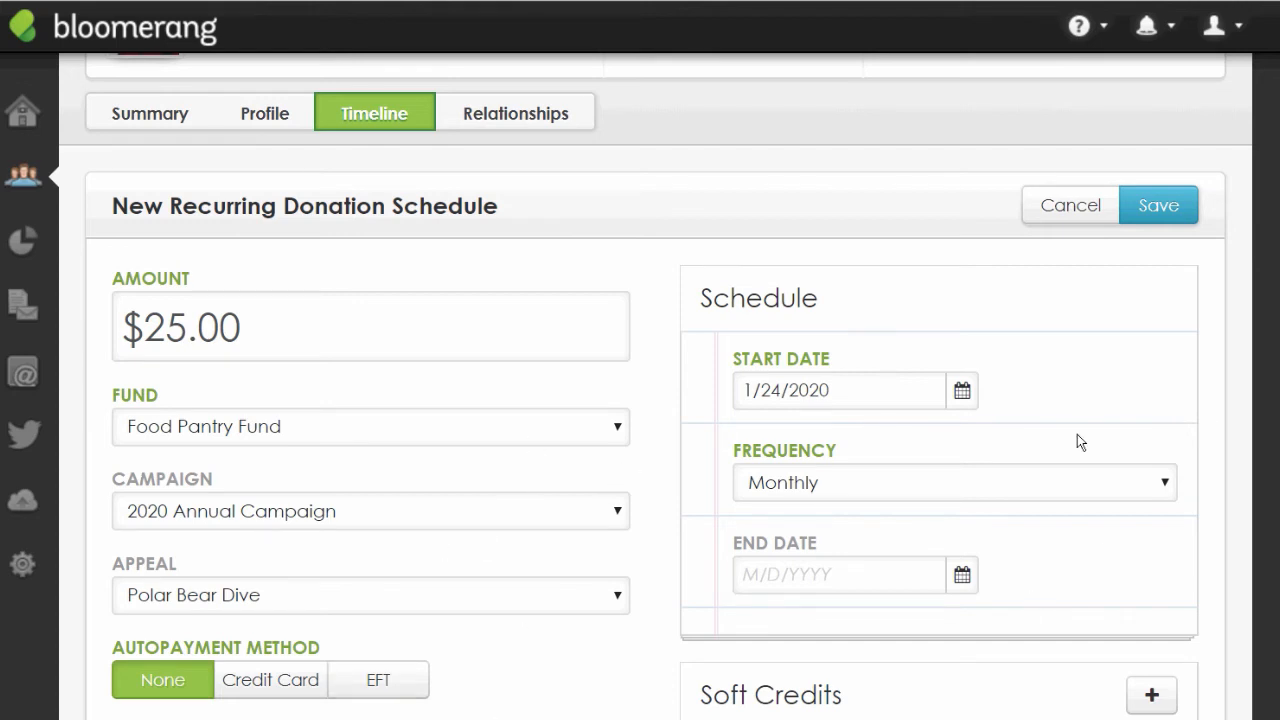
left_click(965, 390)
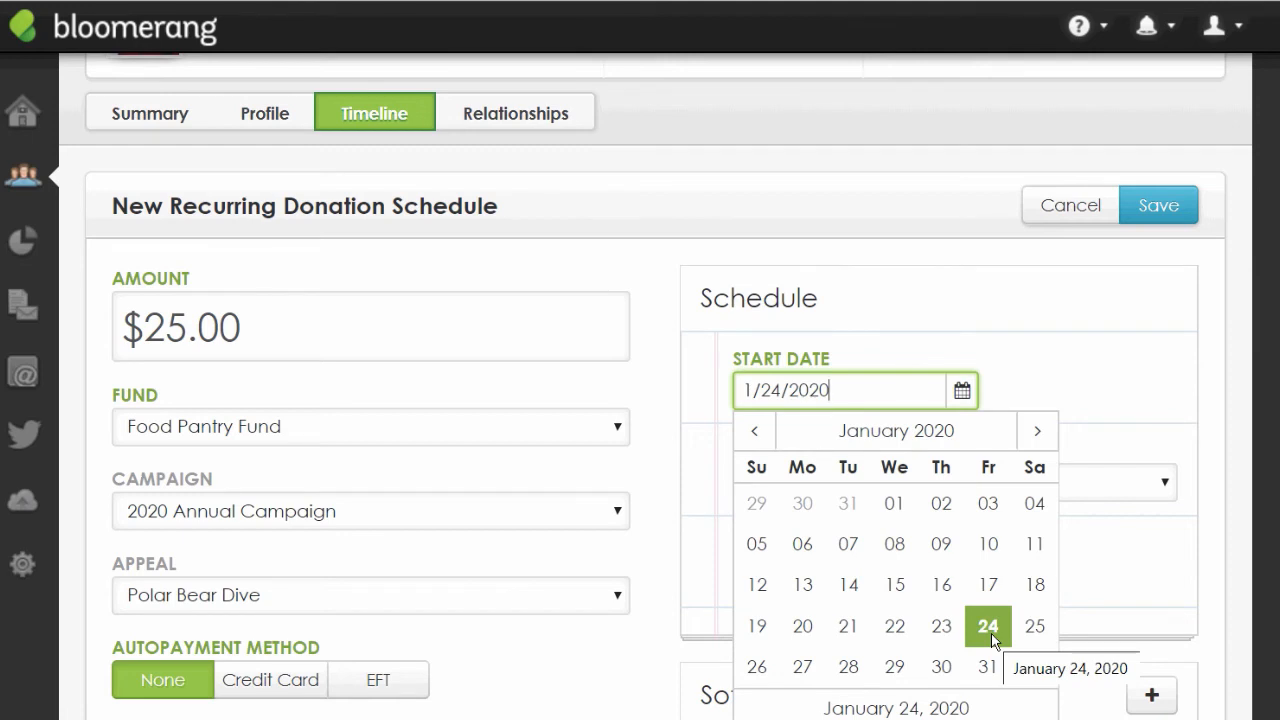
left_click(1040, 434)
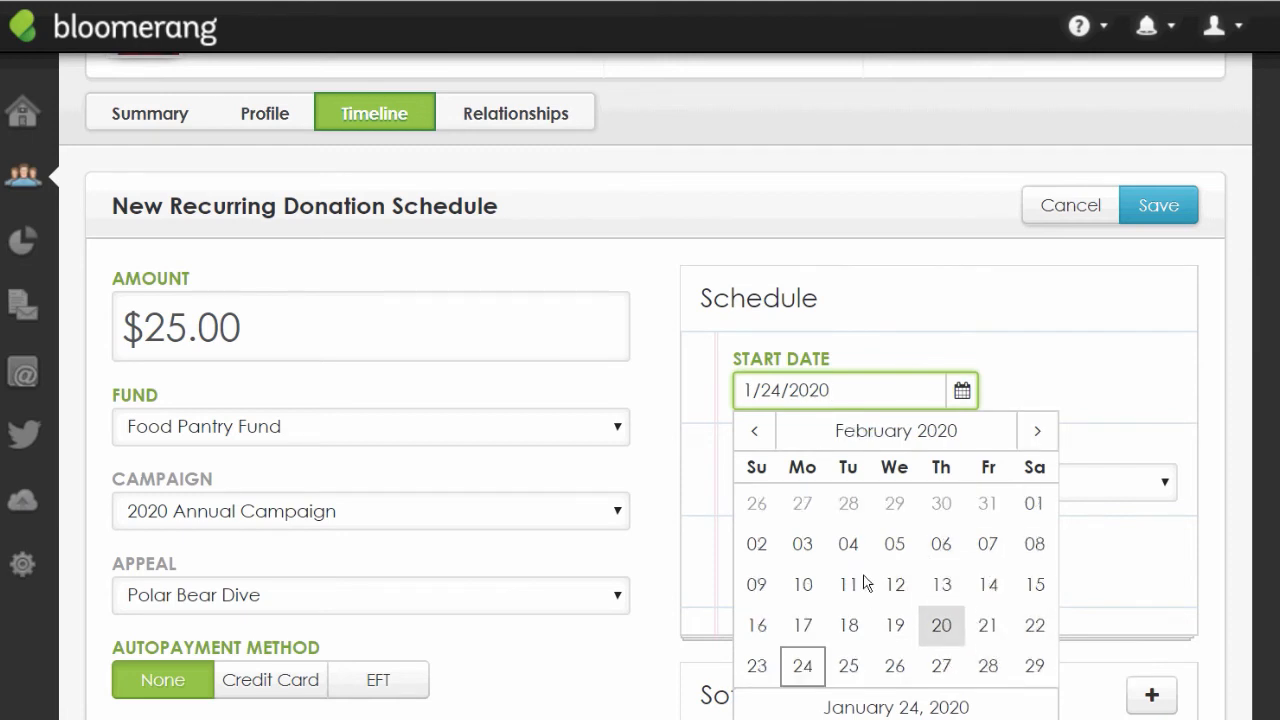
left_click(754, 433)
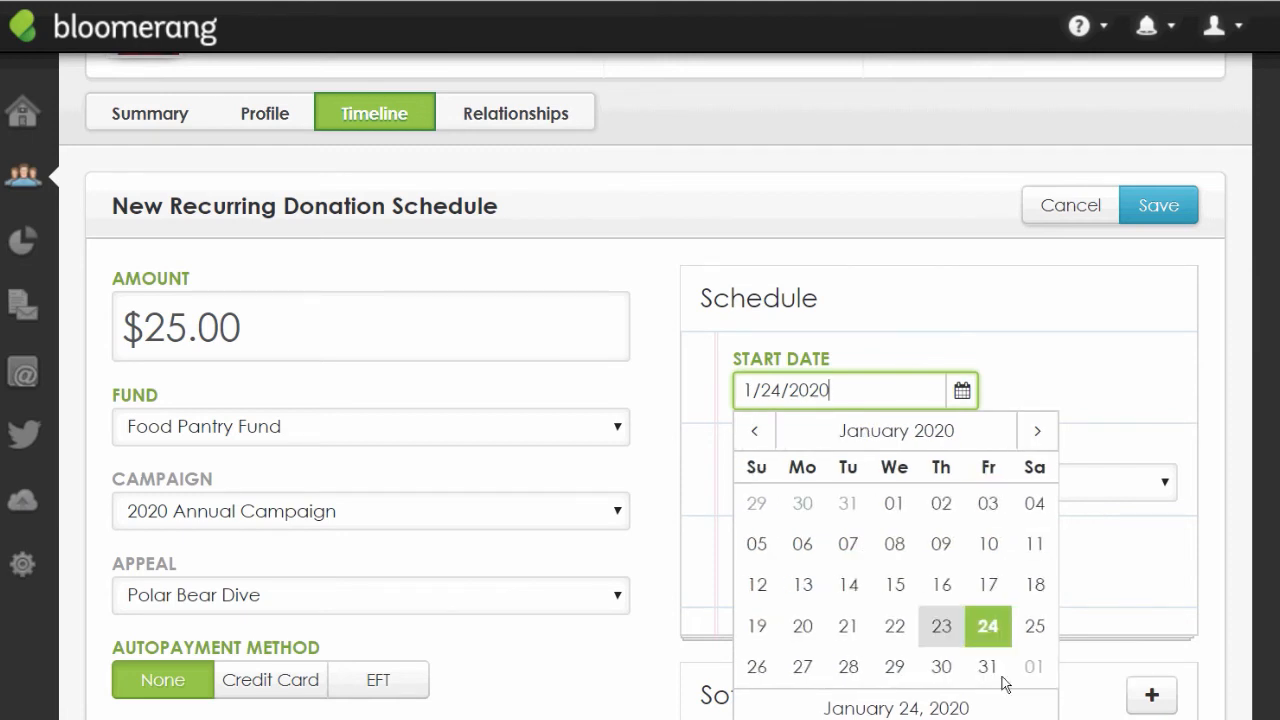
left_click(988, 628)
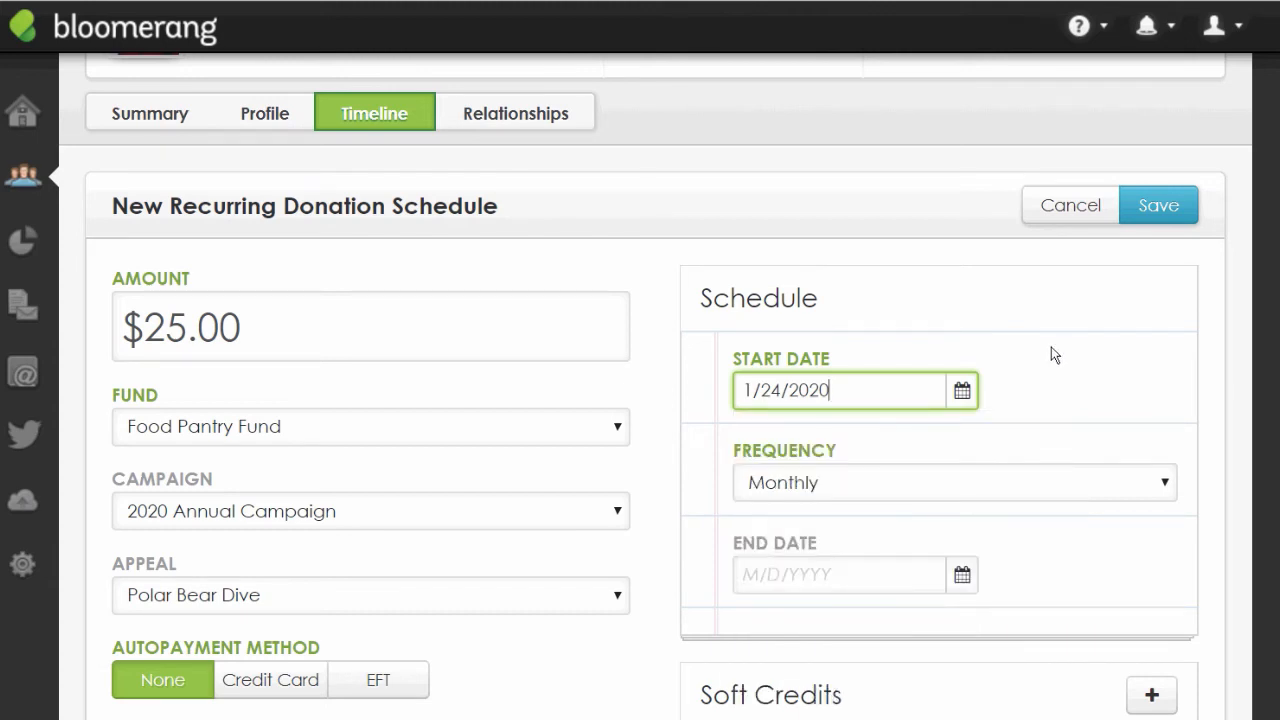
left_click(1165, 488)
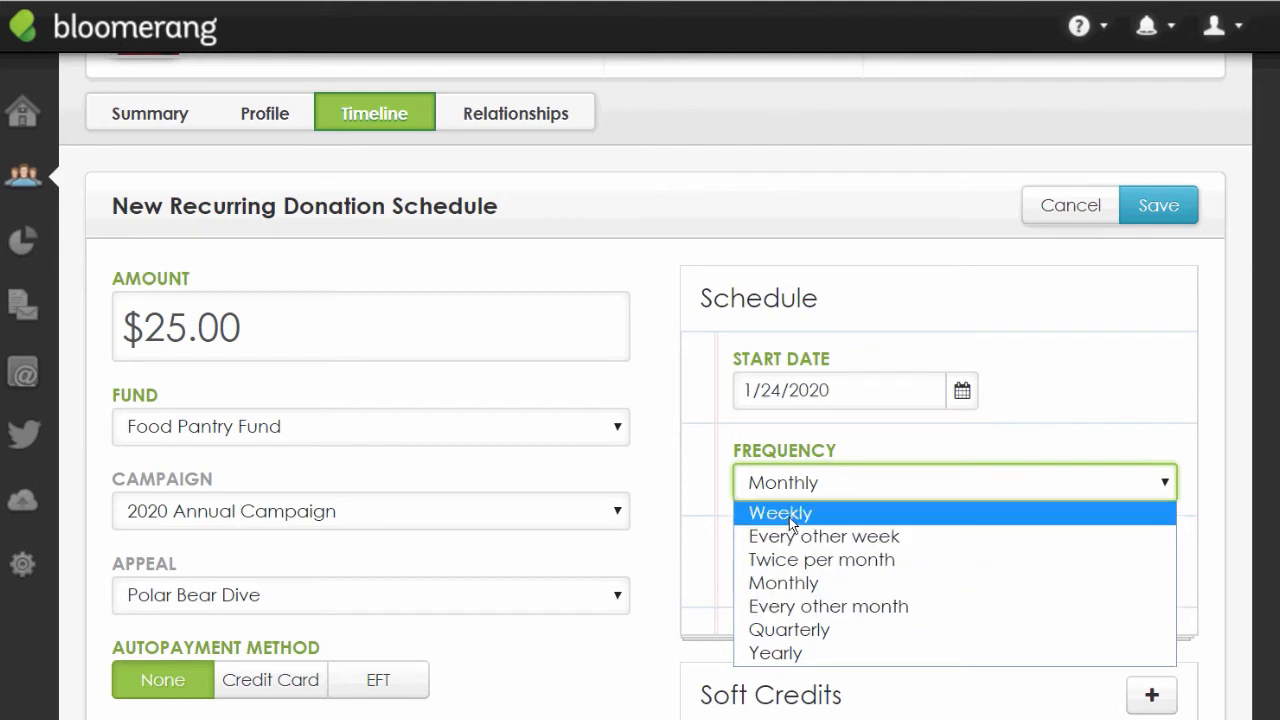
left_click(820, 481)
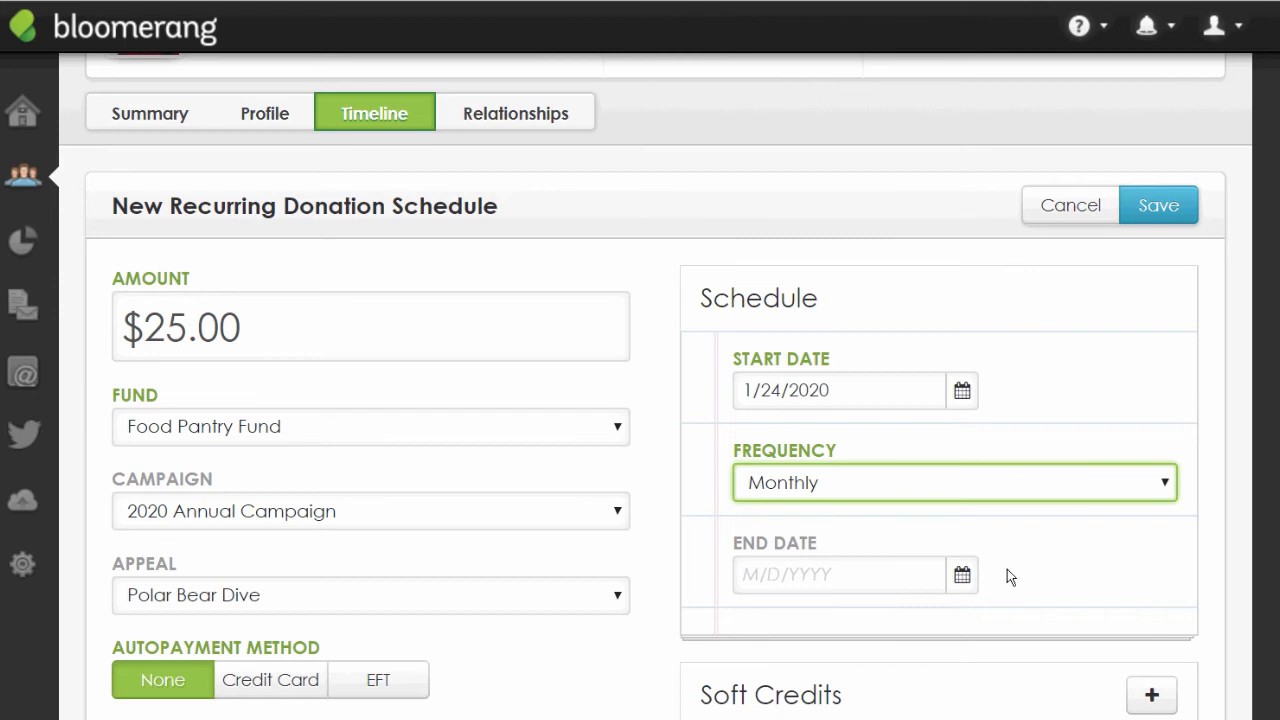
Review the end date, soft credits, tribute and acknowledgement sections, and save the recurring donation schedule.
scroll(1007, 569, "down", 1)
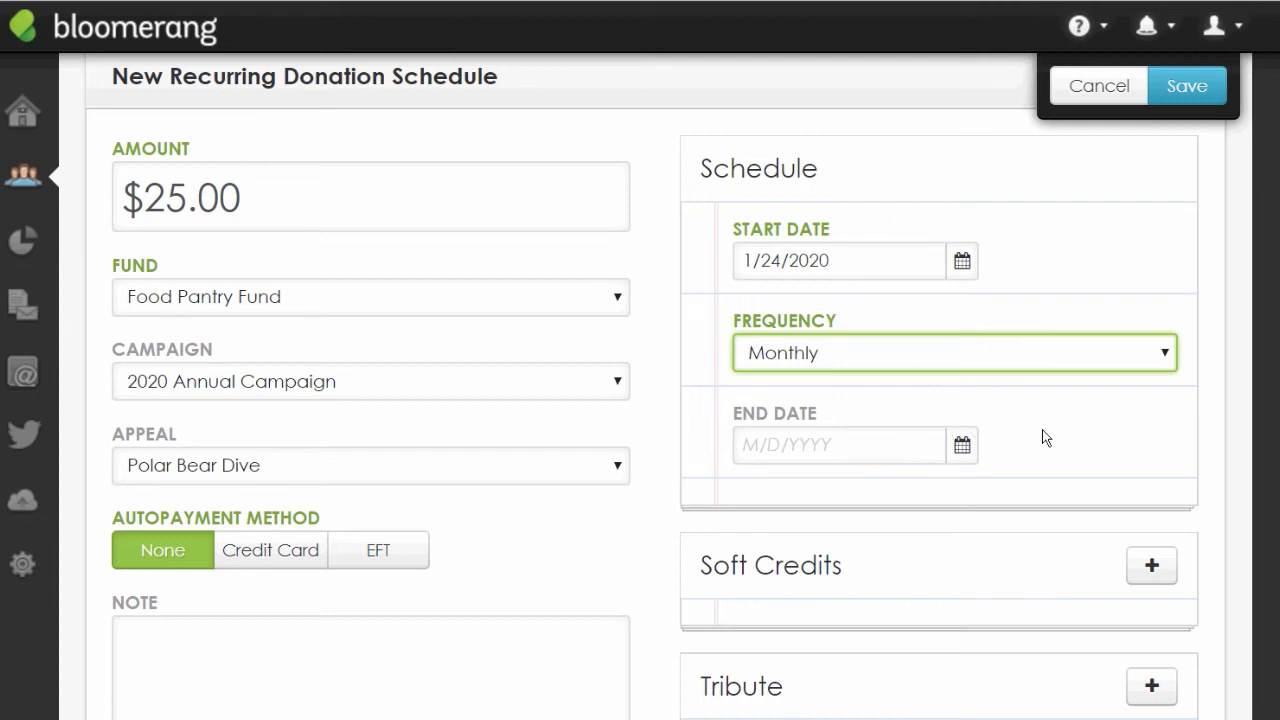
scroll(1043, 437, "down", 1)
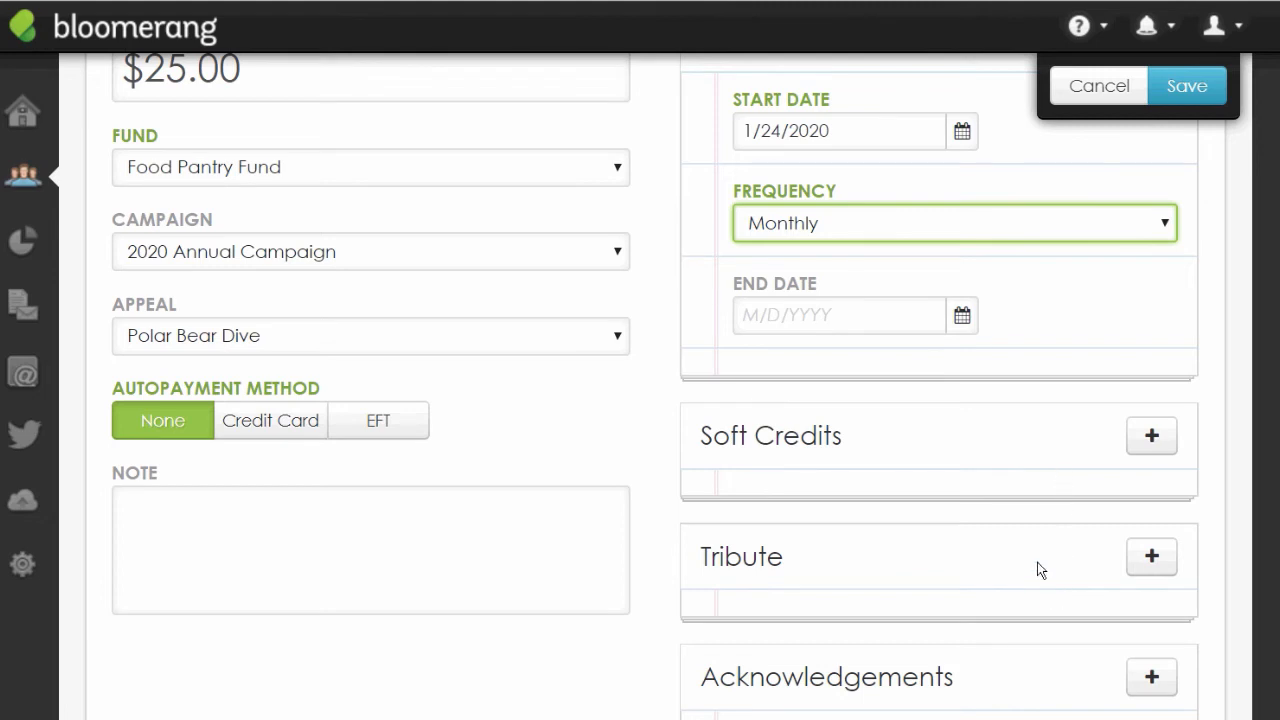
scroll(1037, 562, "down", 1)
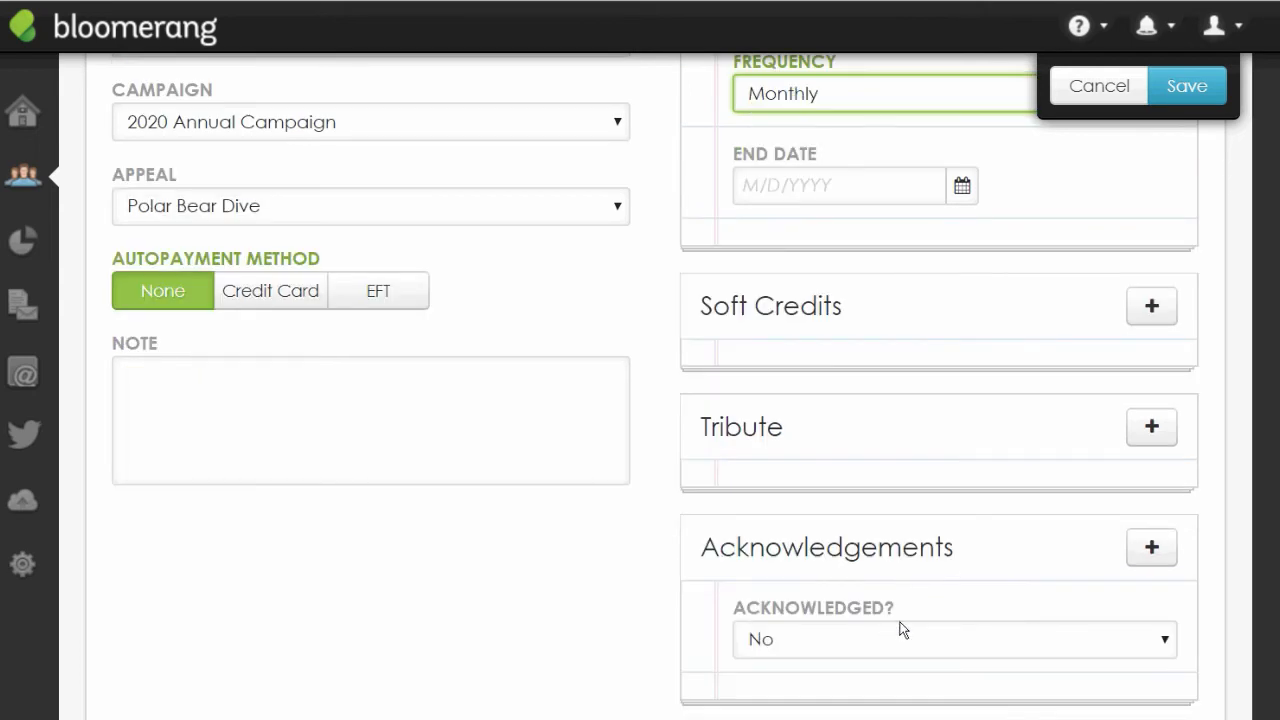
scroll(924, 597, "up", 1)
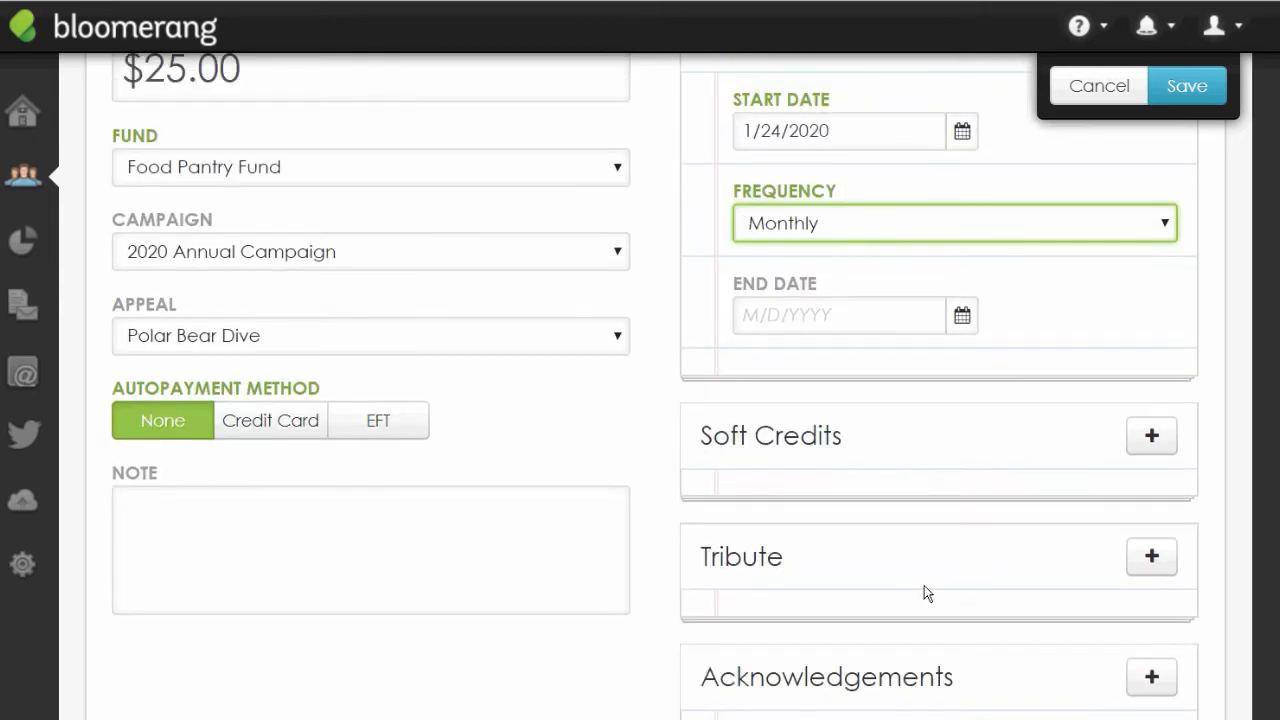
scroll(924, 593, "up", 1)
scroll(924, 585, "up", 1)
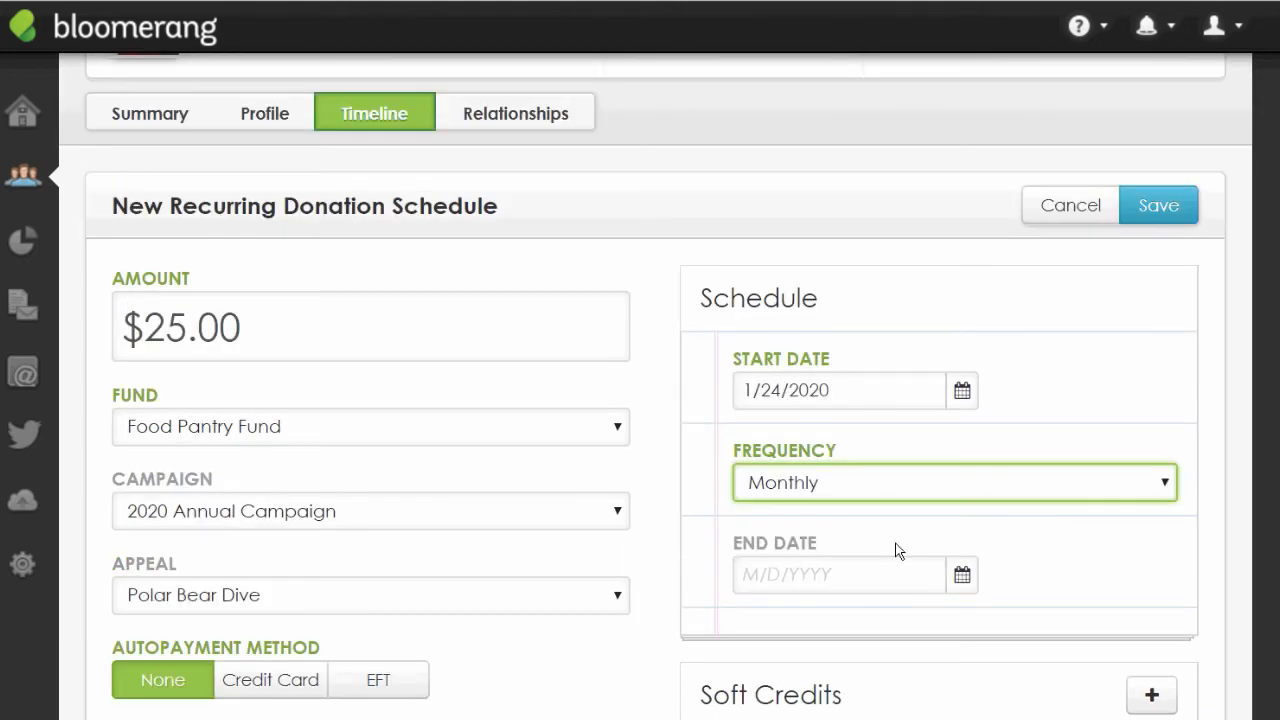
left_click(1160, 206)
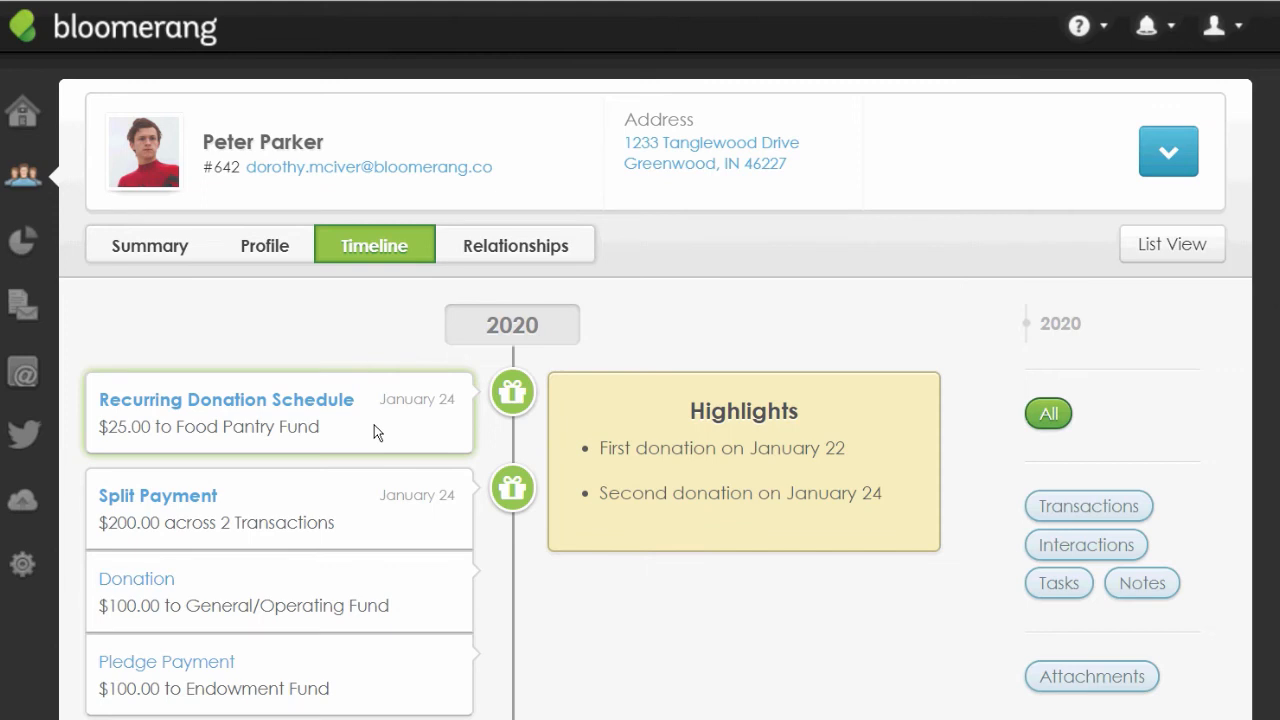
Review the recorded transactions on the constituent's timeline, and start a new interaction for the constituent.
scroll(374, 424, "down", 3)
scroll(374, 424, "down", 1)
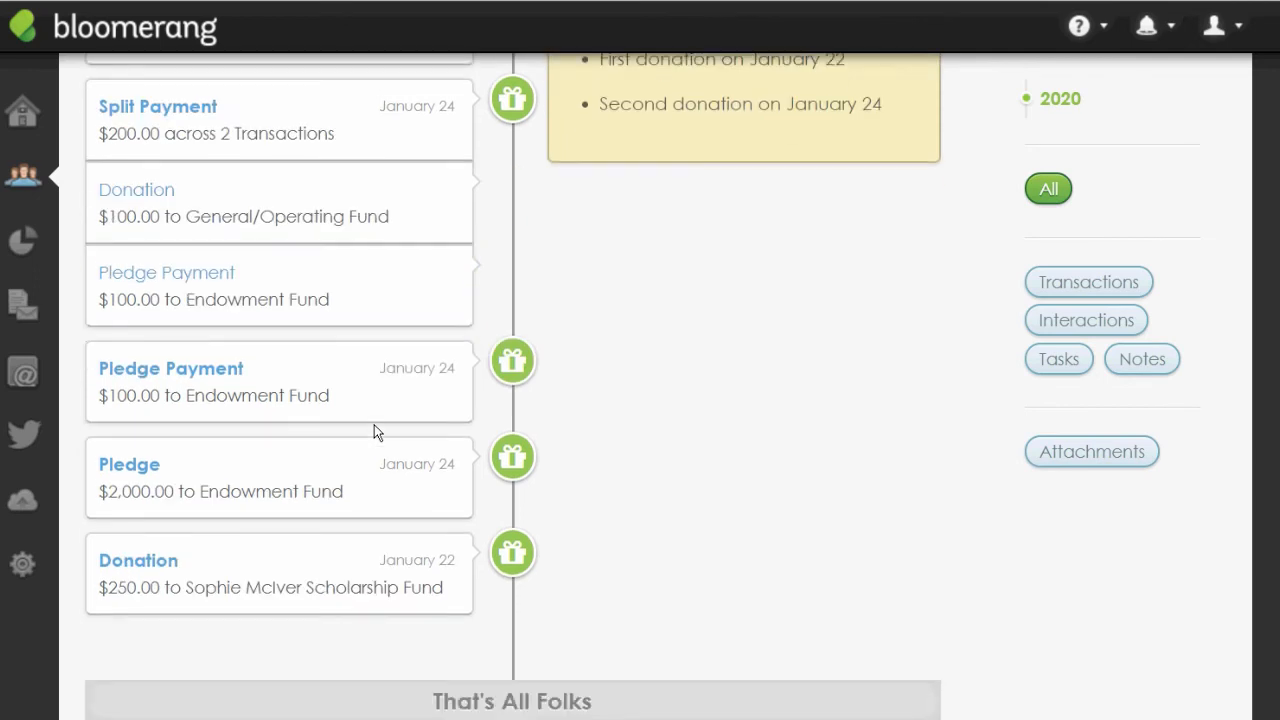
scroll(377, 431, "up", 3)
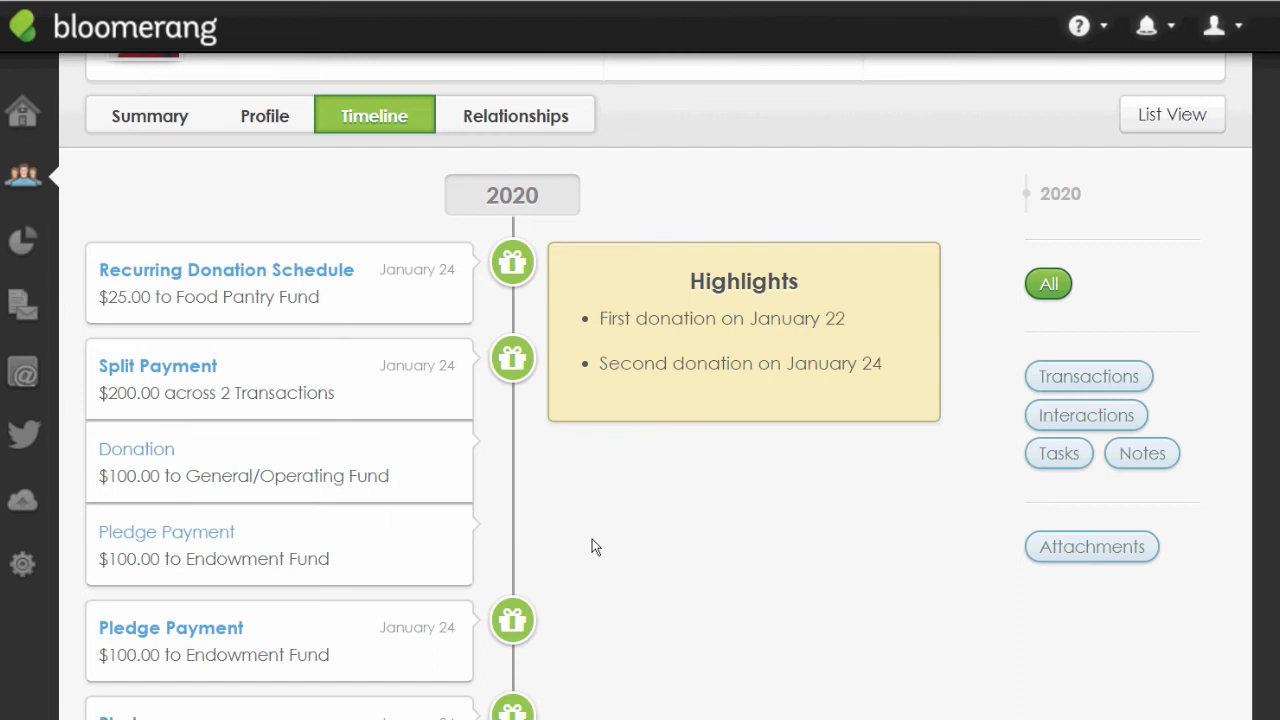
scroll(592, 546, "up", 2)
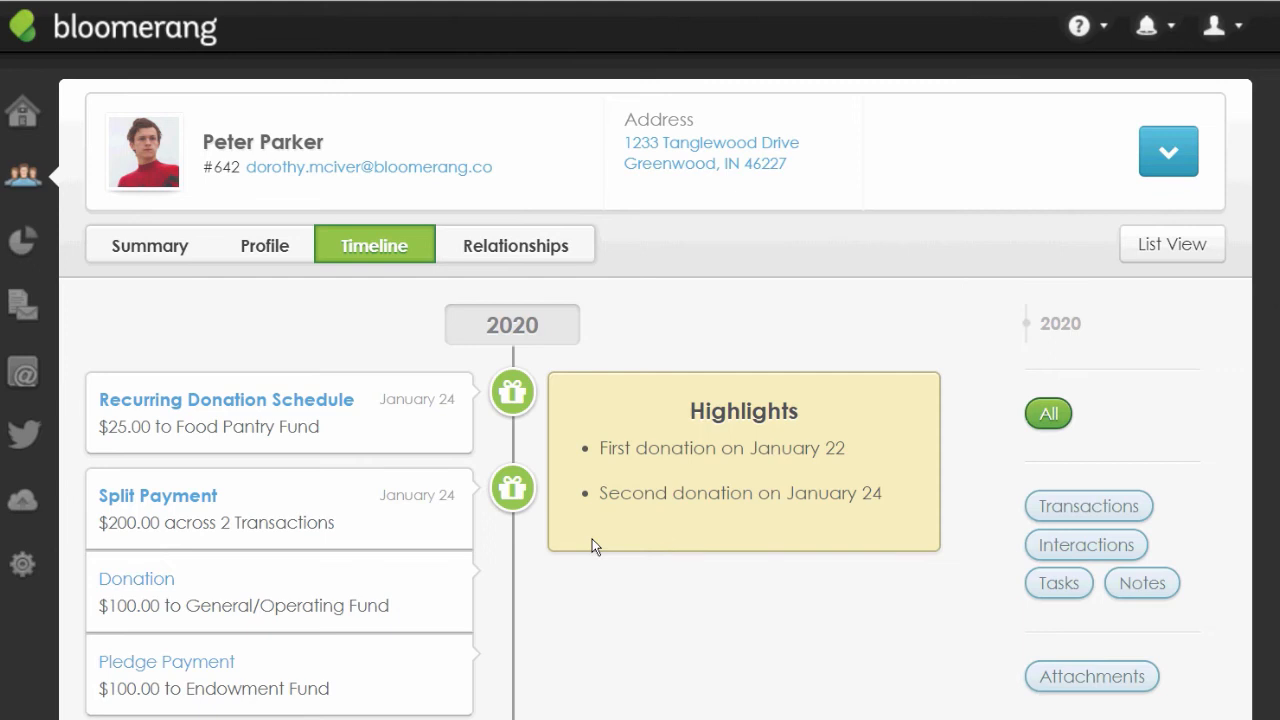
left_click(1170, 150)
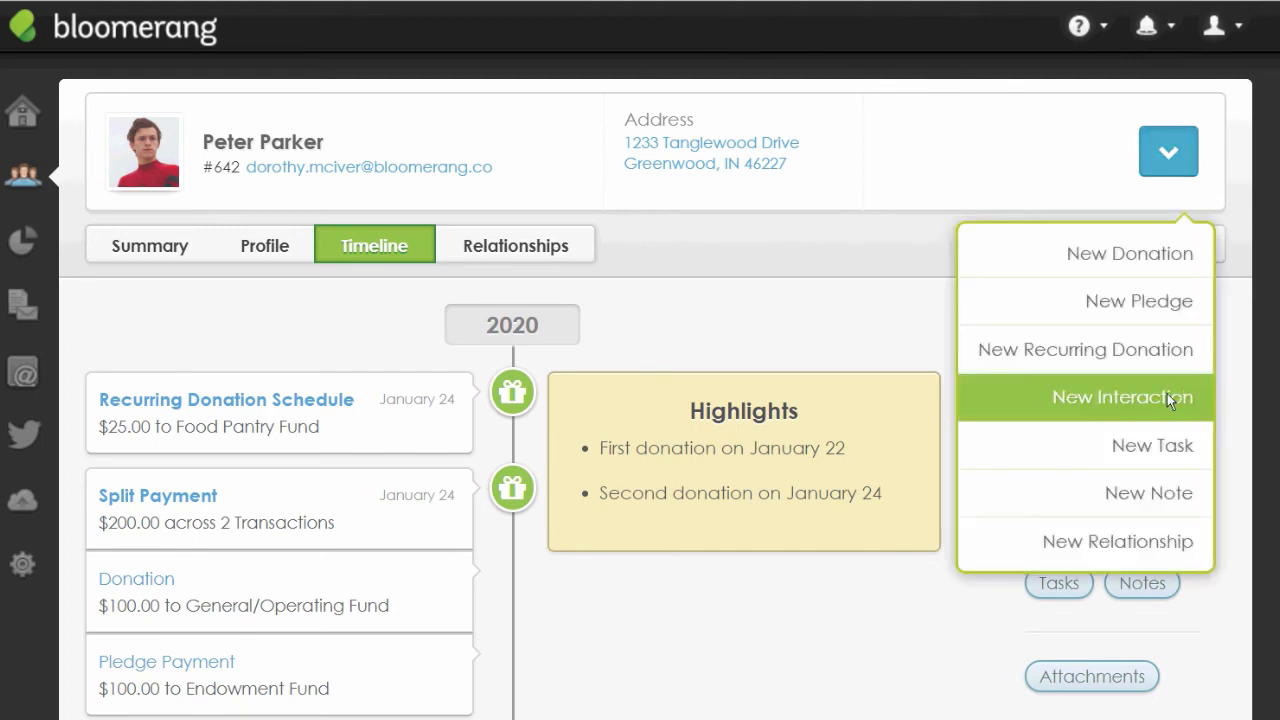
left_click(1099, 400)
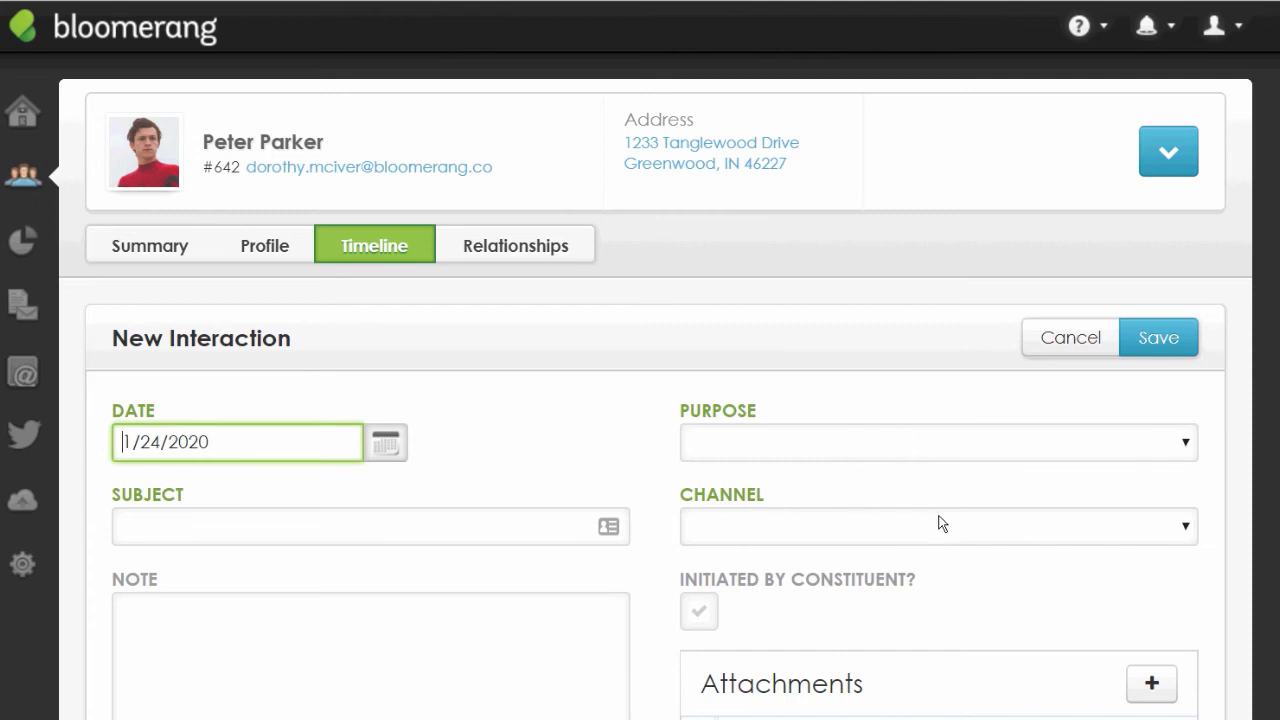
Look over the new interaction form, and set the interaction's subject to Board Membership.
scroll(940, 522, "down", 1)
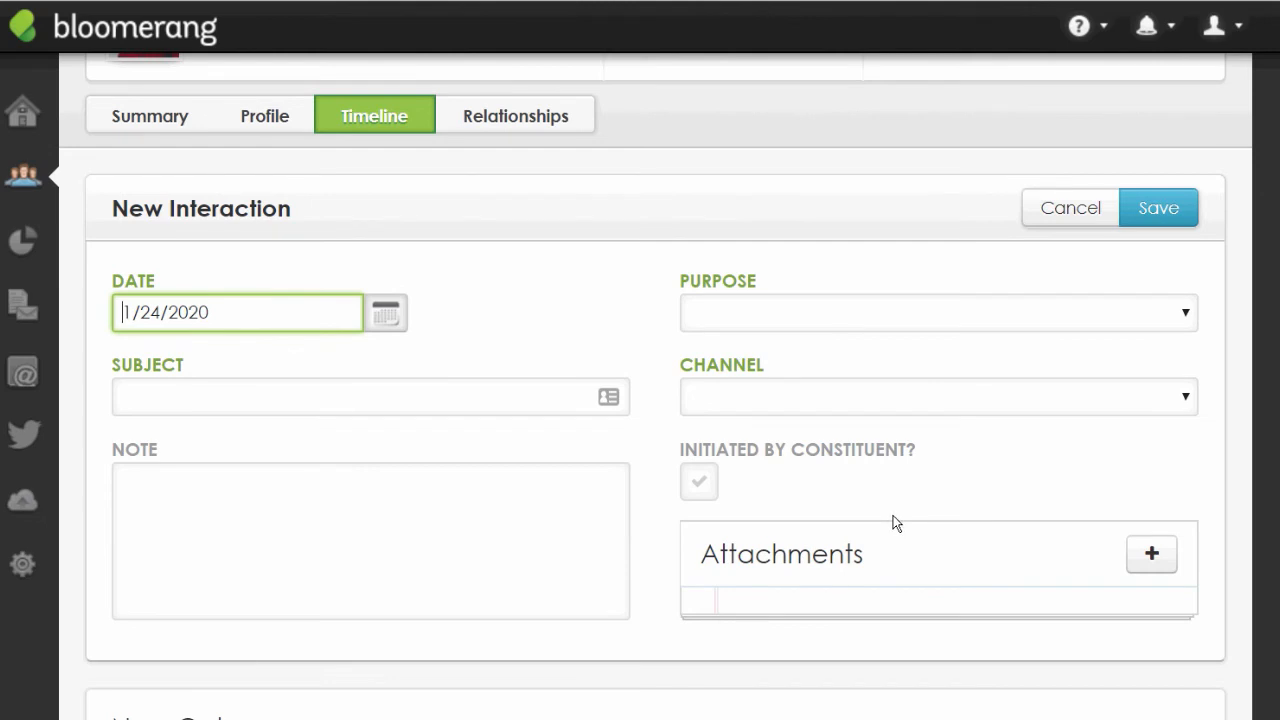
scroll(491, 617, "down", 2)
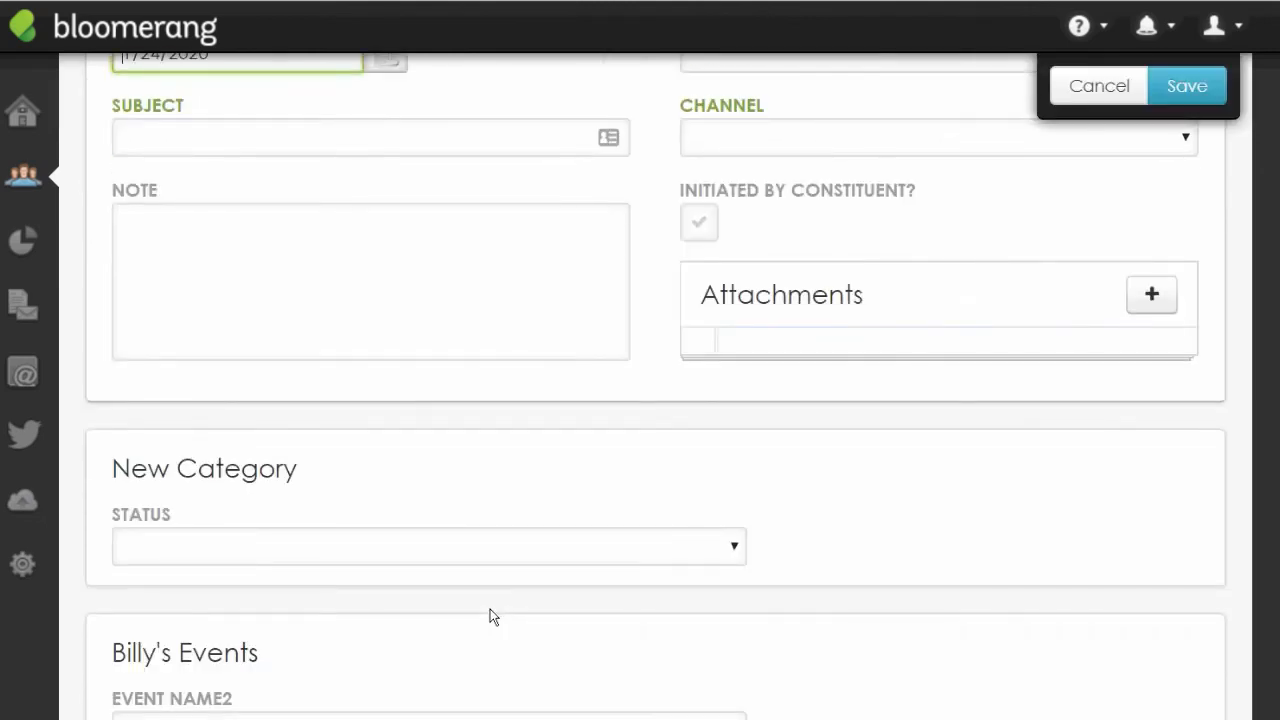
scroll(491, 617, "up", 2)
scroll(491, 617, "up", 1)
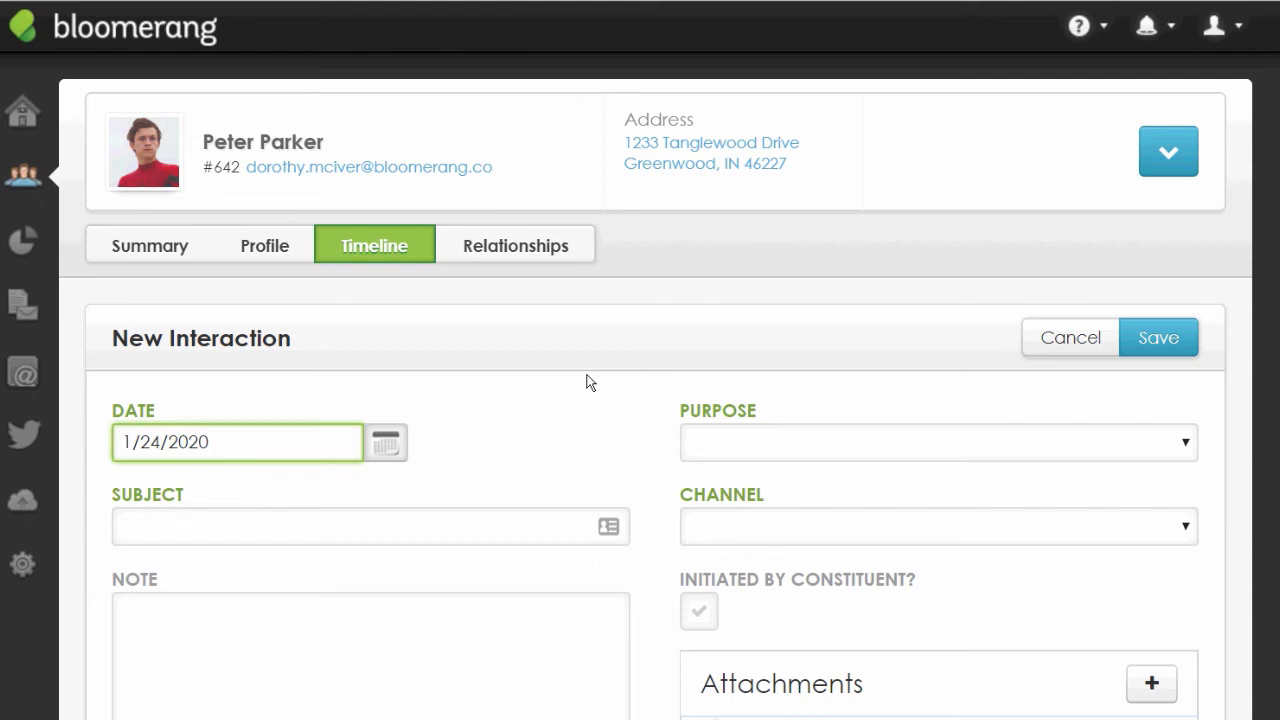
left_click(151, 527)
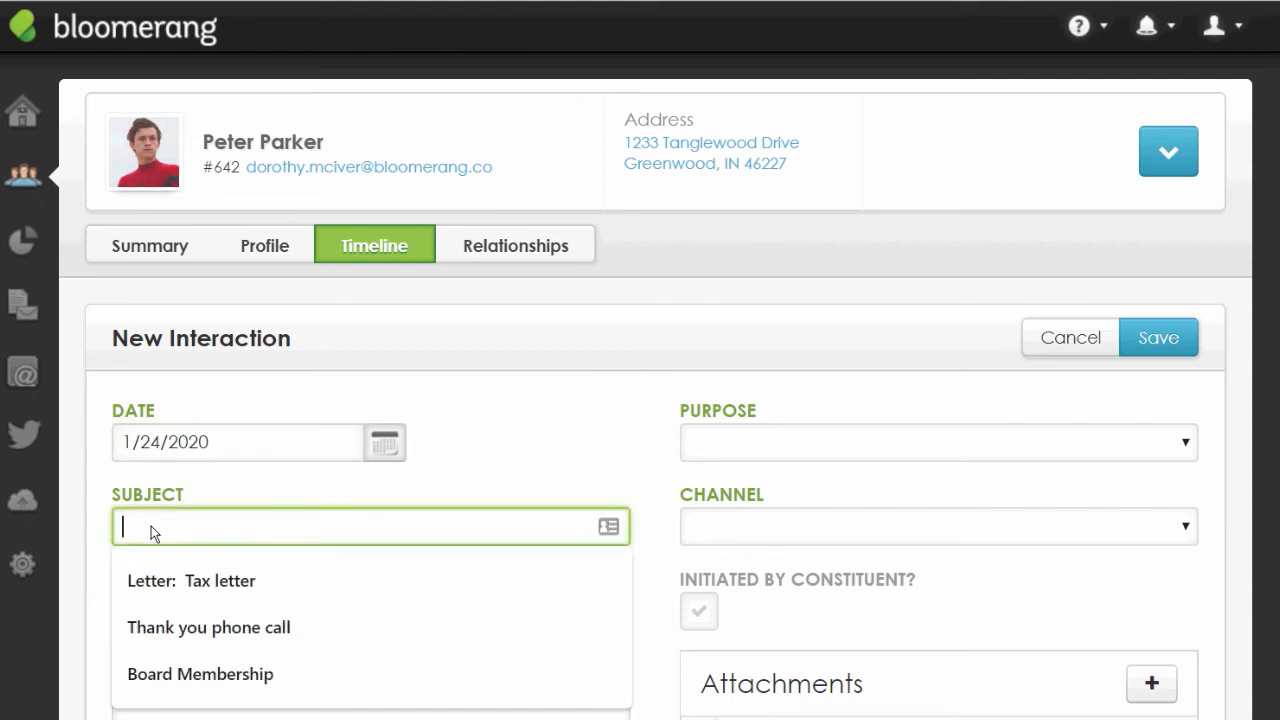
left_click(177, 681)
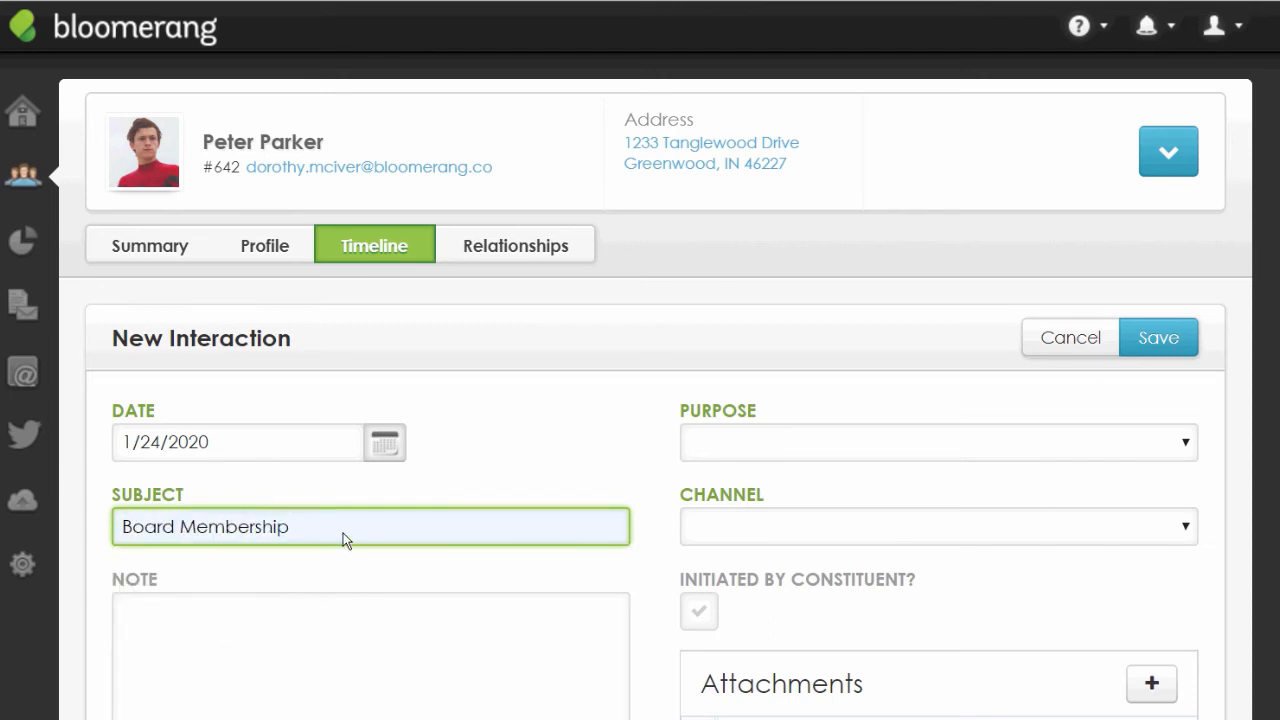
Enter "Sent email asking about the board" as the interaction's note.
left_click(205, 621)
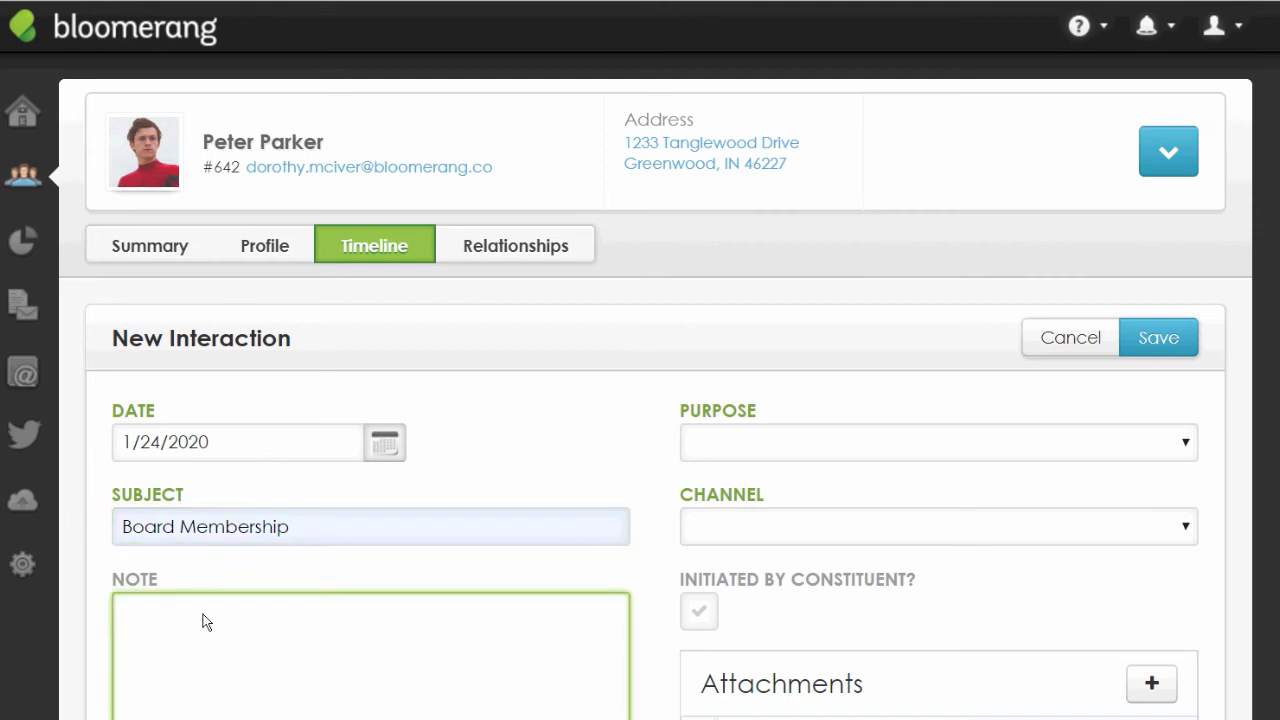
type("Sent email")
type(" asking aout")
key("BackSpace")
key("BackSpace")
key("BackSpace")
key("BackSpace")
type("b")
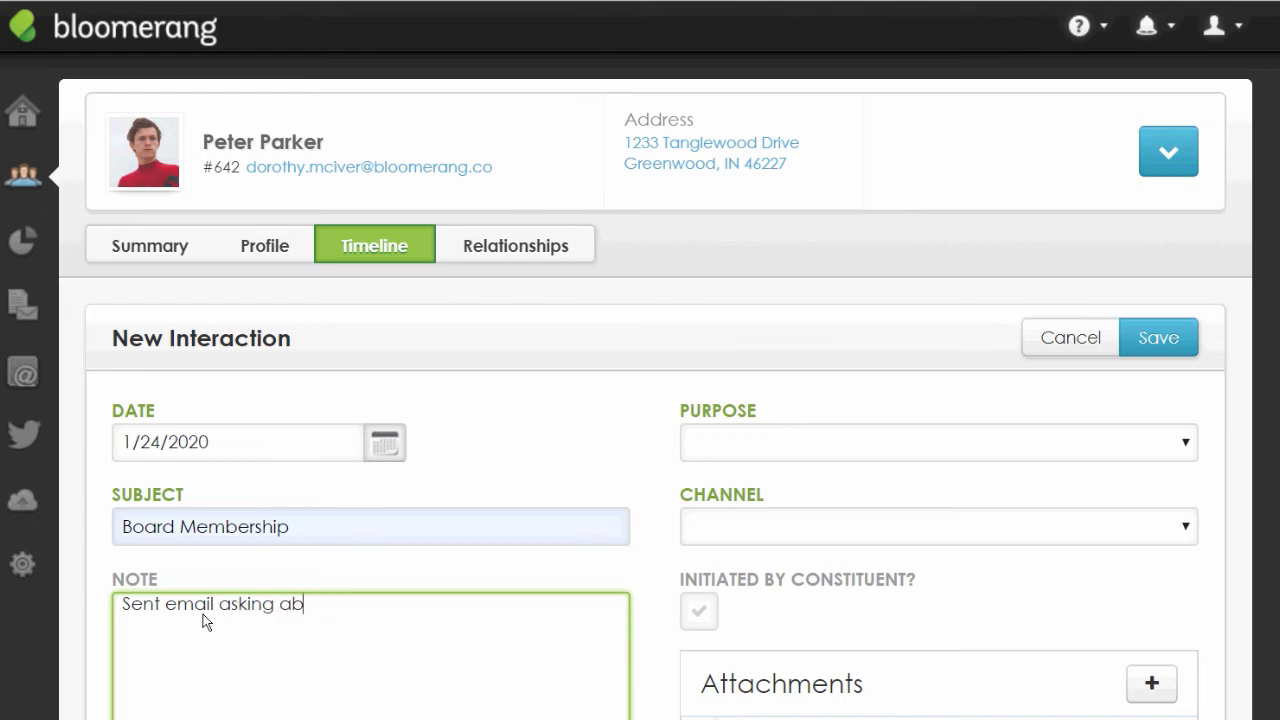
type("out the board")
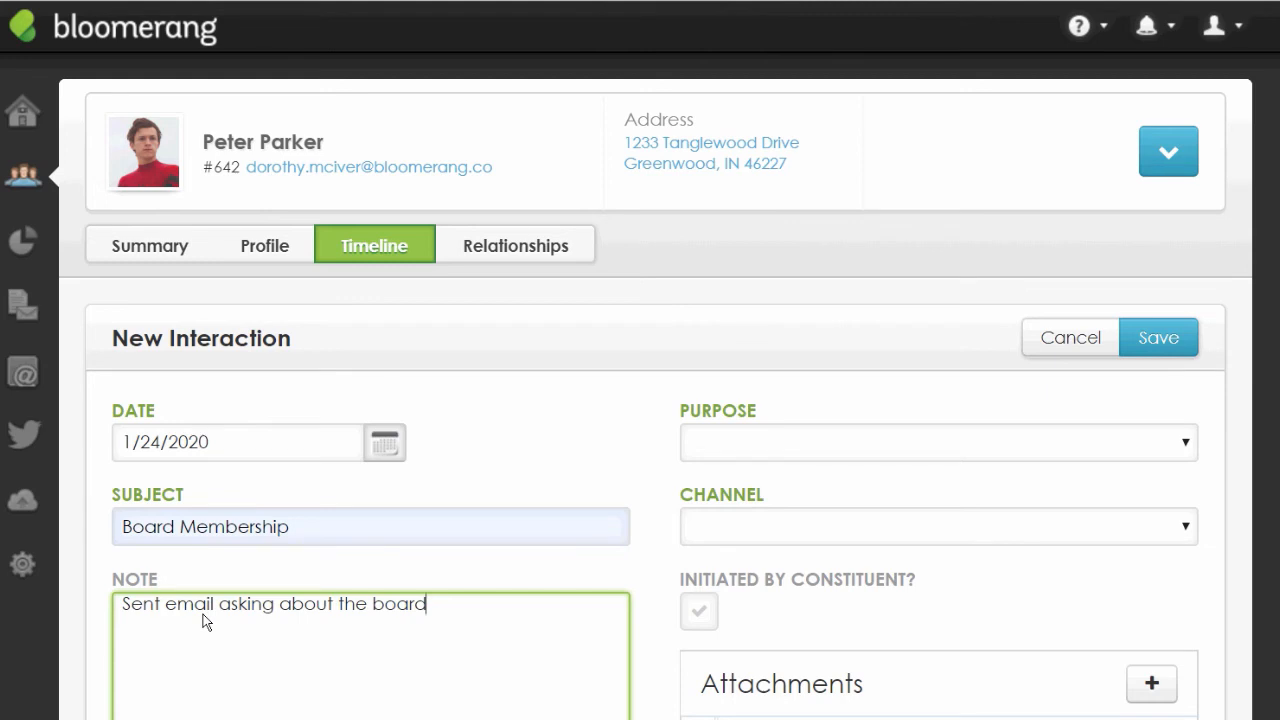
Set the interaction's purpose to Impact/Cultivation and its channel to Email.
left_click(1031, 440)
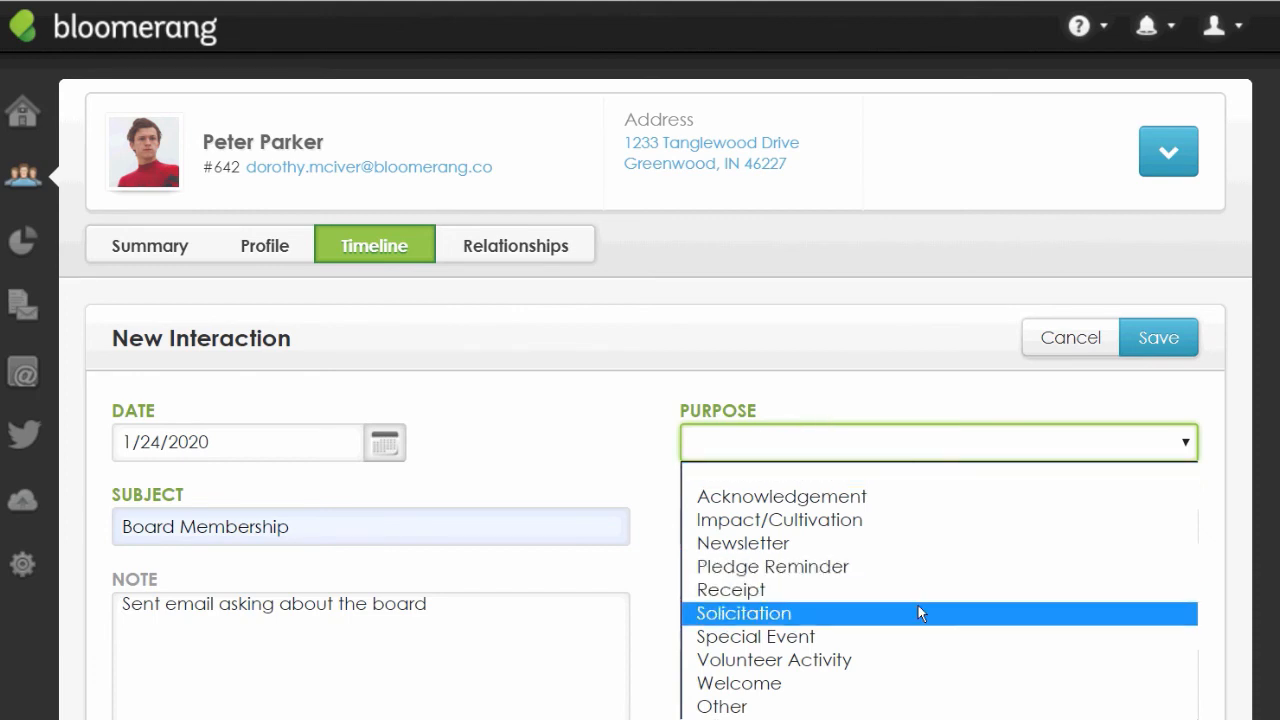
left_click(837, 533)
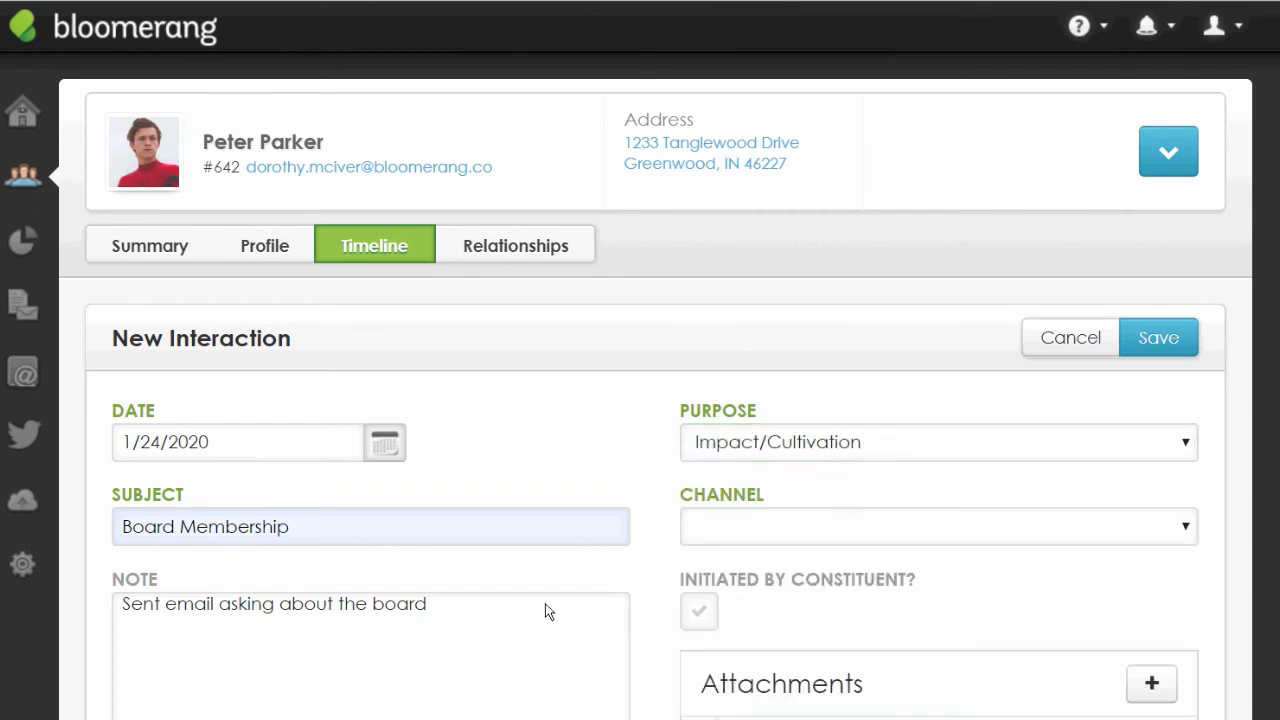
left_click(1188, 528)
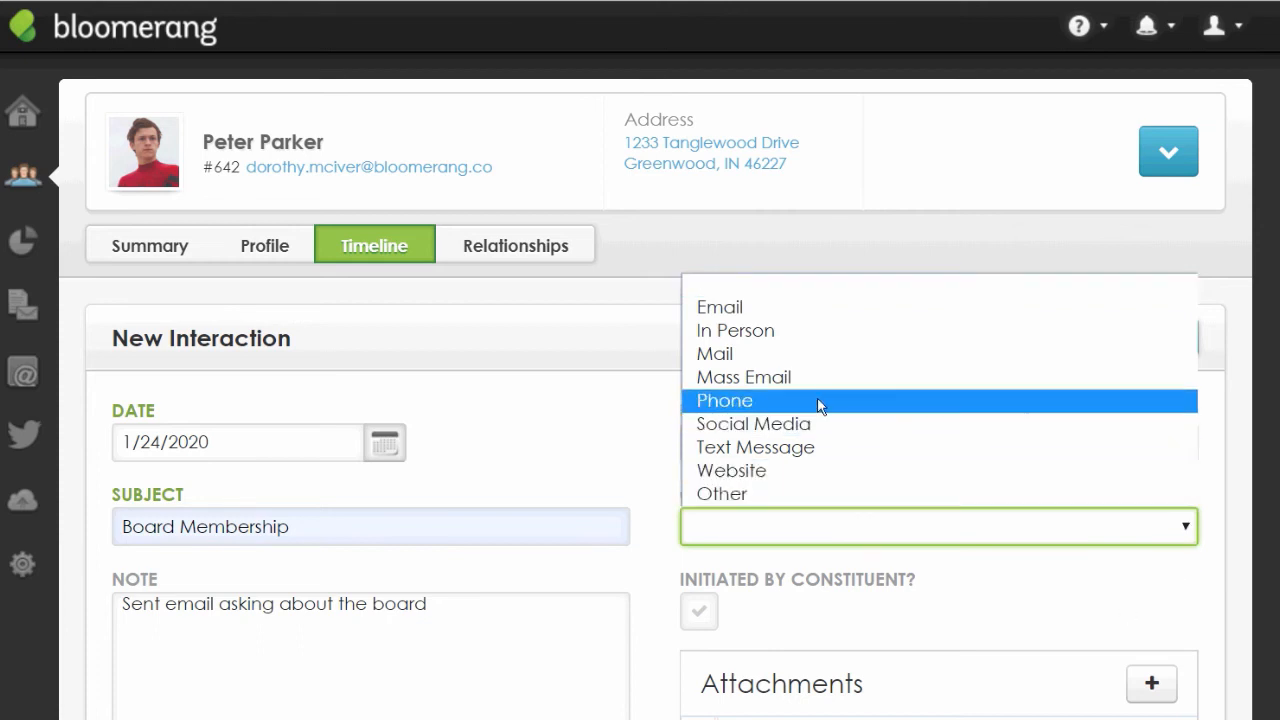
left_click(716, 310)
left_click(1038, 540)
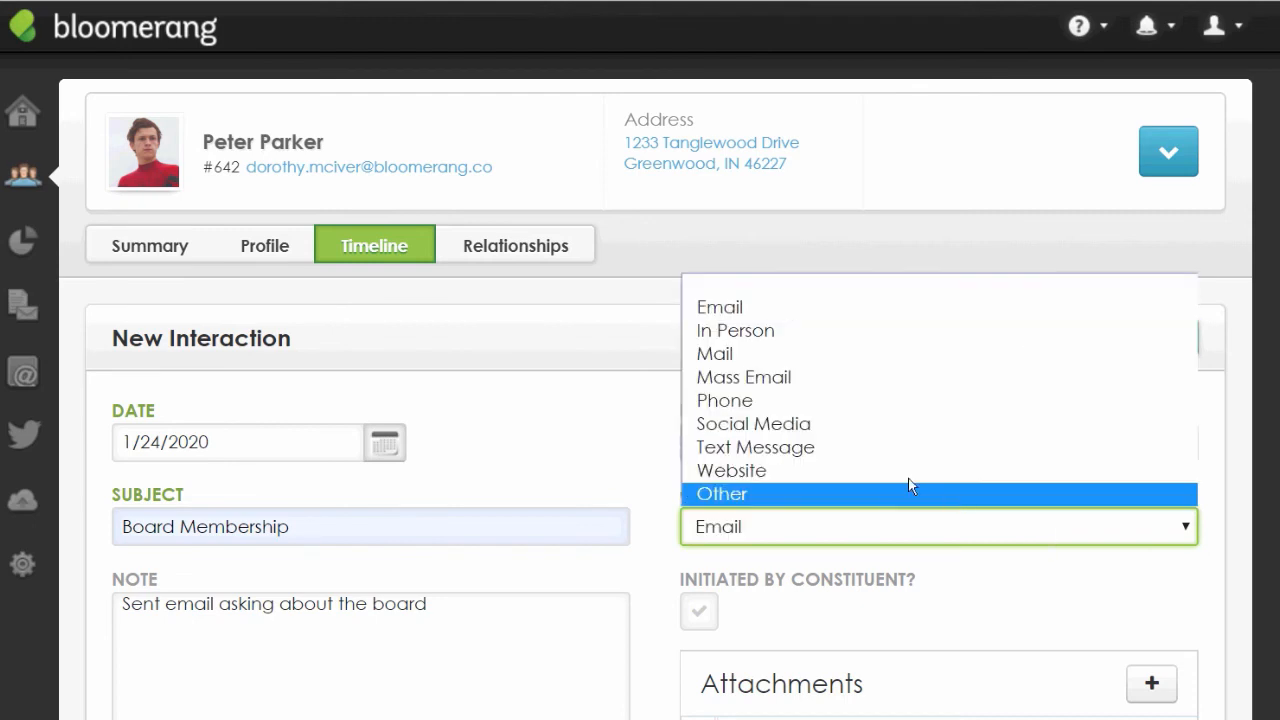
left_click(720, 316)
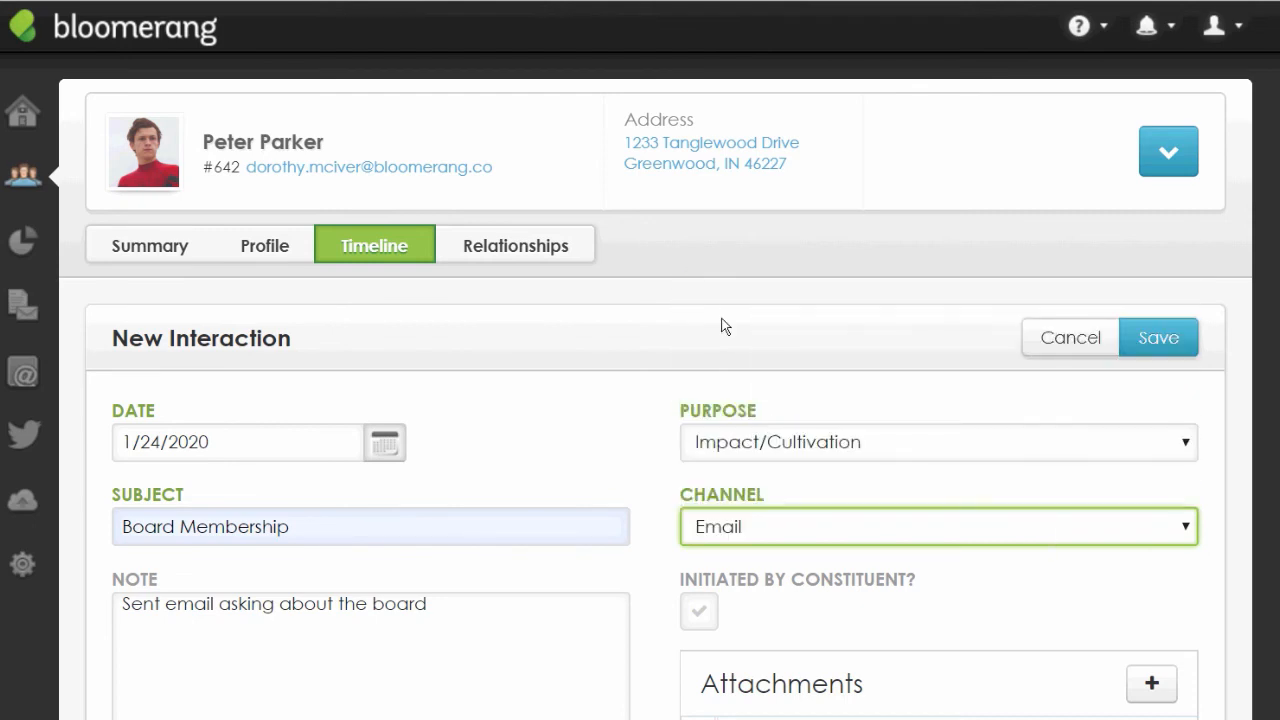
Mark the interaction as initiated by the constituent.
left_click(782, 615)
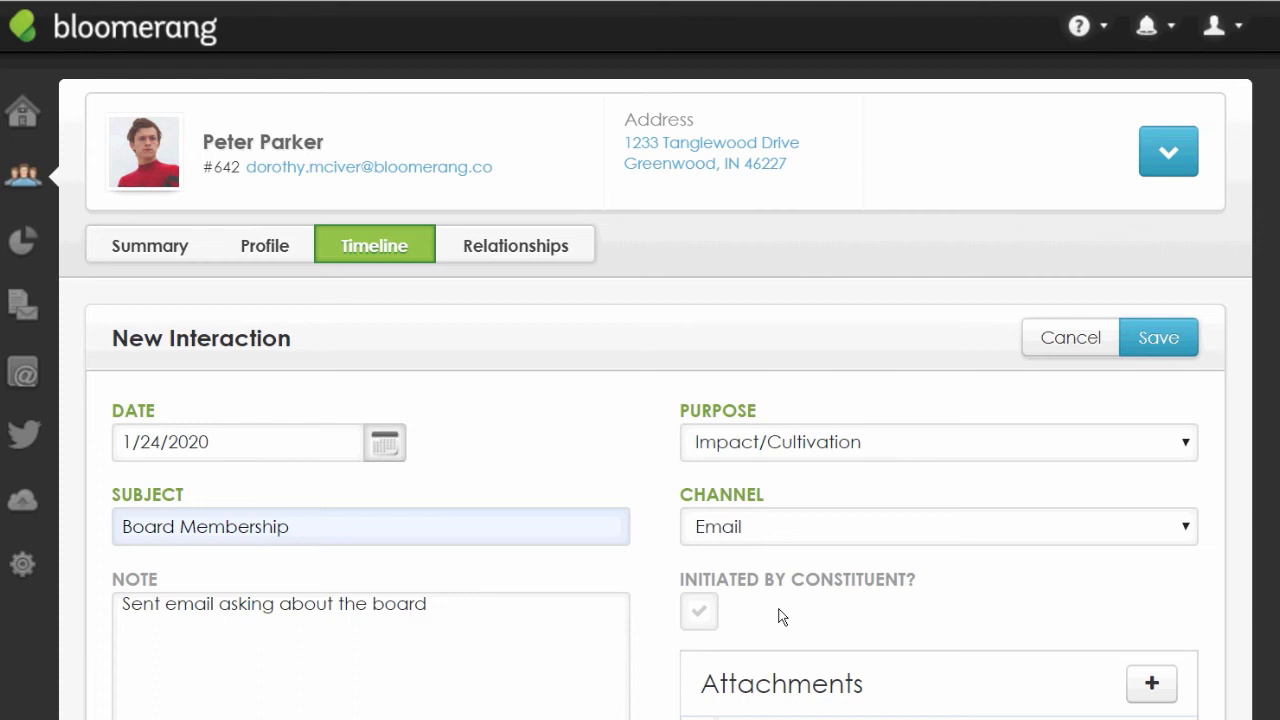
left_click(698, 612)
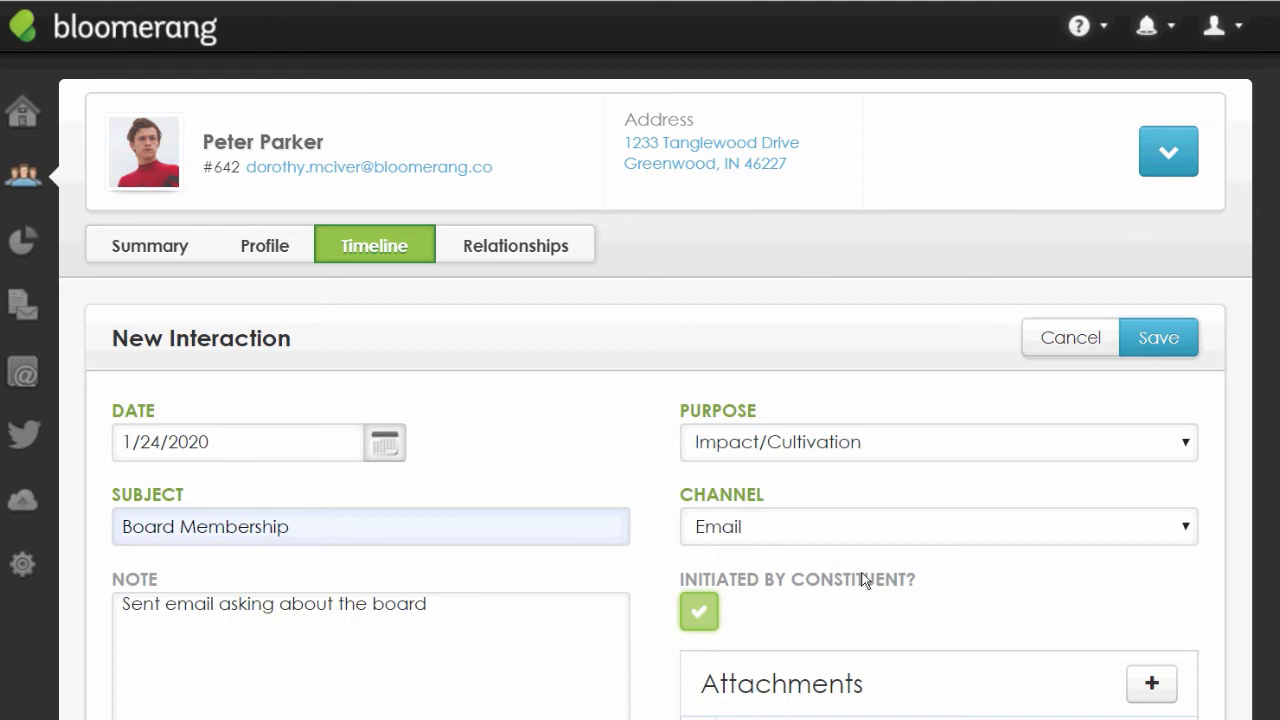
Examine the interaction's attachments area and its custom sections, including the status, solicitation, event information and volunteer fields.
scroll(864, 580, "down", 1)
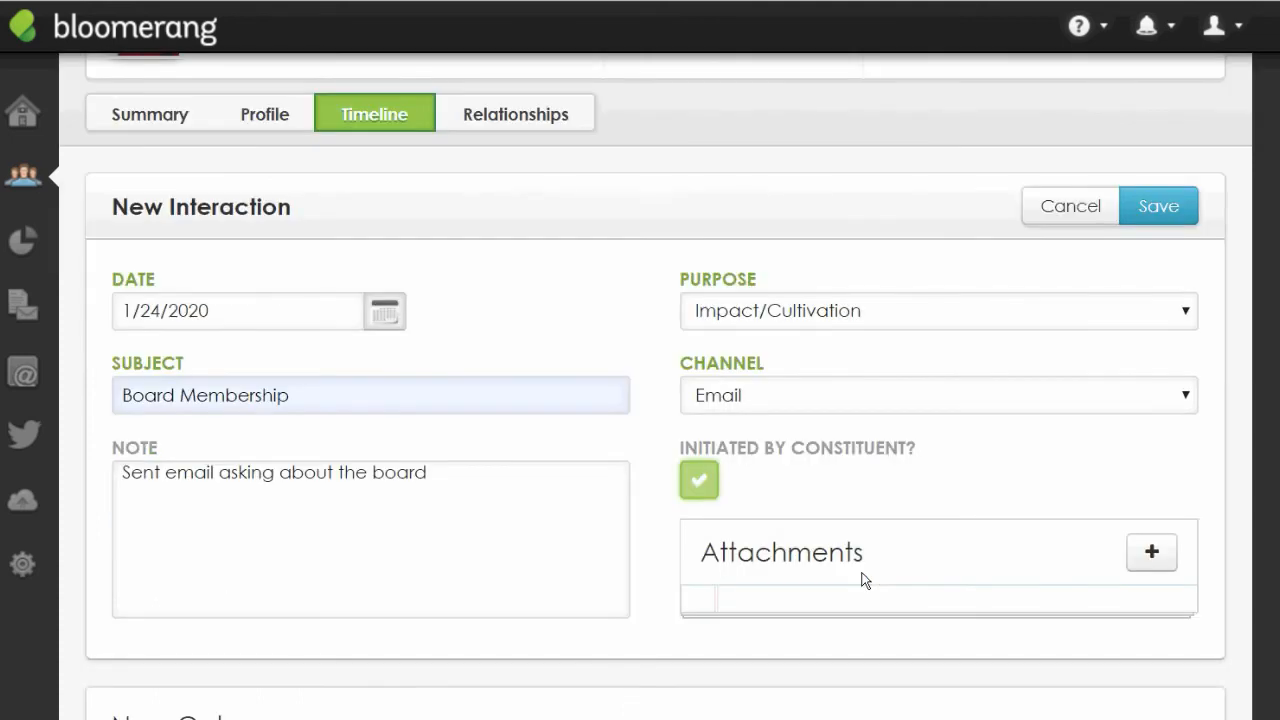
scroll(864, 580, "down", 2)
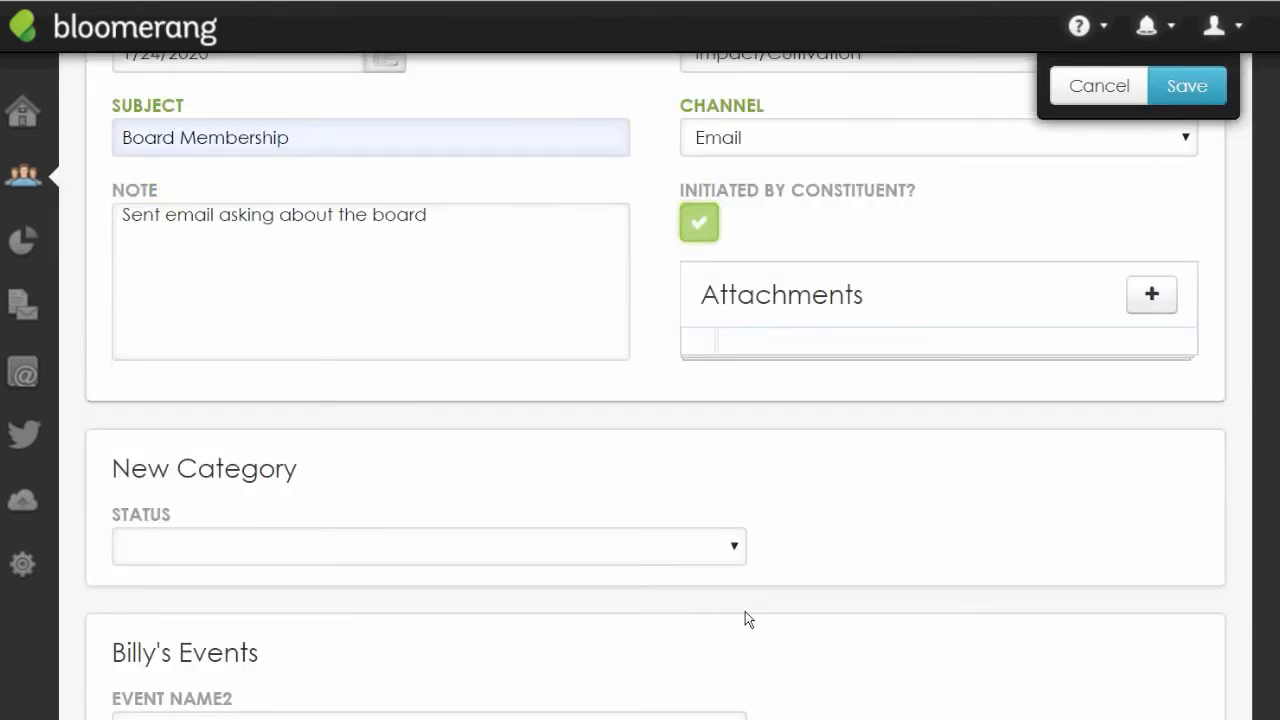
scroll(745, 613, "up", 3)
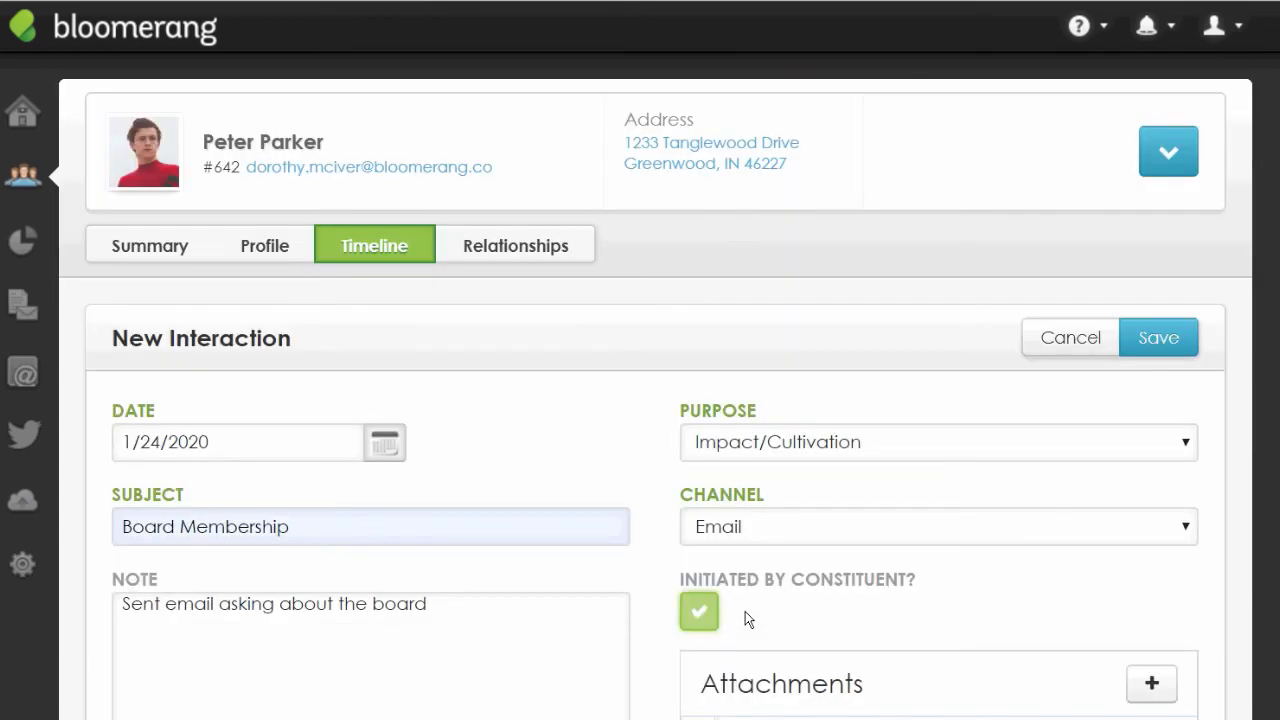
scroll(752, 588, "down", 1)
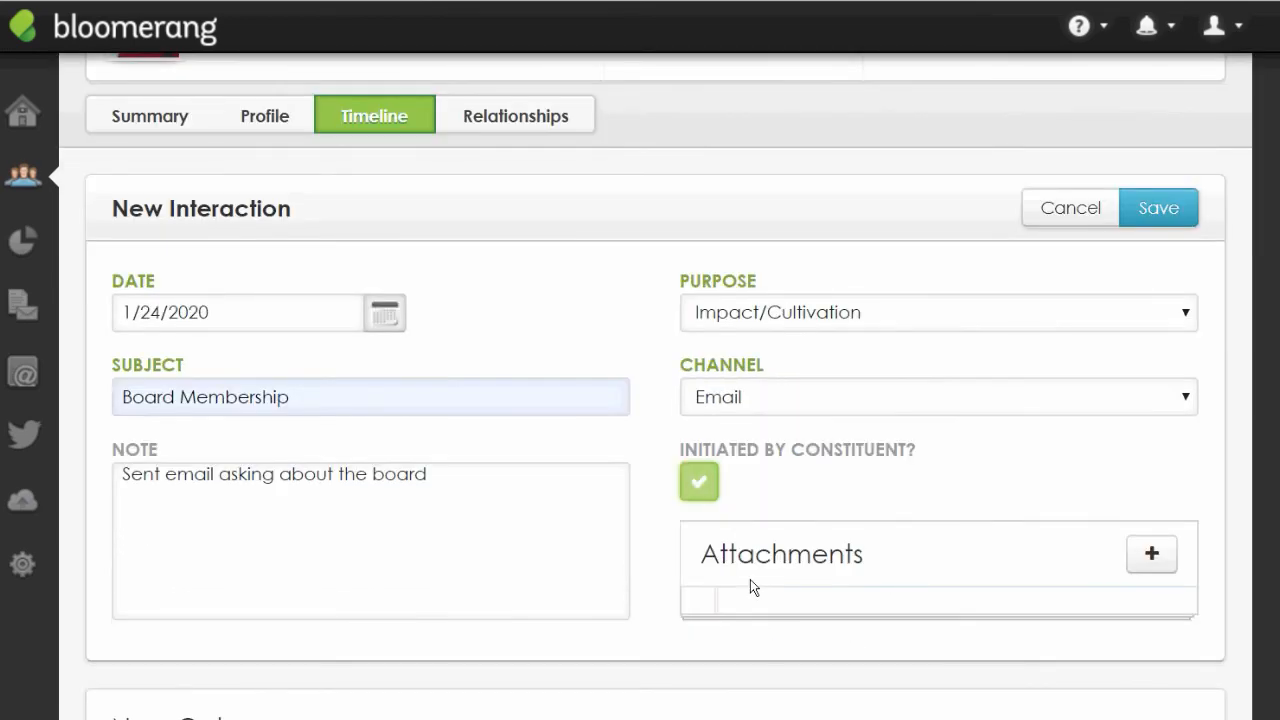
scroll(750, 579, "down", 3)
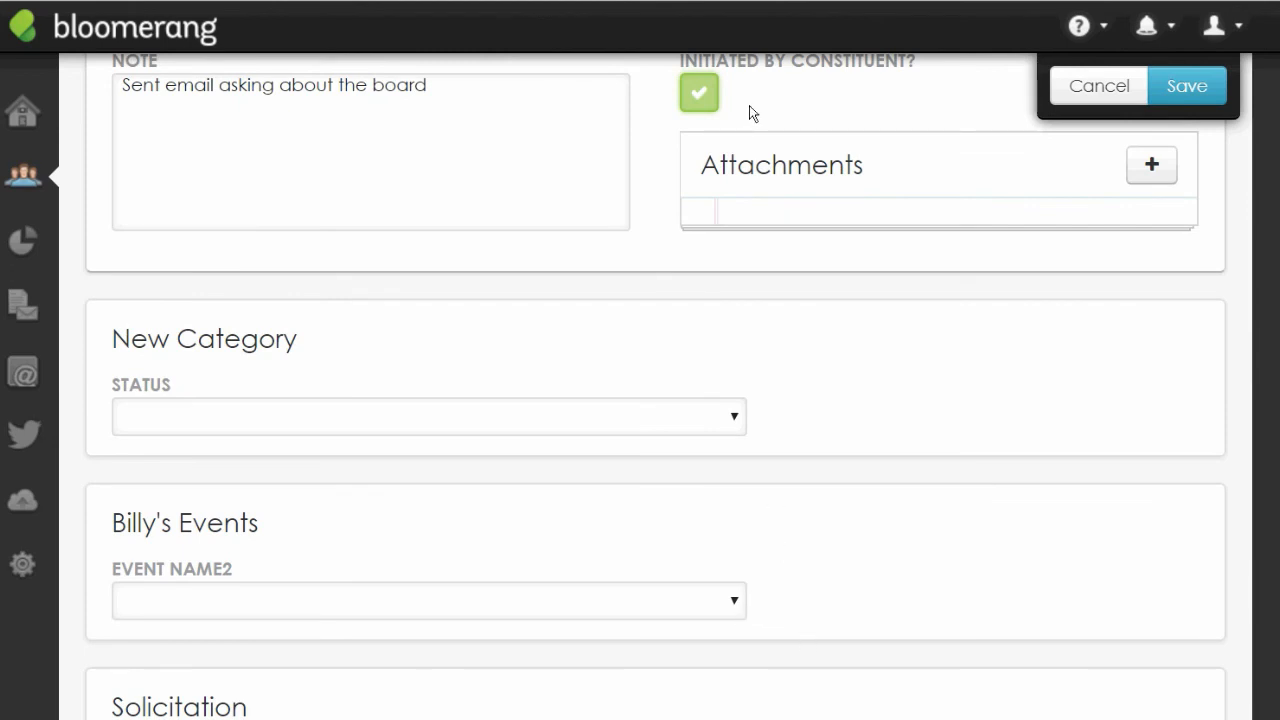
scroll(756, 171, "up", 1)
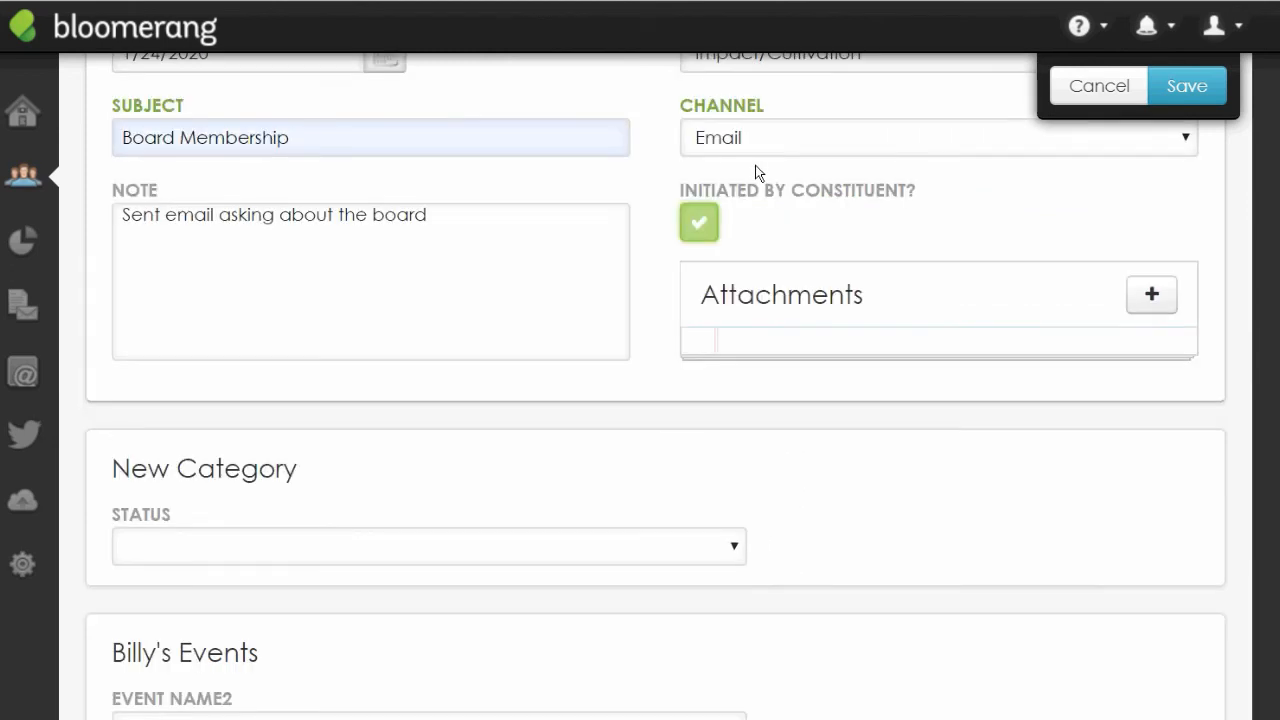
scroll(757, 232, "down", 3)
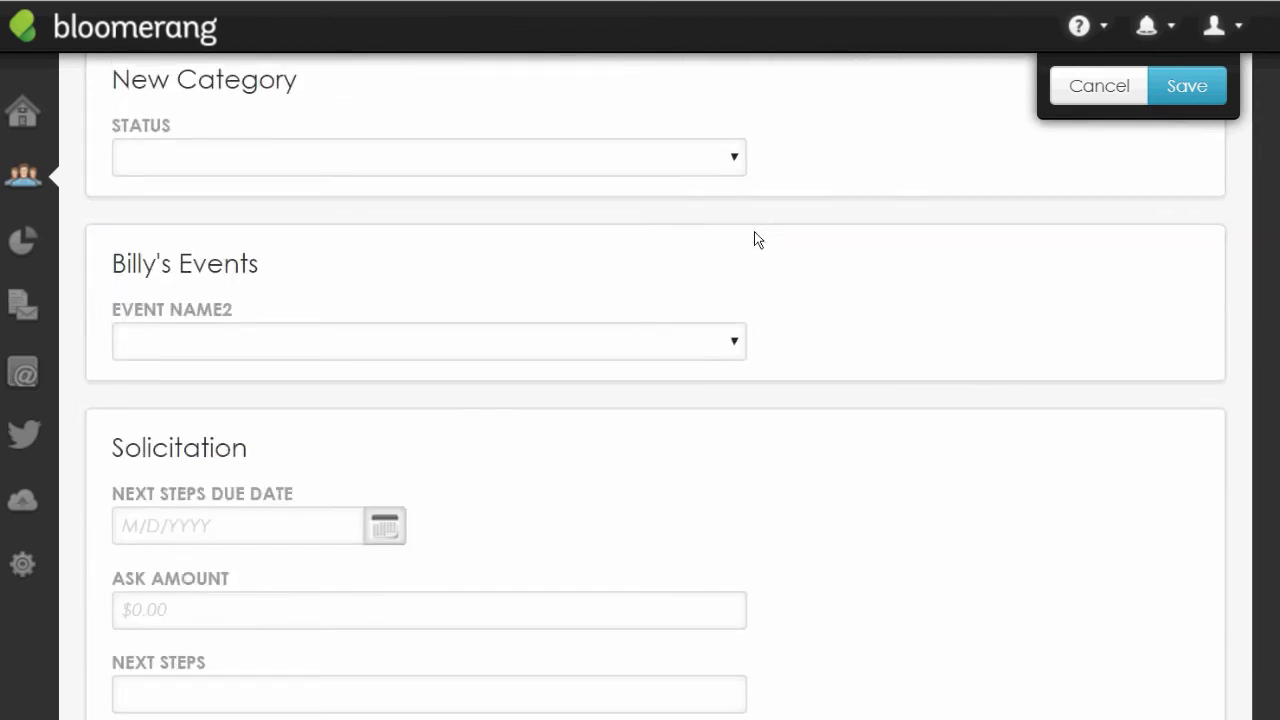
scroll(757, 240, "down", 3)
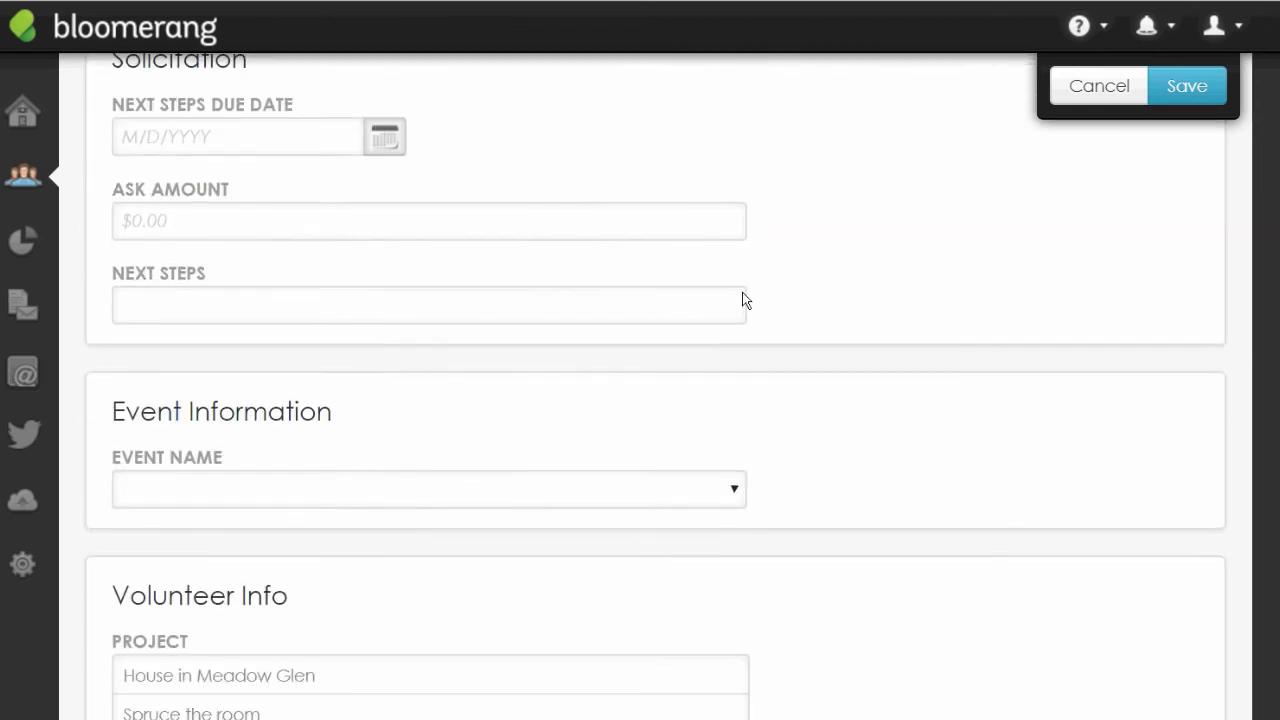
scroll(660, 447, "down", 2)
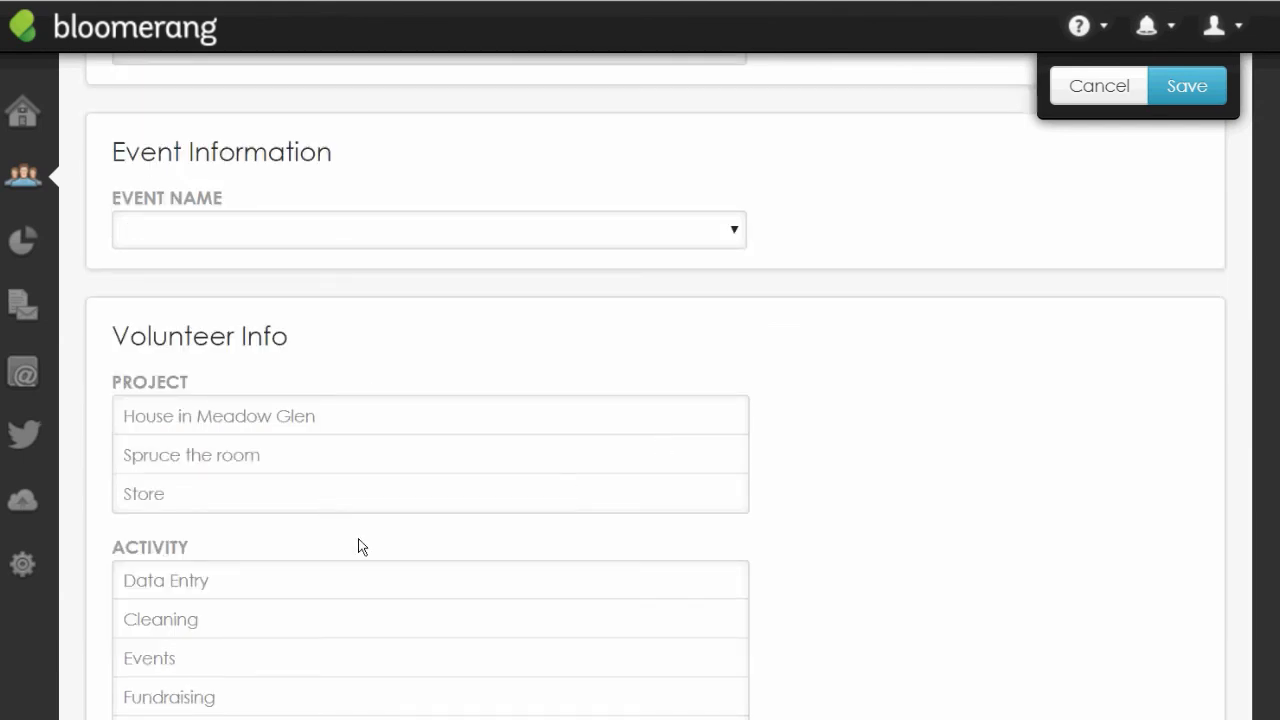
scroll(790, 460, "down", 1)
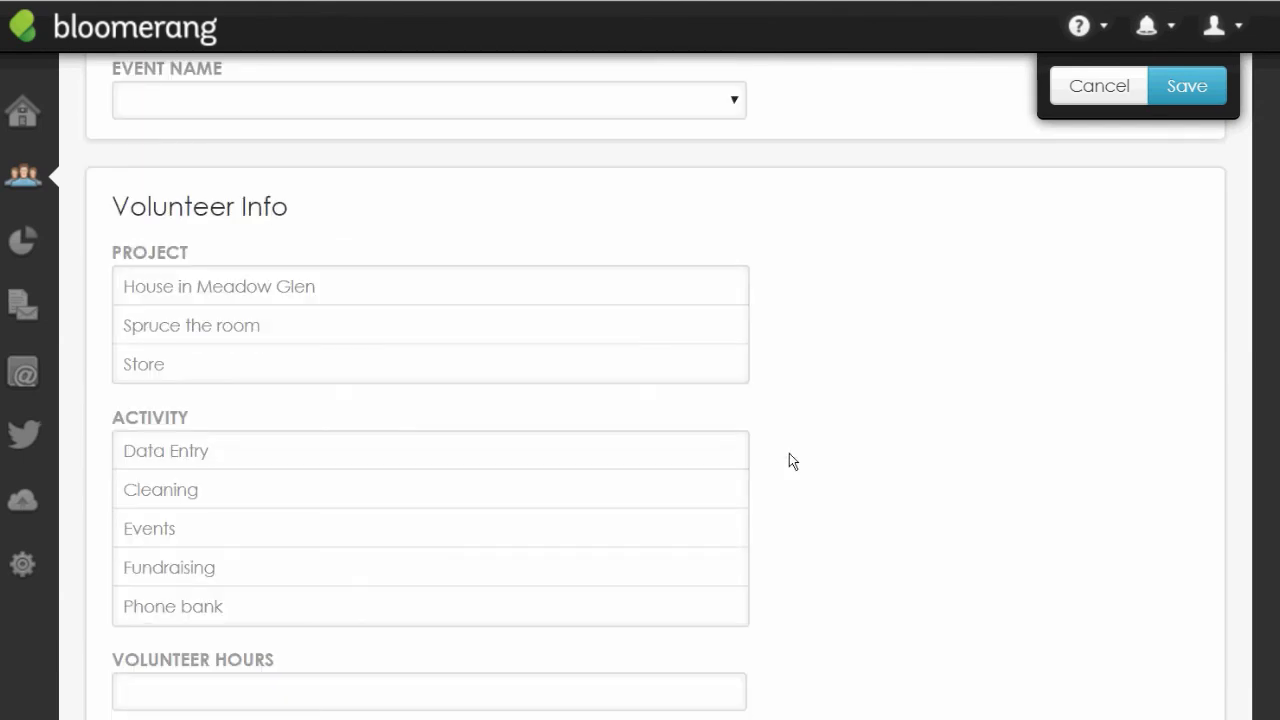
scroll(790, 460, "down", 1)
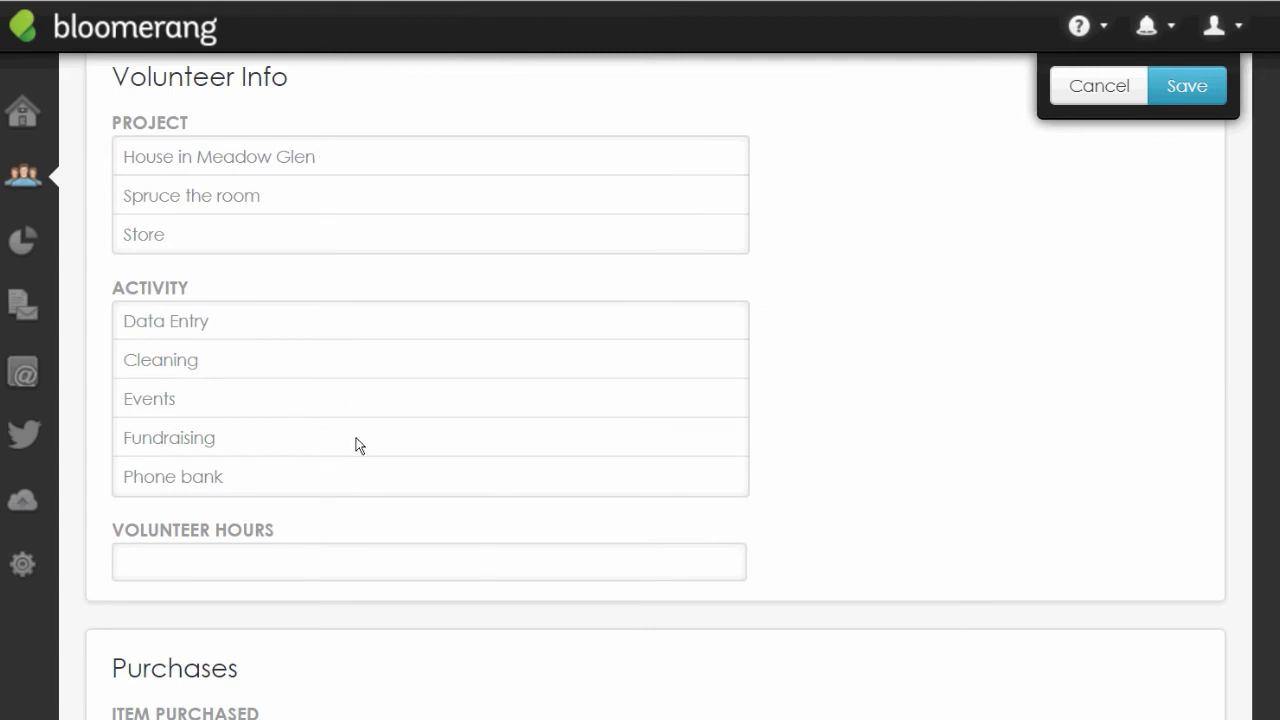
scroll(1043, 362, "up", 5)
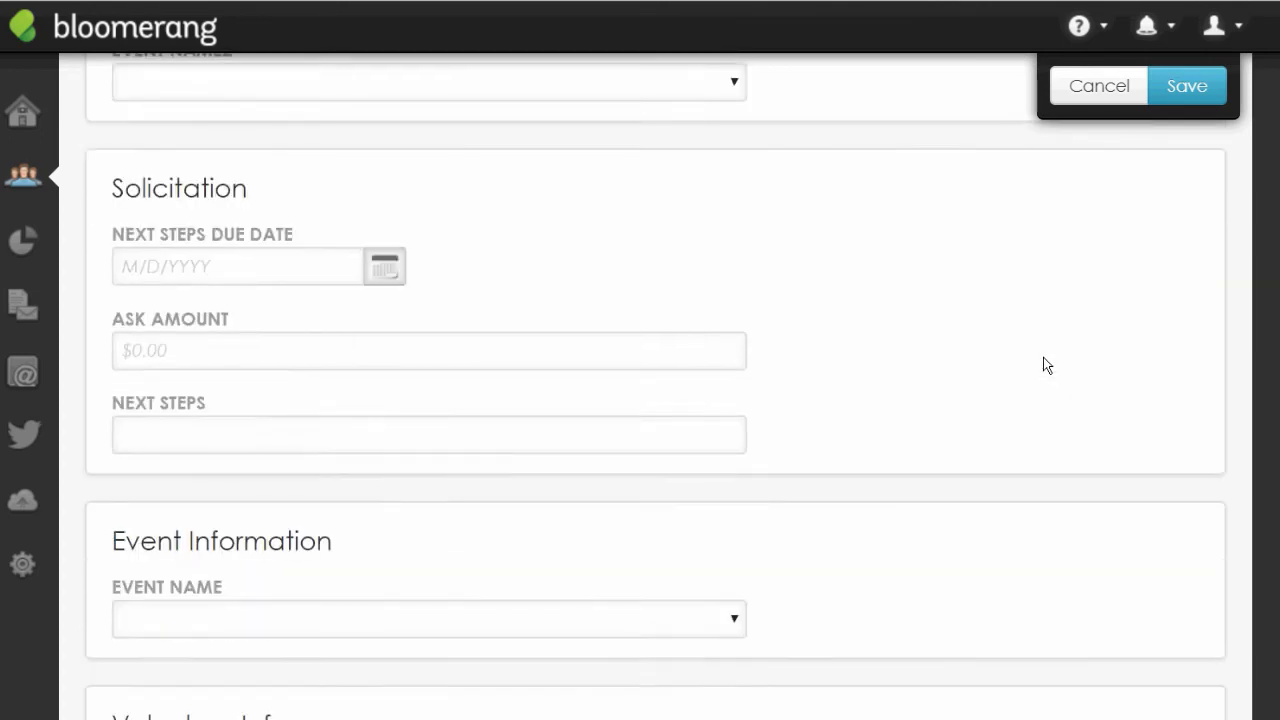
scroll(1043, 365, "up", 5)
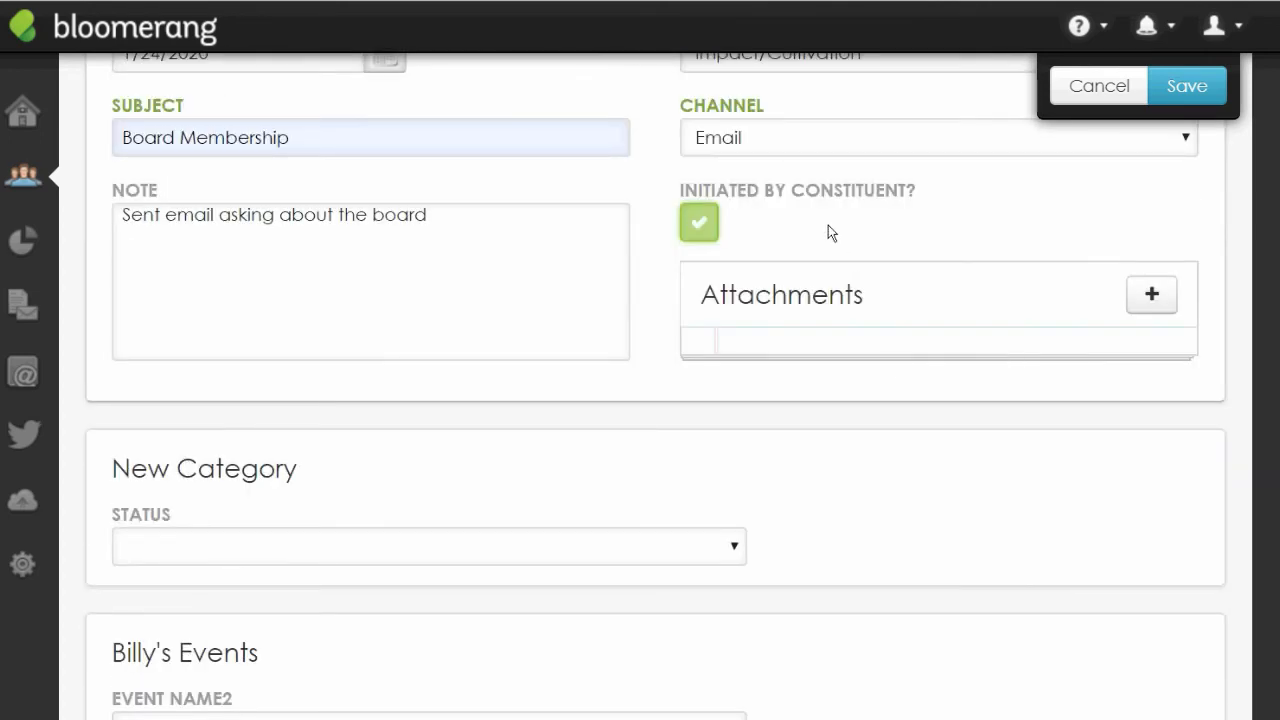
scroll(828, 233, "up", 1)
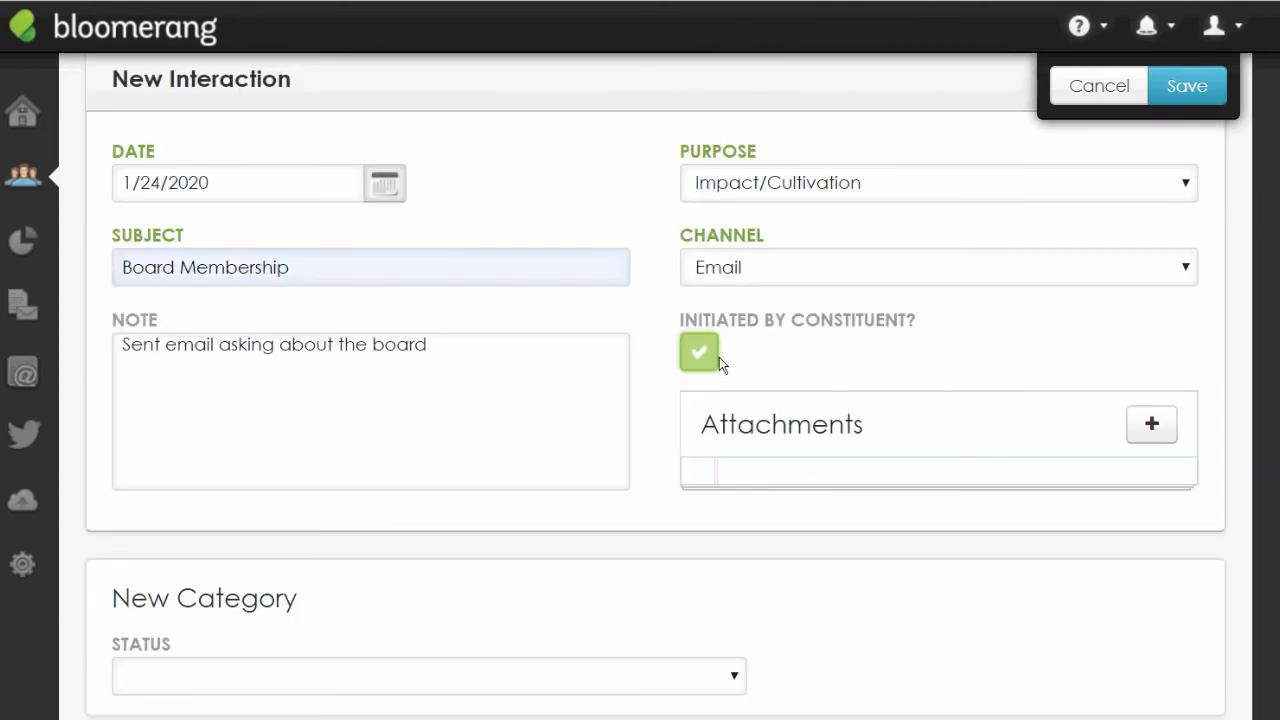
scroll(823, 364, "up", 2)
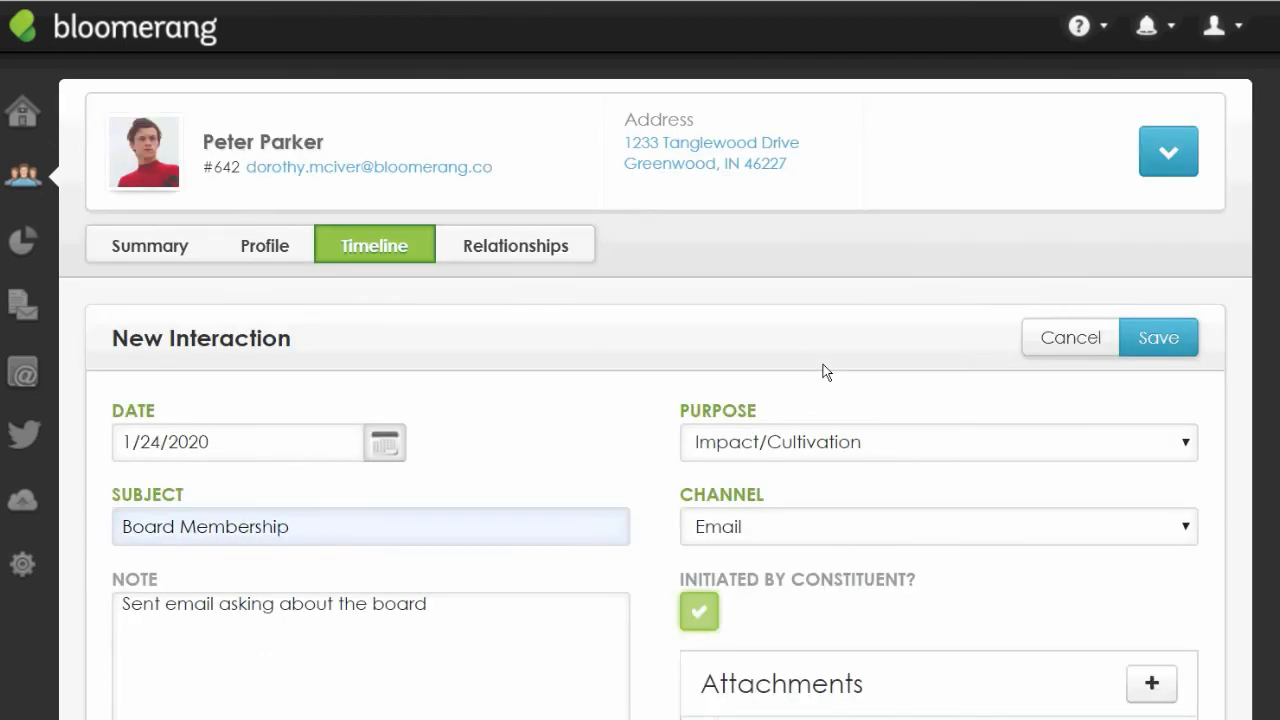
Save the new Board Membership interaction.
left_click(1150, 338)
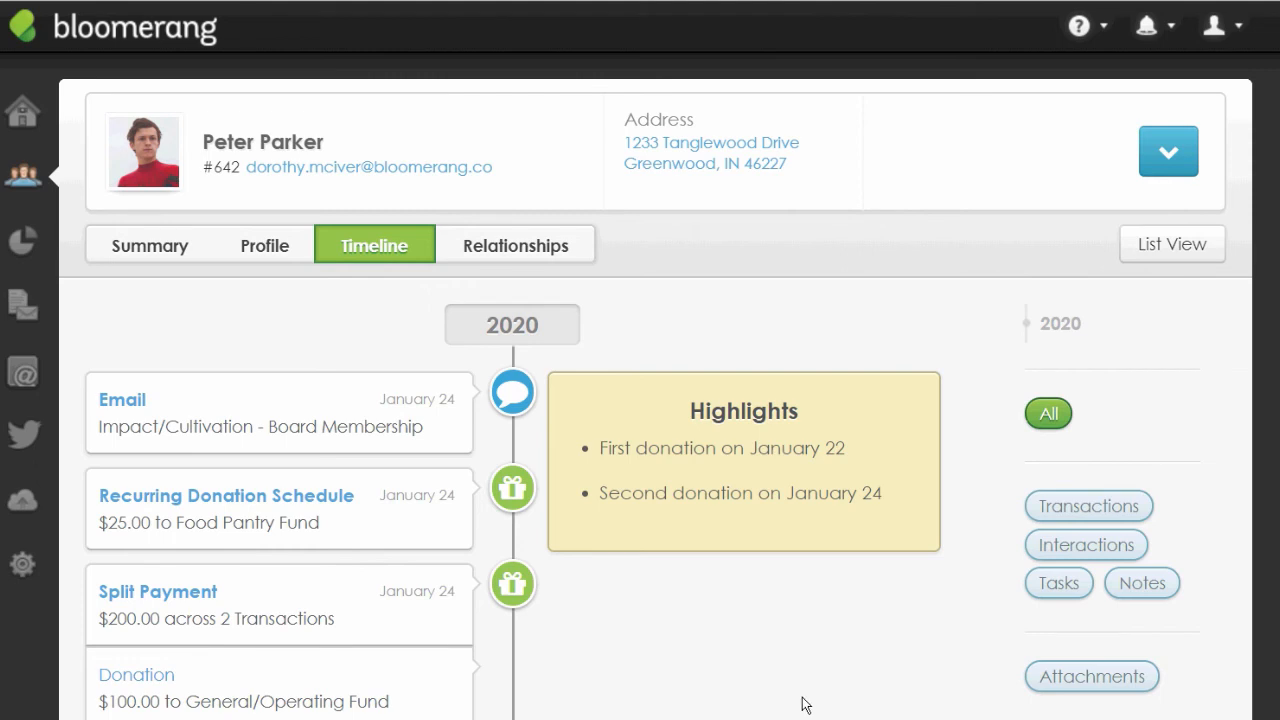
Start a new note for this constituent with the text "Attended IU".
left_click(1167, 160)
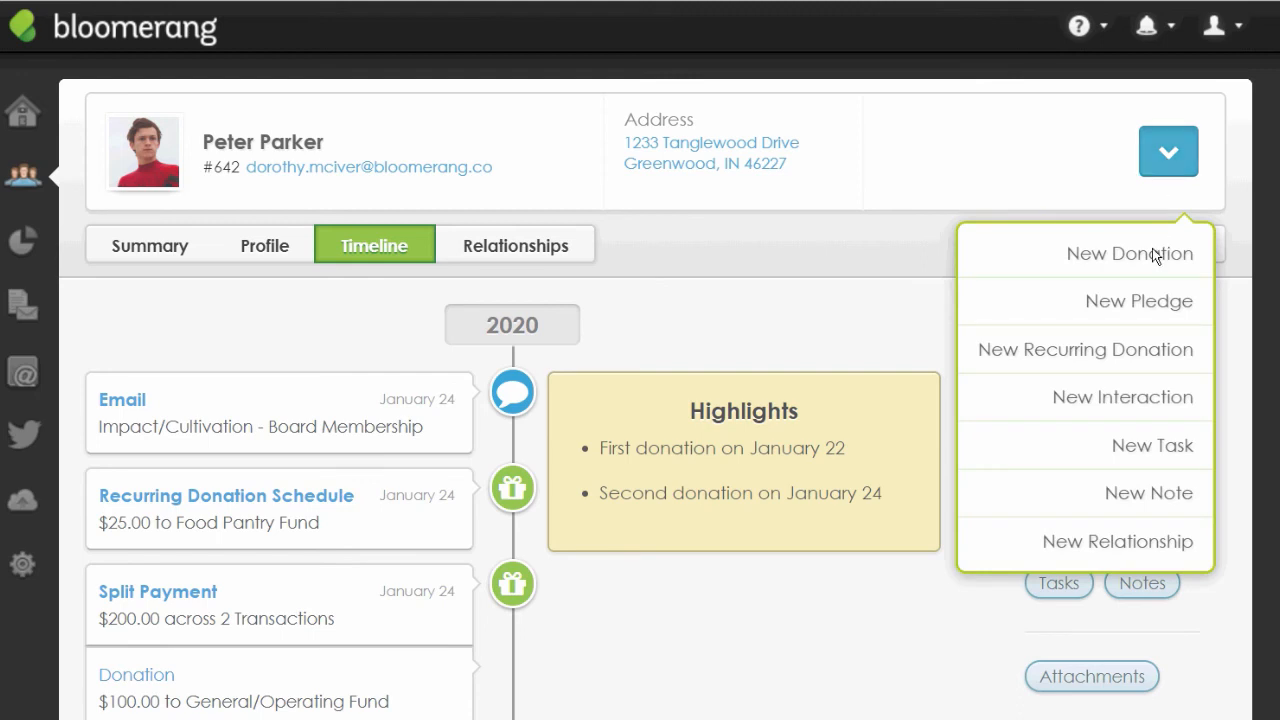
left_click(1142, 502)
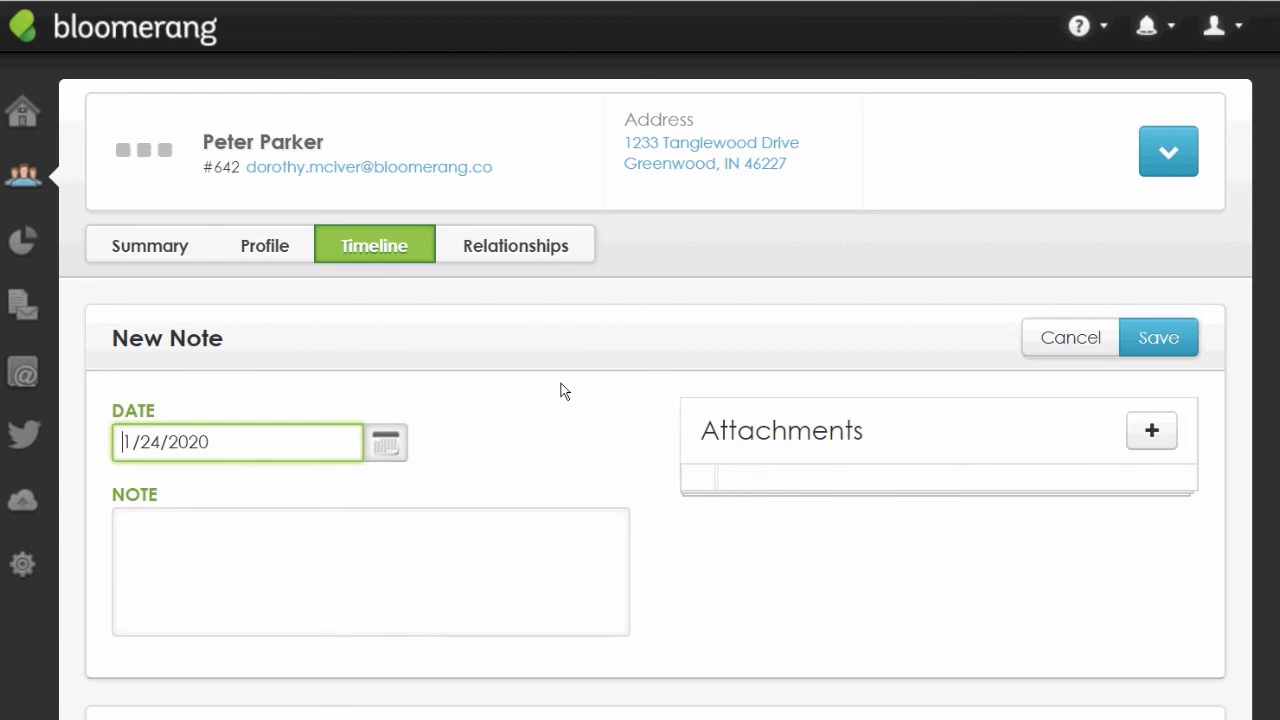
left_click(160, 563)
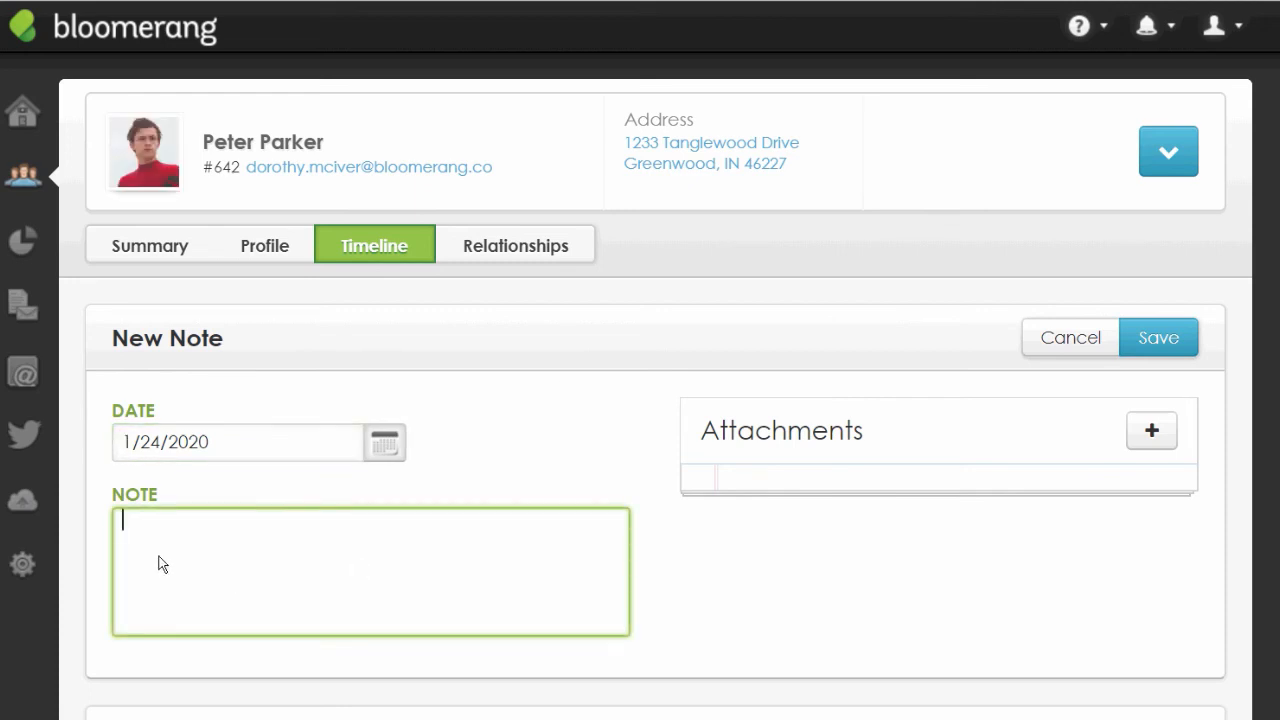
type("Attended IU")
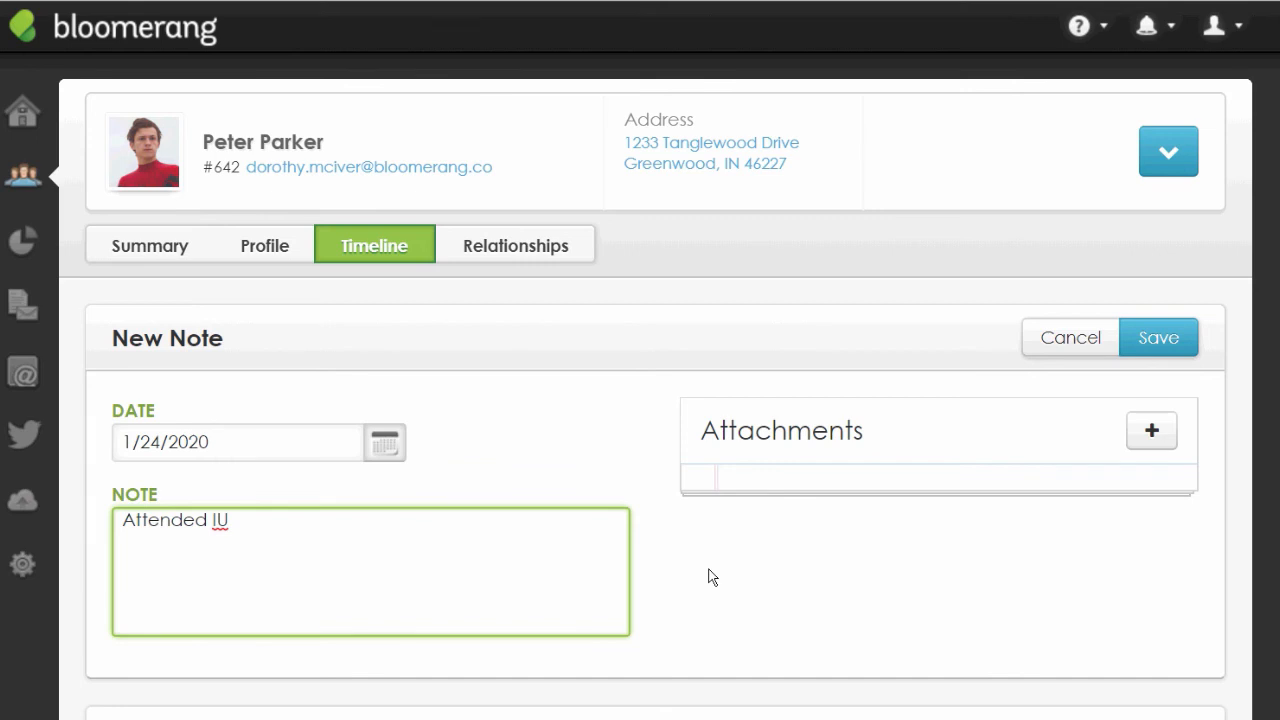
Review the note's grant fields, leaving them blank, and save the note.
scroll(709, 571, "down", 3)
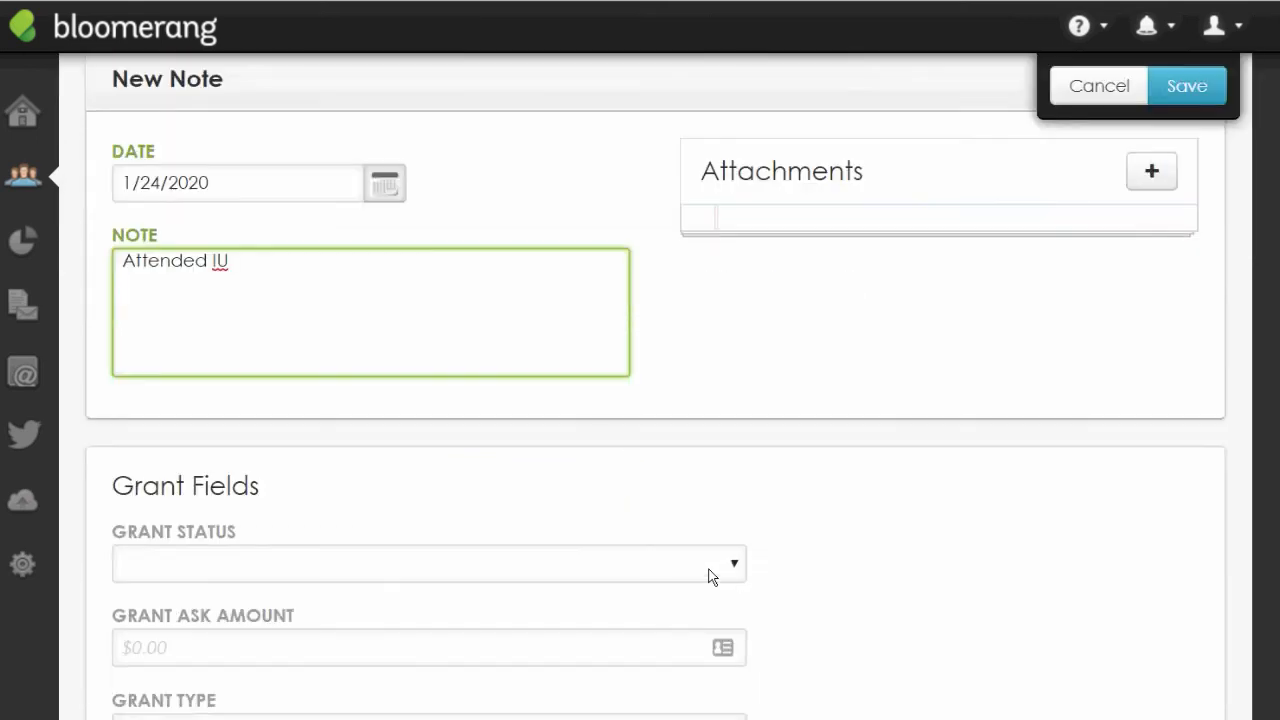
scroll(709, 577, "down", 1)
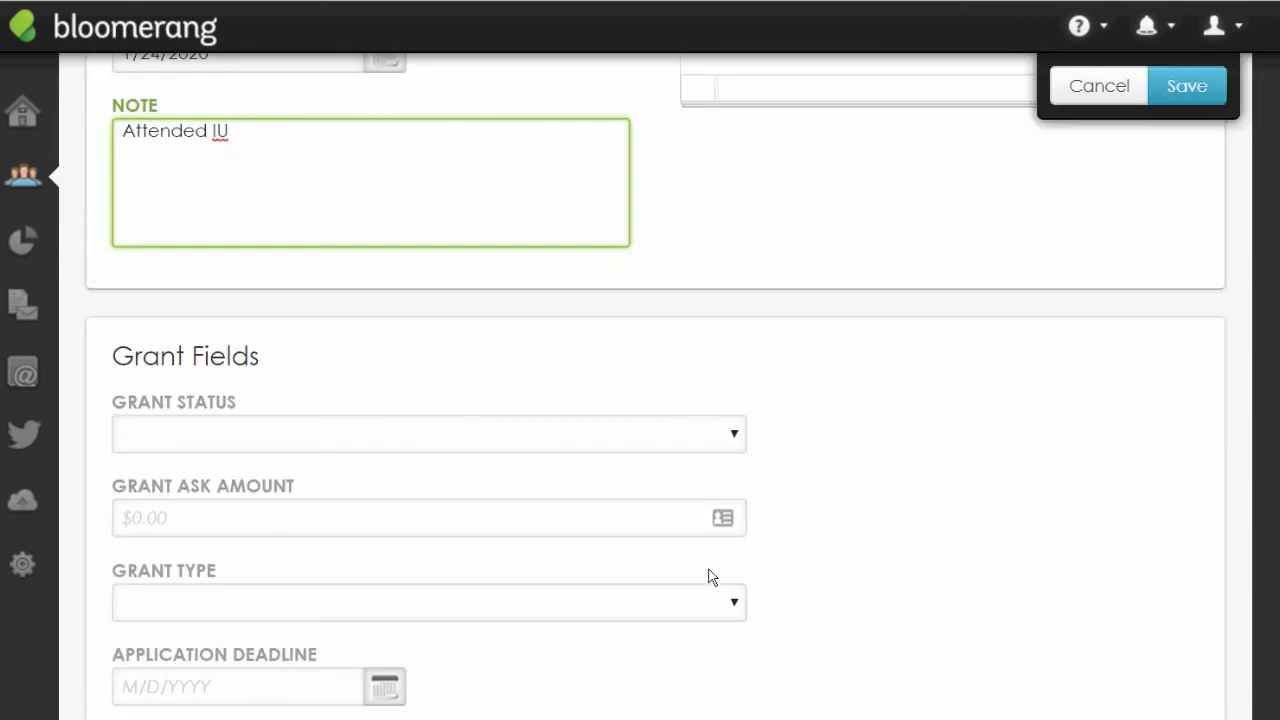
scroll(709, 577, "down", 1)
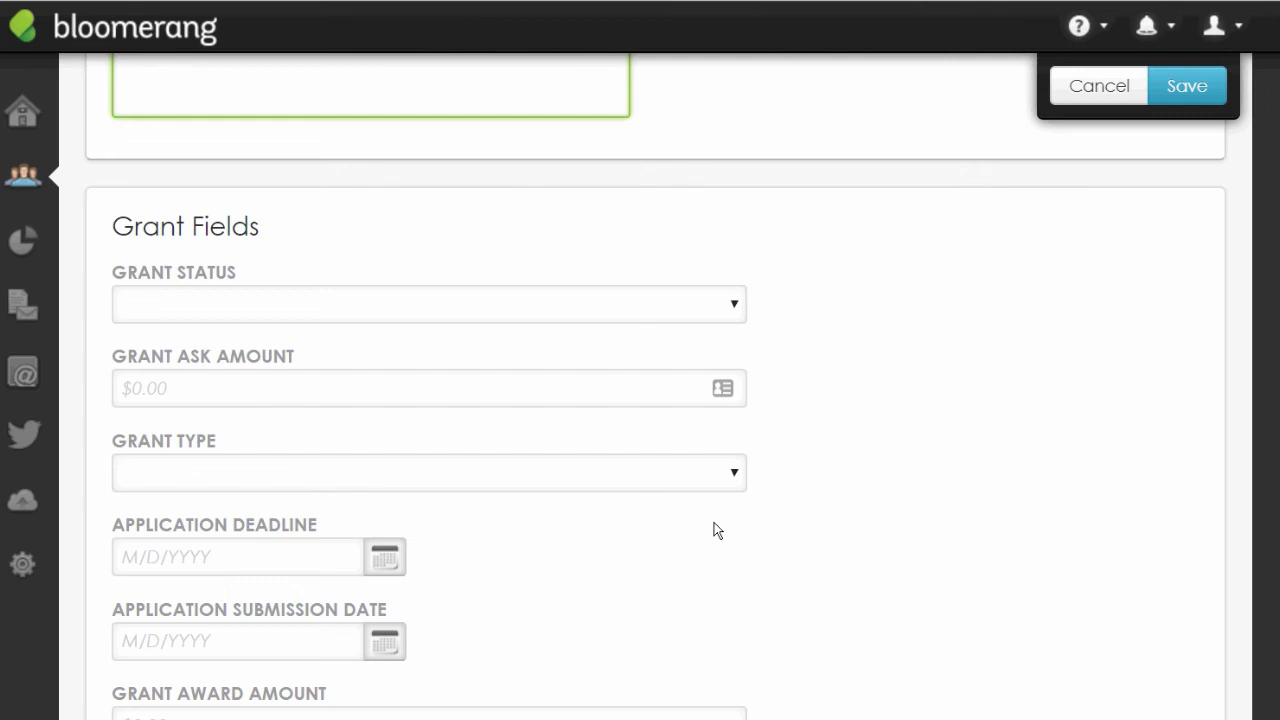
scroll(714, 522, "up", 3)
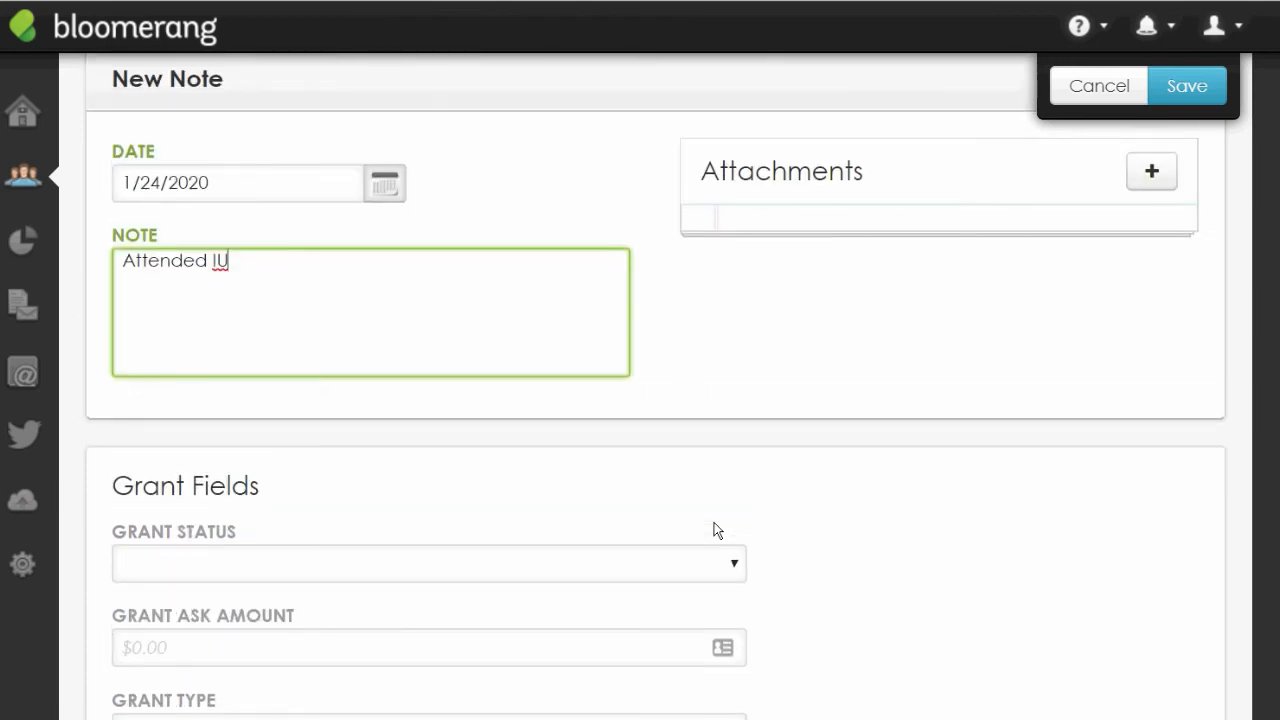
scroll(714, 522, "up", 2)
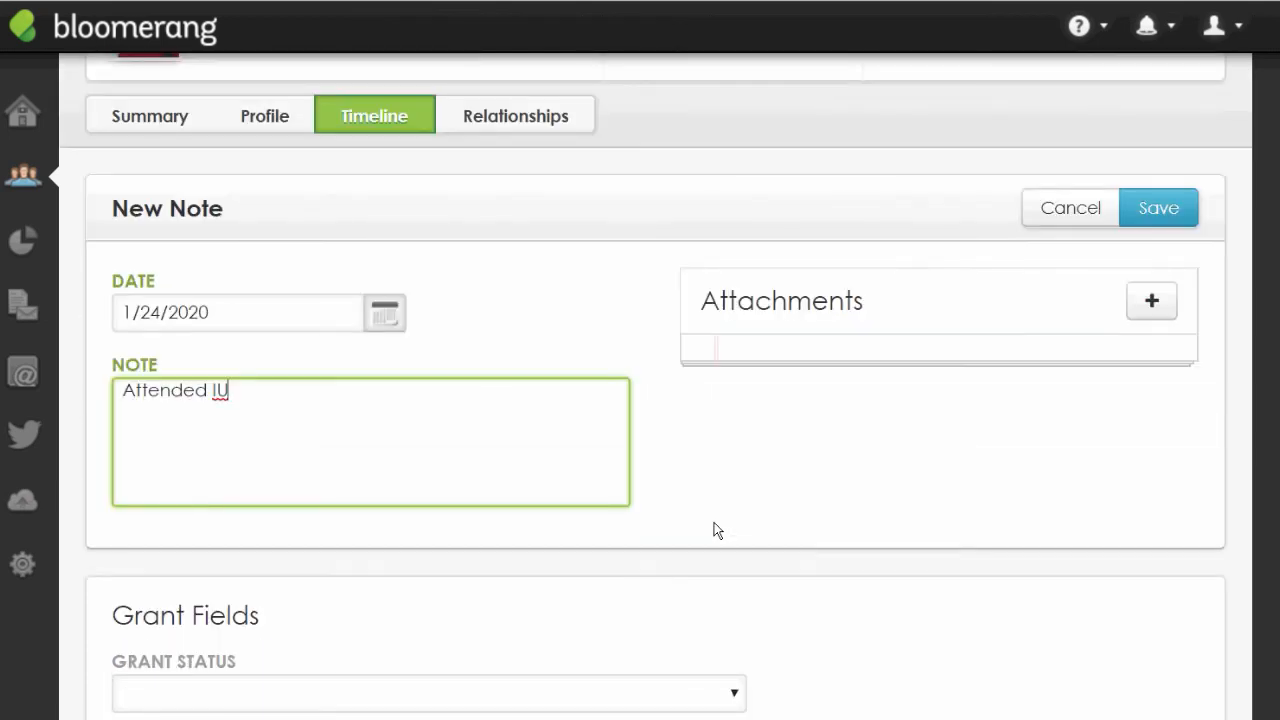
scroll(714, 522, "up", 2)
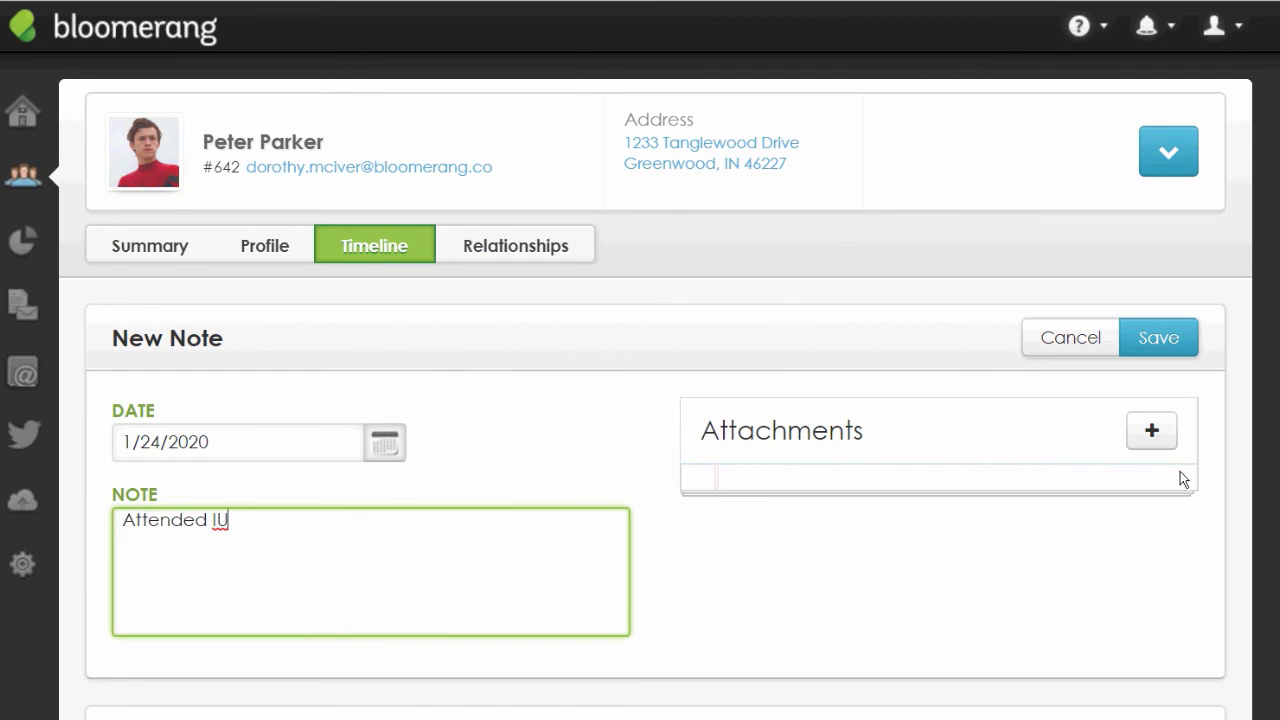
left_click(1160, 338)
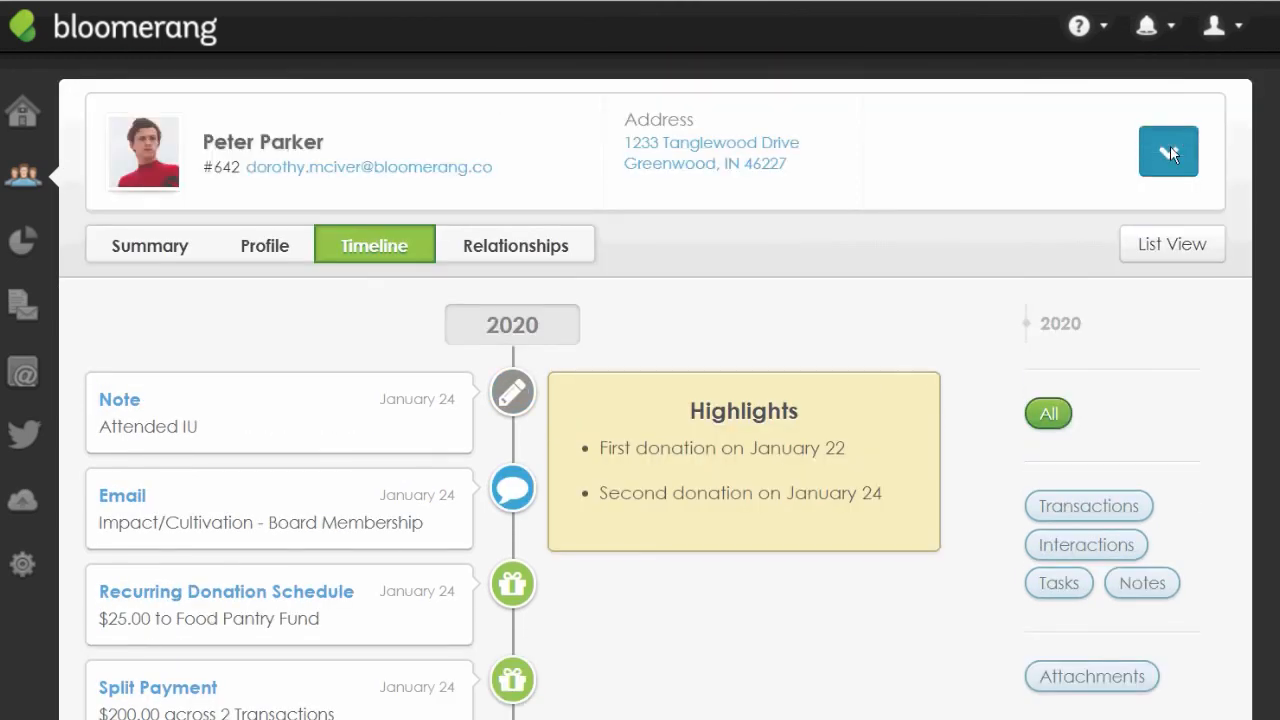
Start a new task for this constituent with the due date 1/31/2020.
left_click(1170, 152)
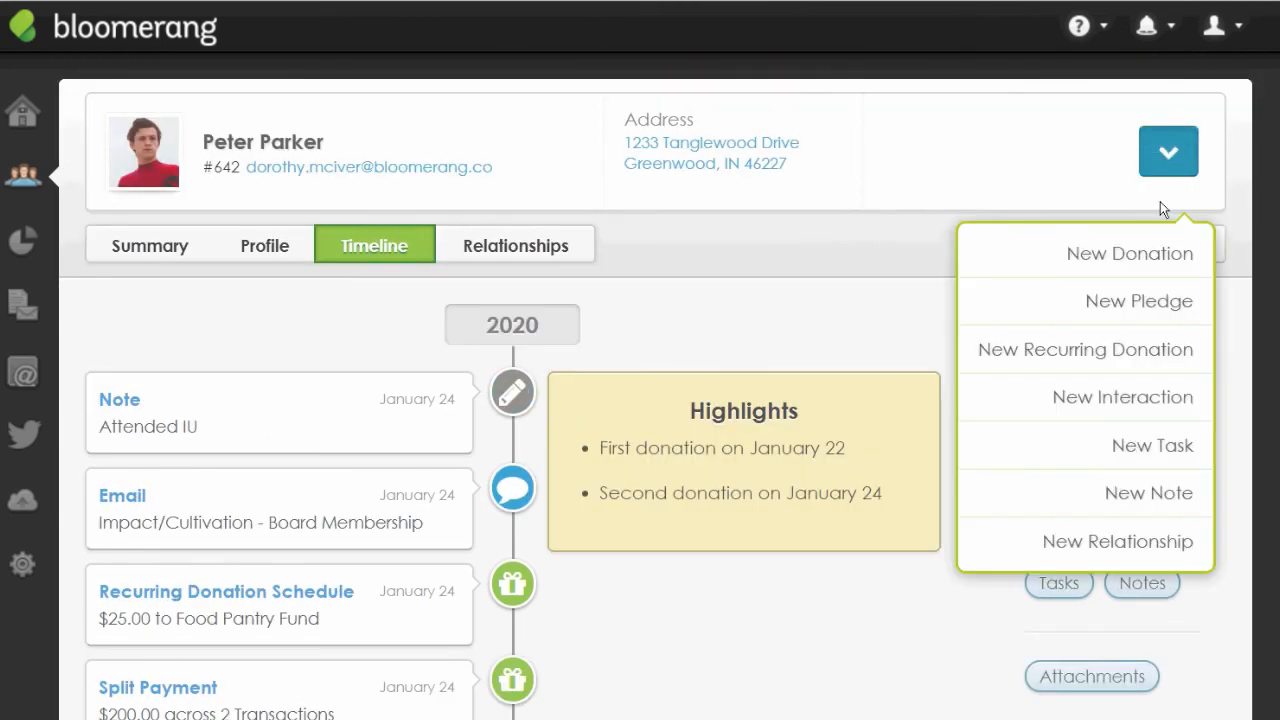
left_click(1130, 444)
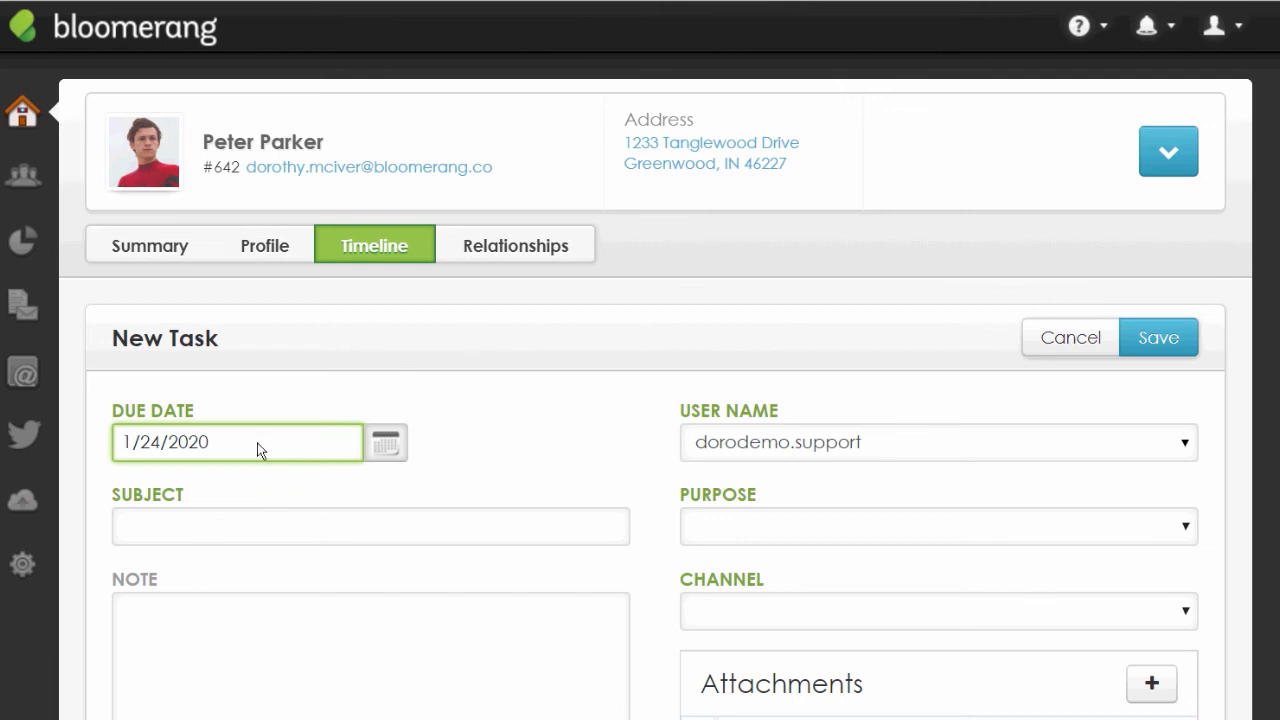
left_click(226, 446)
left_click(381, 444)
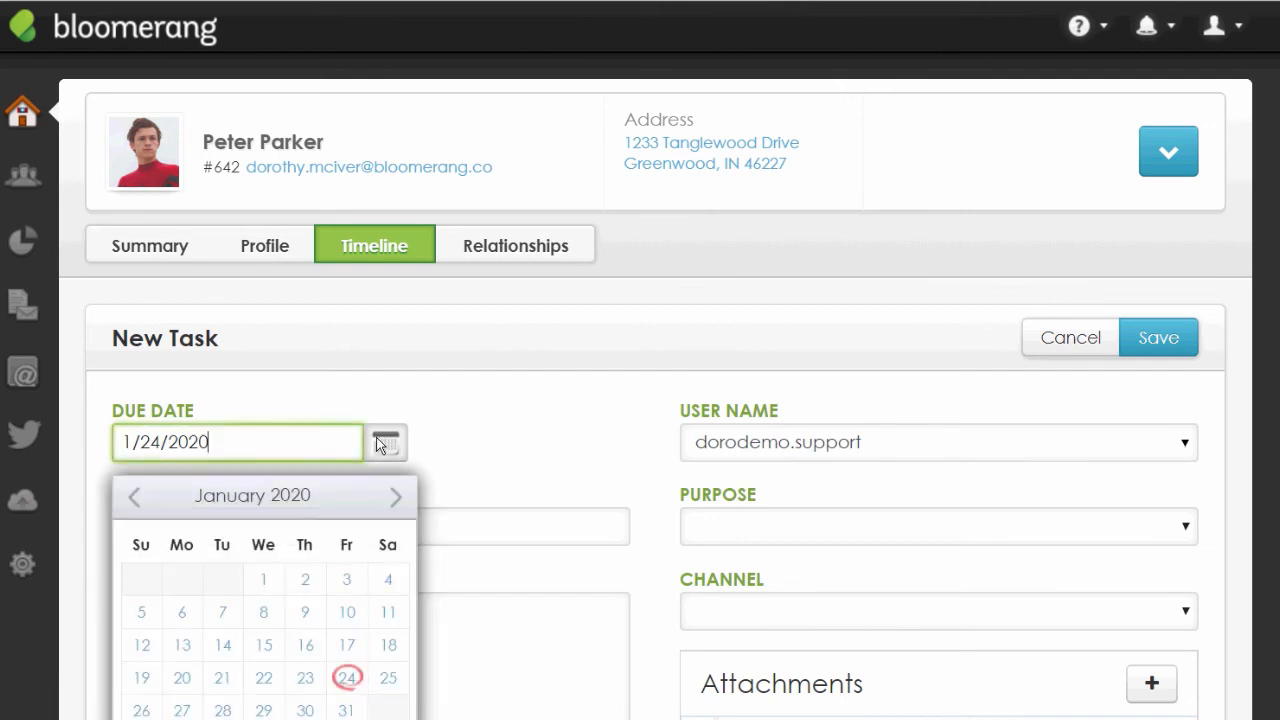
left_click(345, 710)
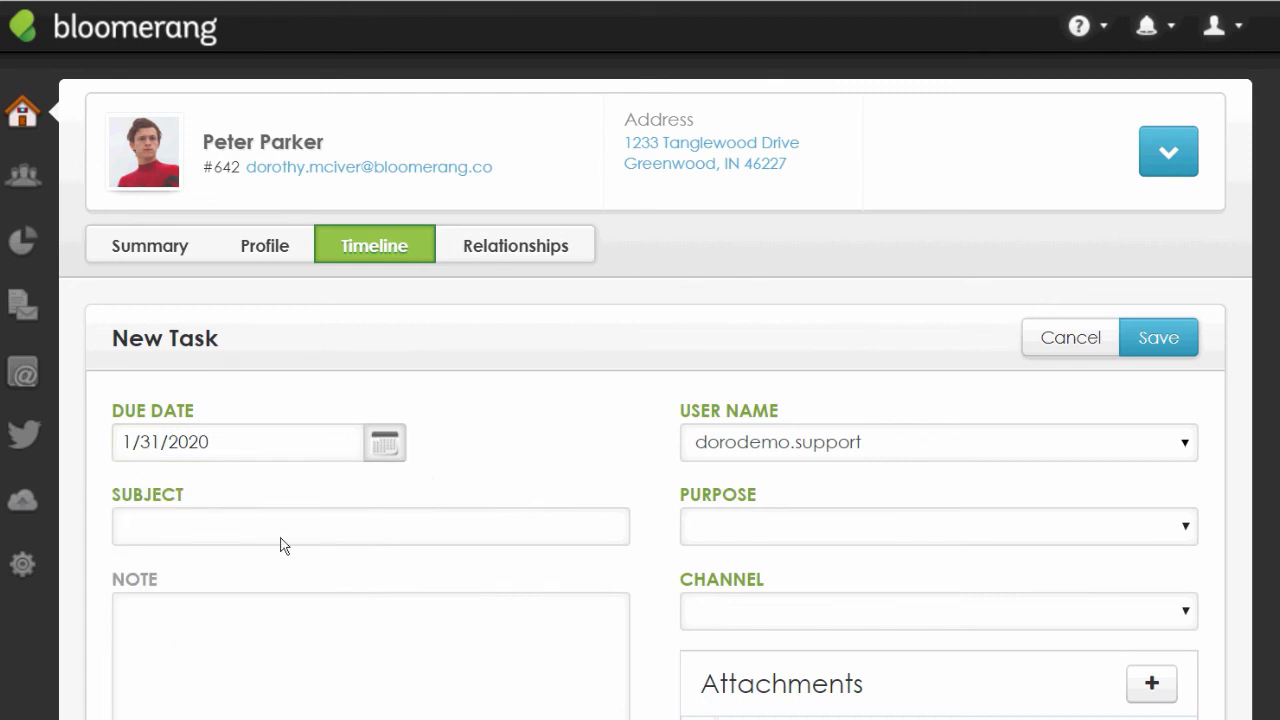
Give the task the subject "Lunch Meeting" and the note "To thank you him and scope out interest".
left_click(250, 534)
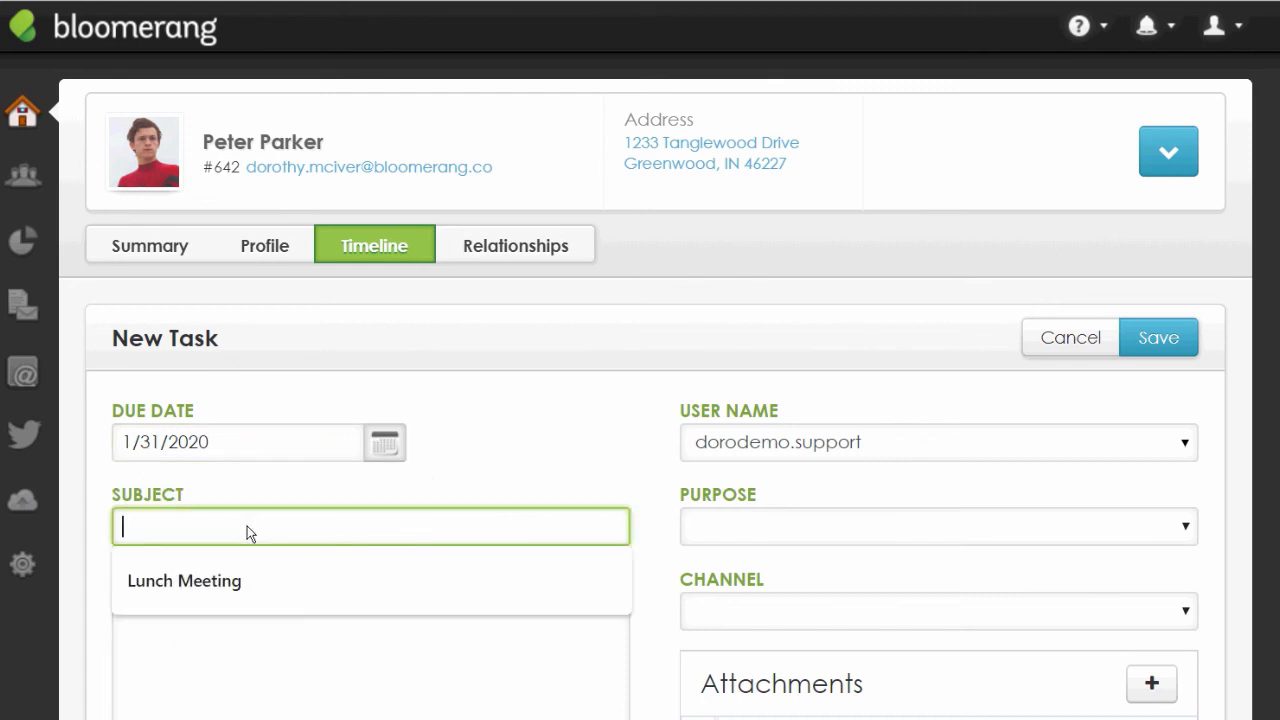
left_click(221, 579)
left_click(486, 450)
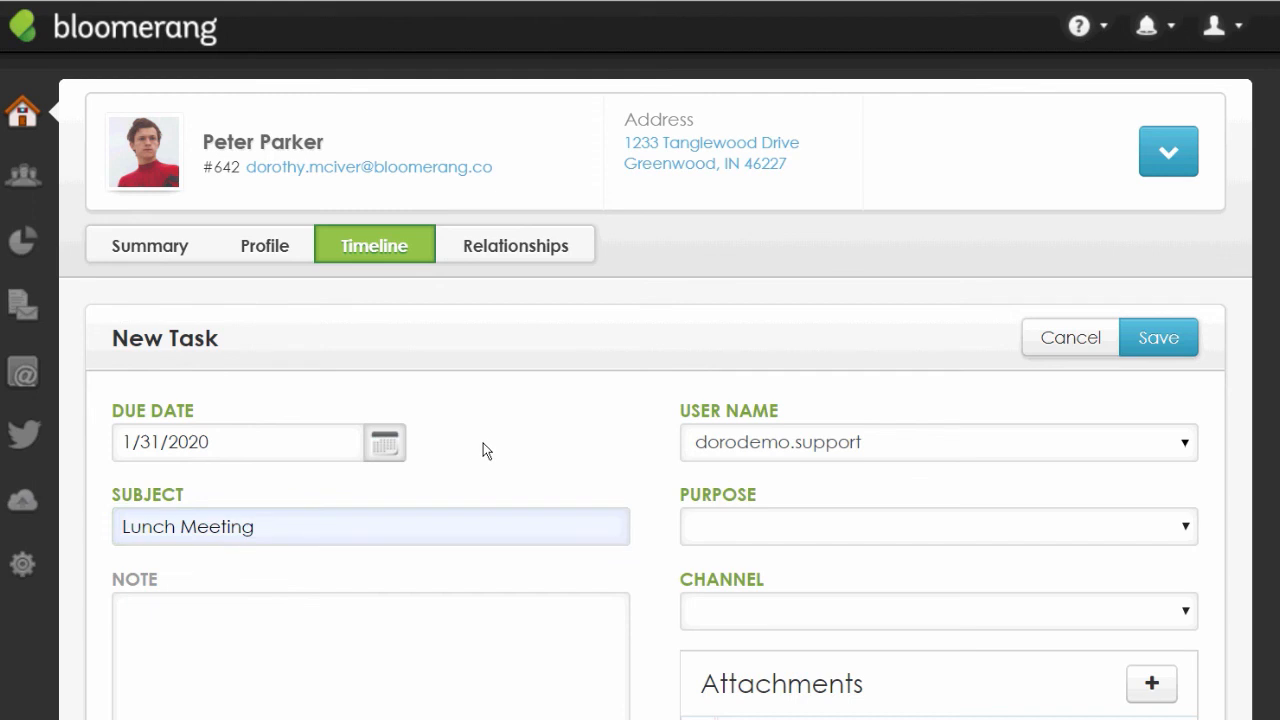
left_click(183, 628)
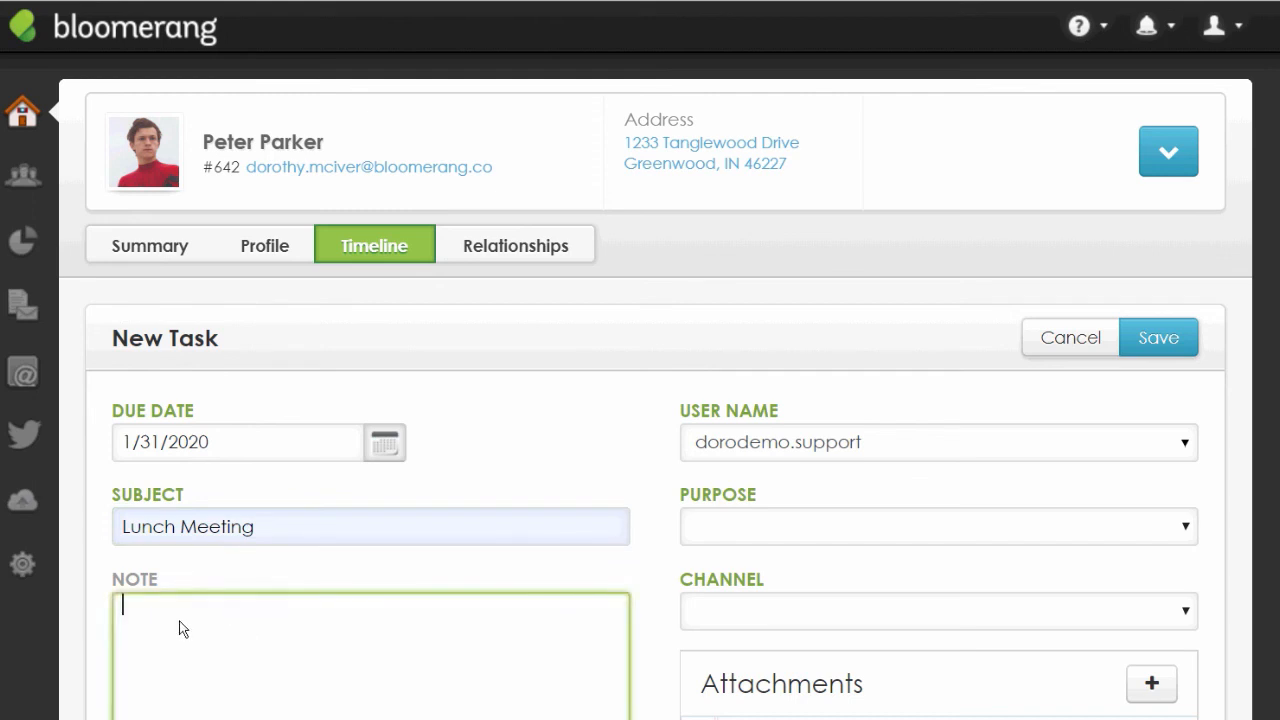
type("To thank you him and ")
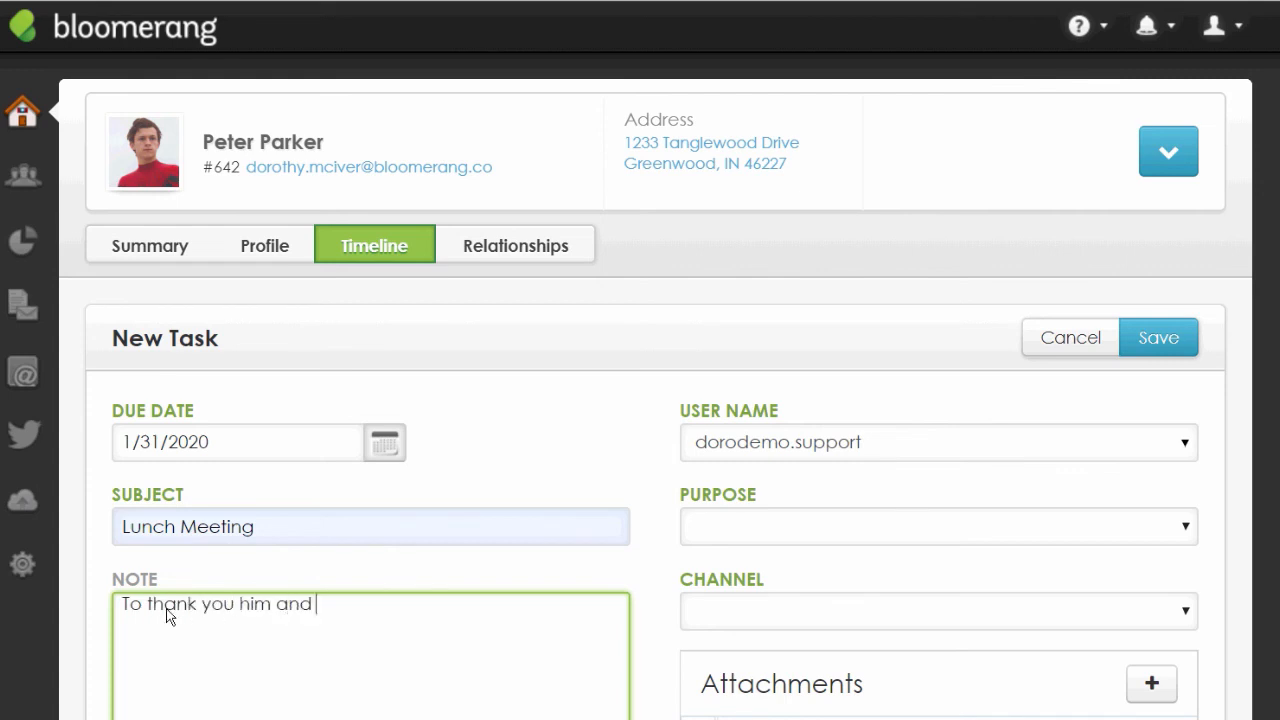
type("scope out interest")
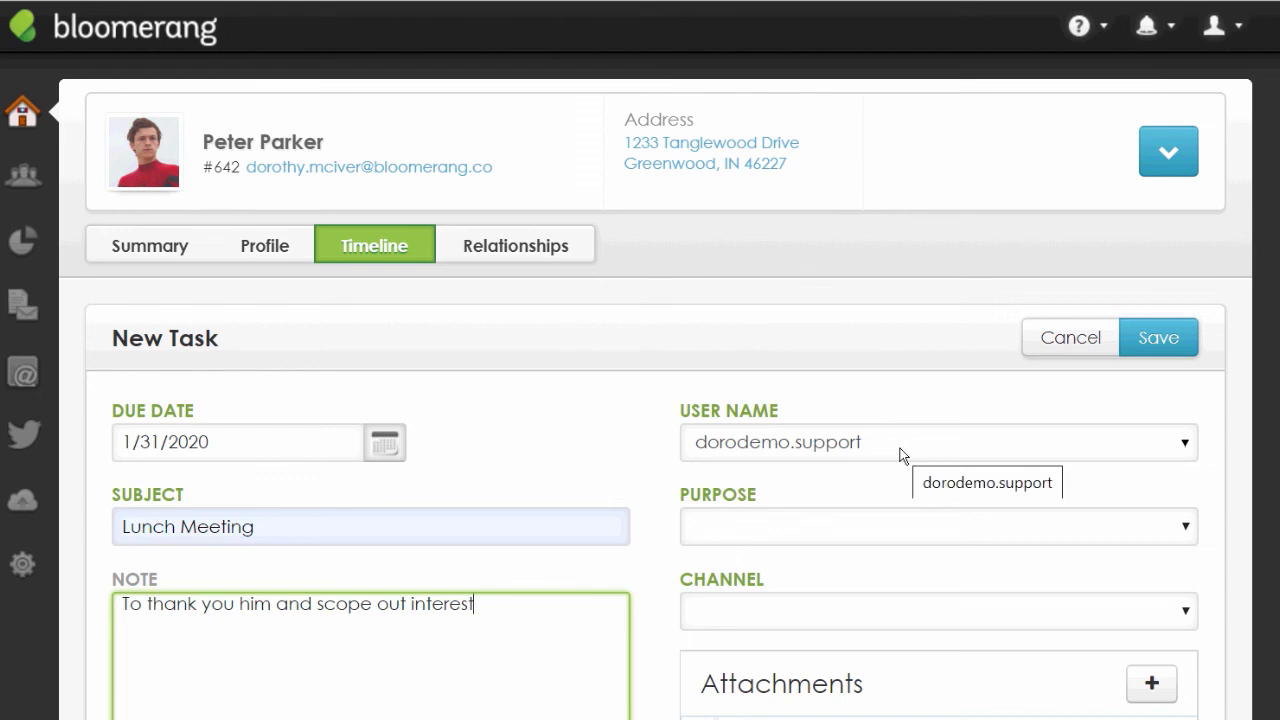
Assign the task to the support user with purpose Impact/Cultivation and channel In Person, and save it.
left_click(1186, 447)
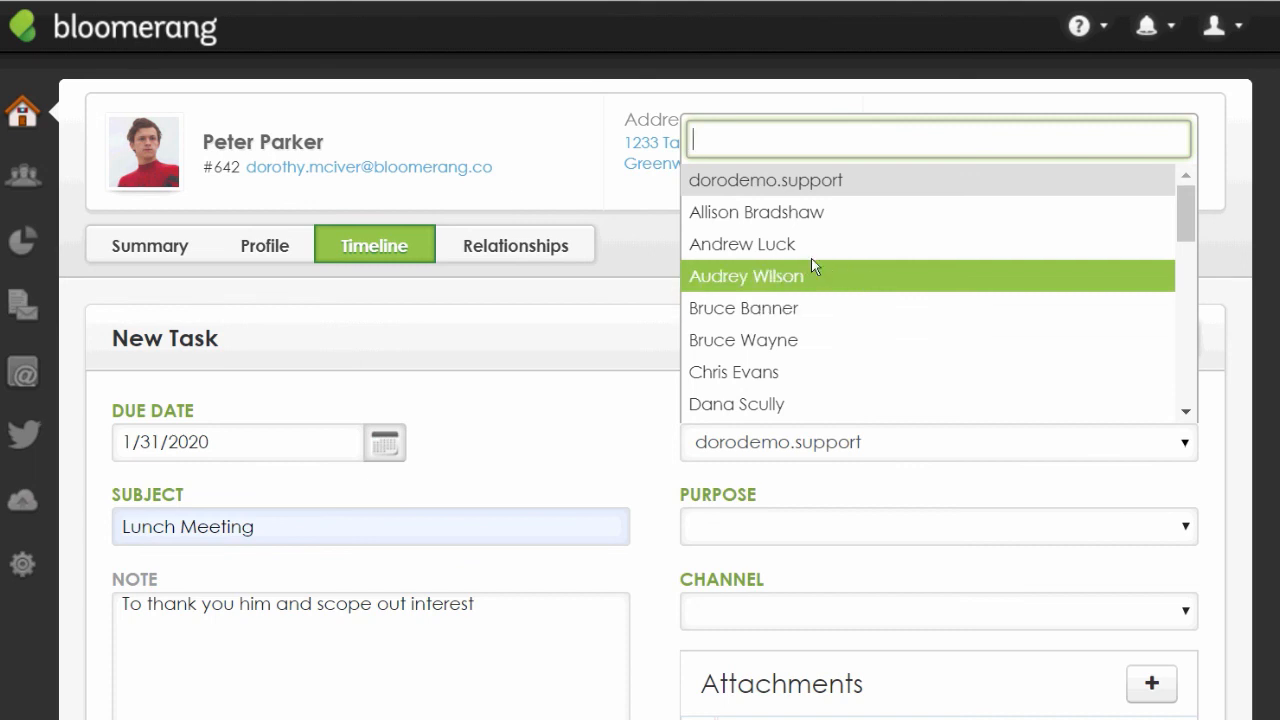
left_click(797, 180)
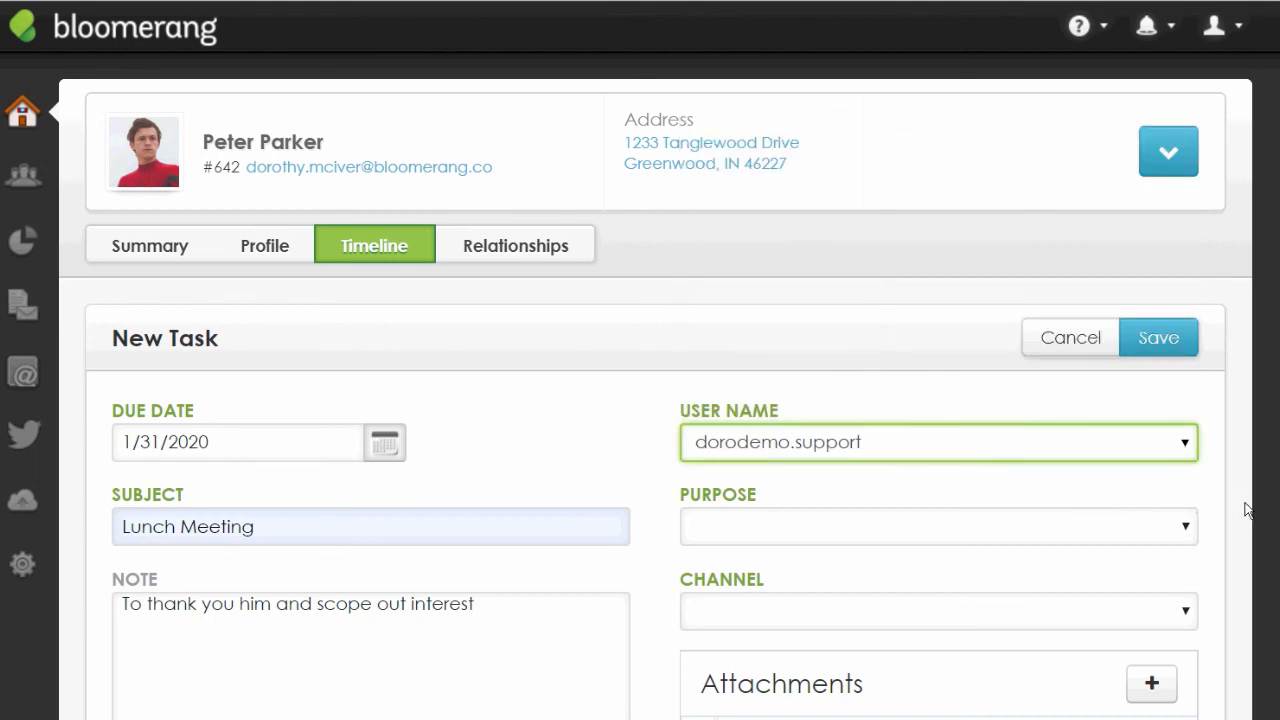
scroll(1200, 440, "down", 2)
left_click(1186, 410)
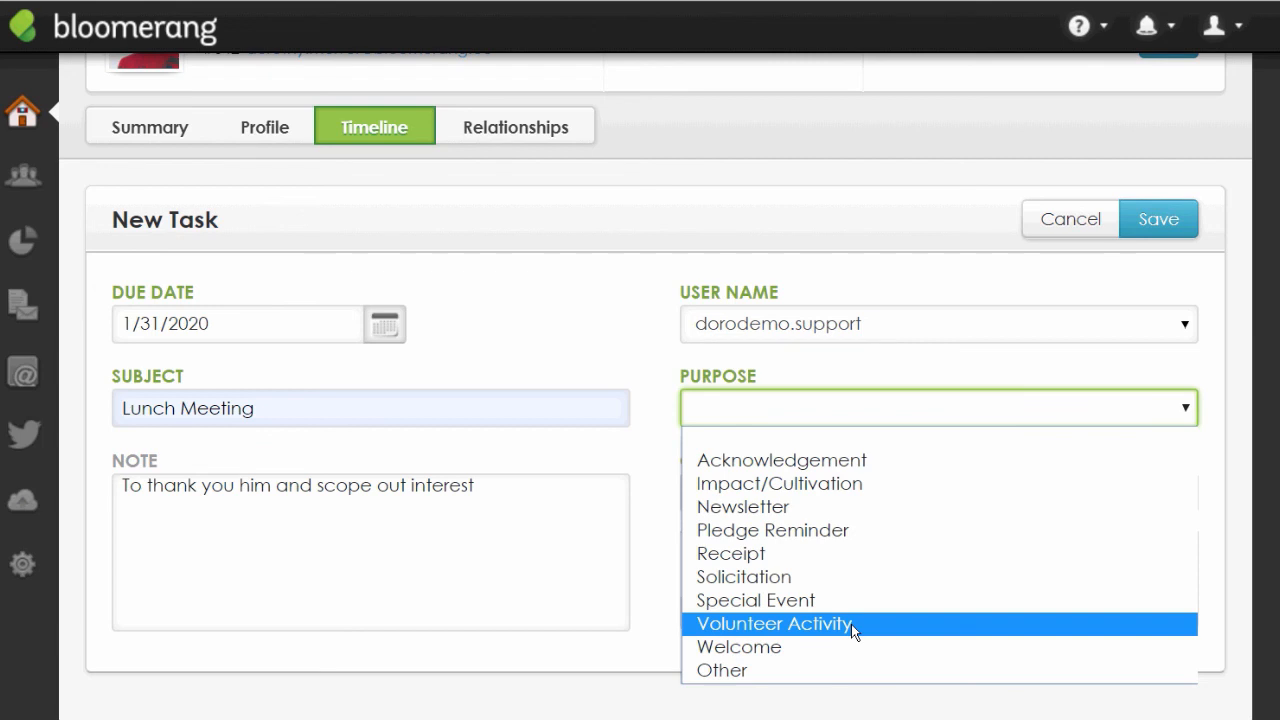
left_click(851, 486)
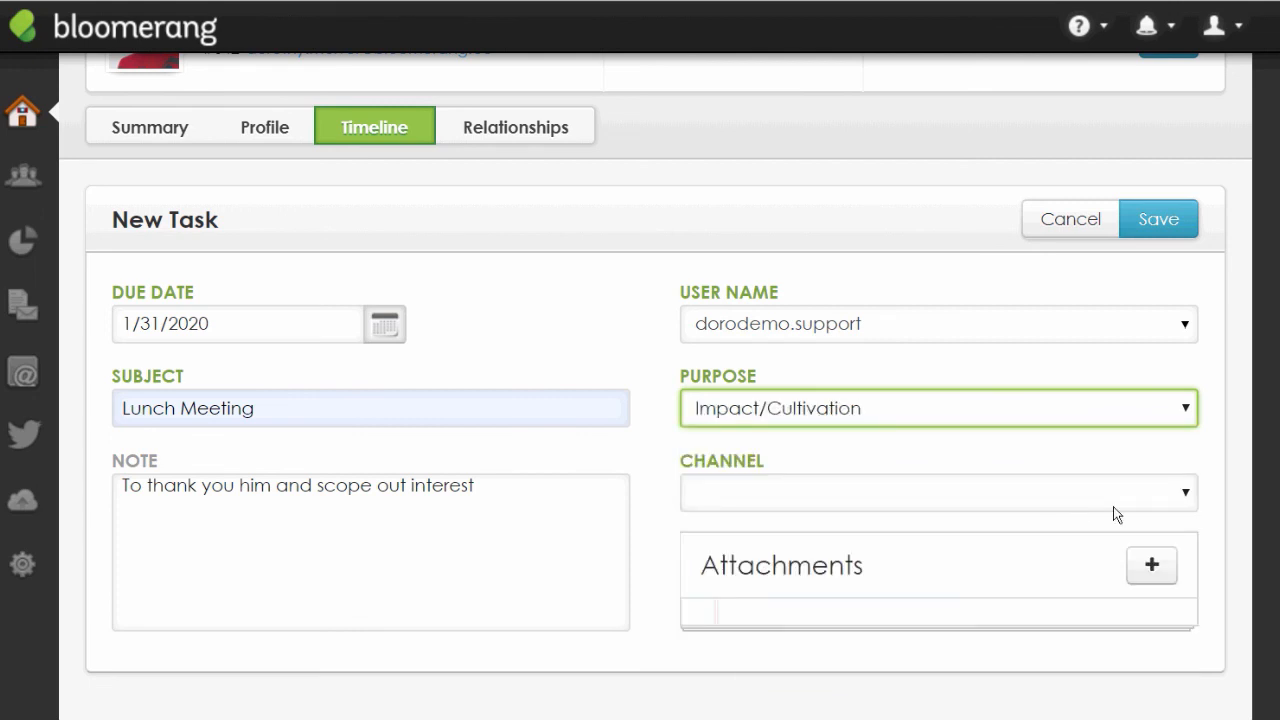
left_click(1186, 492)
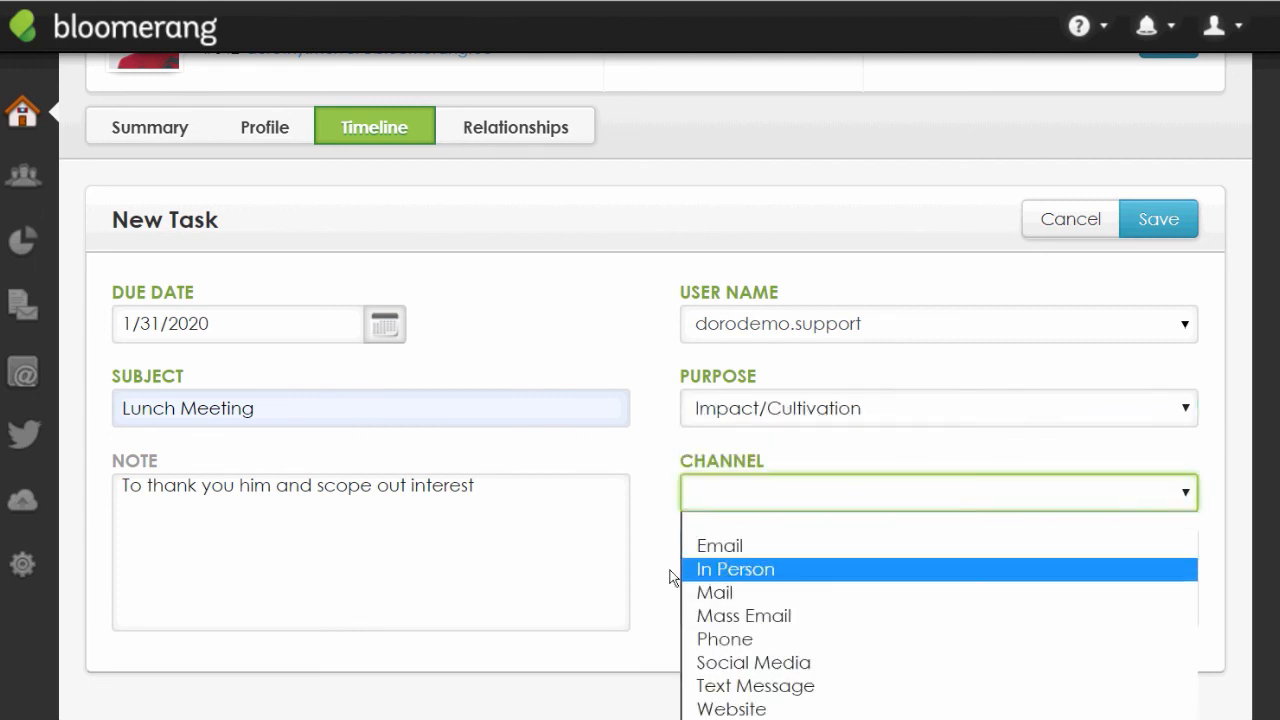
left_click(745, 575)
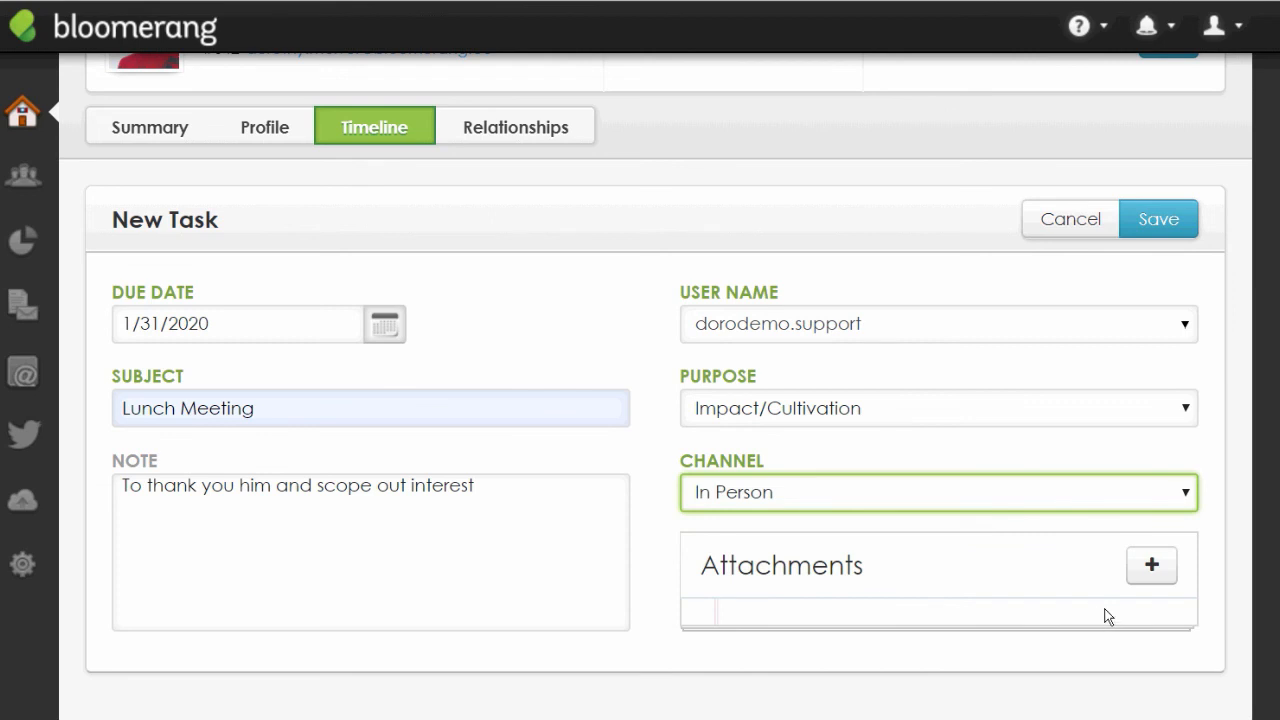
scroll(1266, 424, "up", 2)
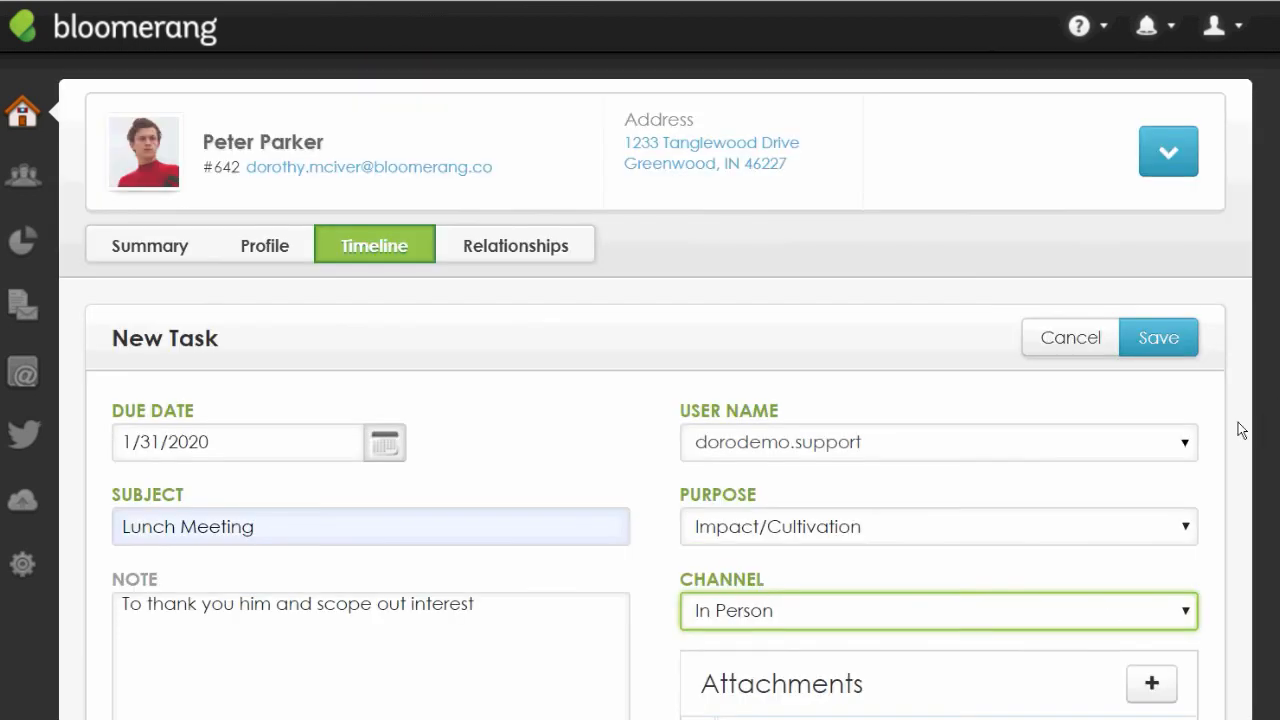
left_click(1157, 340)
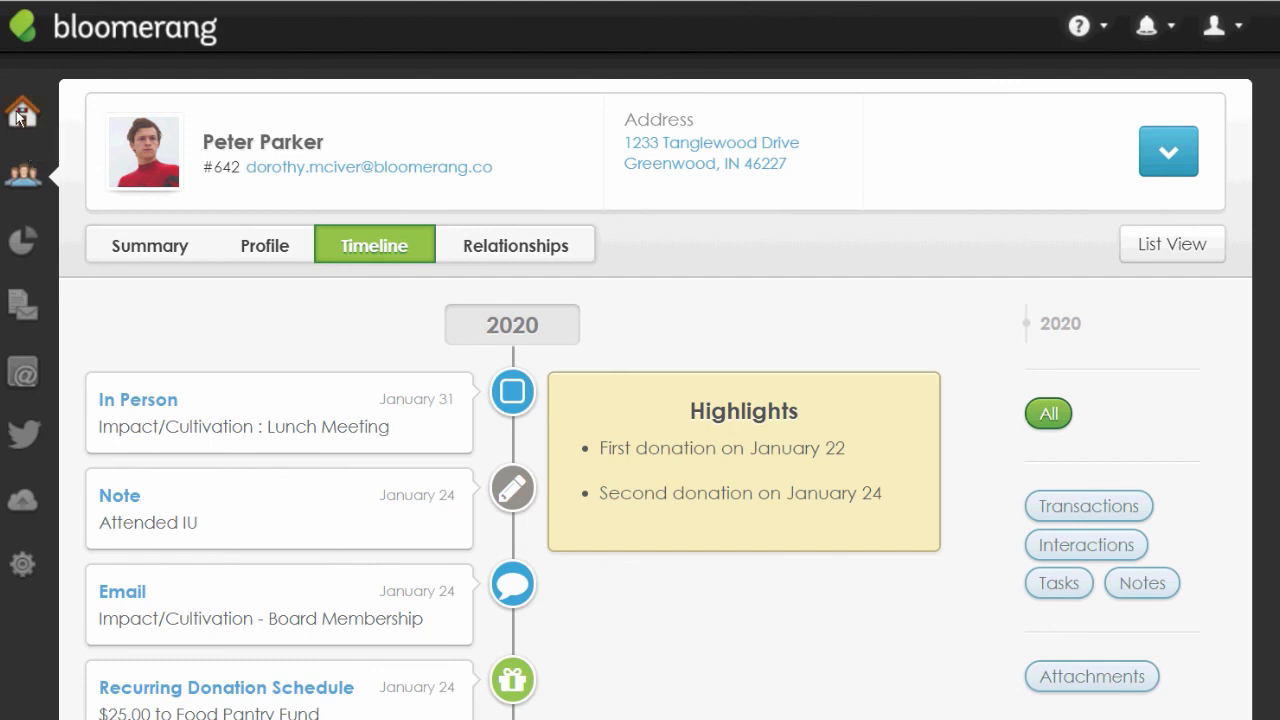
Check the dashboard's active tasks, viewing my tasks due soon and the full list of all tasks.
left_click(18, 118)
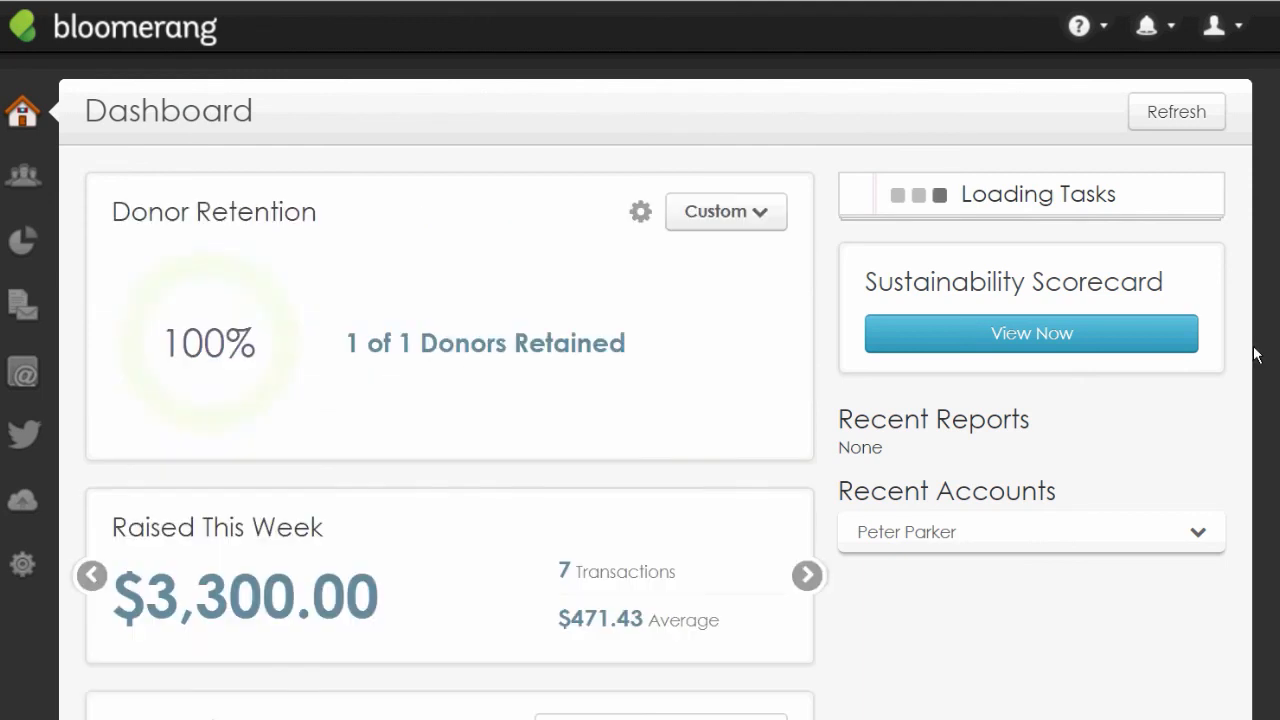
mouse_move(1025, 290)
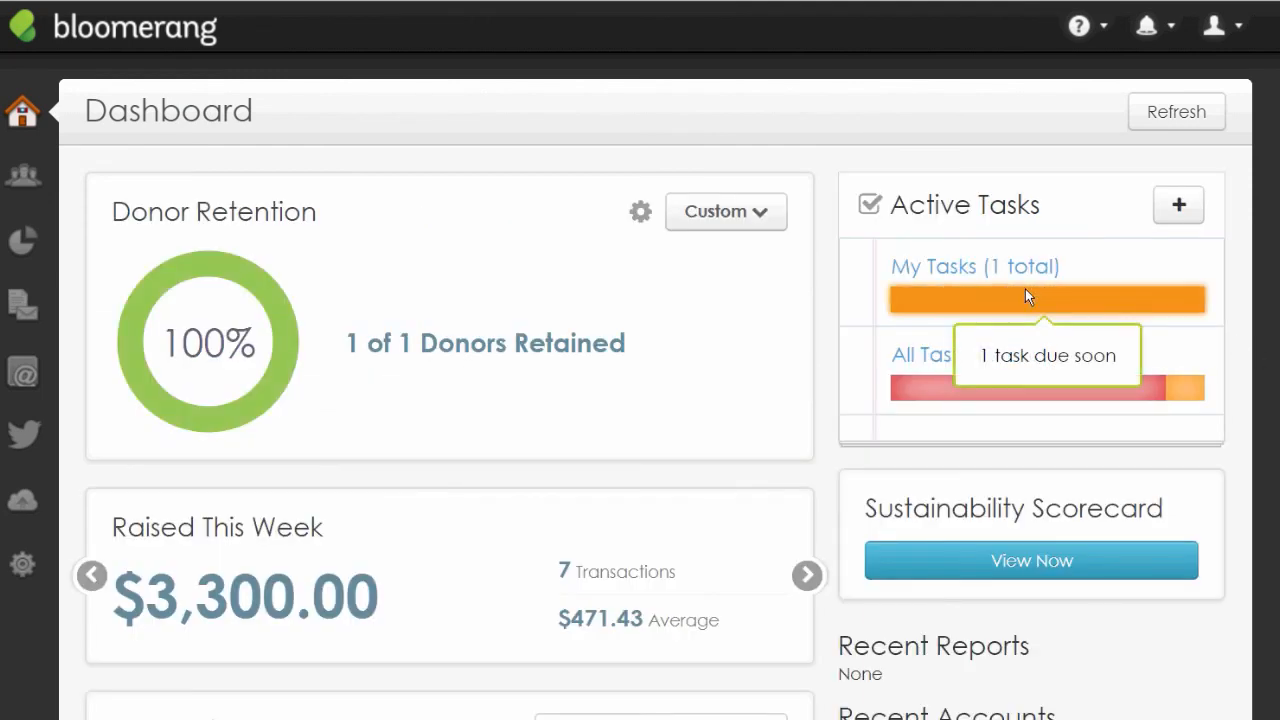
mouse_move(1141, 401)
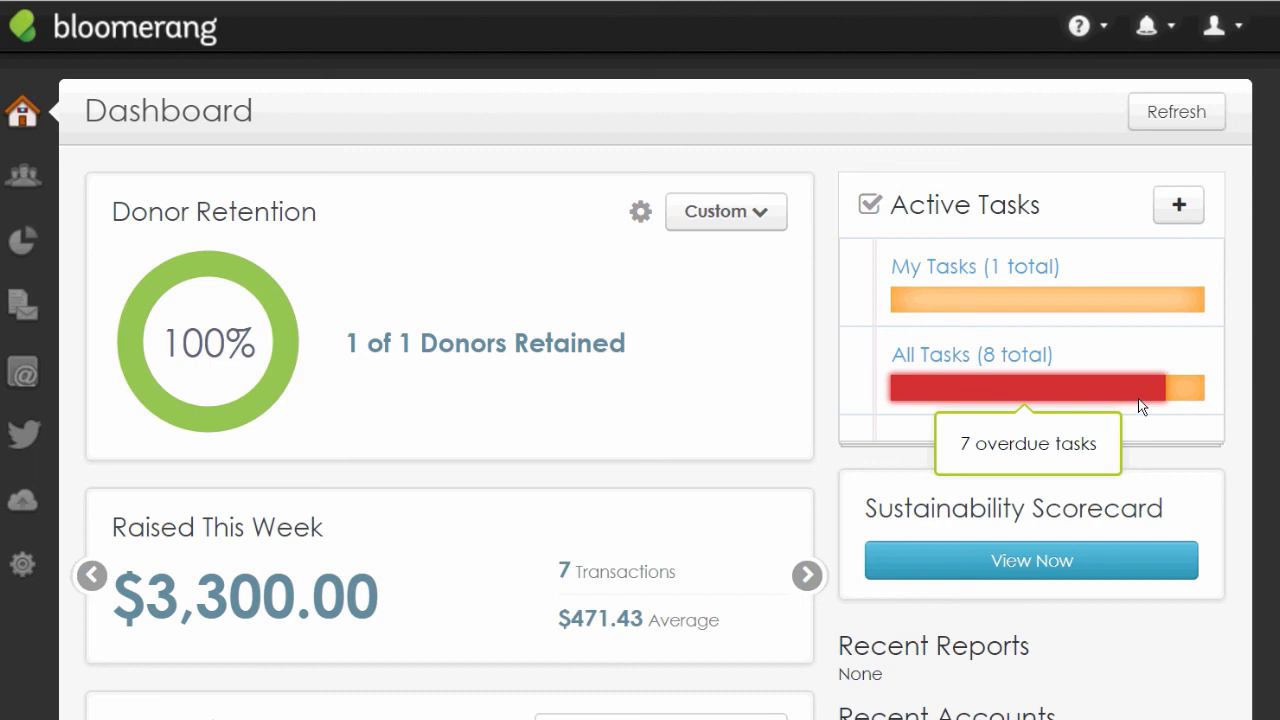
left_click(1030, 290)
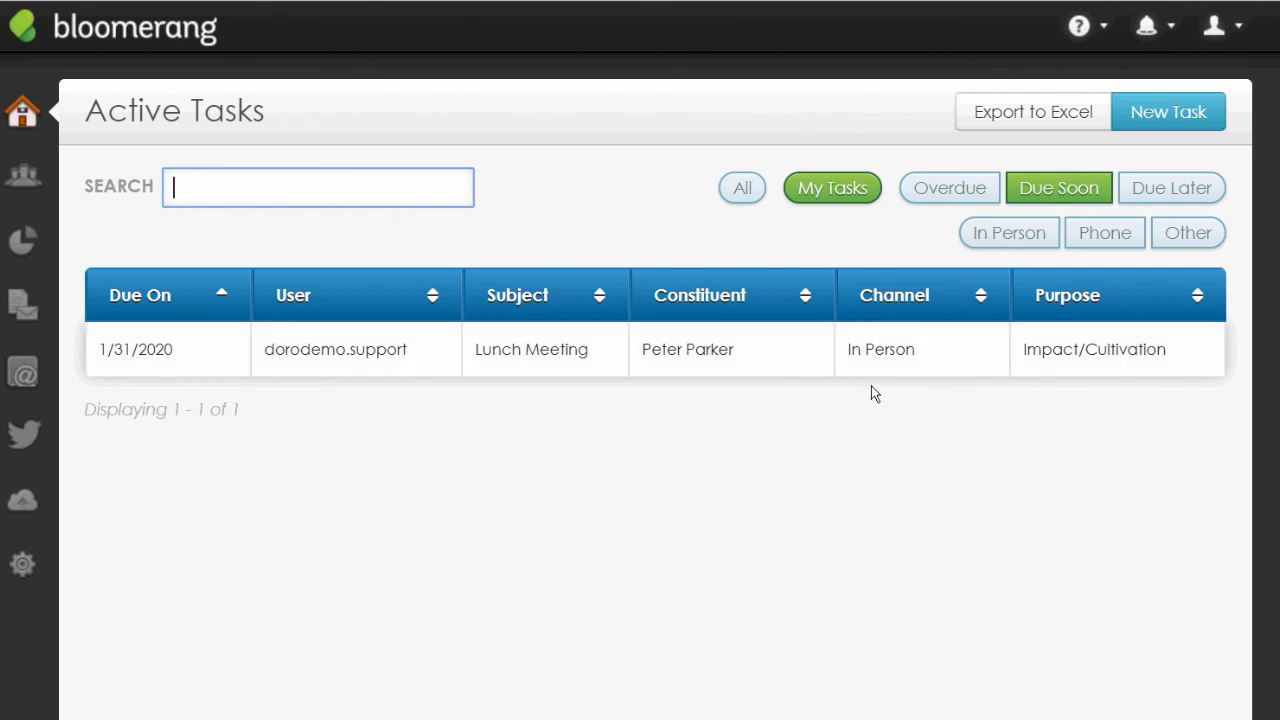
left_click(742, 188)
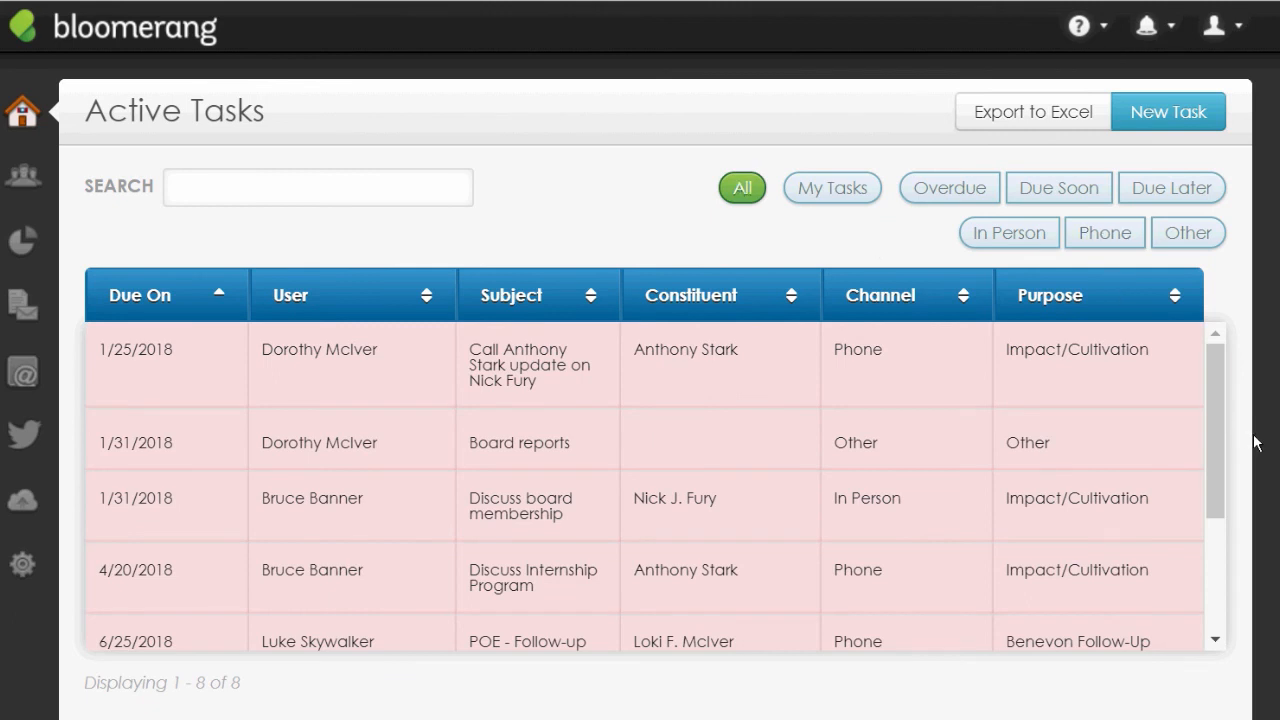
left_click_drag(1224, 416, 1207, 567)
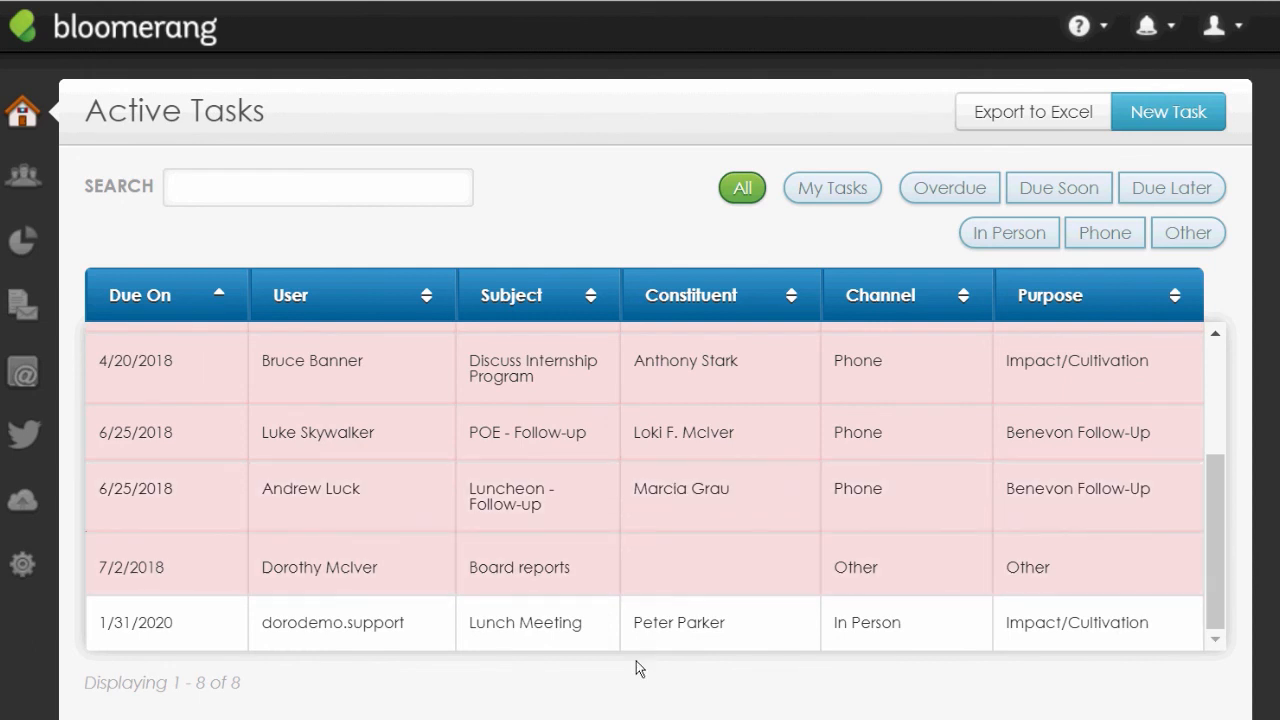
Return to the dashboard and open the Lunch Meeting task from my tasks due soon.
left_click(15, 117)
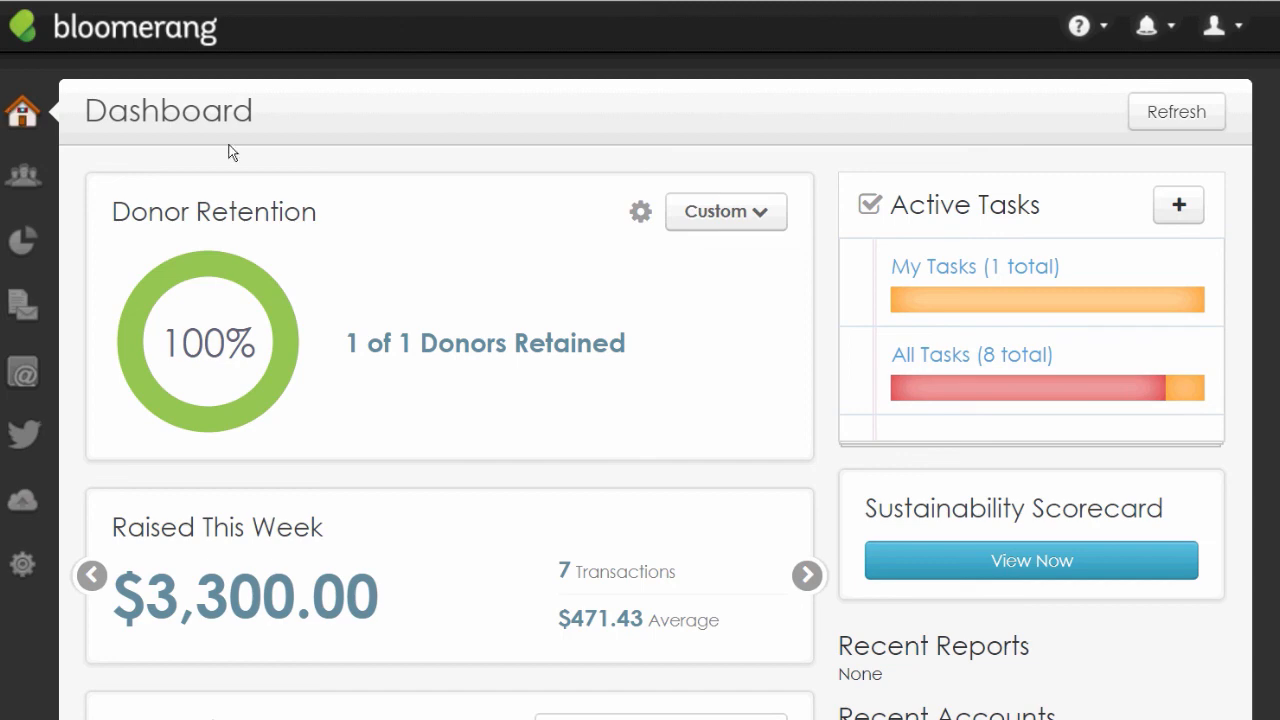
mouse_move(1024, 304)
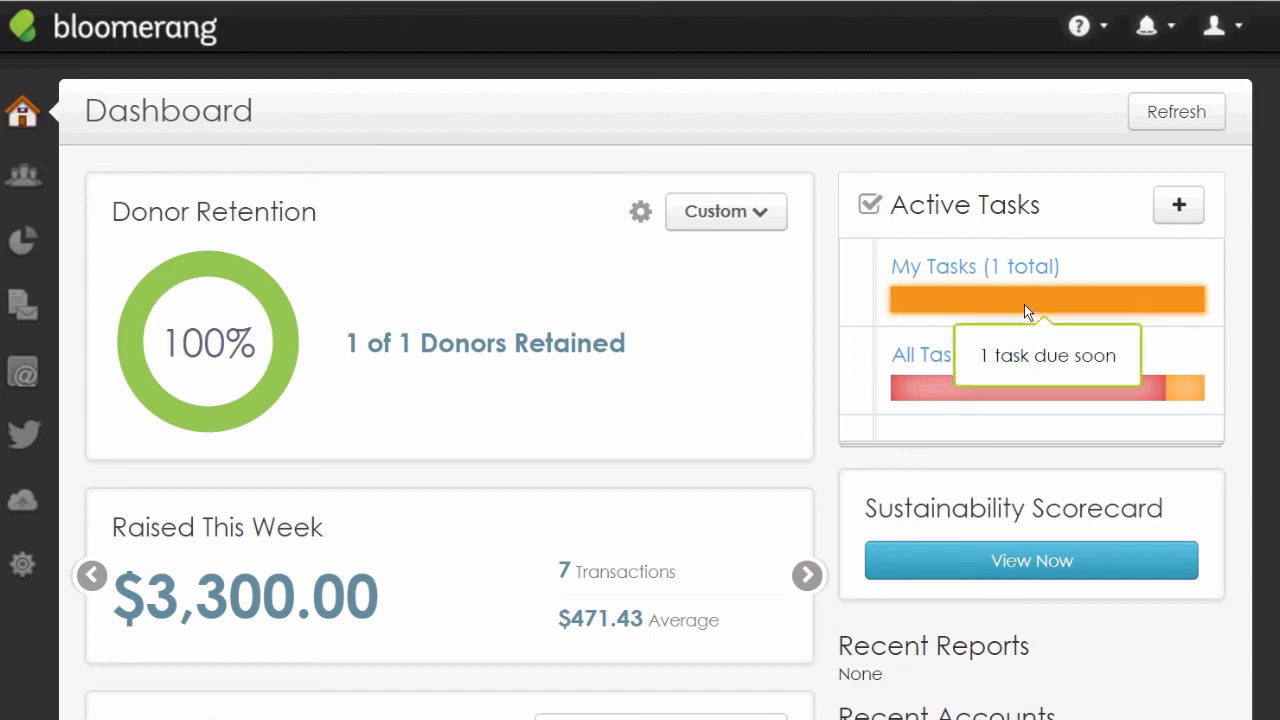
left_click(1024, 304)
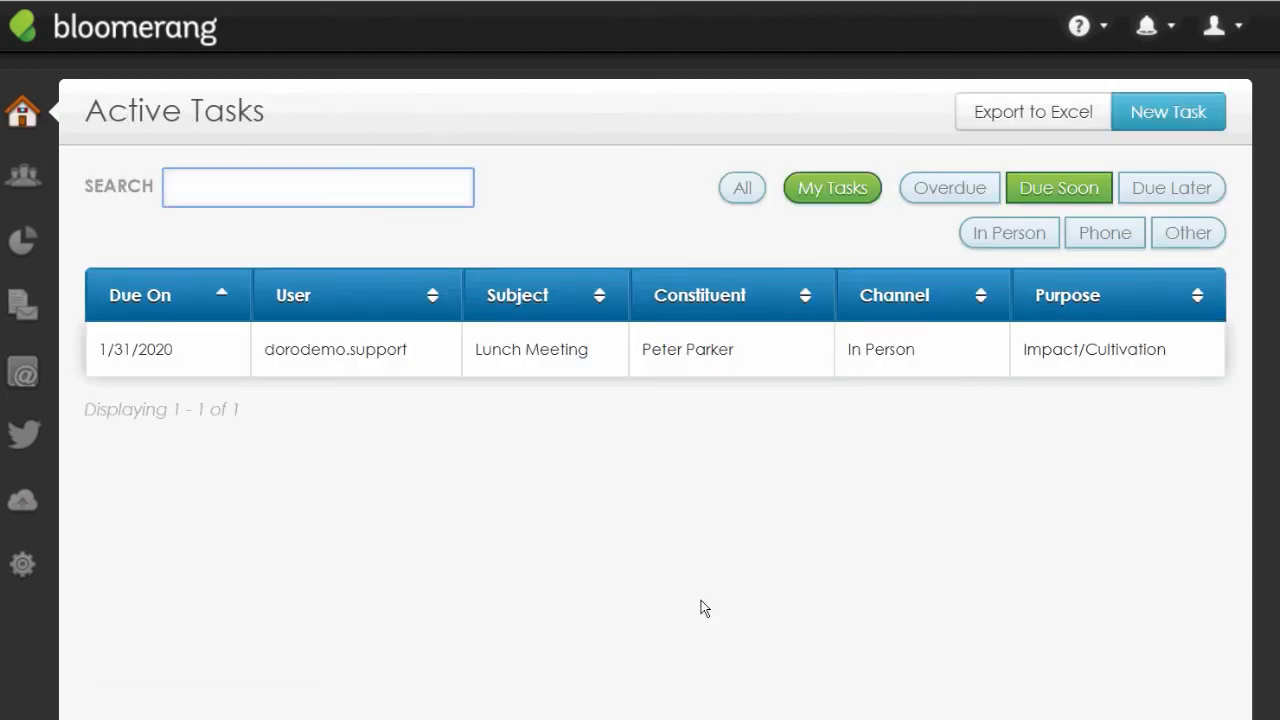
left_click(535, 355)
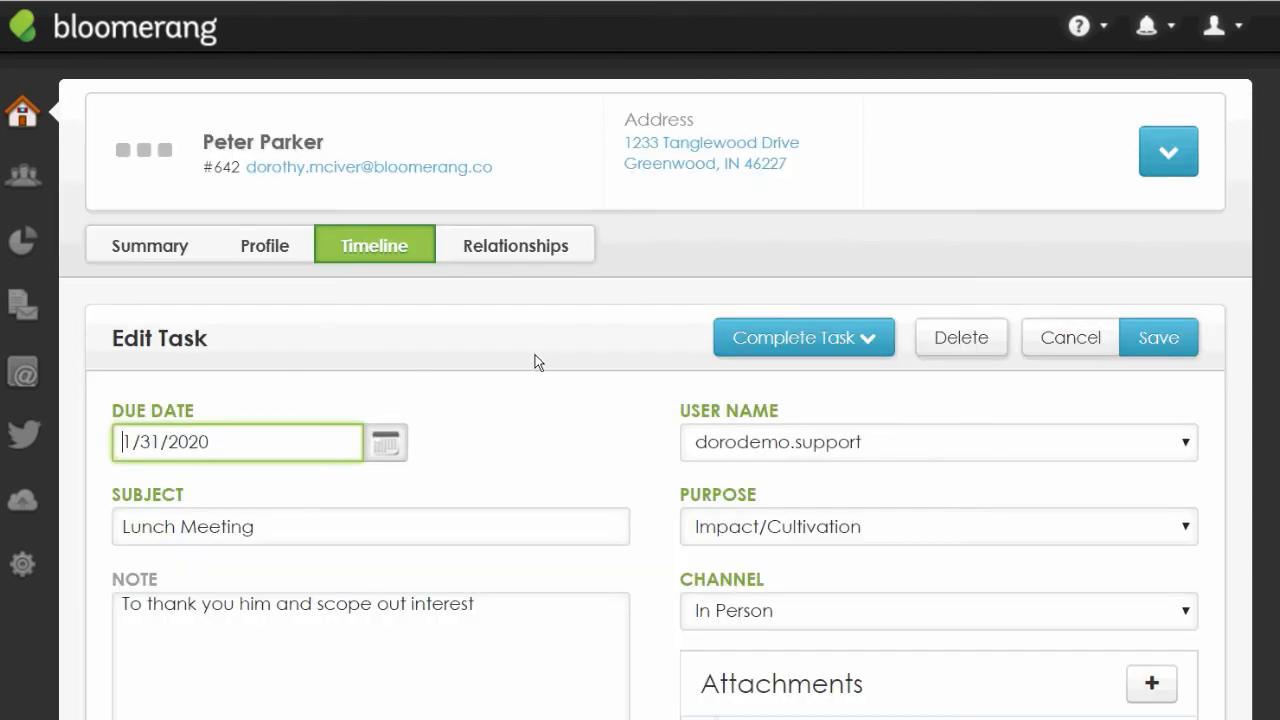
scroll(518, 395, "down", 2)
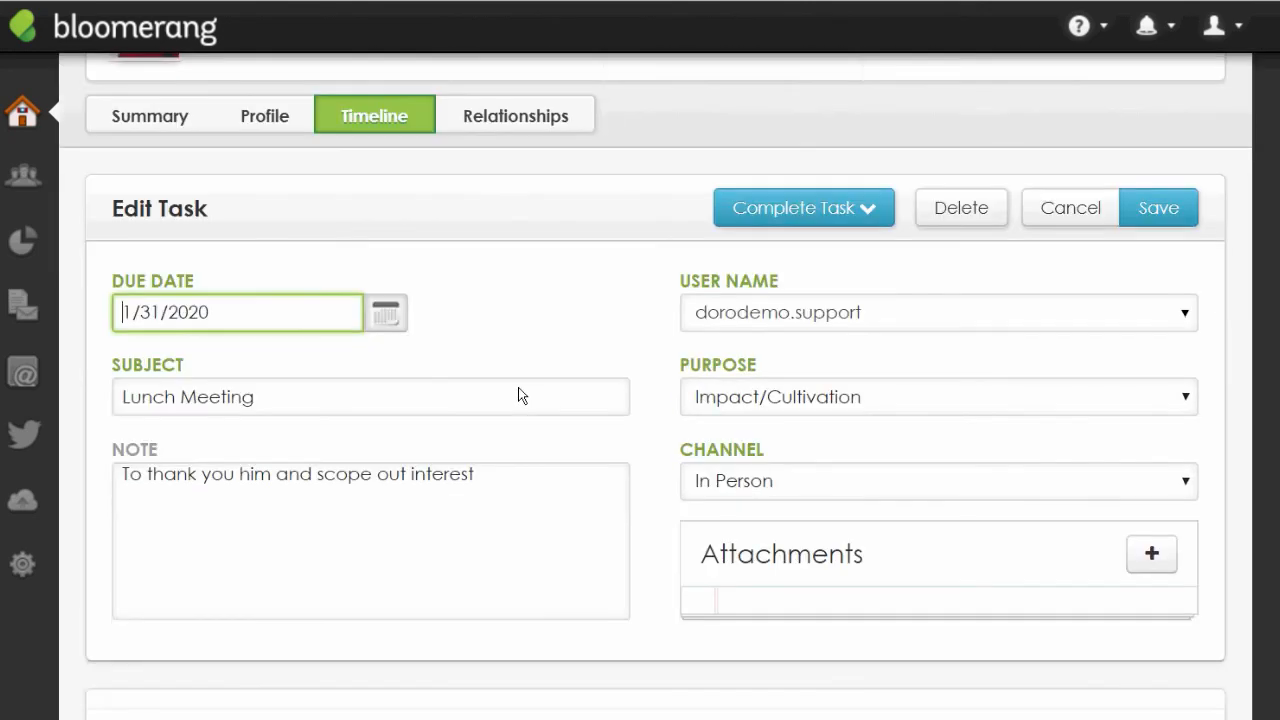
Complete the Lunch Meeting task with the completed date 1/31/2020.
left_click(874, 222)
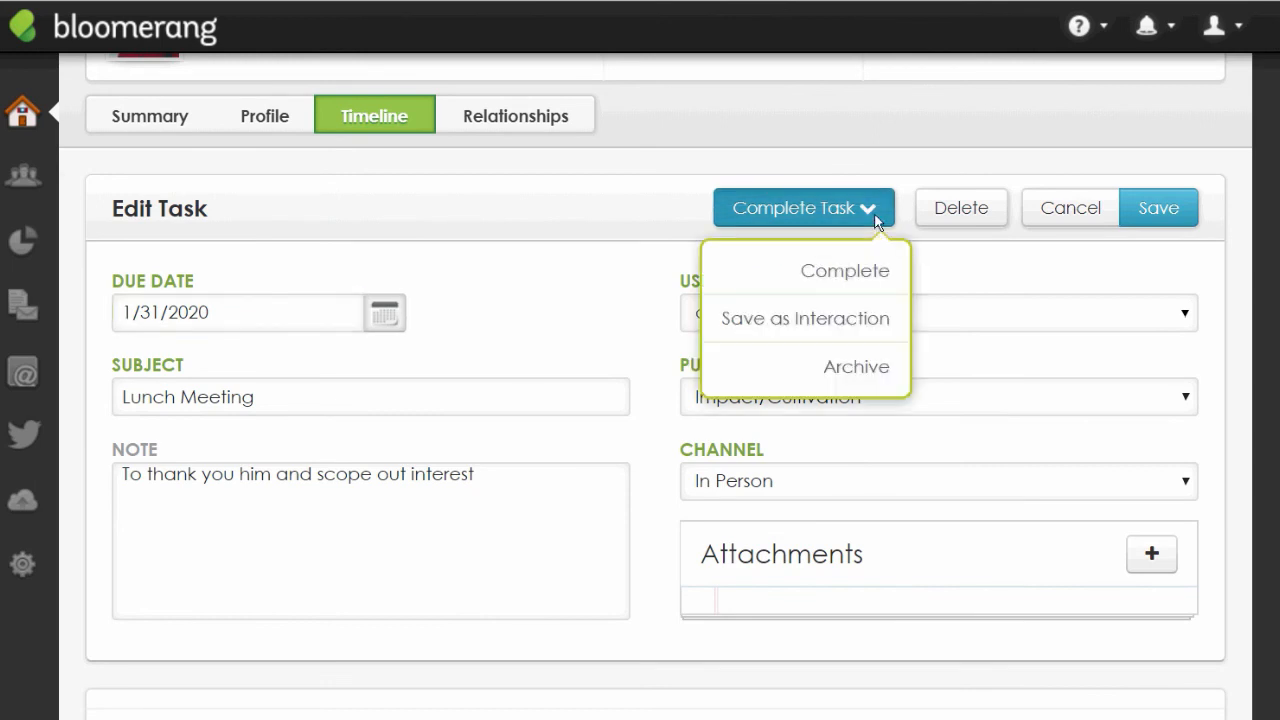
left_click(879, 300)
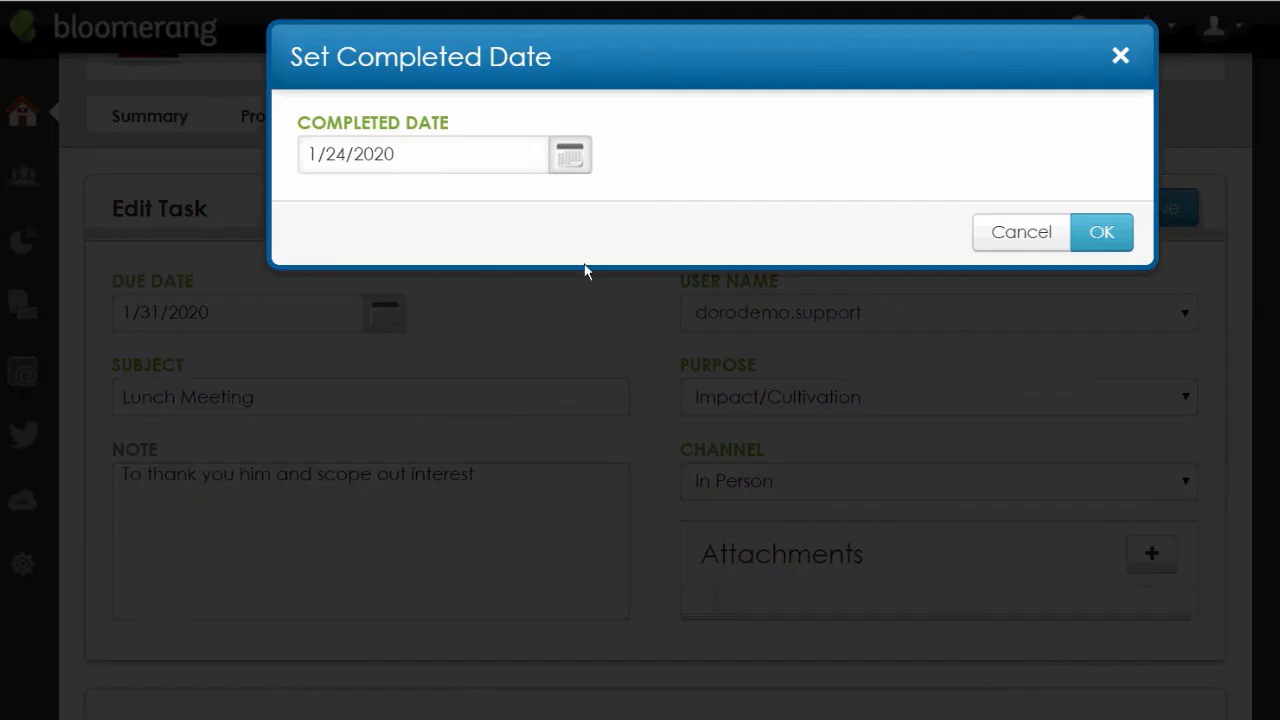
left_click(572, 155)
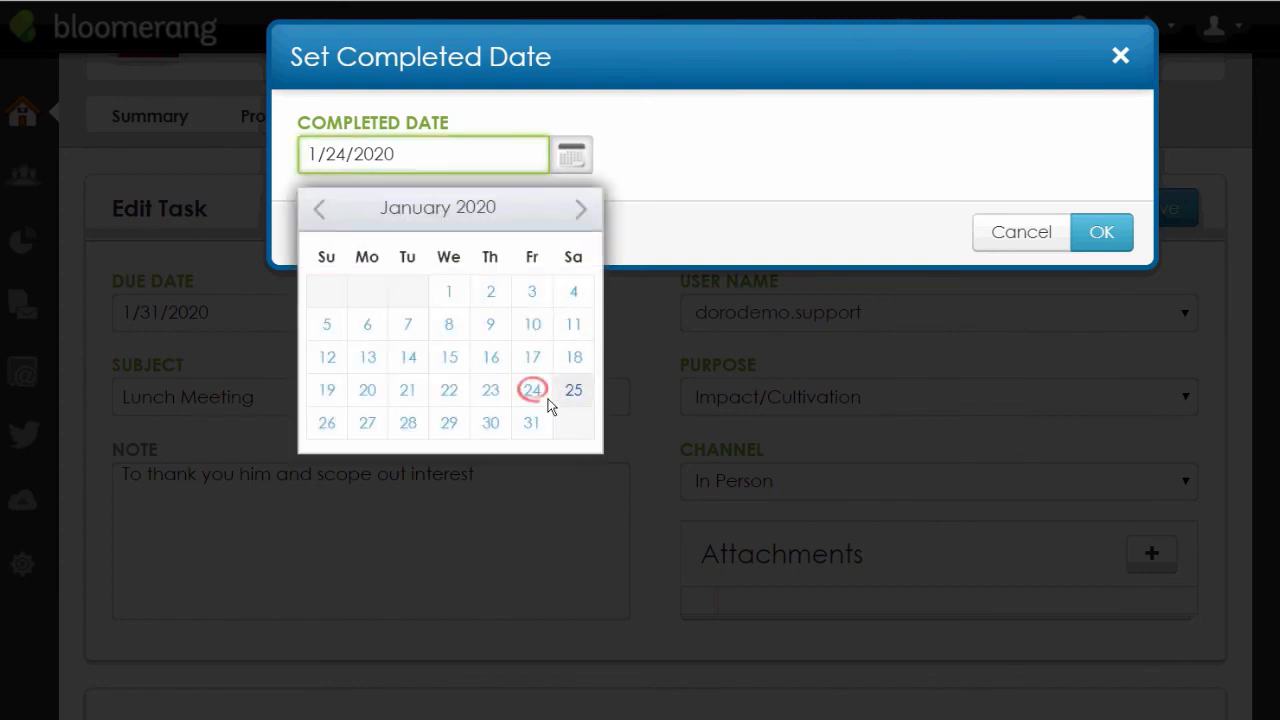
left_click(529, 430)
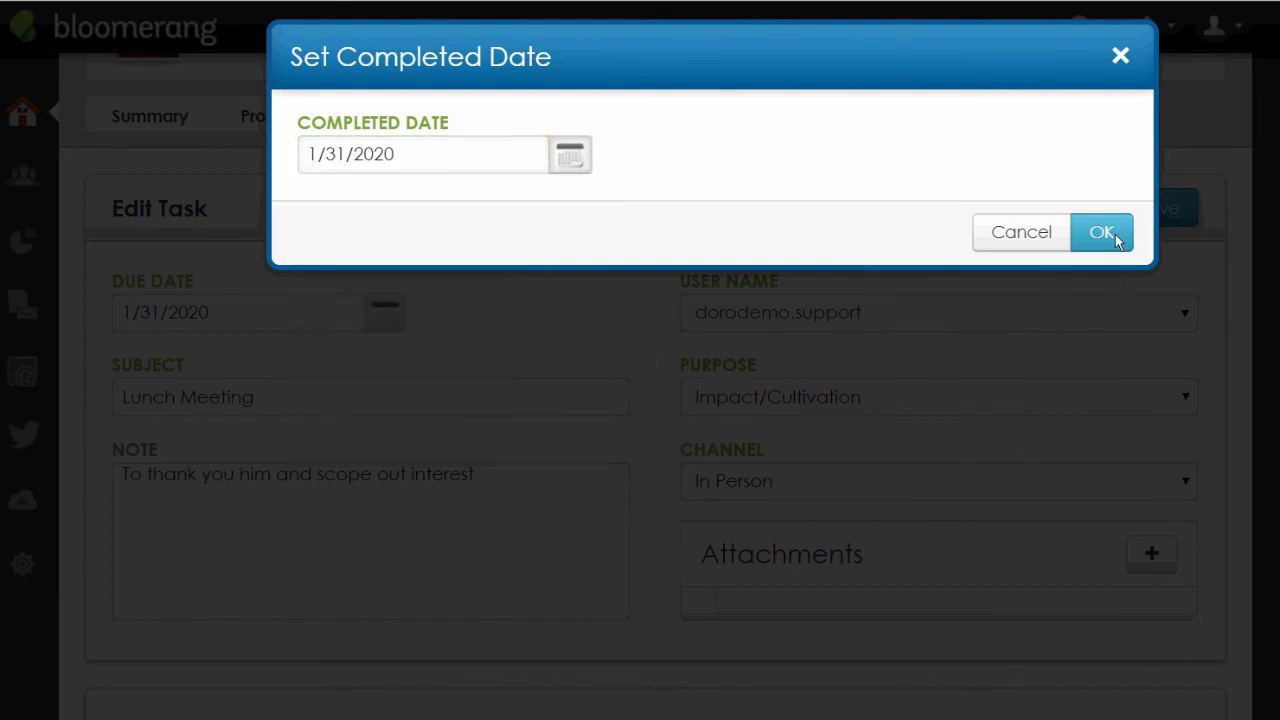
left_click(1104, 235)
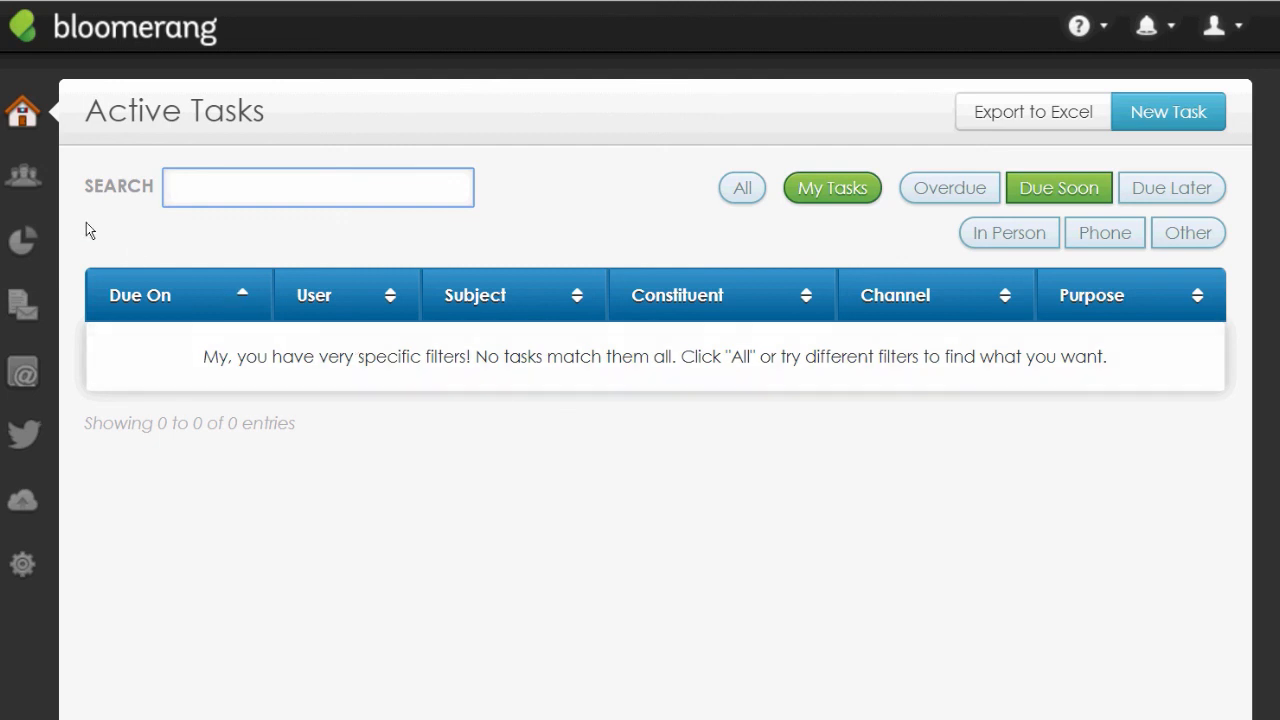
Open the constituent's record from the recent accounts and examine the engagement level and giving summary.
left_click(25, 180)
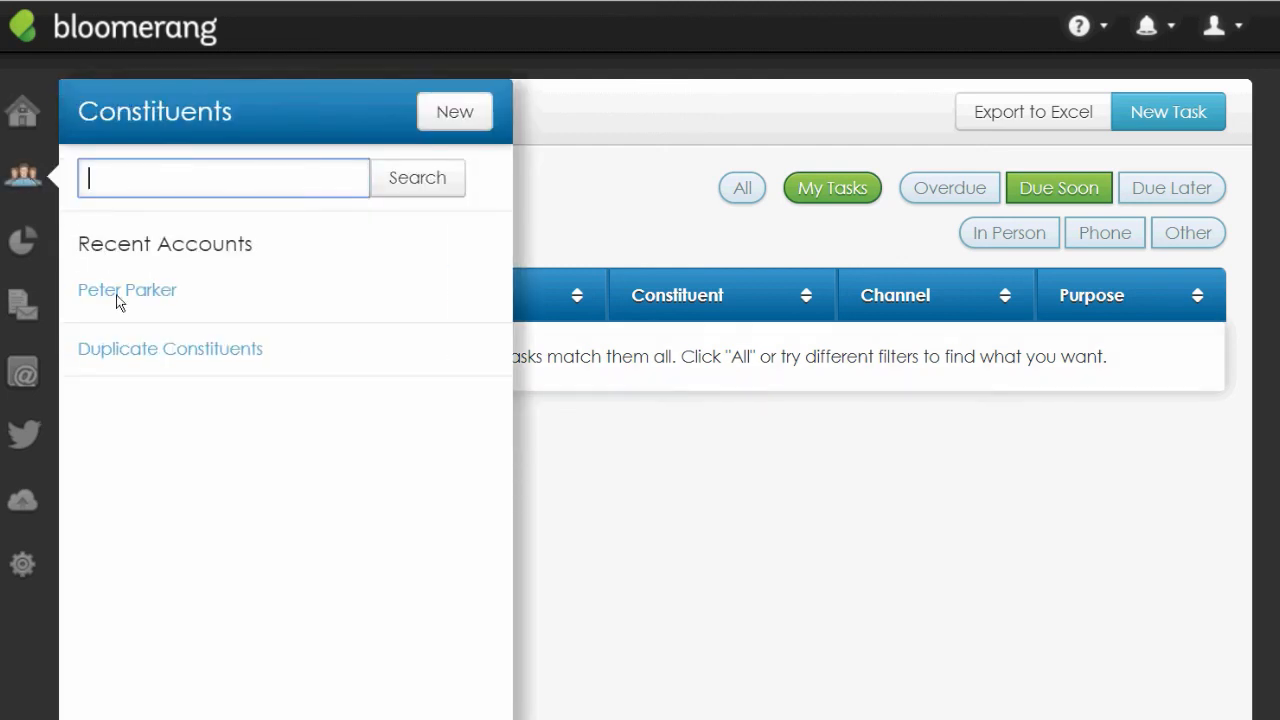
left_click(117, 291)
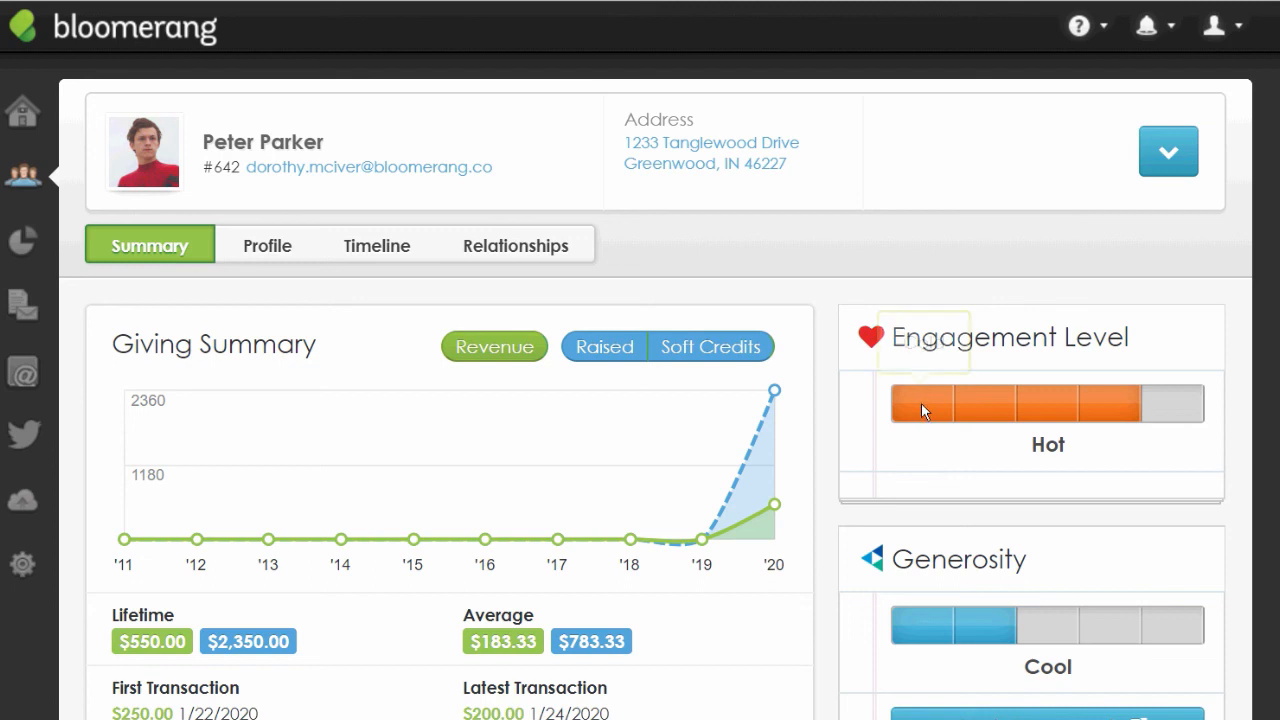
mouse_move(921, 403)
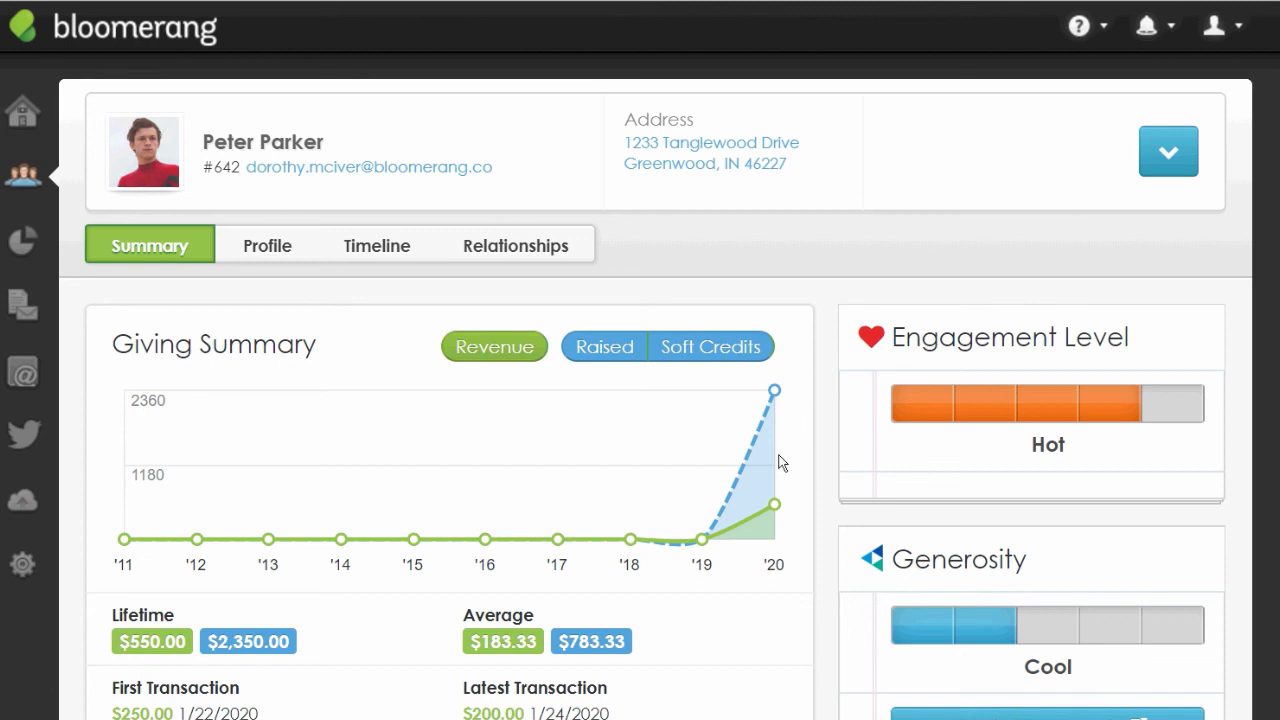
mouse_move(796, 510)
Review the constituent's 2020 timeline, covering the interactions, note, recurring donation schedule and split payment.
left_click(398, 242)
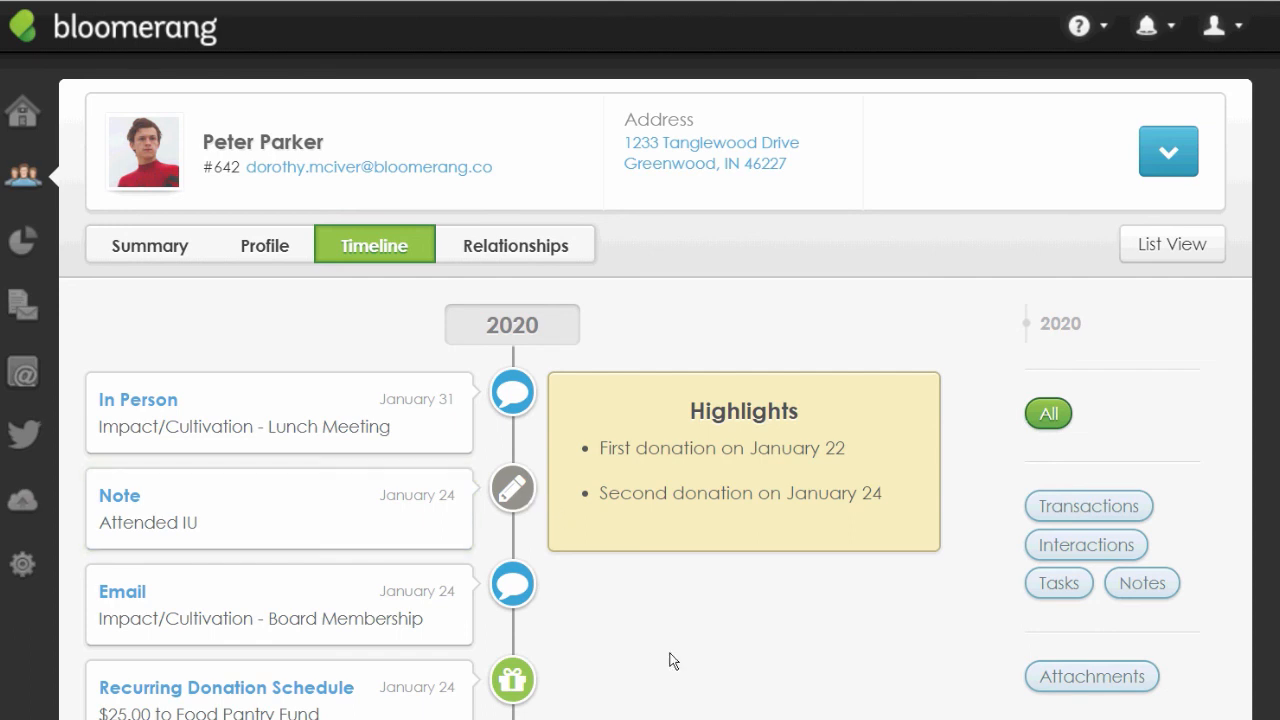
scroll(669, 660, "down", 1)
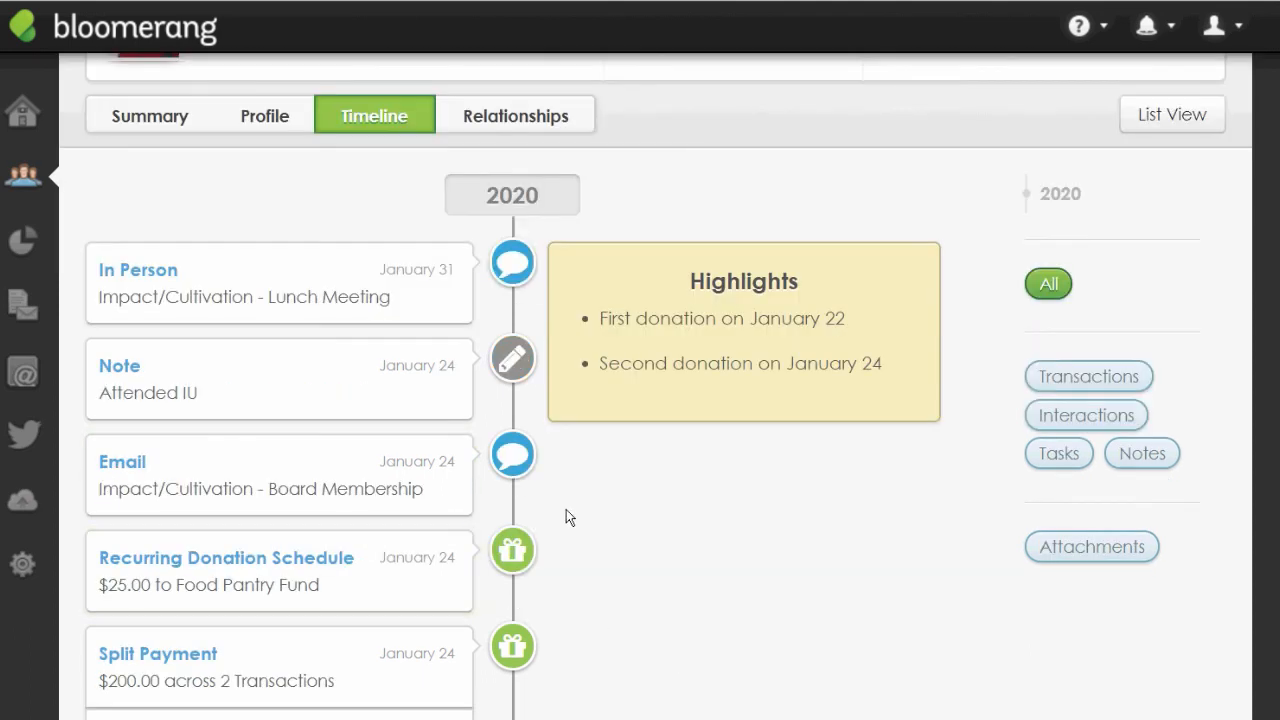
scroll(566, 517, "down", 1)
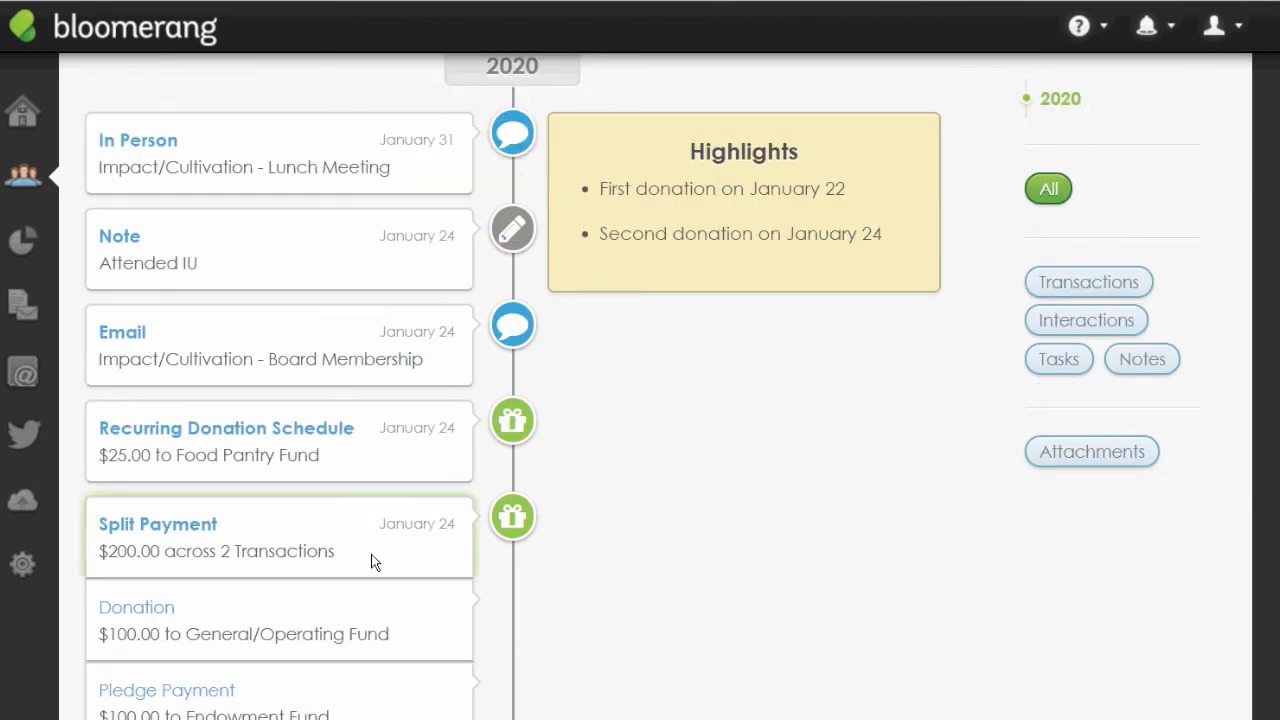
scroll(672, 606, "up", 2)
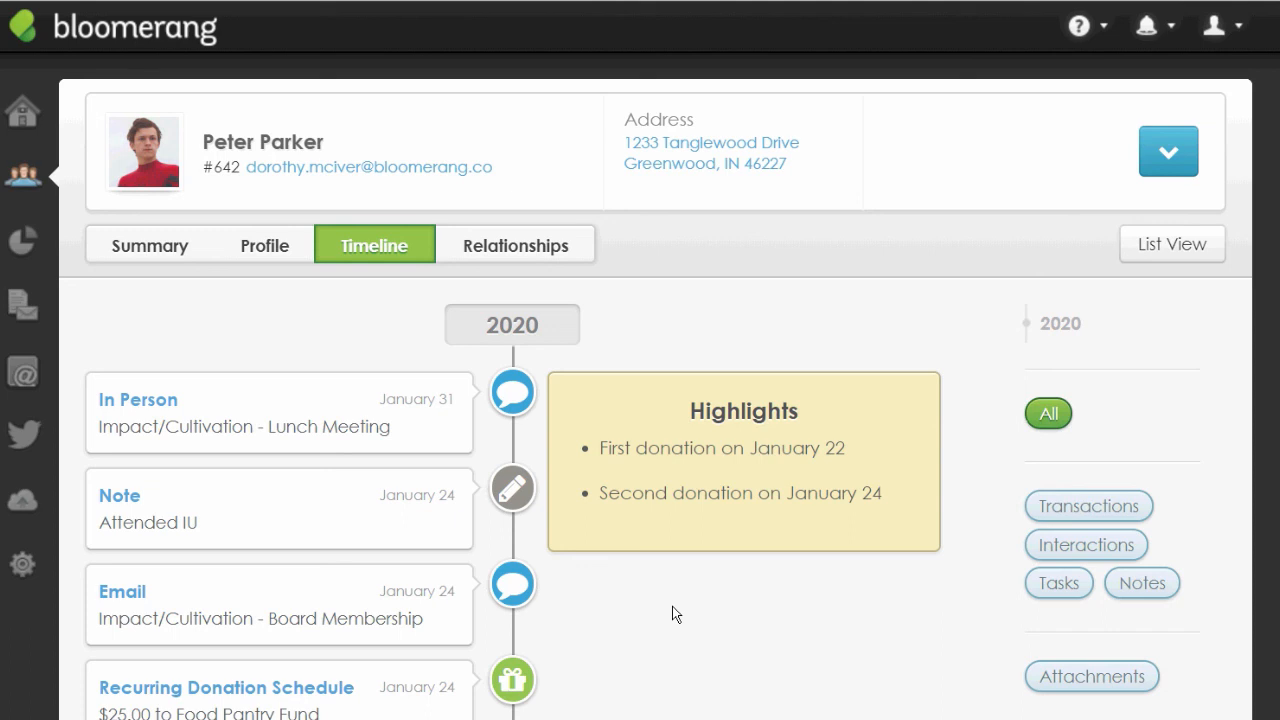
Open Help & Videos and browse the knowledge base's help articles and Bloomerang Academy classes.
left_click(1080, 27)
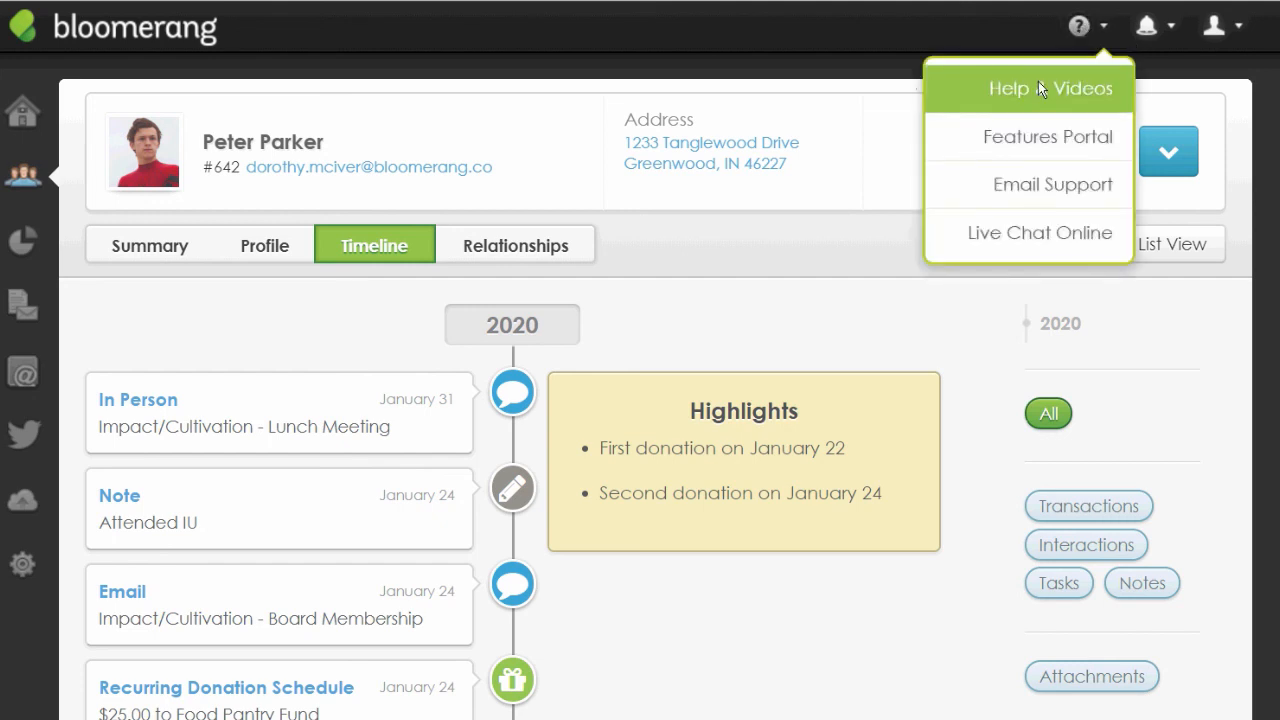
left_click(1038, 82)
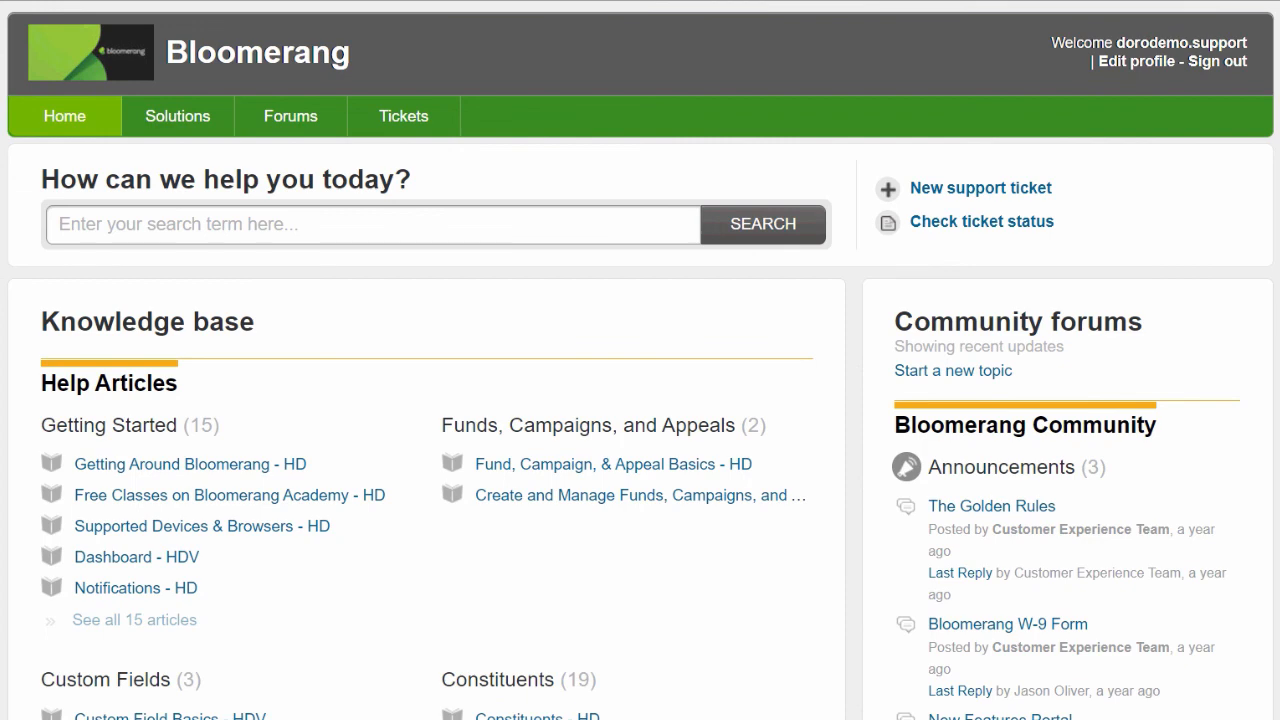
scroll(640, 400, "down", 3)
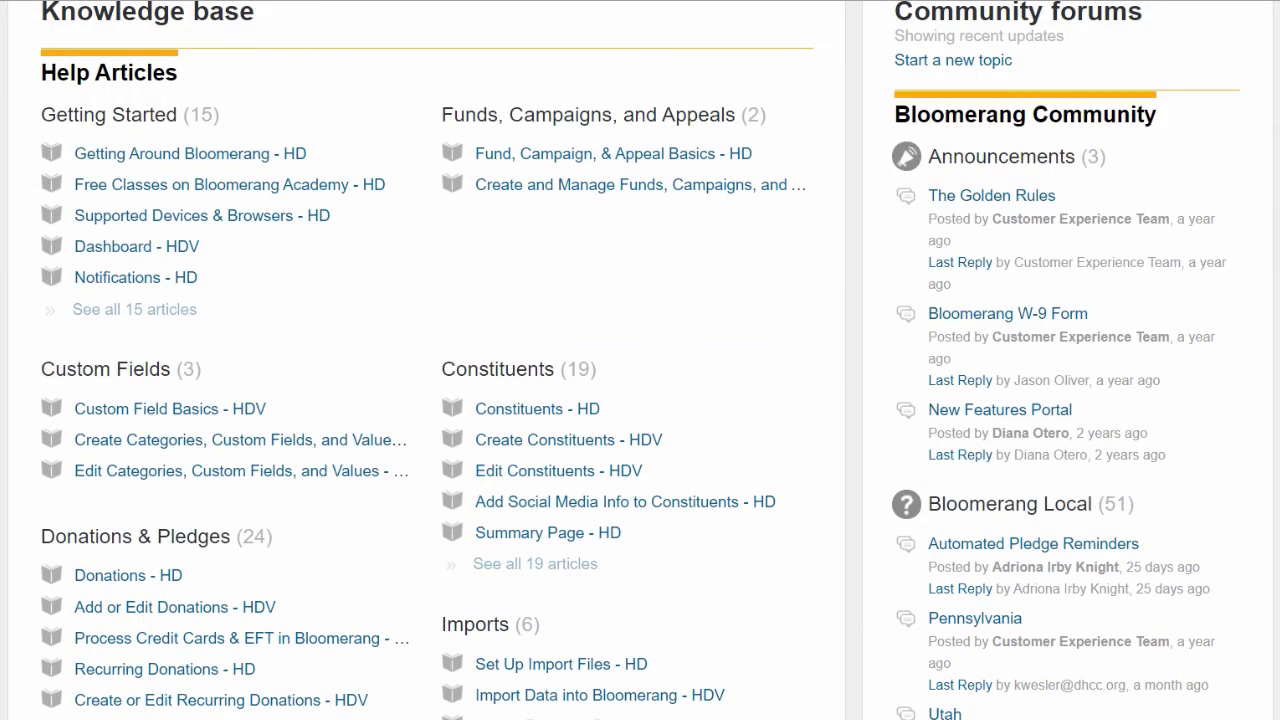
scroll(640, 400, "down", 2)
scroll(640, 400, "down", 1)
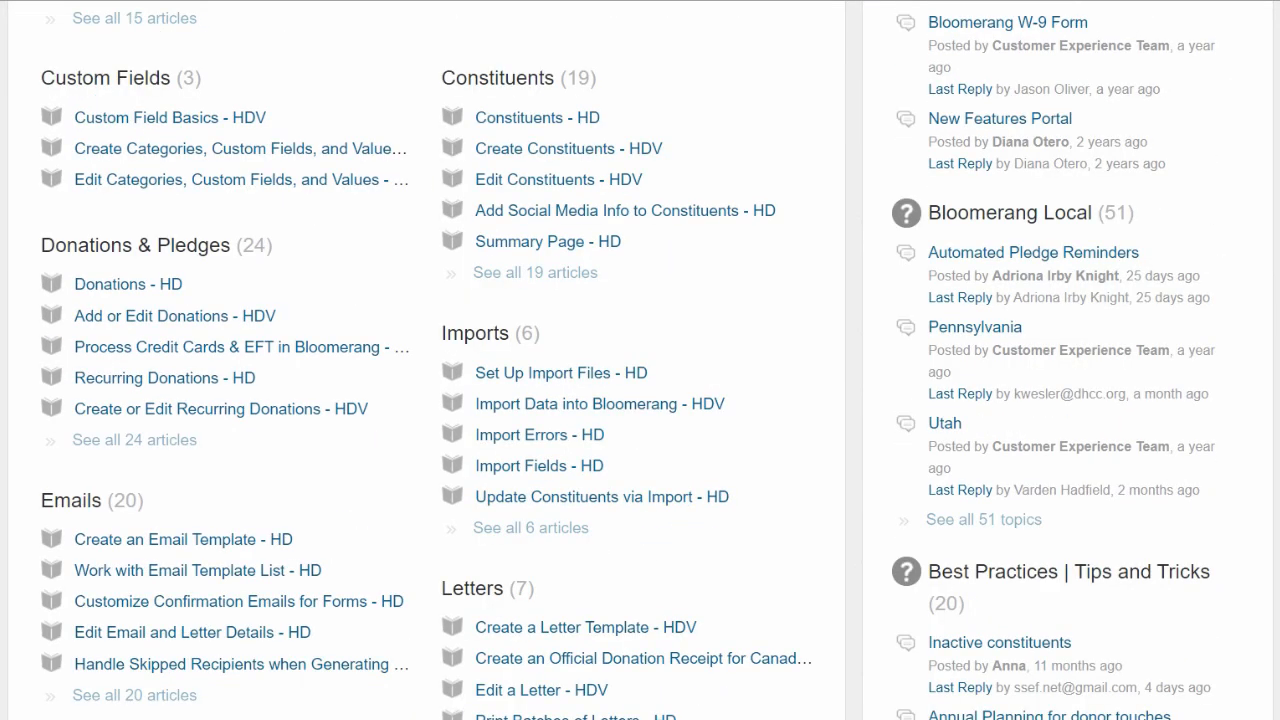
scroll(640, 400, "down", 2)
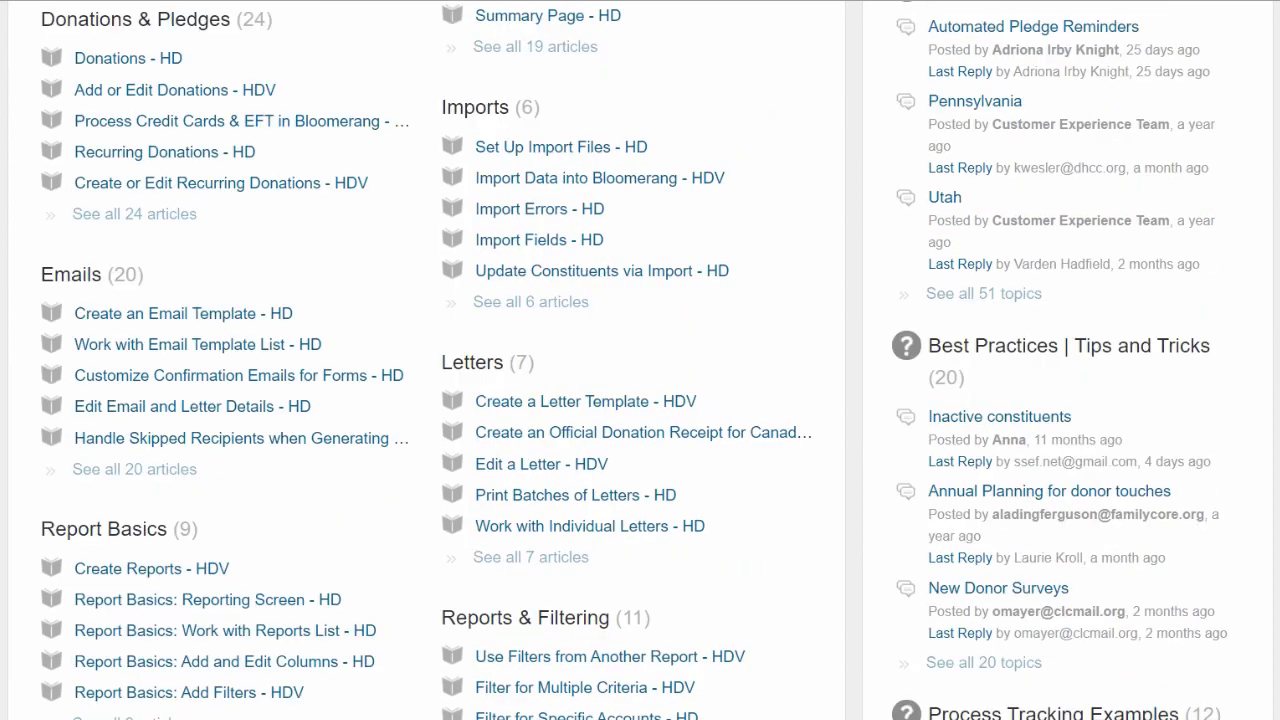
scroll(352, 295, "down", 15)
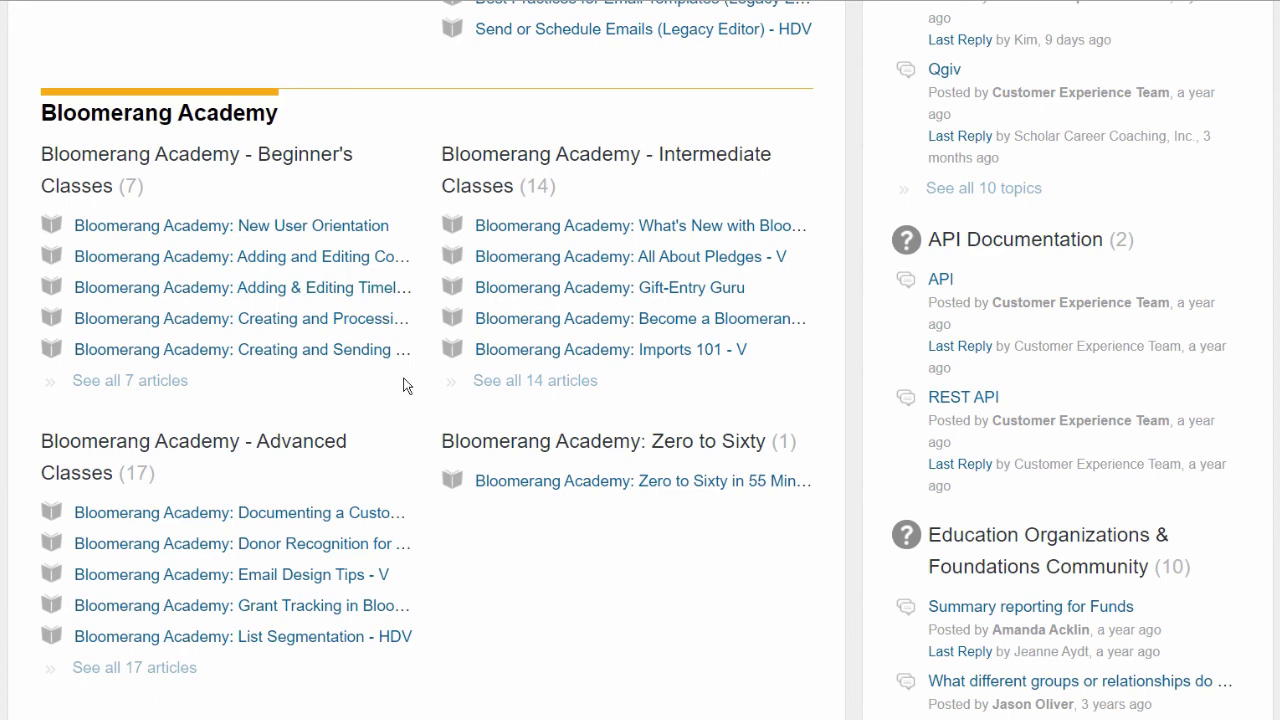
scroll(407, 386, "down", 1)
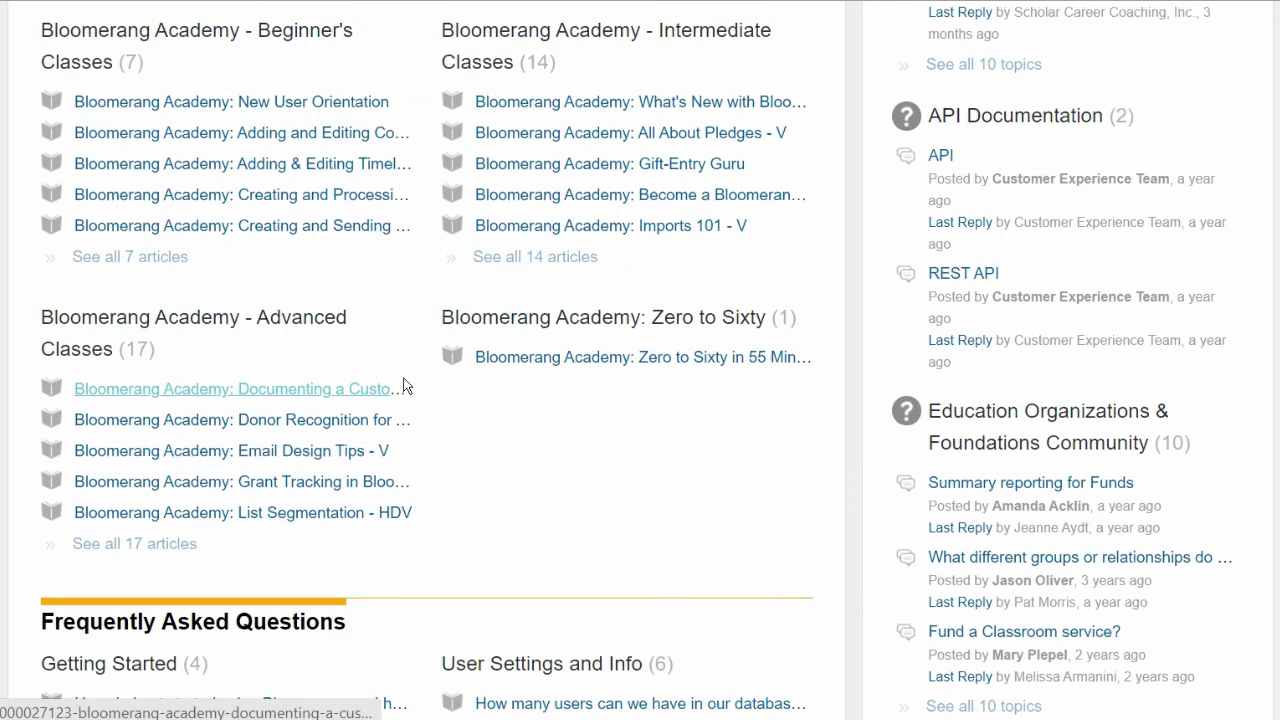
scroll(404, 386, "up", 3)
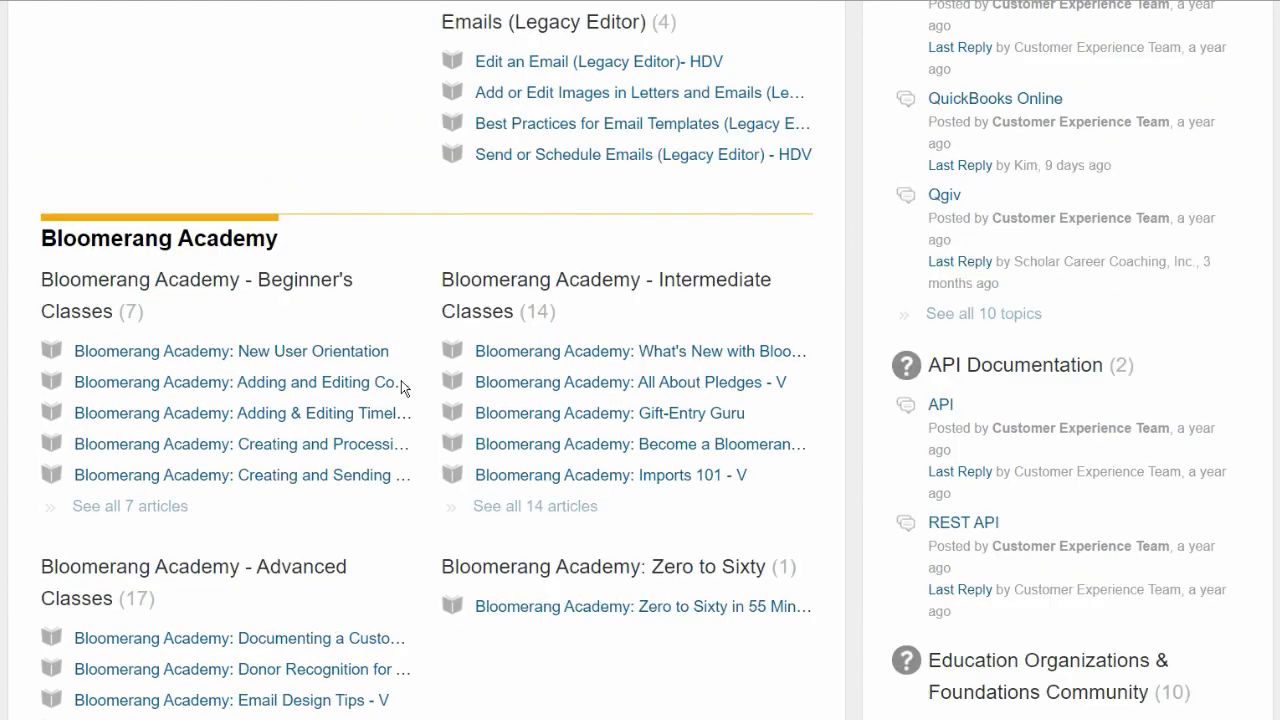
scroll(401, 380, "up", 3)
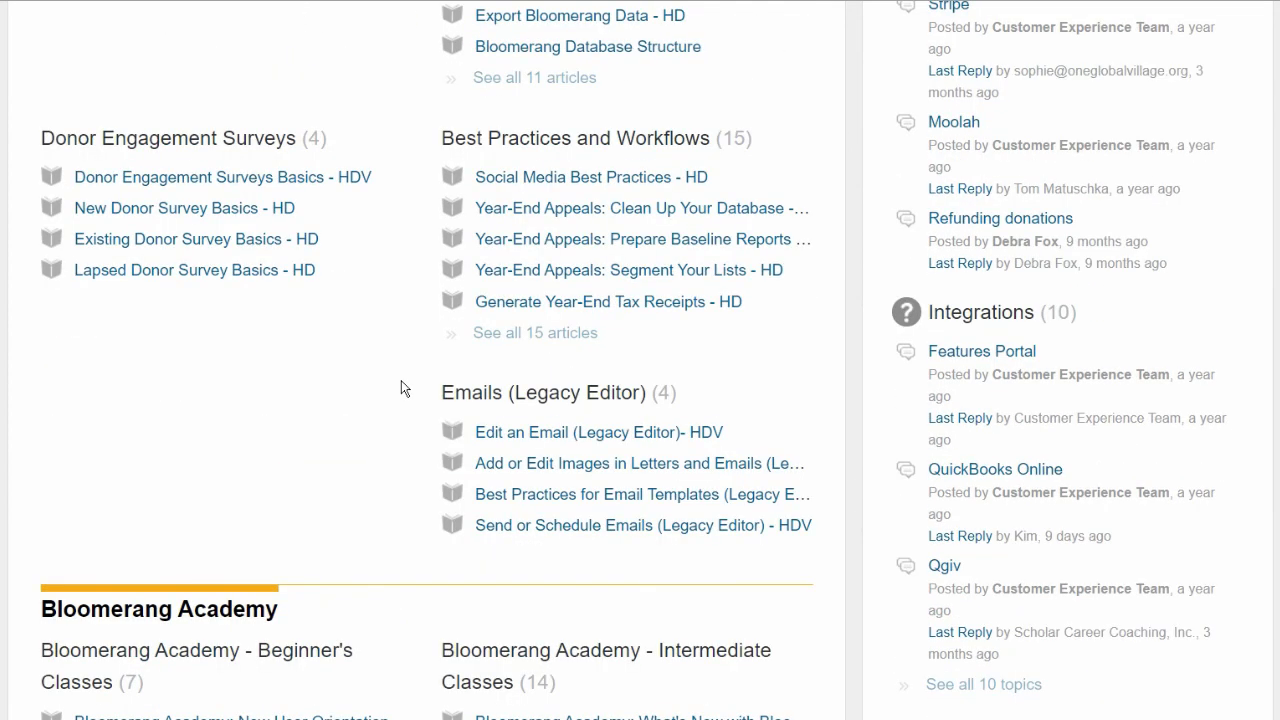
scroll(401, 381, "up", 9)
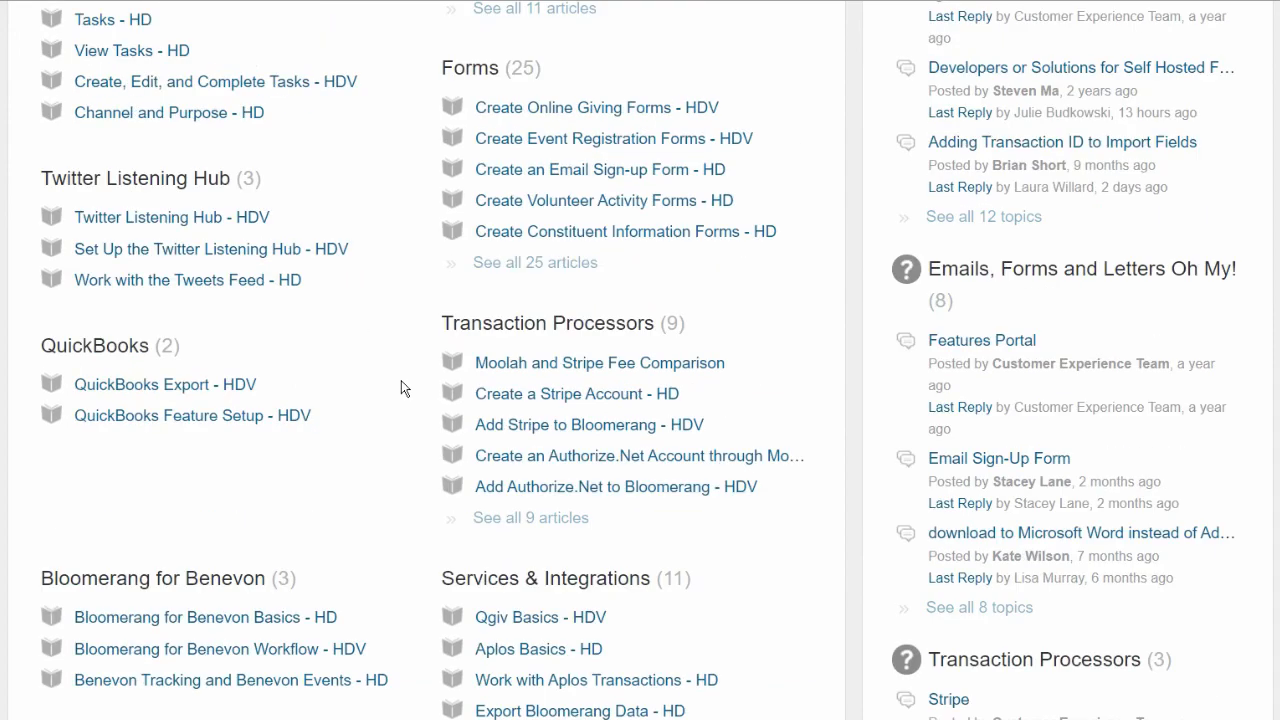
scroll(401, 388, "up", 14)
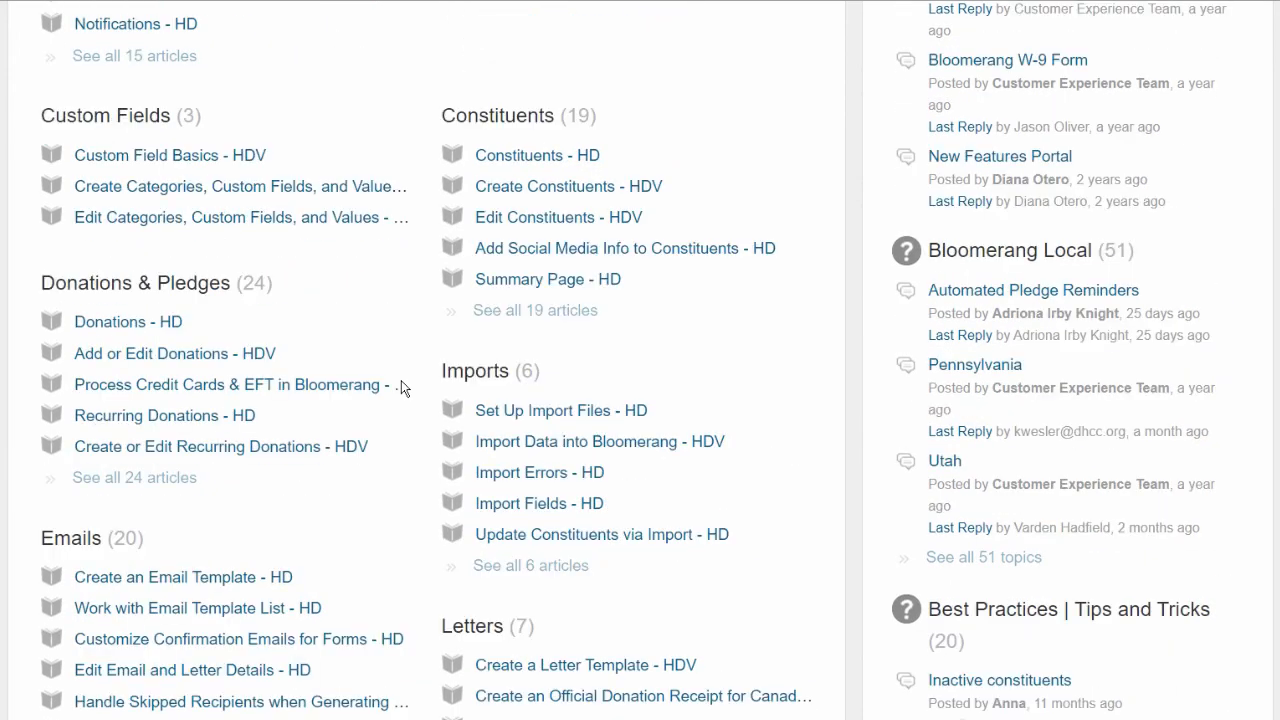